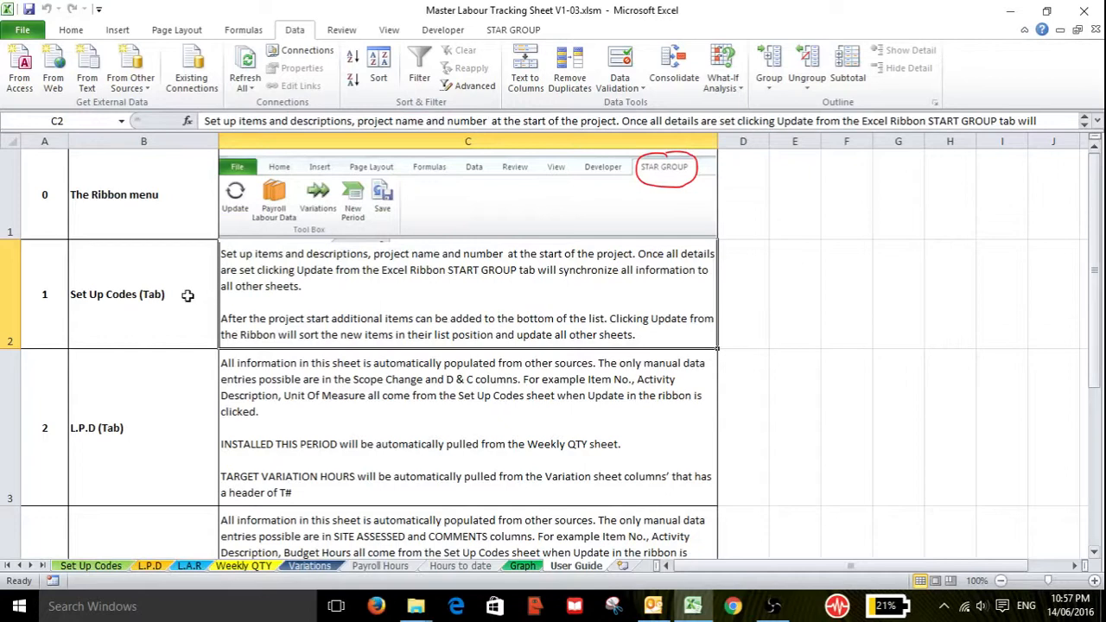
- Review the user guide's Ribbon menu, Set Up Codes and L.P.D entries and display the STAR GROUP commands
click(187, 295)
click(142, 449)
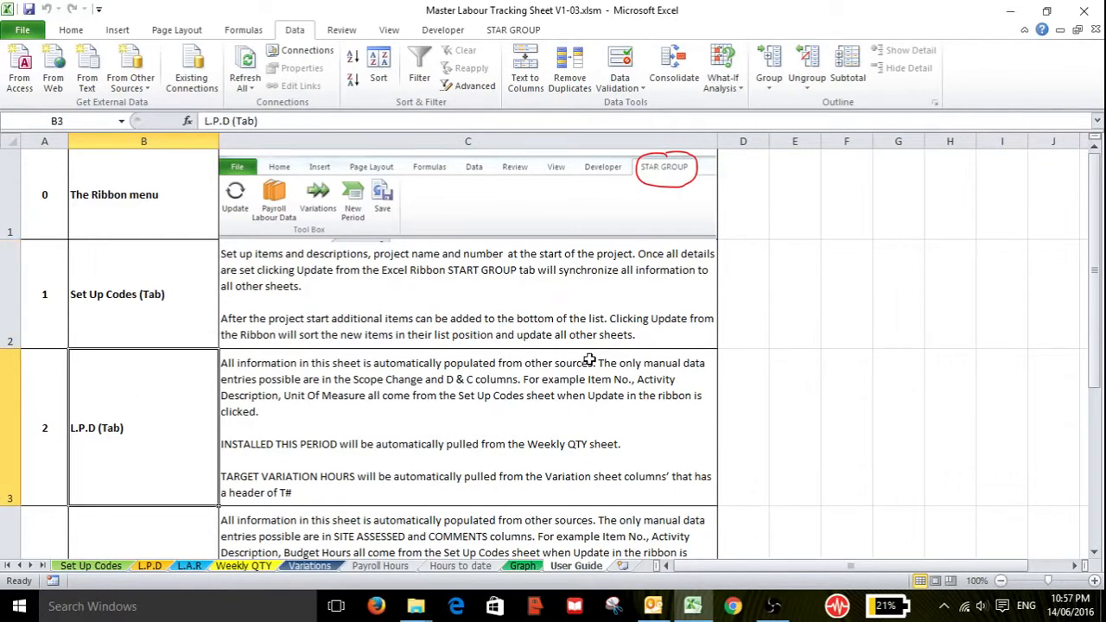
drag(1099, 294, 1072, 279)
click(150, 196)
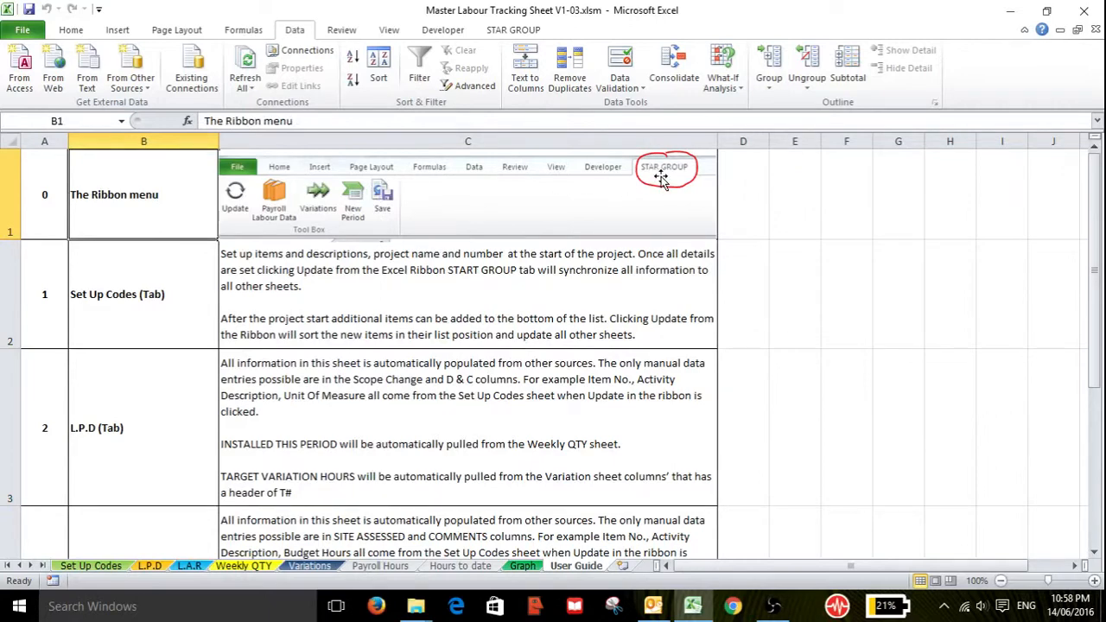
click(533, 32)
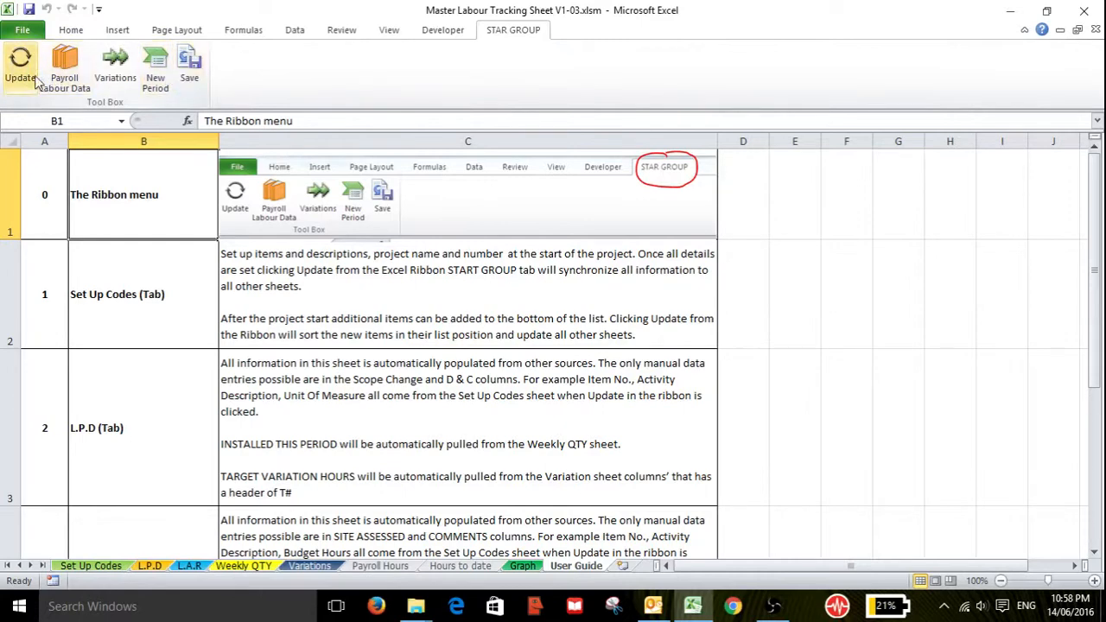
click(247, 281)
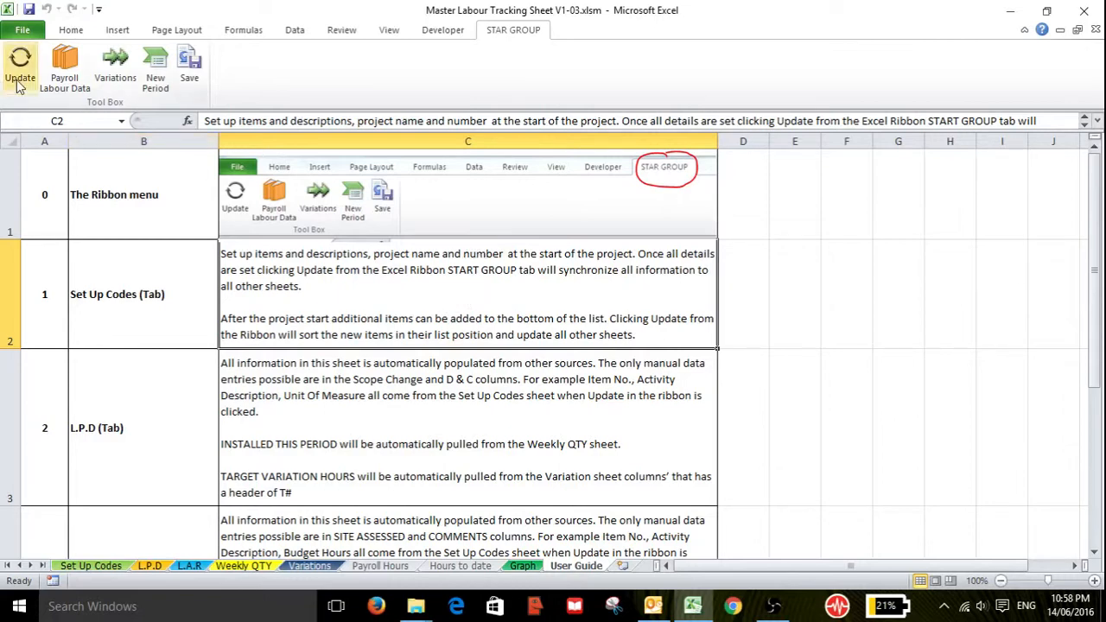
- Look through the blank Set Up Codes, L.P.D, L.A.R and Weekly QTY sheets
click(86, 567)
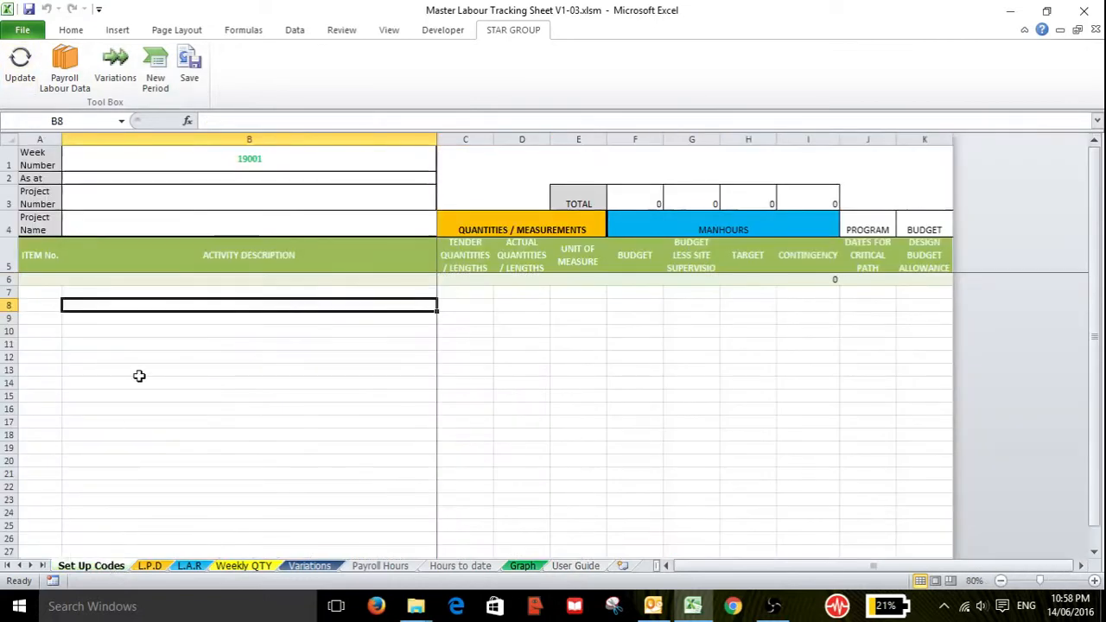
click(150, 566)
click(189, 566)
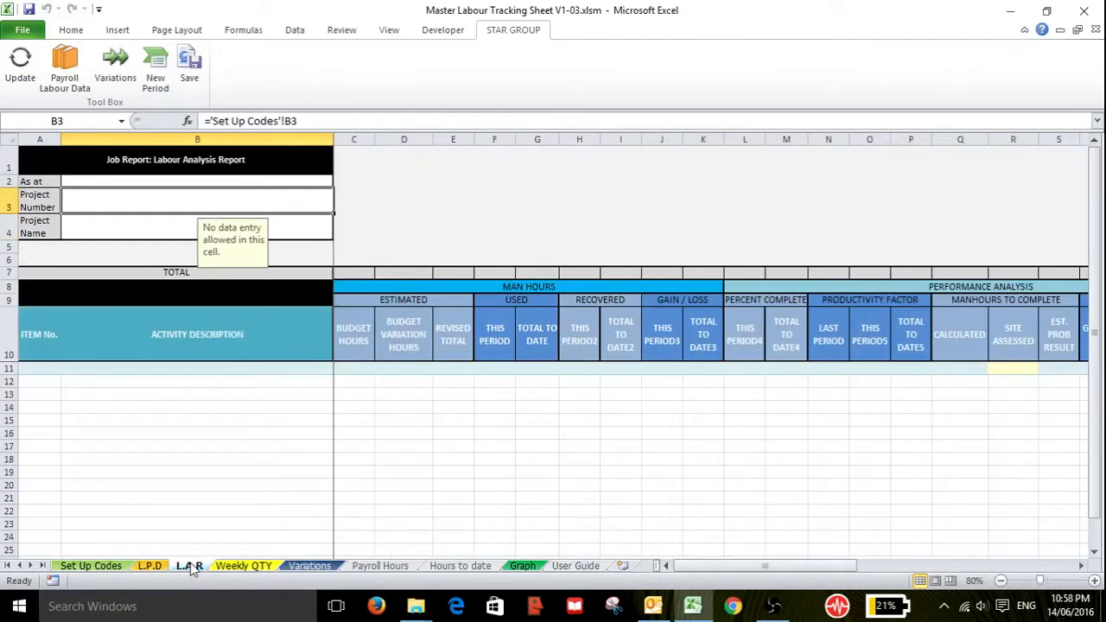
click(235, 566)
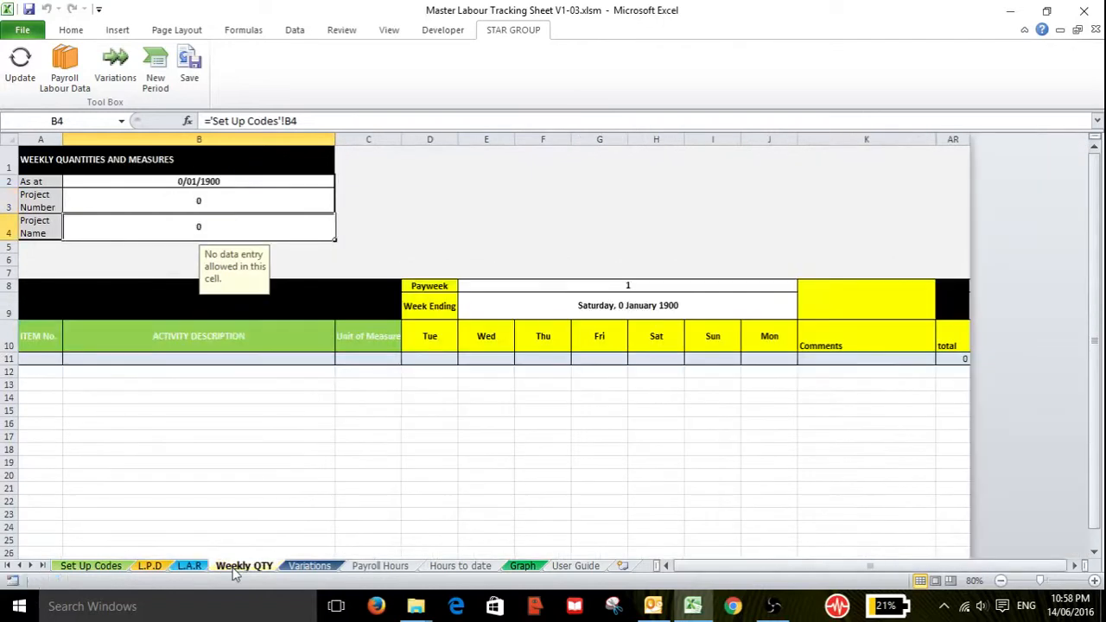
- Set the As at date on the Set Up Codes sheet to 13/06/2016
click(102, 566)
click(96, 180)
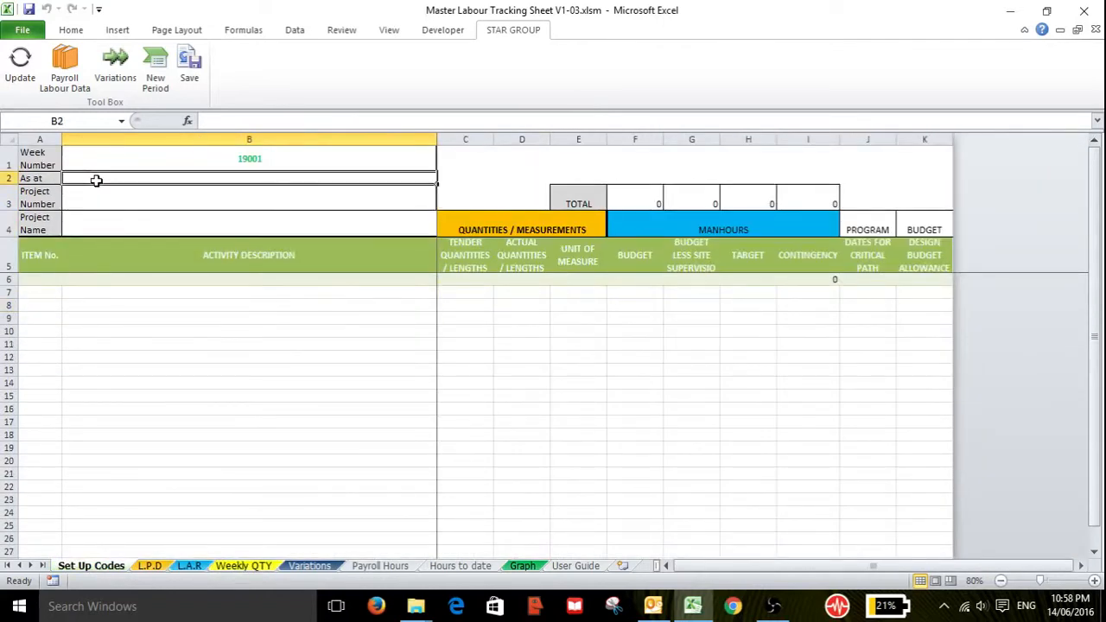
text(13)
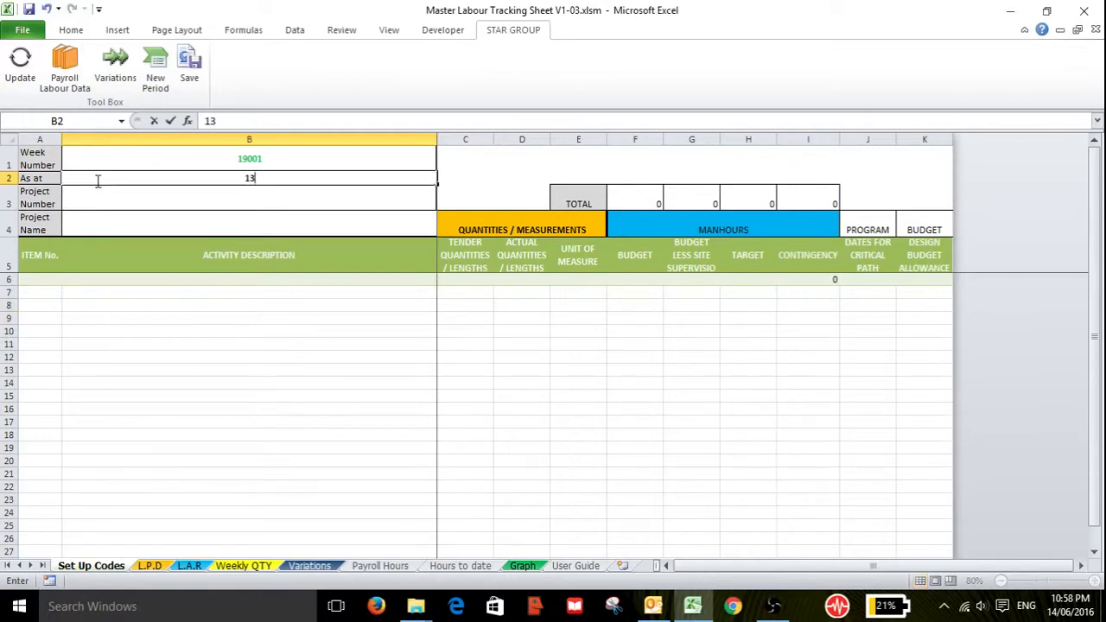
text(/06/2016)
key(Tab)
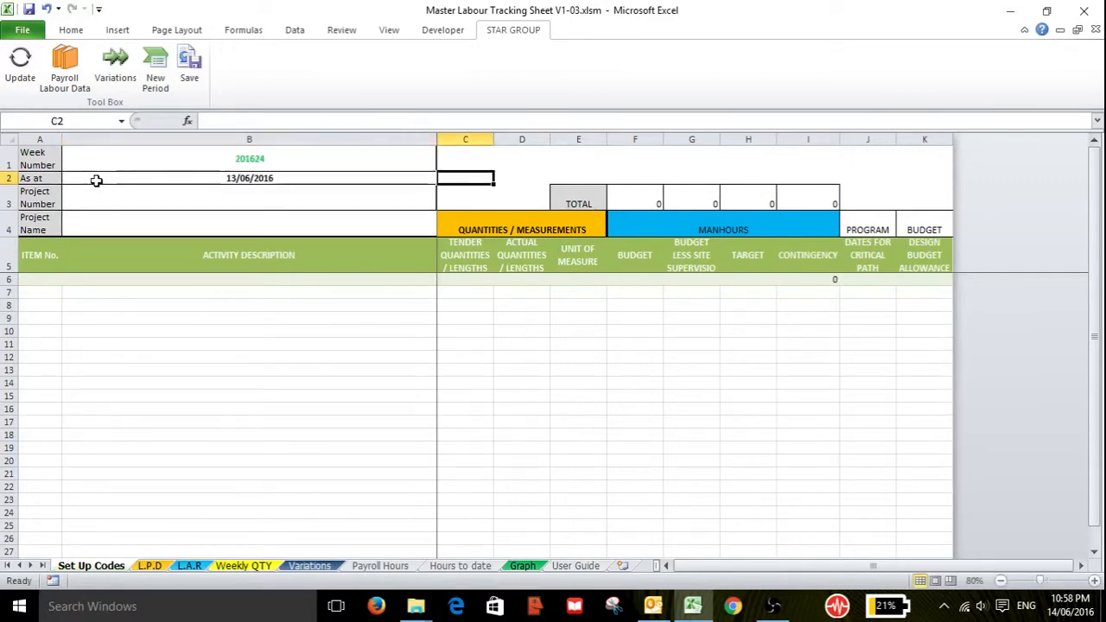
- Enter P100 as the project number and "P Name" as the project name
click(99, 195)
text(P)
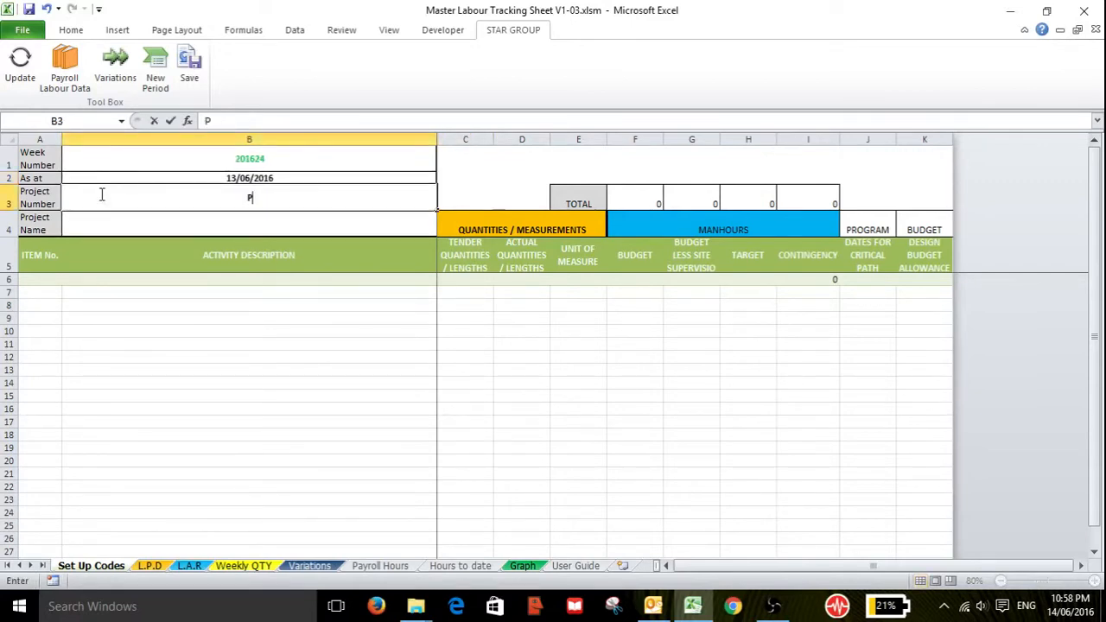
text(100)
click(110, 216)
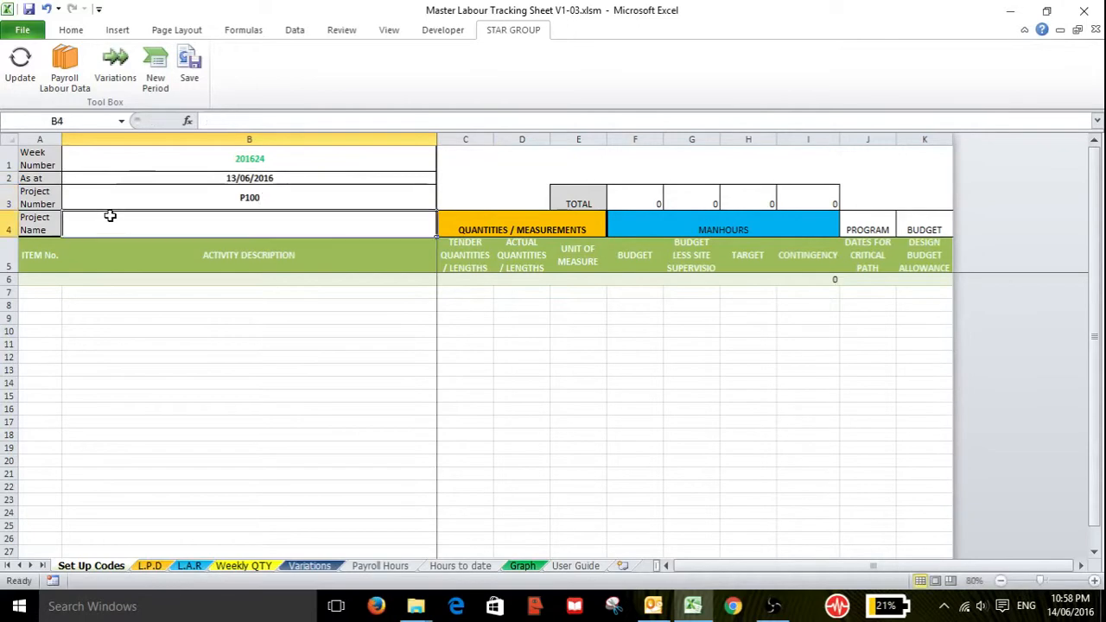
text(P Name)
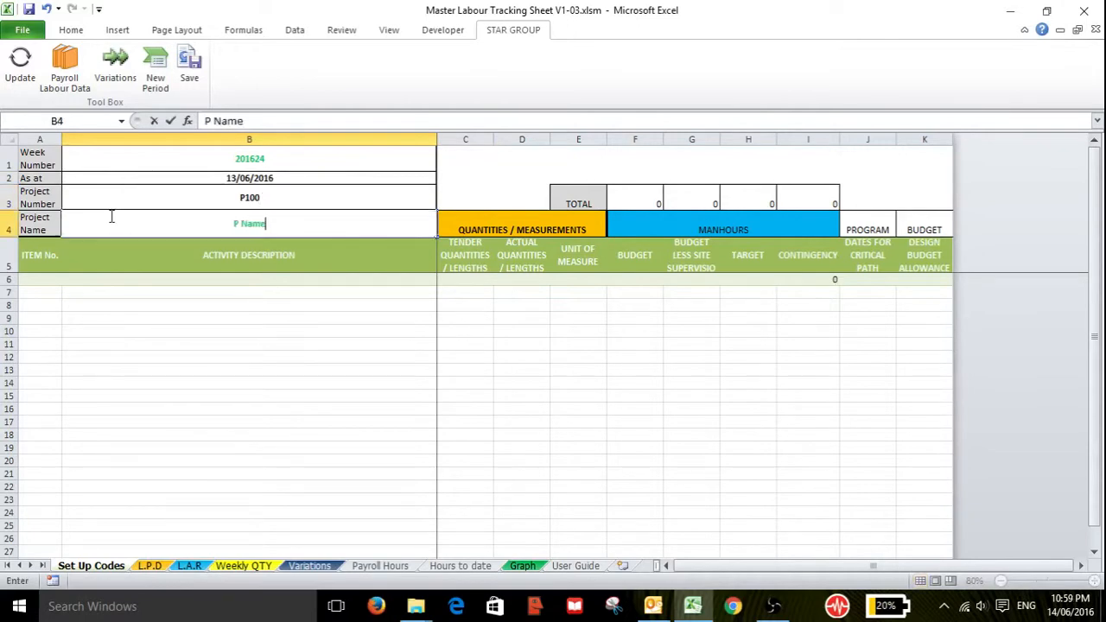
key(Tab)
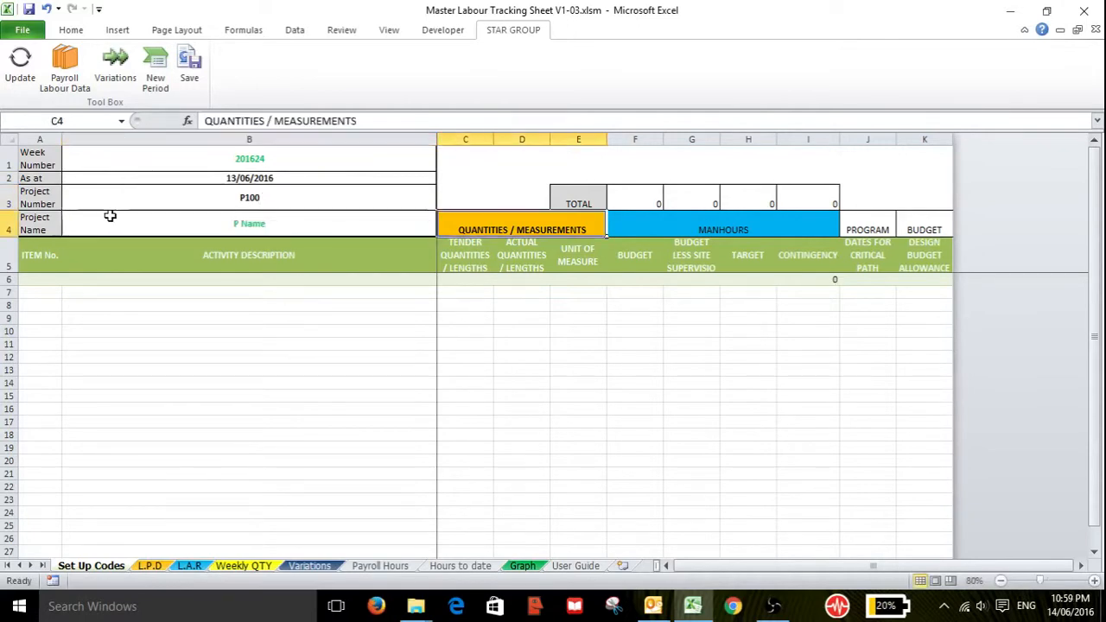
- Check the date, project number and project name on the L.P.D, L.A.R and Weekly QTY sheets
click(149, 568)
click(248, 233)
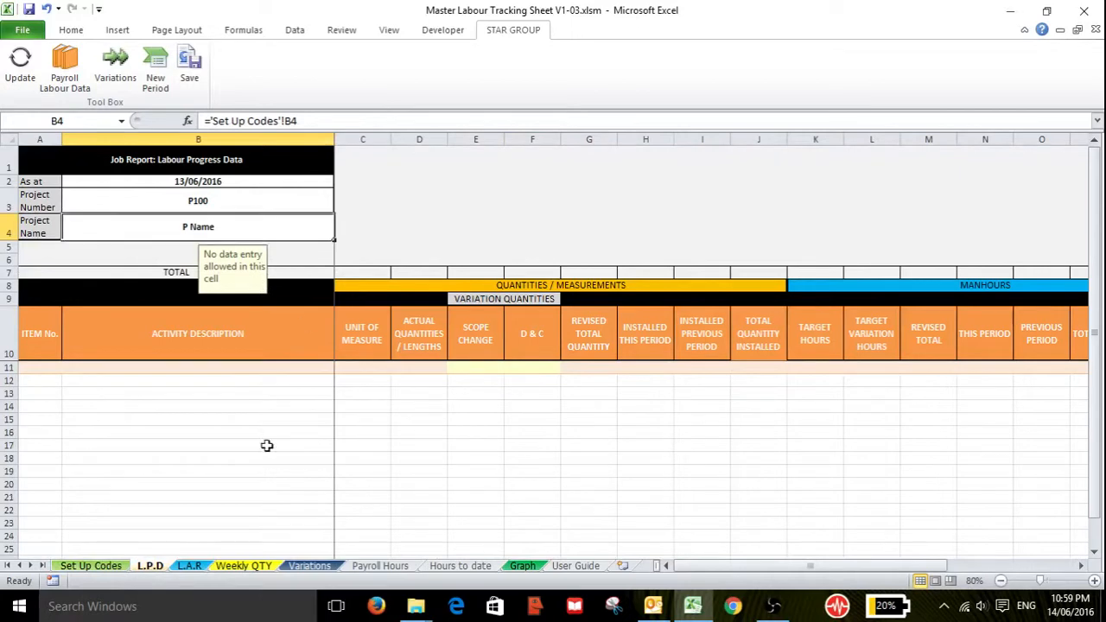
click(190, 567)
click(247, 569)
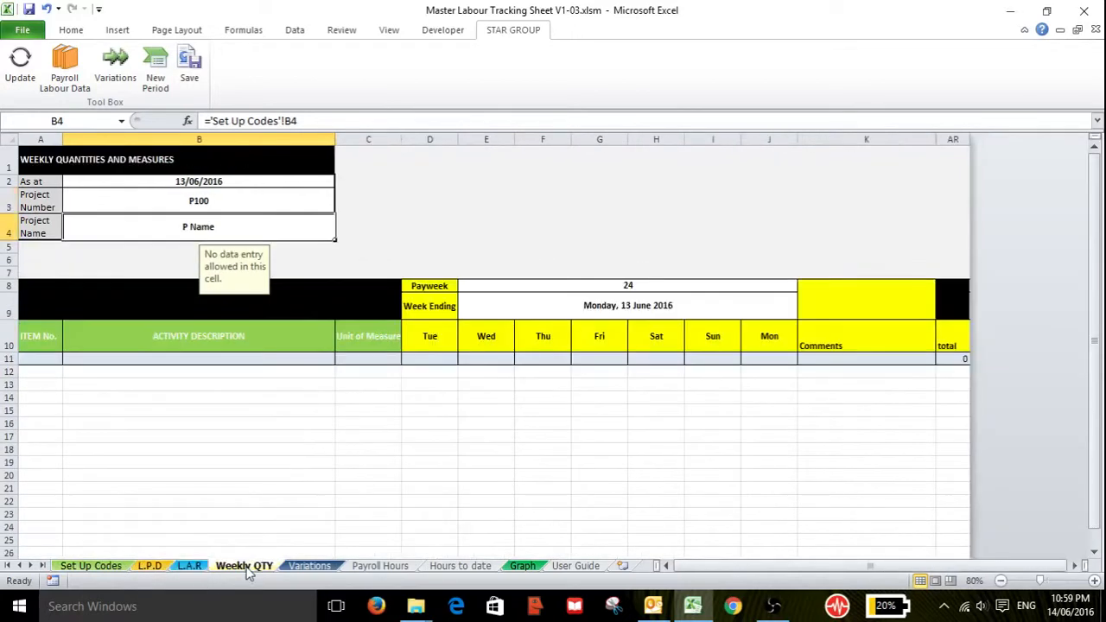
click(242, 510)
click(190, 567)
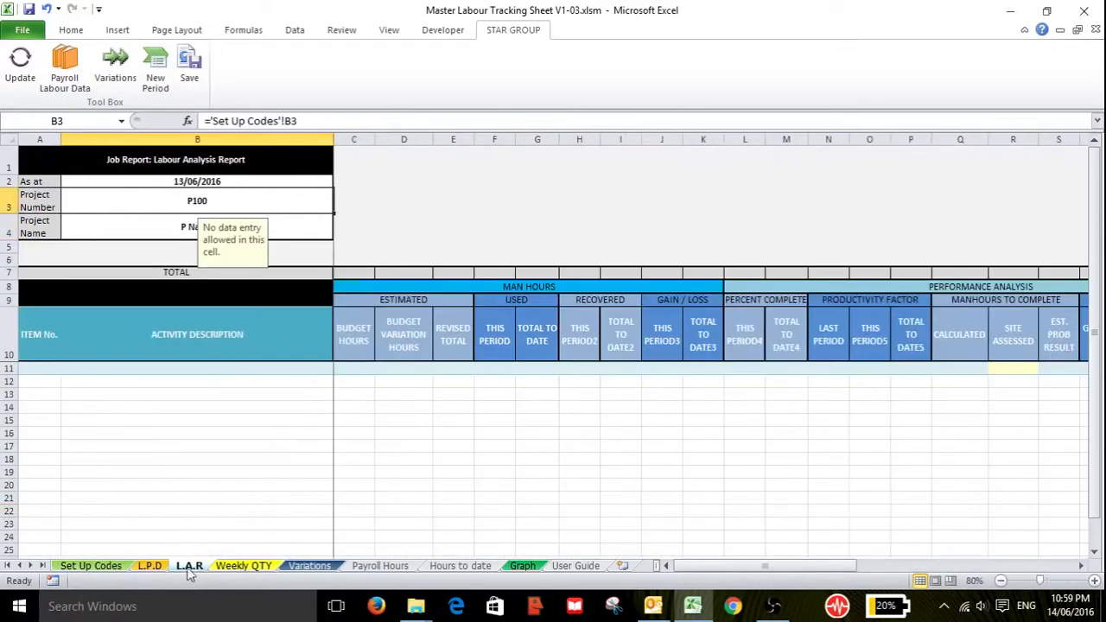
click(199, 513)
- Try to overwrite the project name on the L.A.R sheet with "asdsd", then cancel the entry
click(186, 224)
text(asdsd)
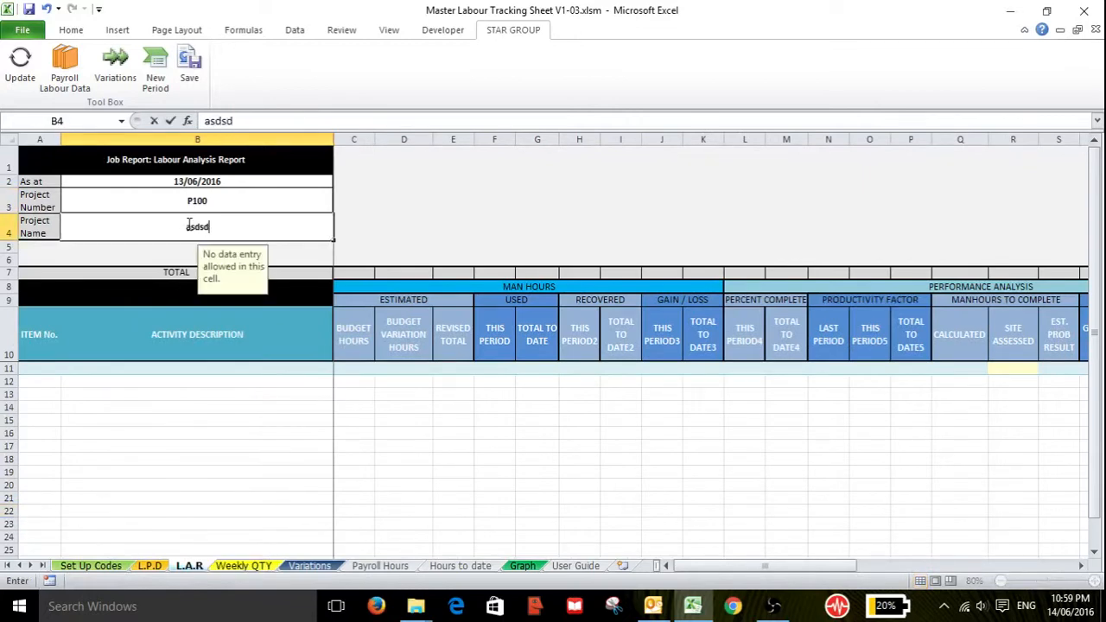
click(197, 337)
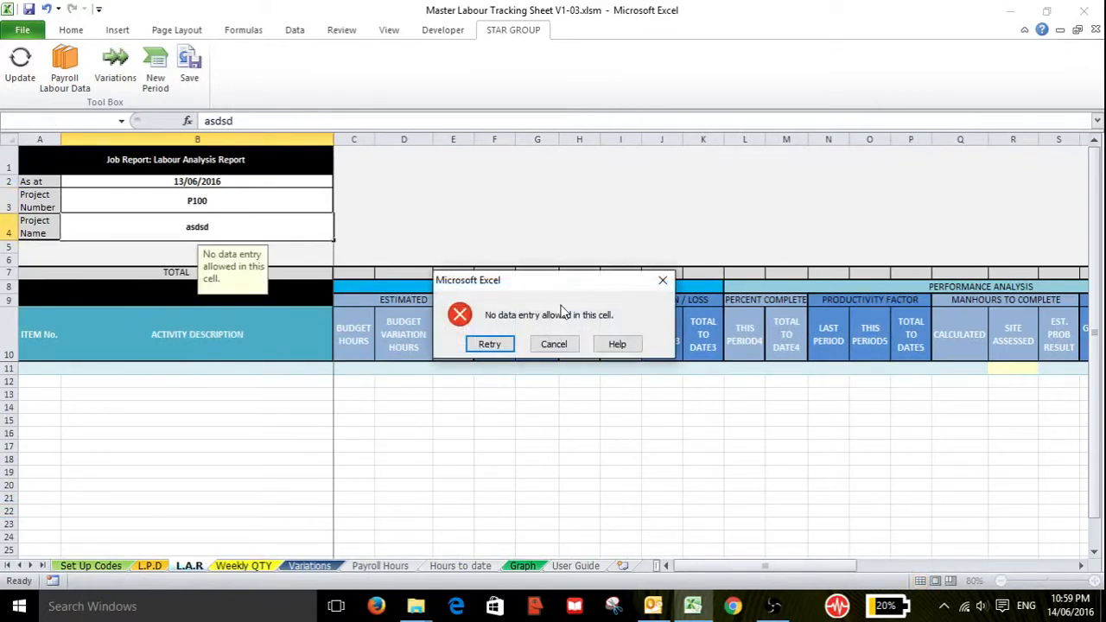
click(542, 350)
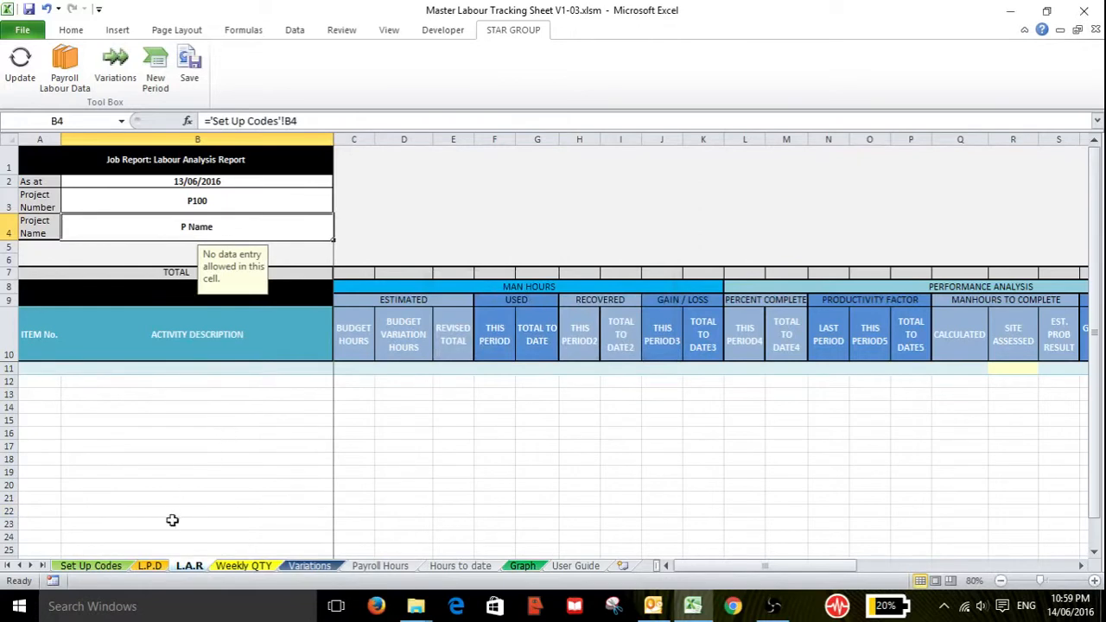
- Try to replace the project name on the L.P.D sheet with 232, then cancel the entry
click(153, 567)
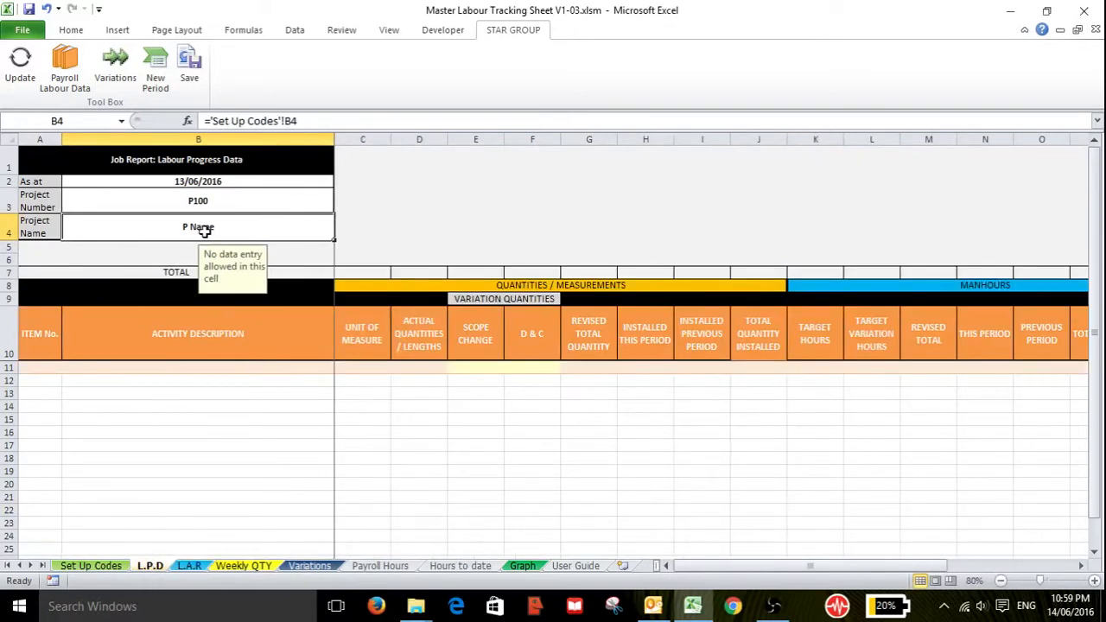
text(232)
key(Return)
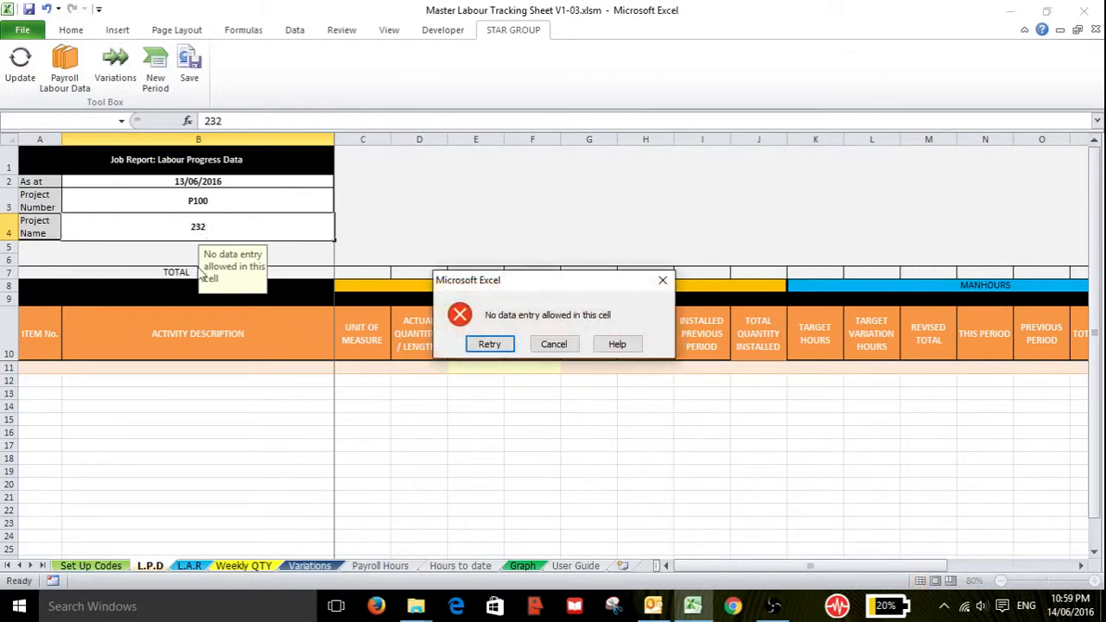
click(539, 344)
click(255, 420)
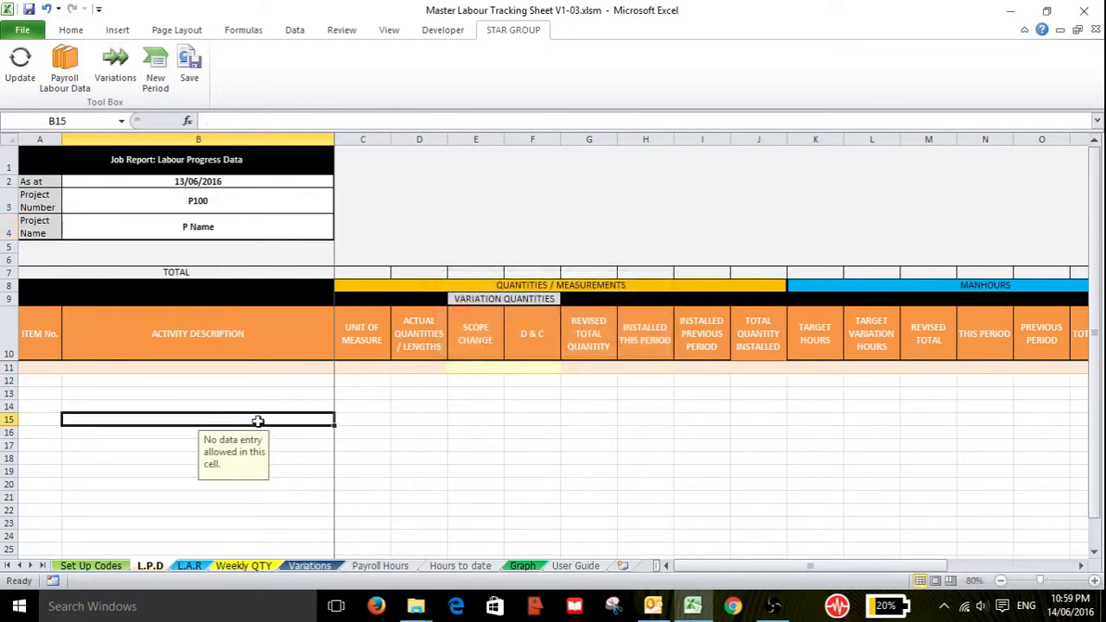
click(205, 224)
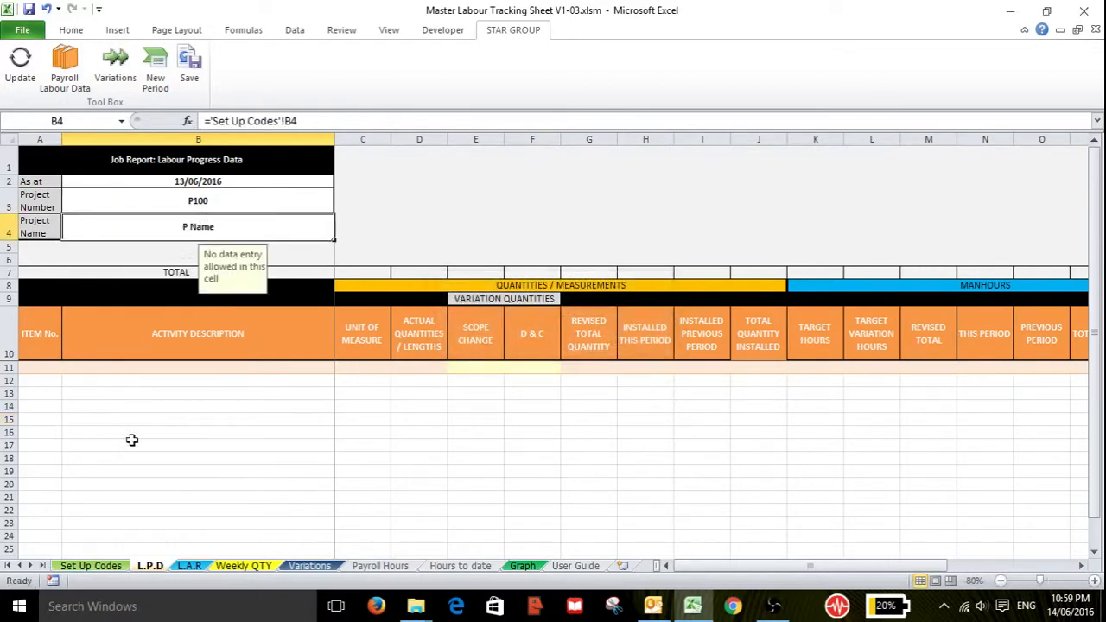
- Add item number 1 with the activity description WALLS in row 6 of the Set Up Codes sheet
click(88, 566)
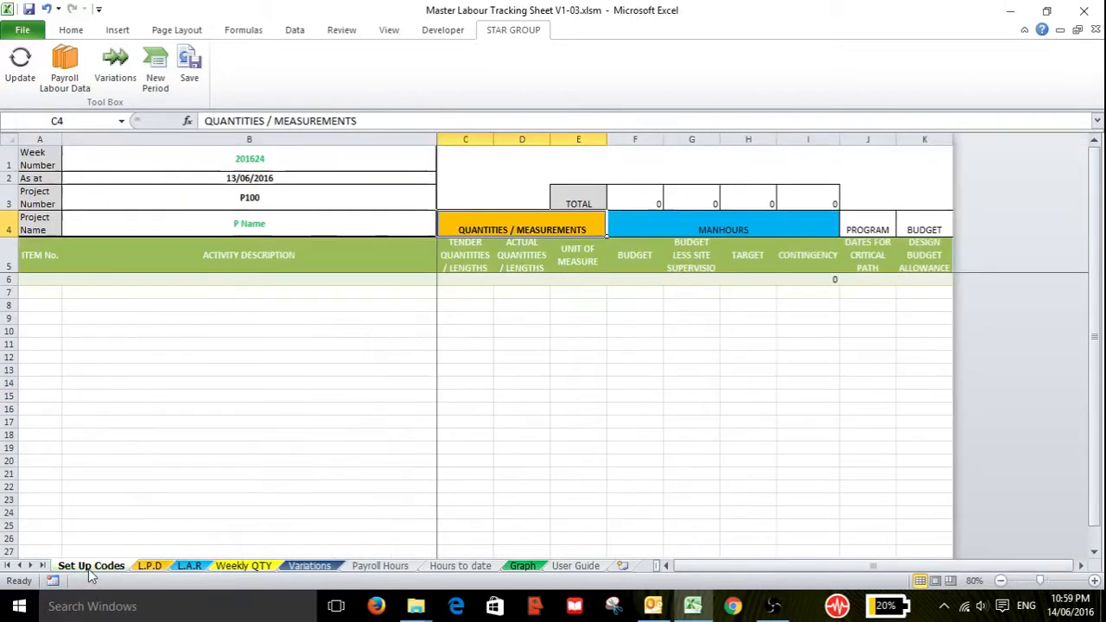
click(45, 280)
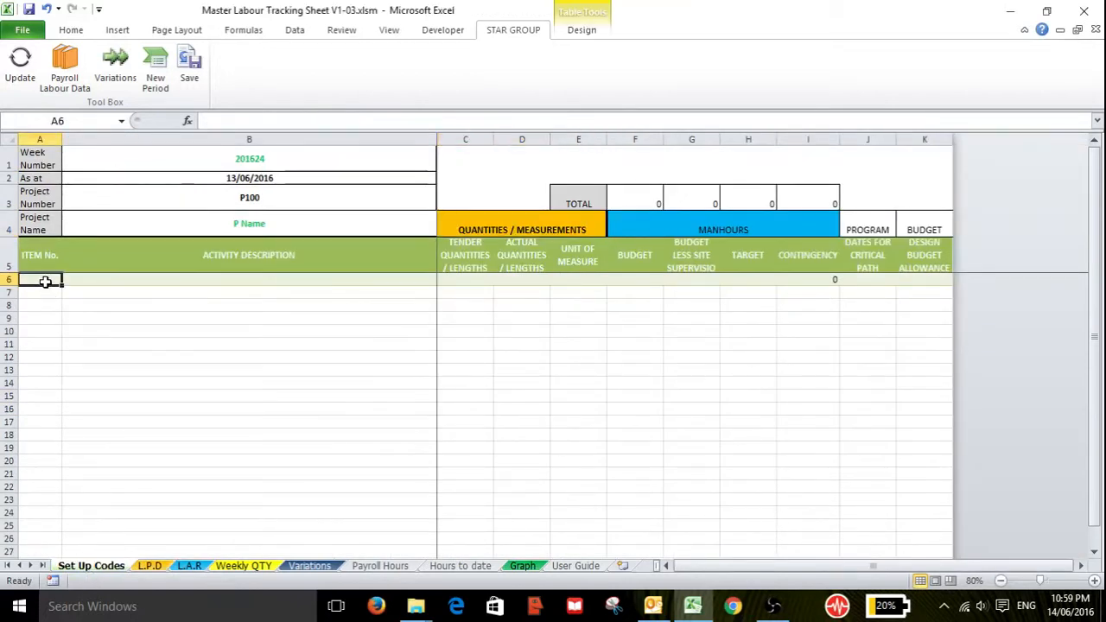
text(1)
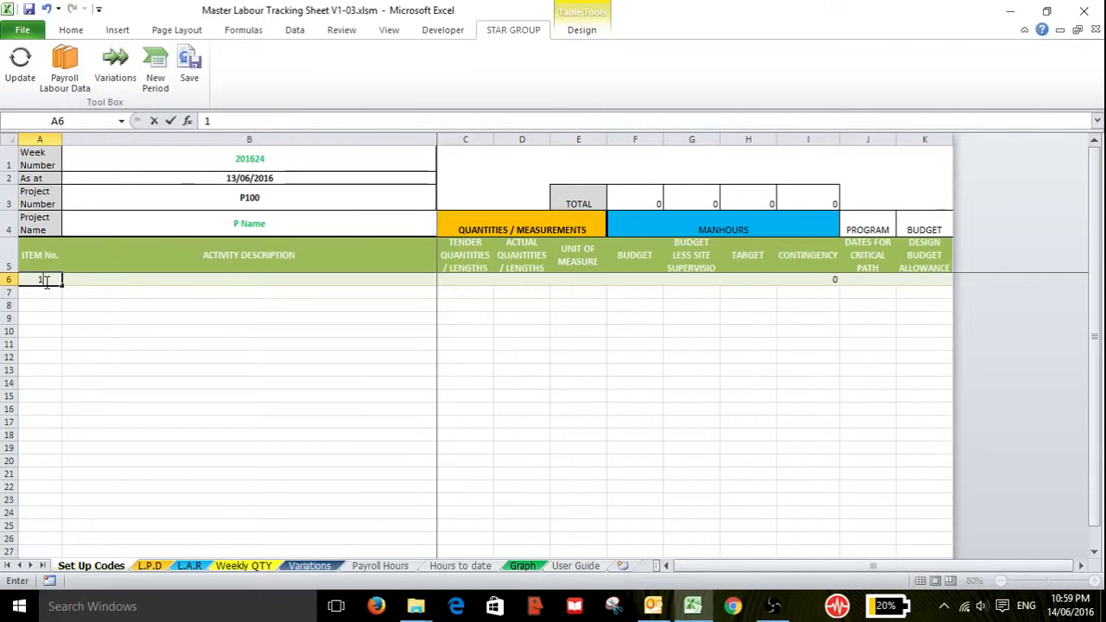
key(Tab)
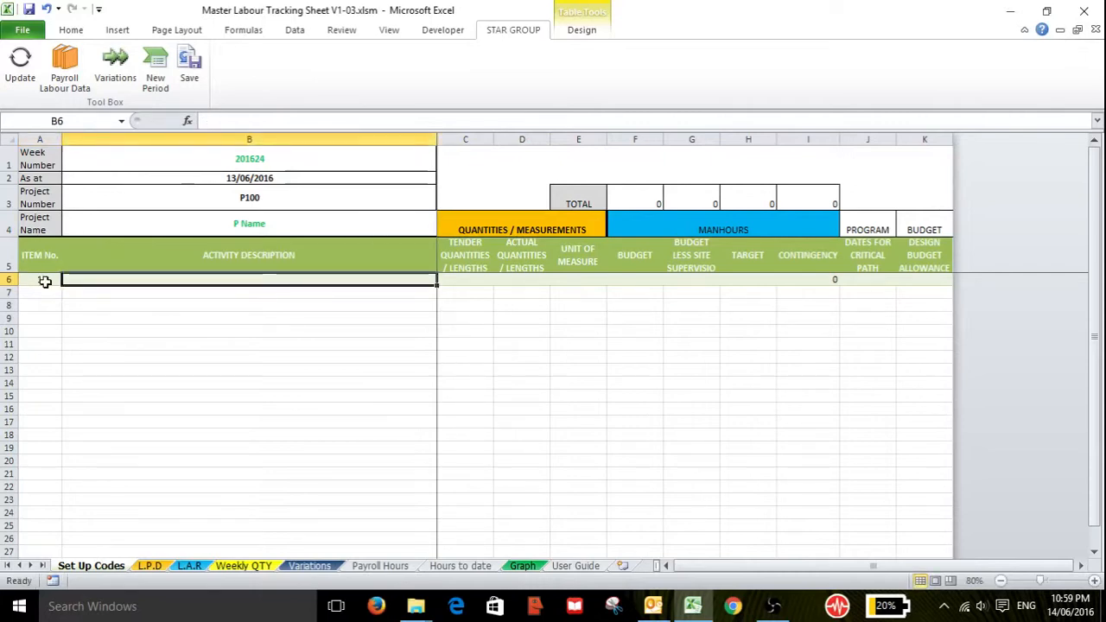
text(WALL)
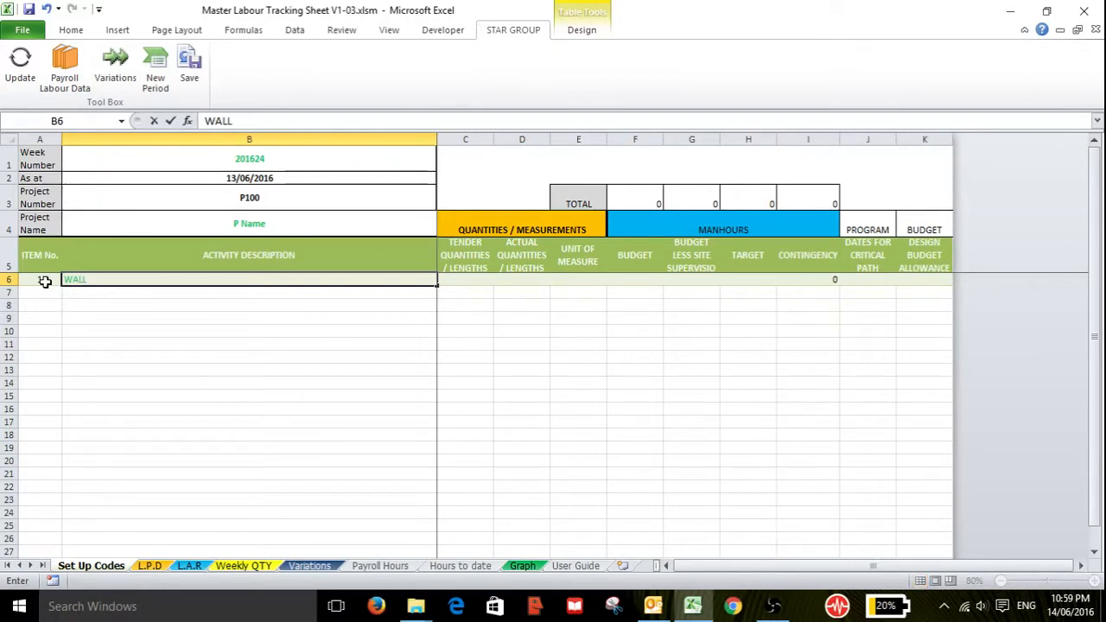
text(S)
key(Tab)
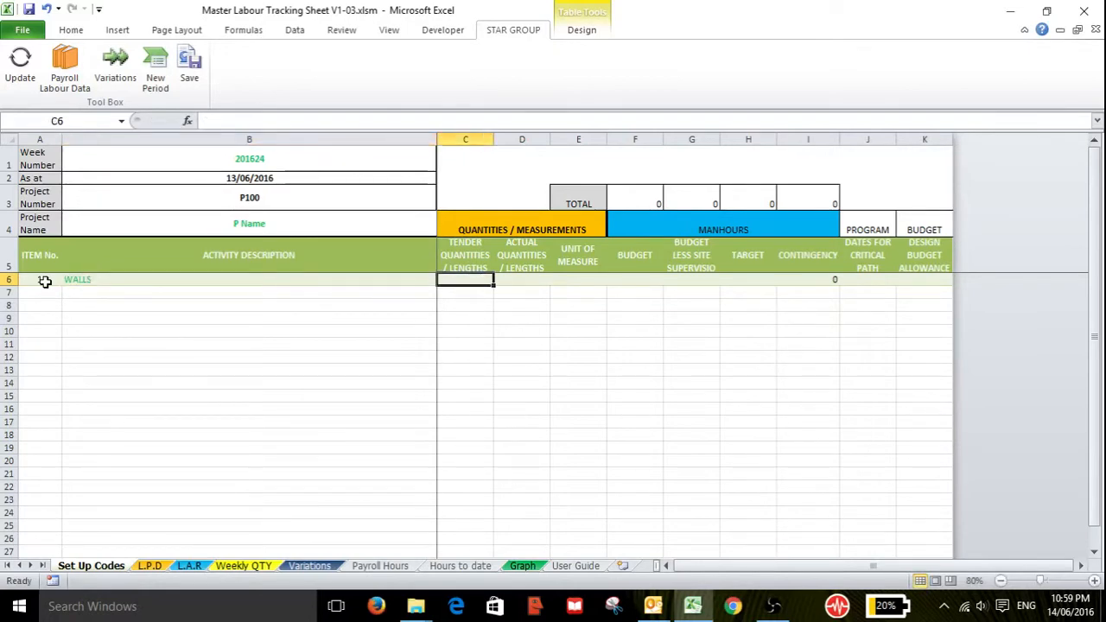
- Set the unit of measure for the WALLS item to QTY
click(566, 270)
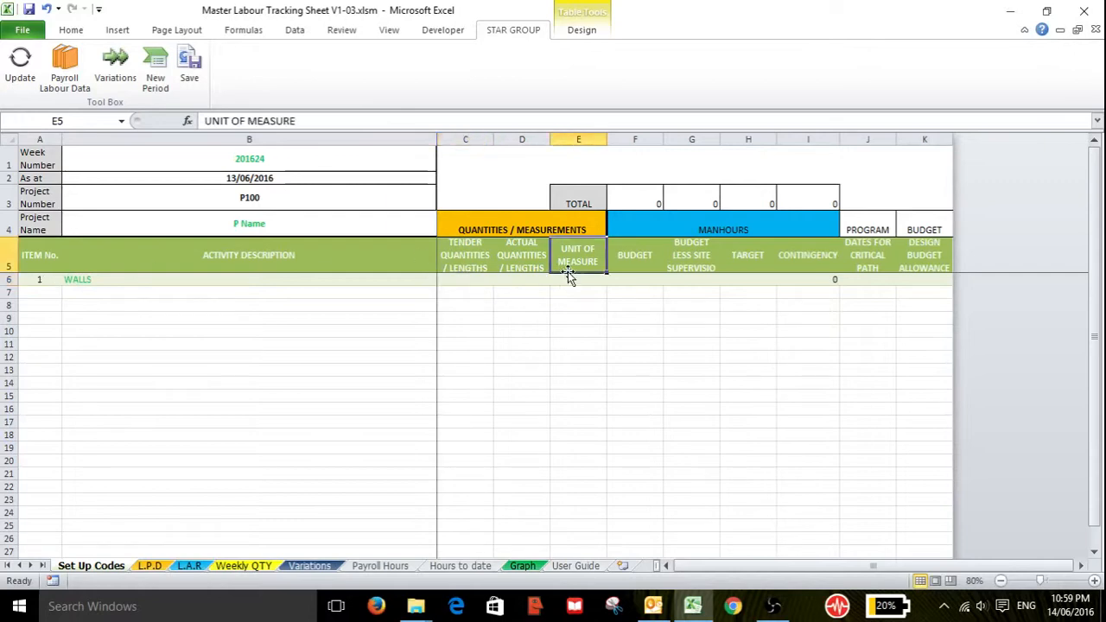
click(569, 280)
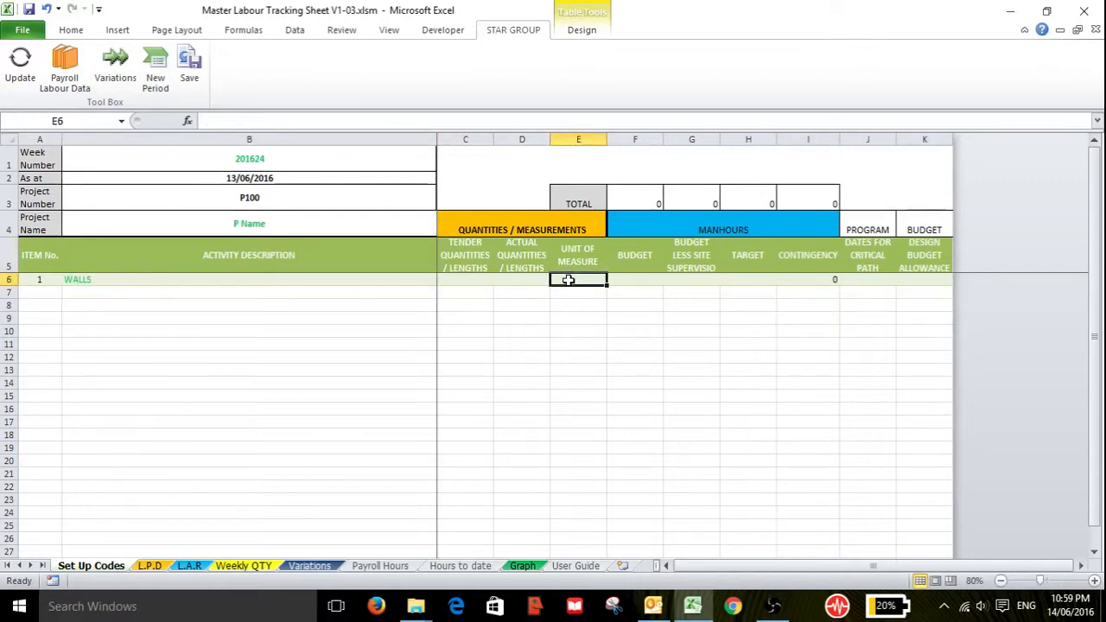
text(QTY)
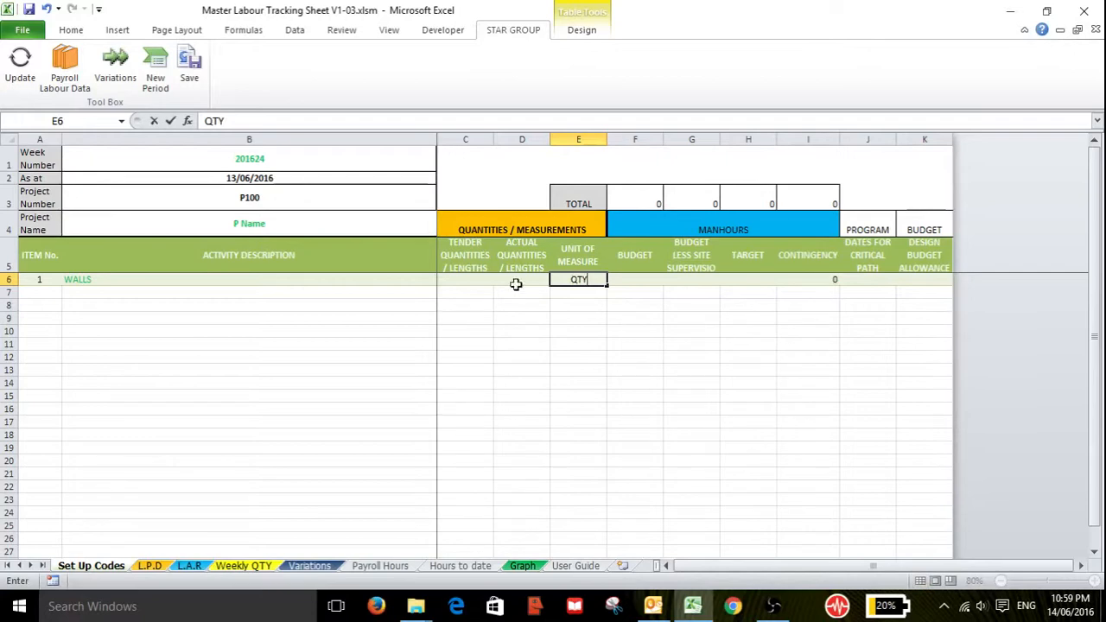
click(120, 291)
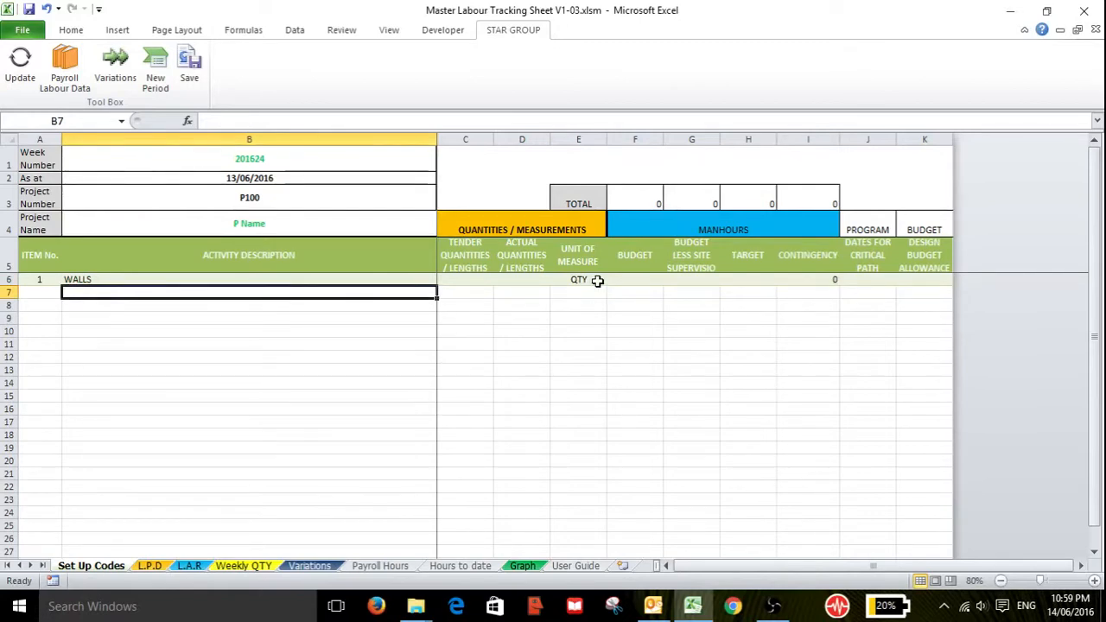
click(479, 279)
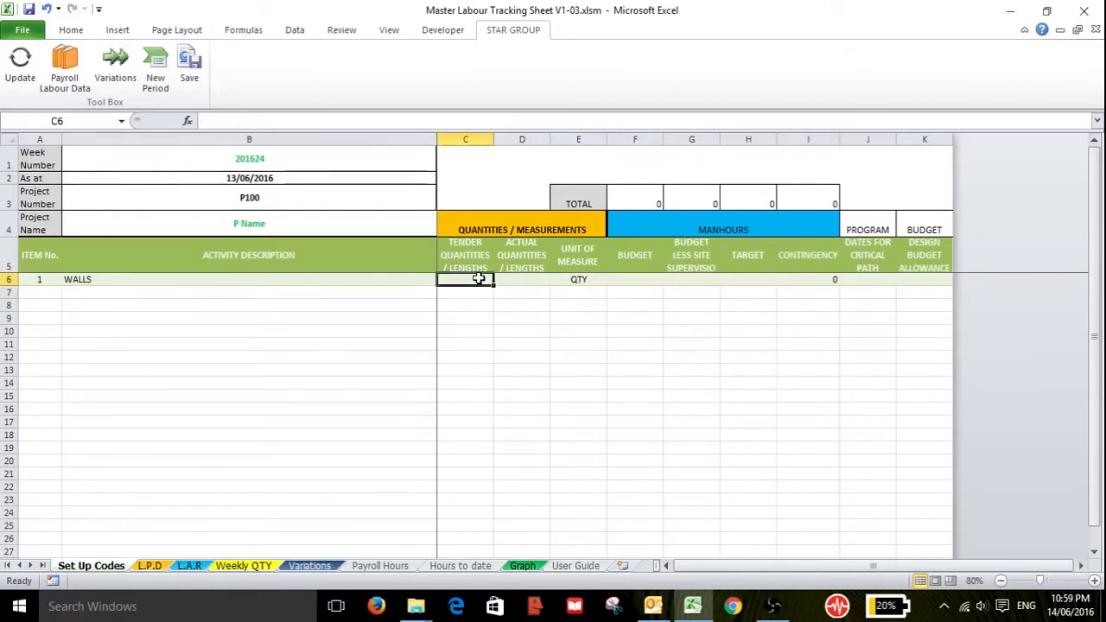
key(ctrl+a)
key(ctrl+a)
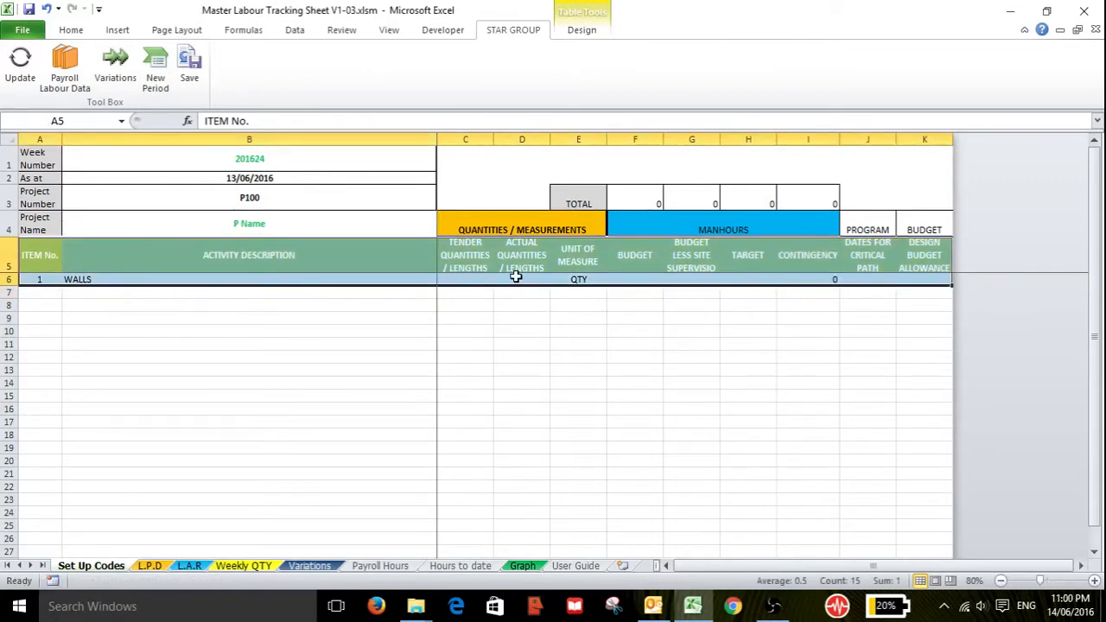
click(518, 279)
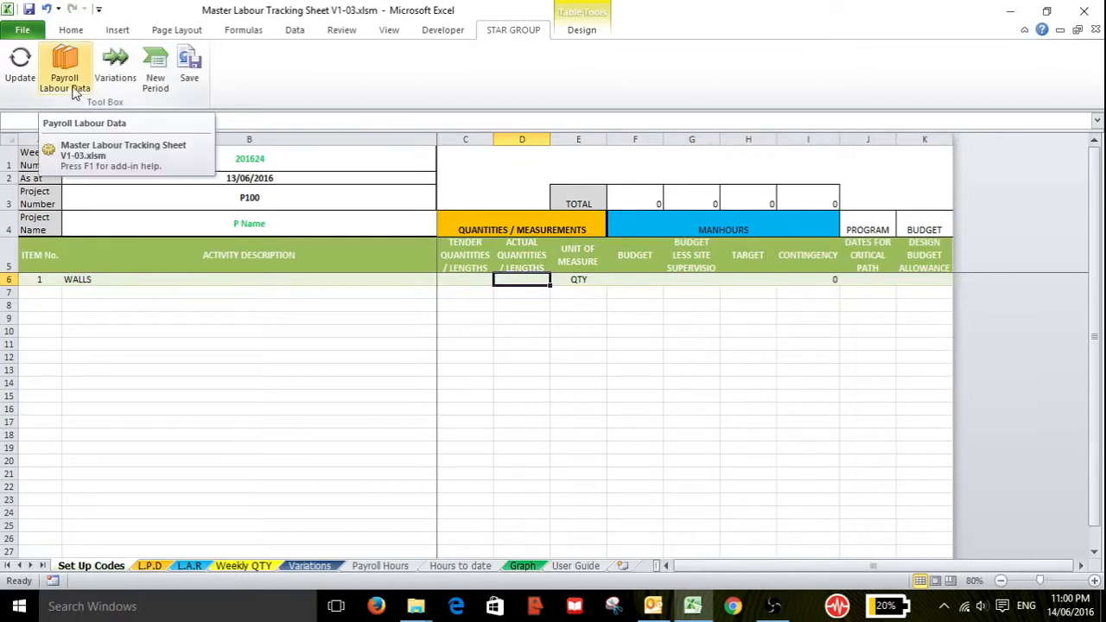
click(124, 355)
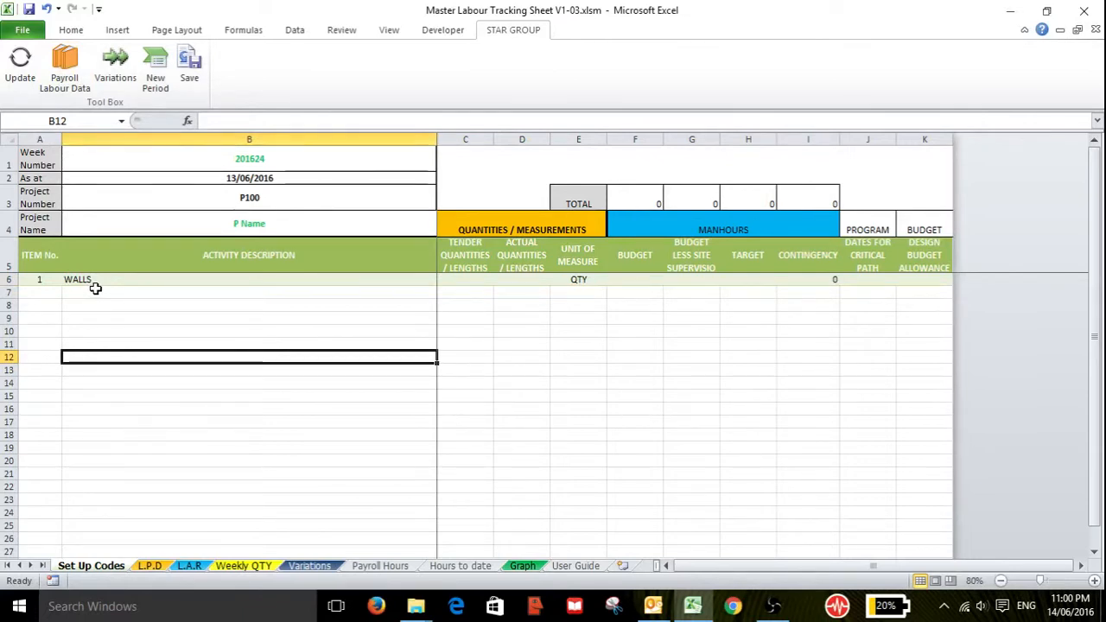
click(95, 289)
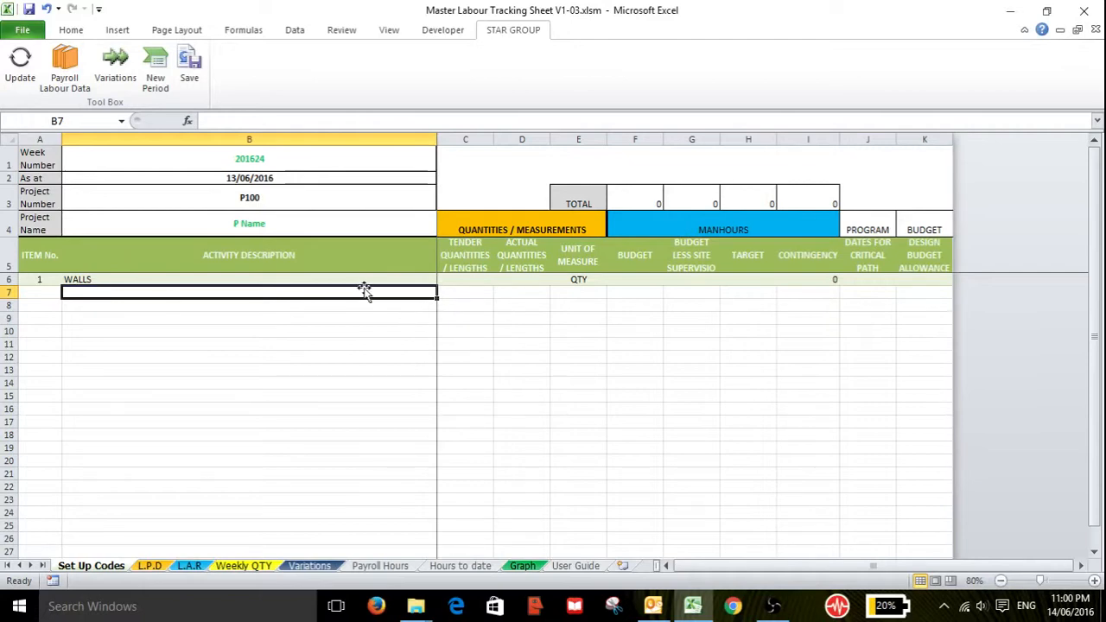
click(605, 293)
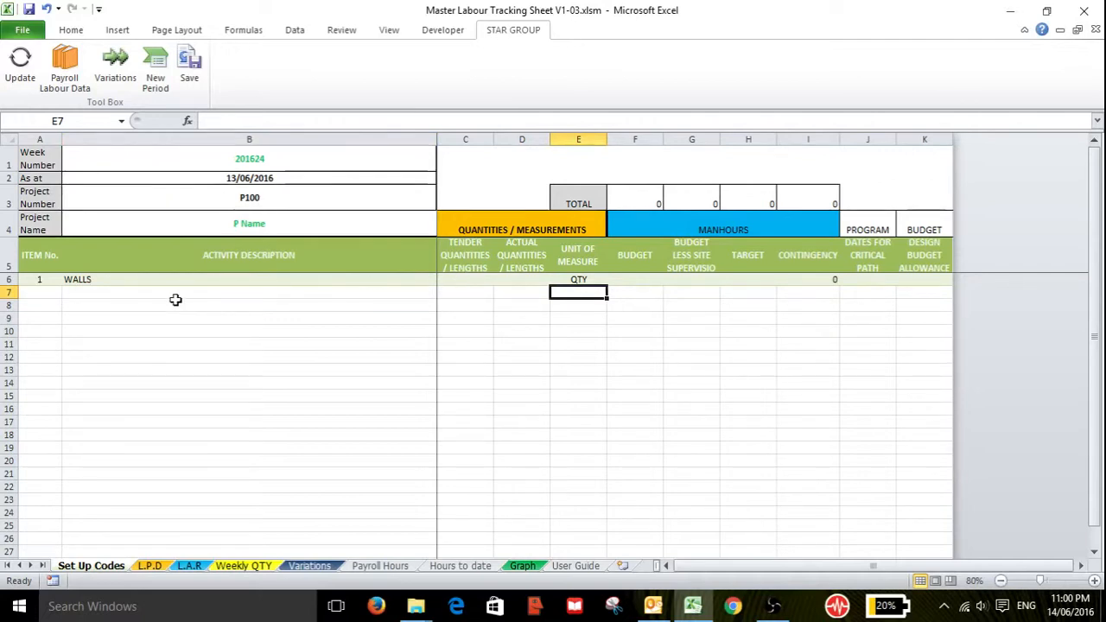
click(55, 293)
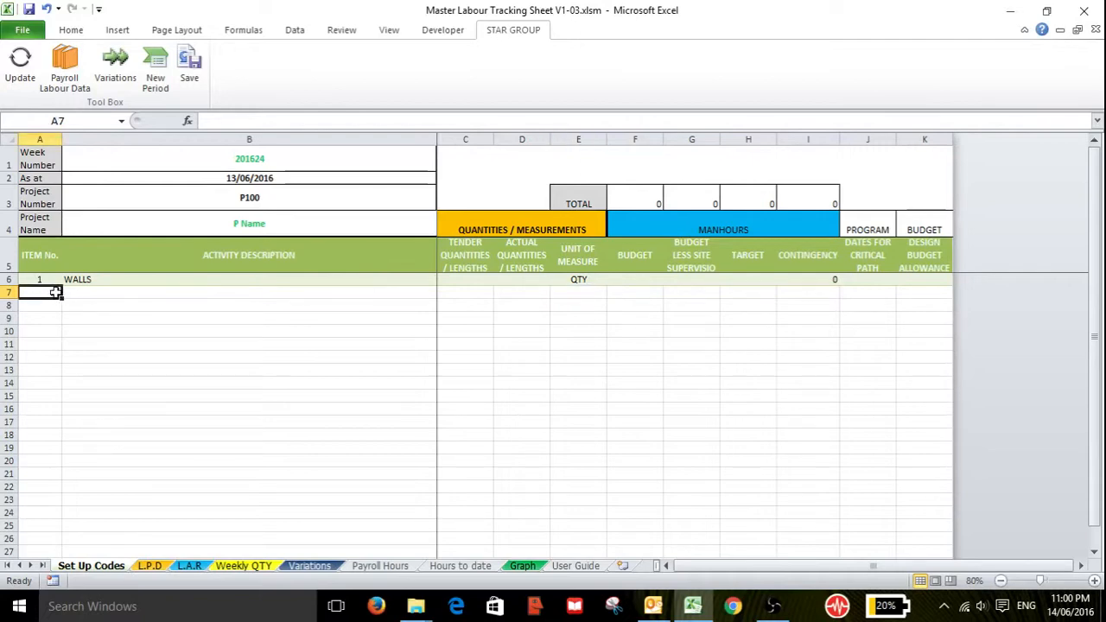
click(78, 280)
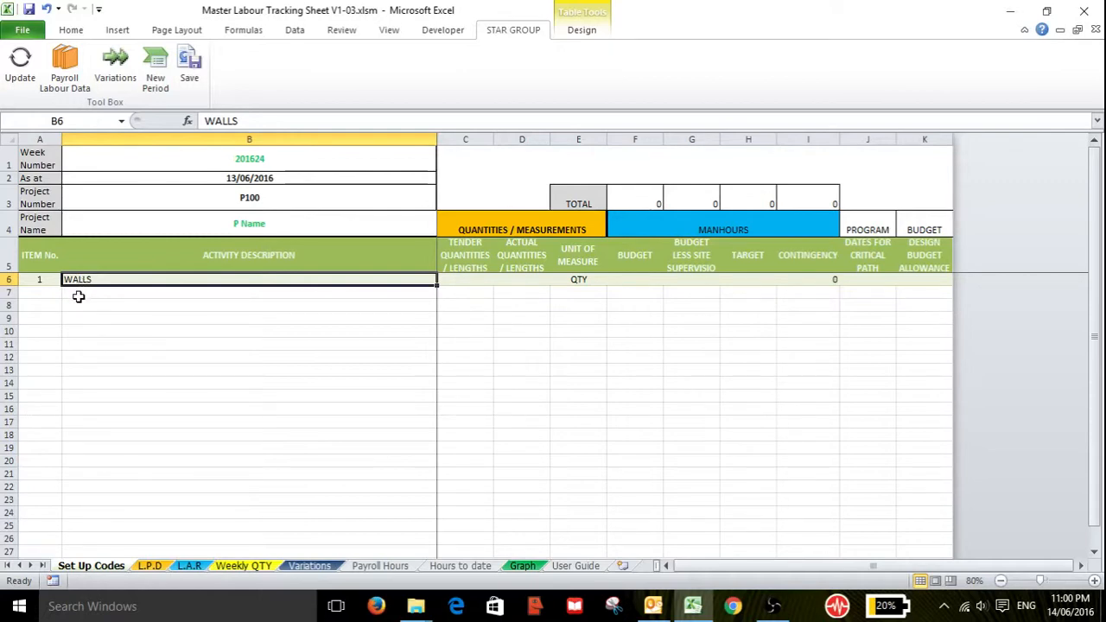
- Add item number 2 with the activity description sockets in row 7
click(49, 293)
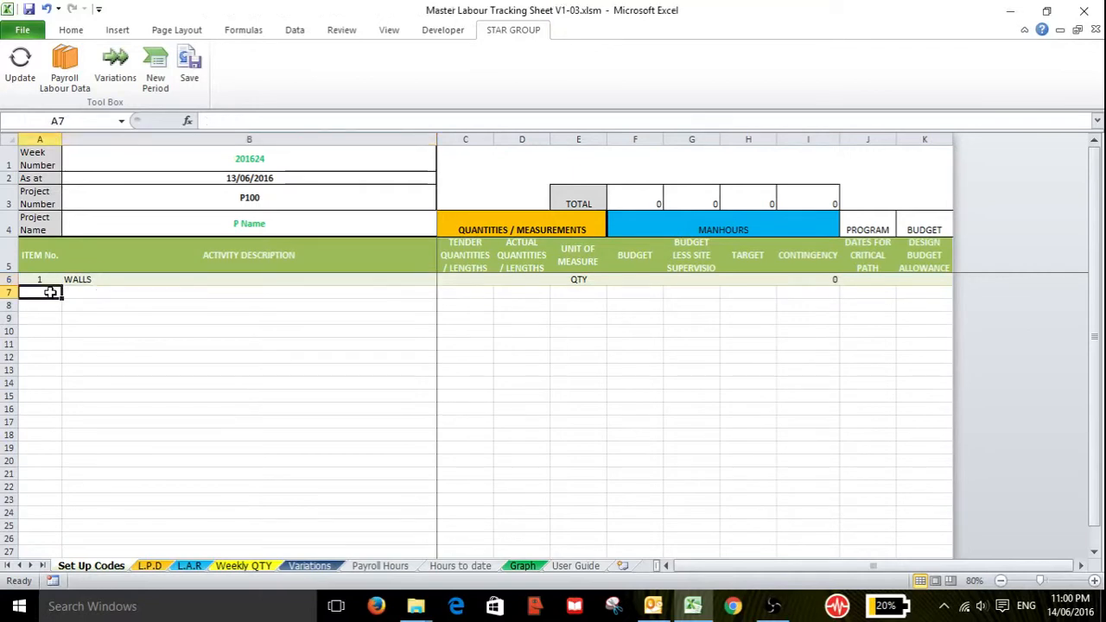
text(2)
key(Tab)
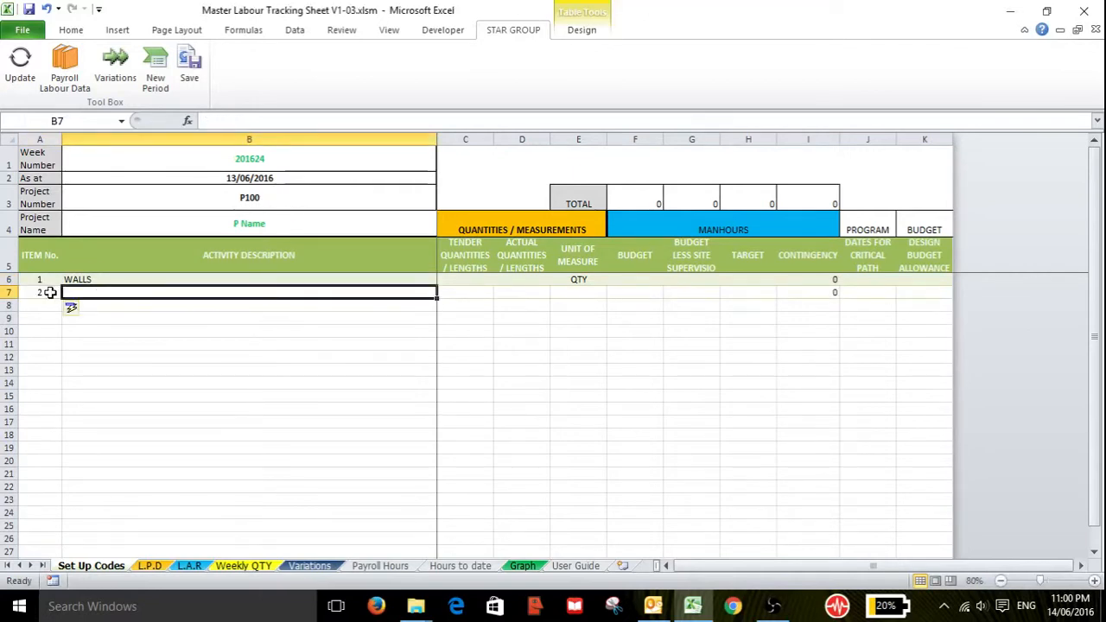
text(sockets)
key(Tab)
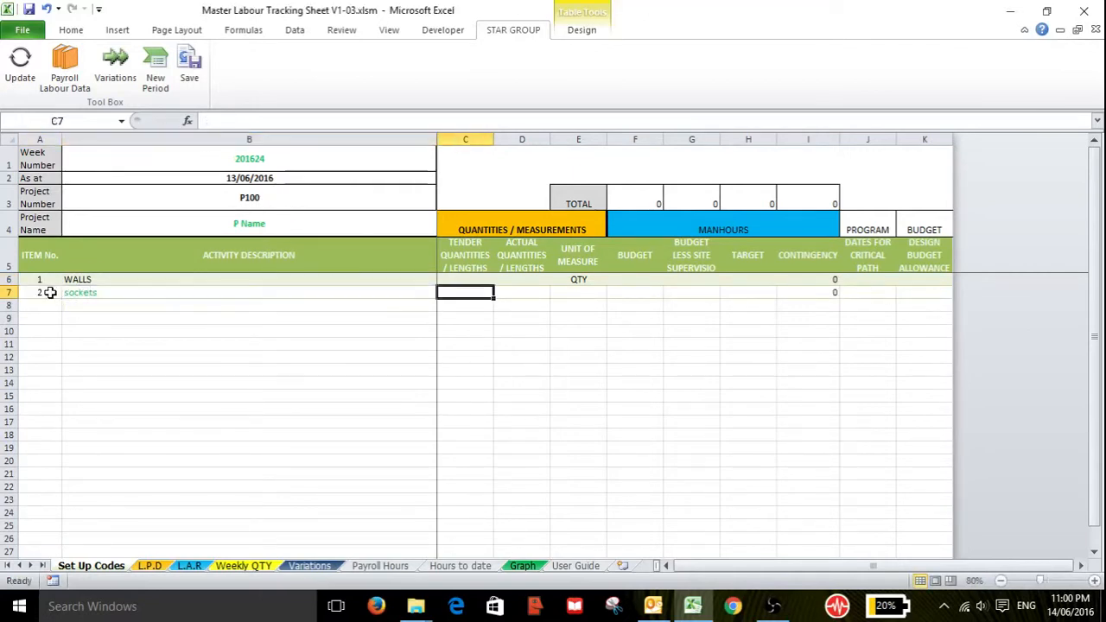
- Give the sockets item tender and actual quantities of 5, unit of measure QTY, and a manhours budget of 5
text(5)
key(Tab)
text(5)
key(Tab)
text(5)
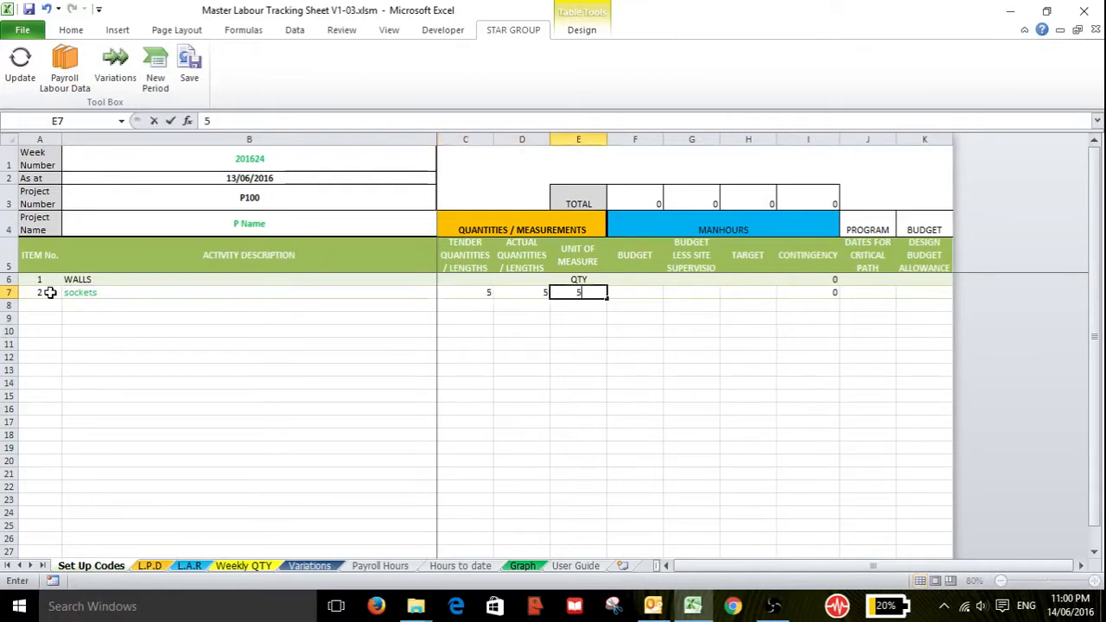
key(Tab)
text(5)
key(shift+Tab)
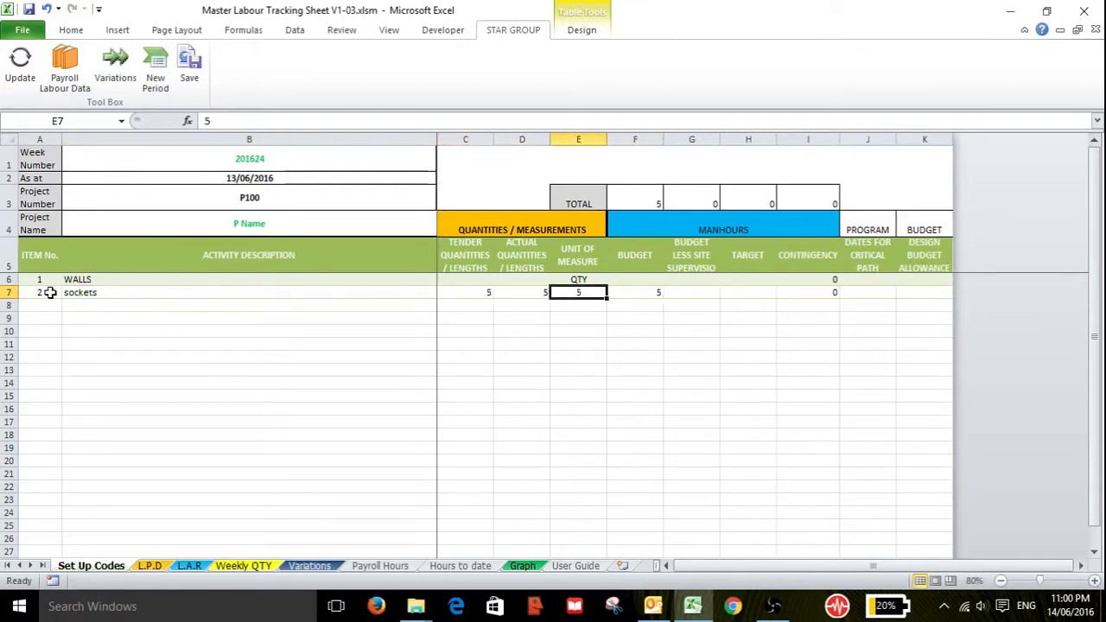
text(QTY)
key(Tab)
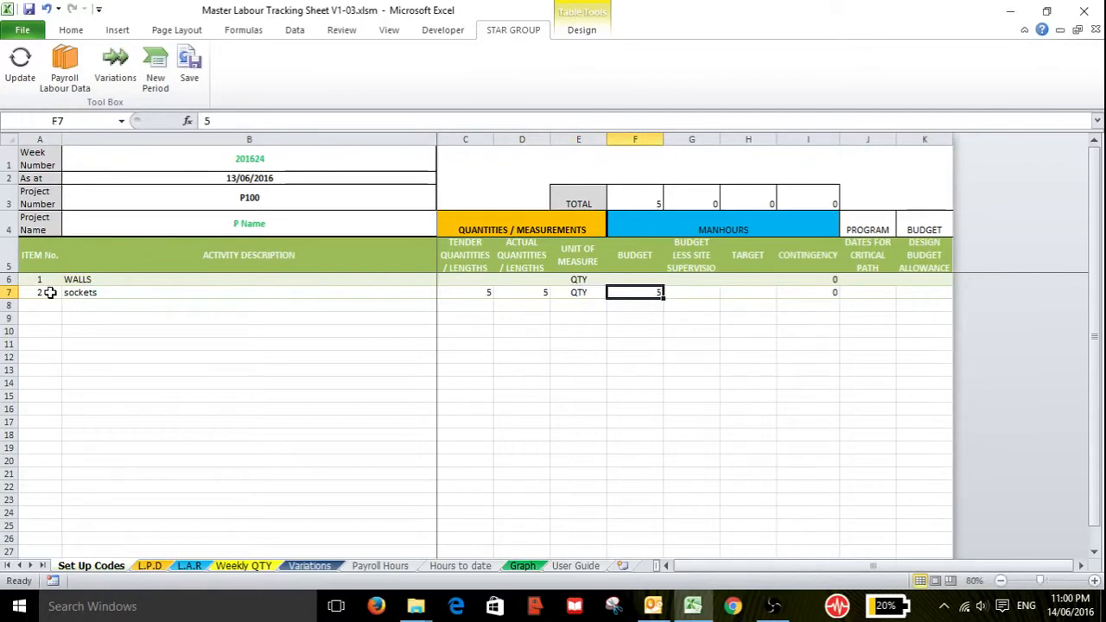
- Set the sockets item's budget less site supervision to 5 and its target manhours to 5
key(Tab)
text(5)
key(Tab)
text(5)
key(Tab)
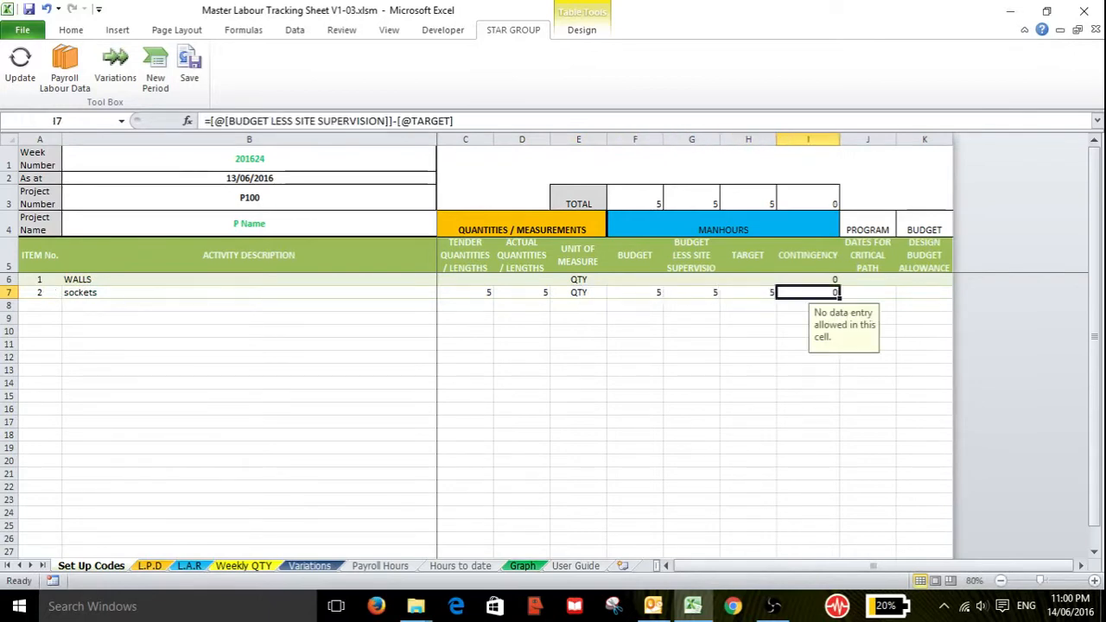
- Enter tender and actual quantities of 7 and the unit of measure mtr for the Wires item in row 9
text(7)
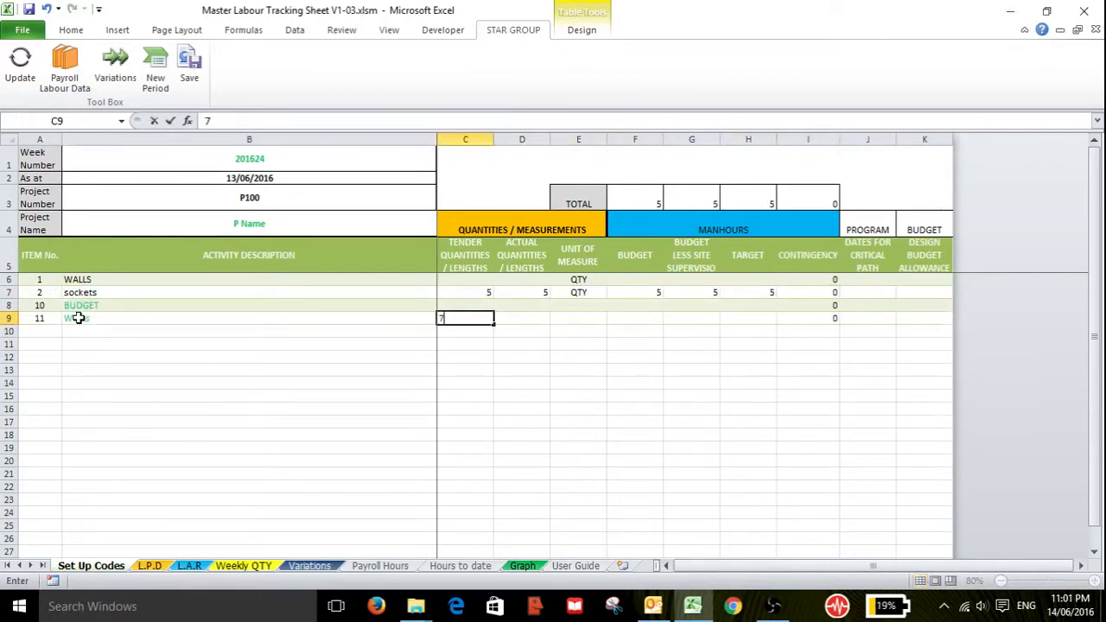
key(Tab)
text(7)
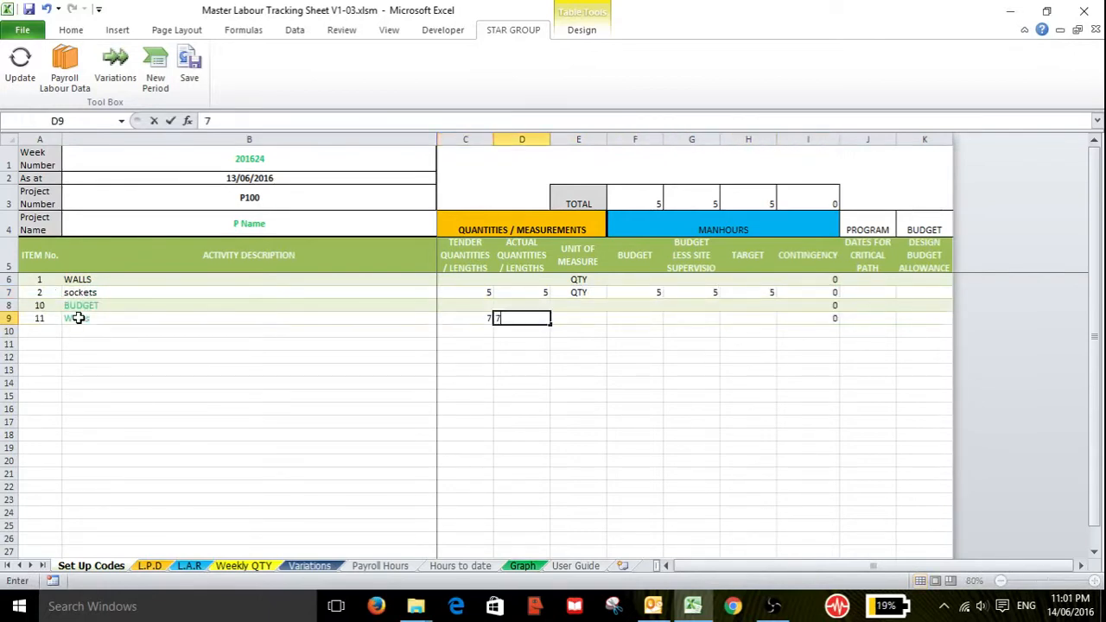
key(Tab)
text(m)
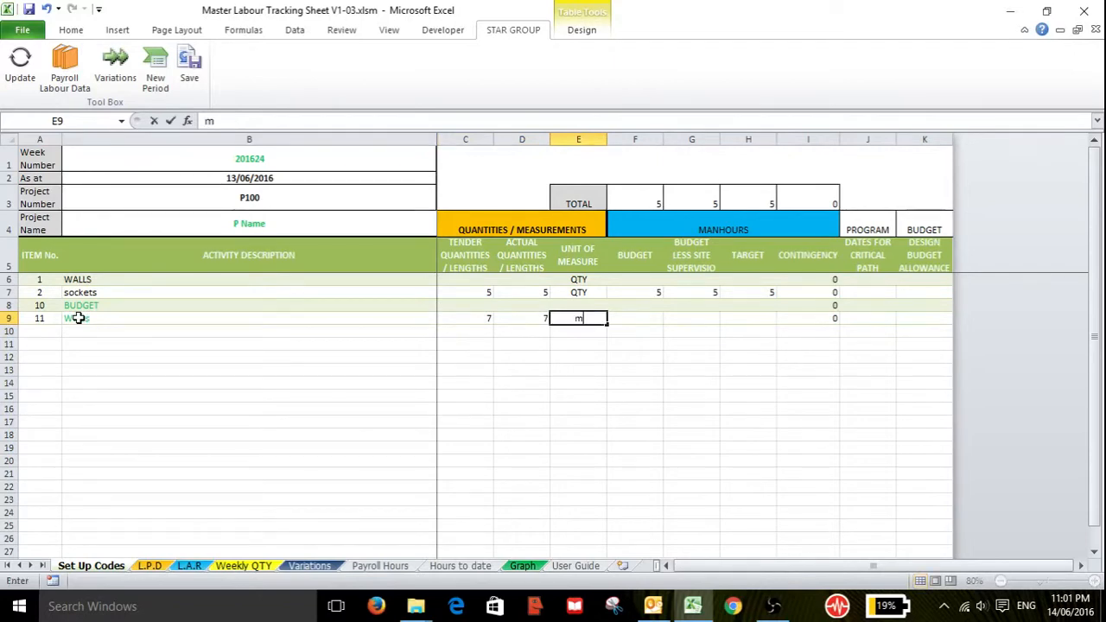
text(tr)
key(Tab)
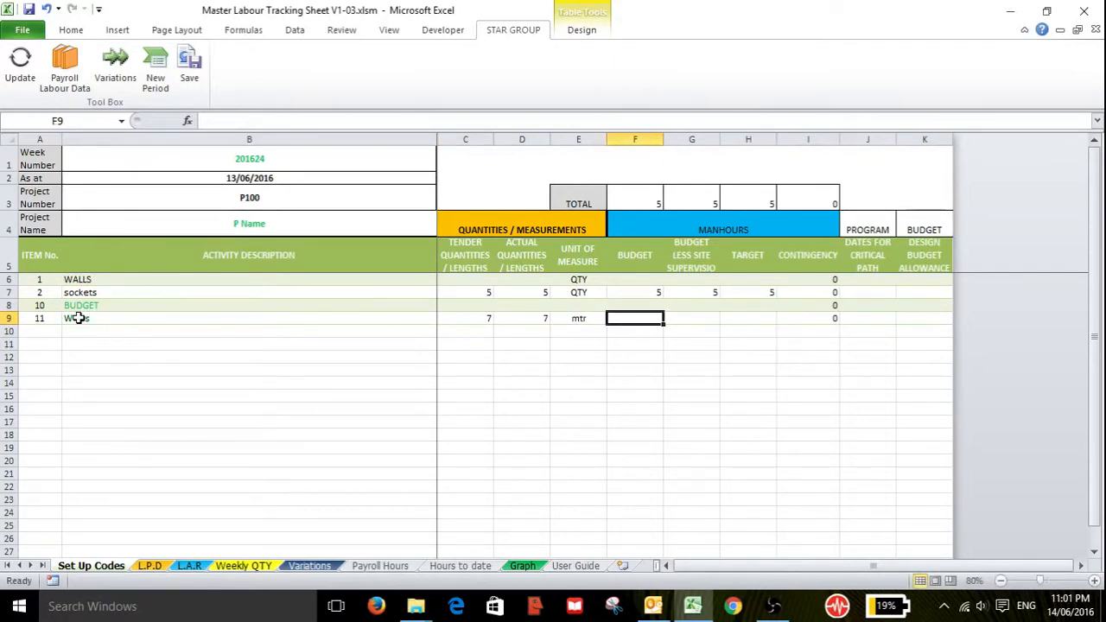
- Set the Wires item's manhours to budget 6, budget less site supervision 7, and target 8
text(6)
key(Tab)
text(7)
key(Tab)
text(8)
key(Tab)
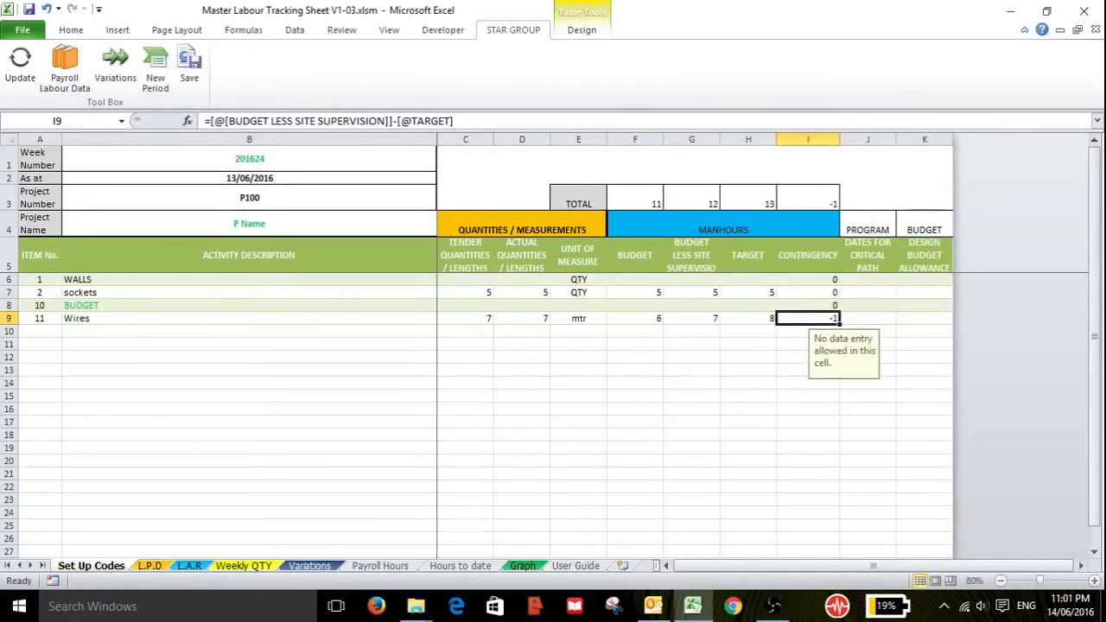
- Add item number 3 with the activity description plugs in row 10
click(56, 334)
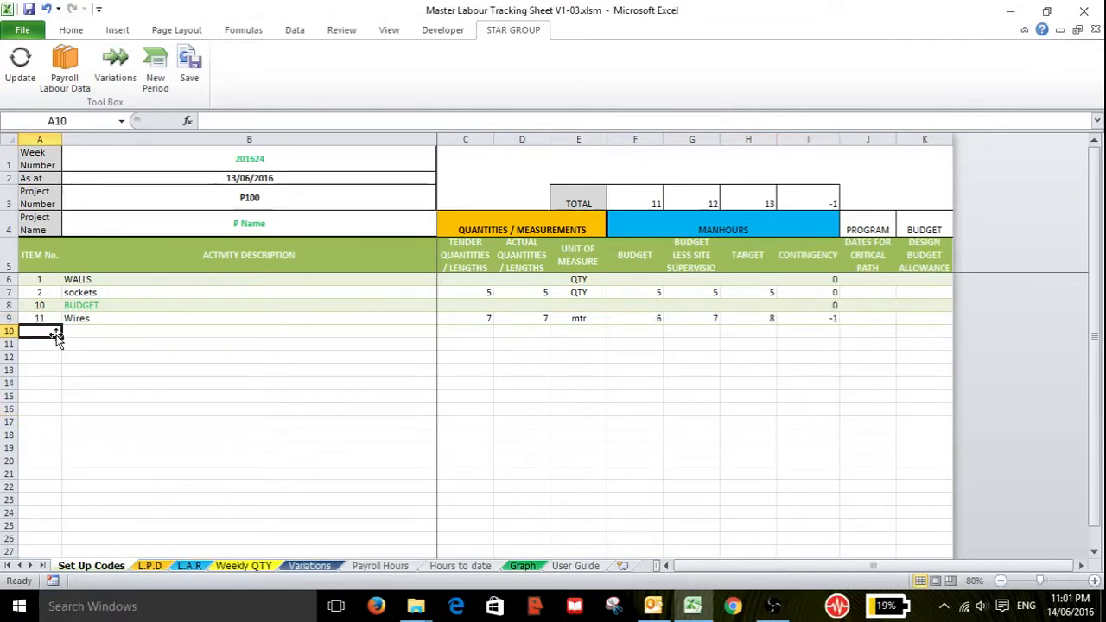
text(3)
click(88, 333)
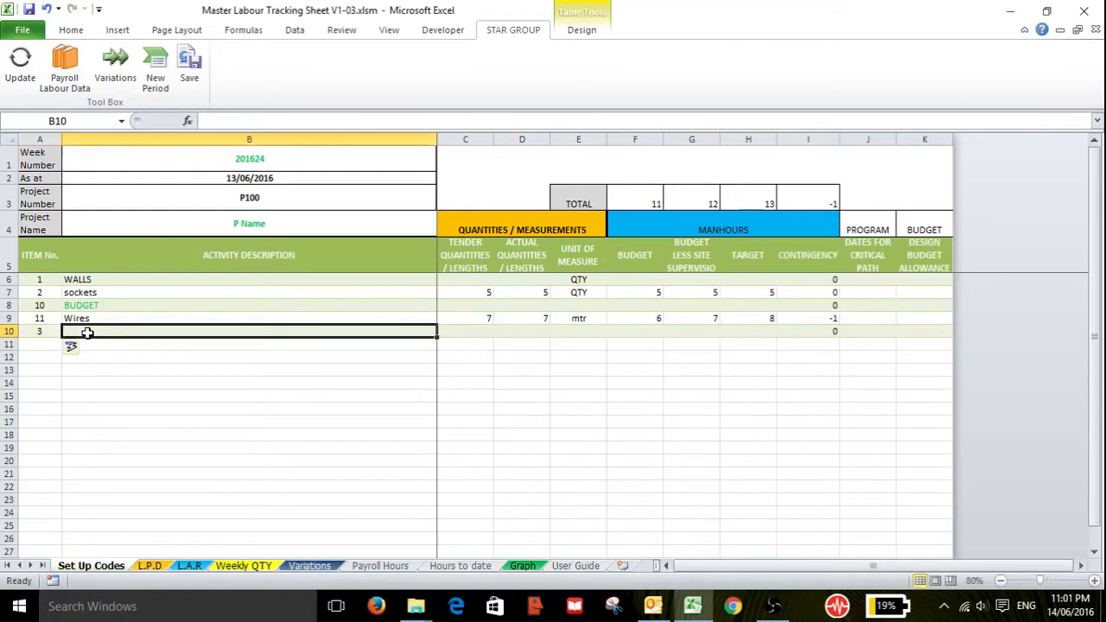
text(plu)
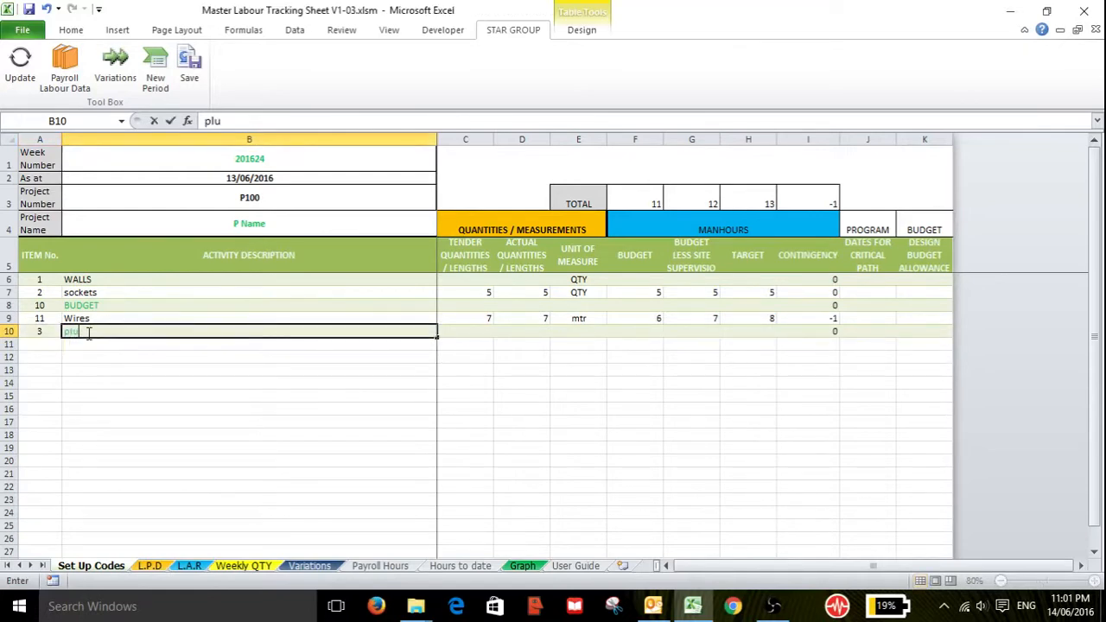
text(gs)
key(Tab)
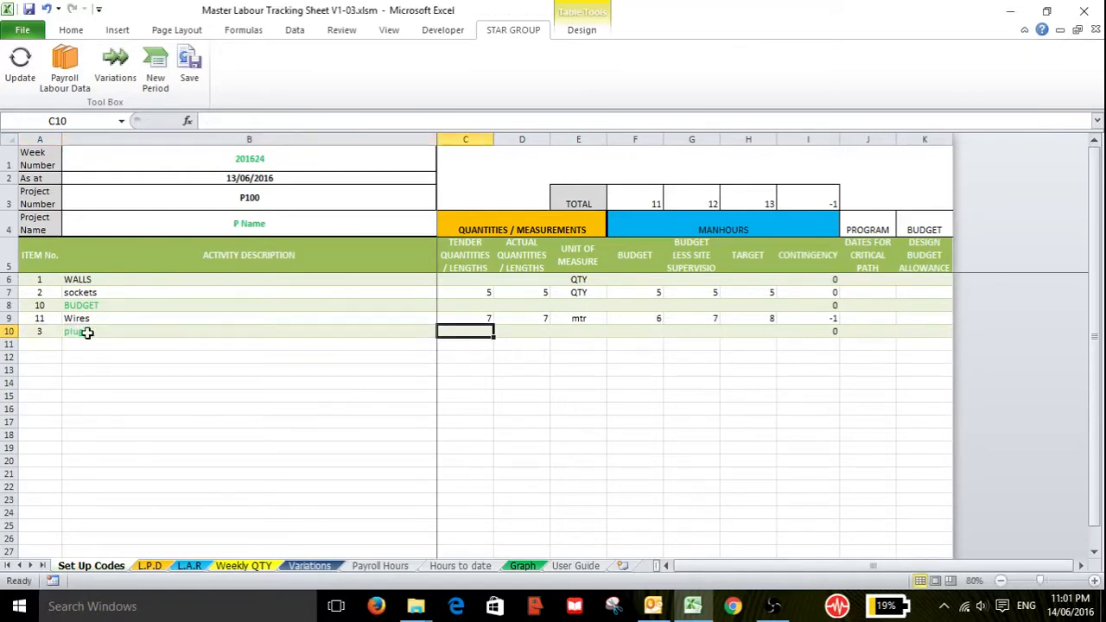
- Give the plugs item tender and actual quantities of 4 and the unit of measure QTY
text(4)
key(Tab)
text(4)
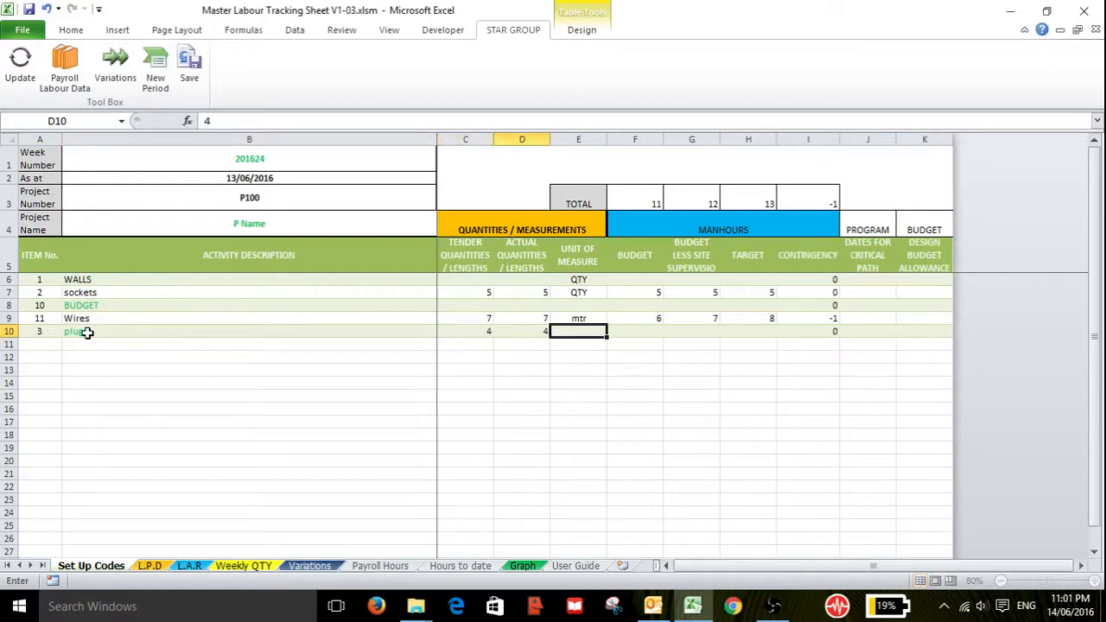
key(Tab)
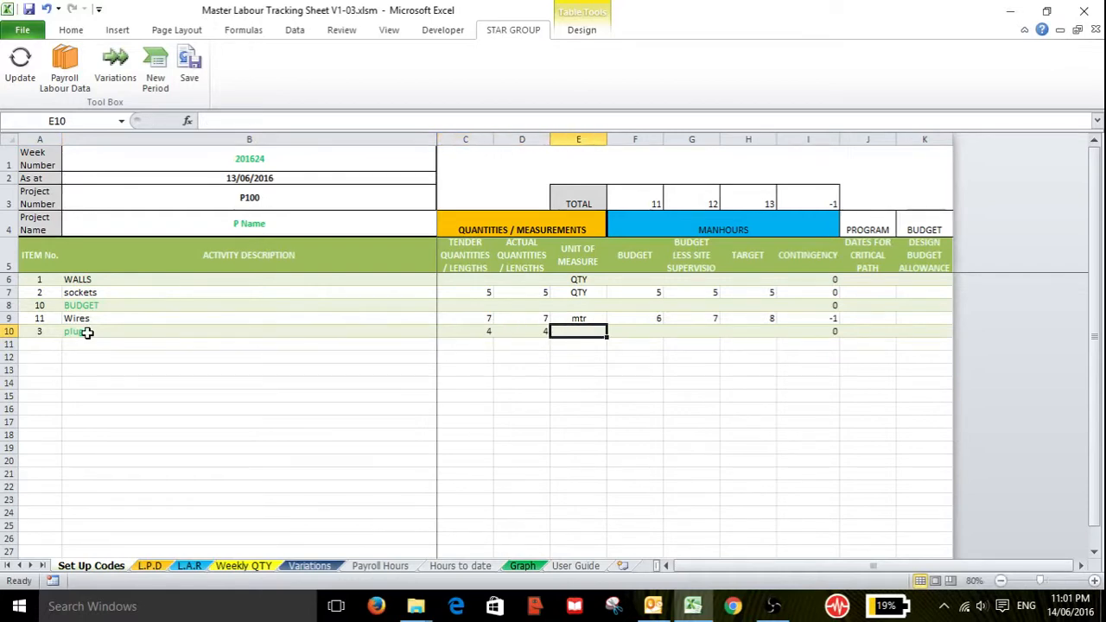
text(QTY)
key(Tab)
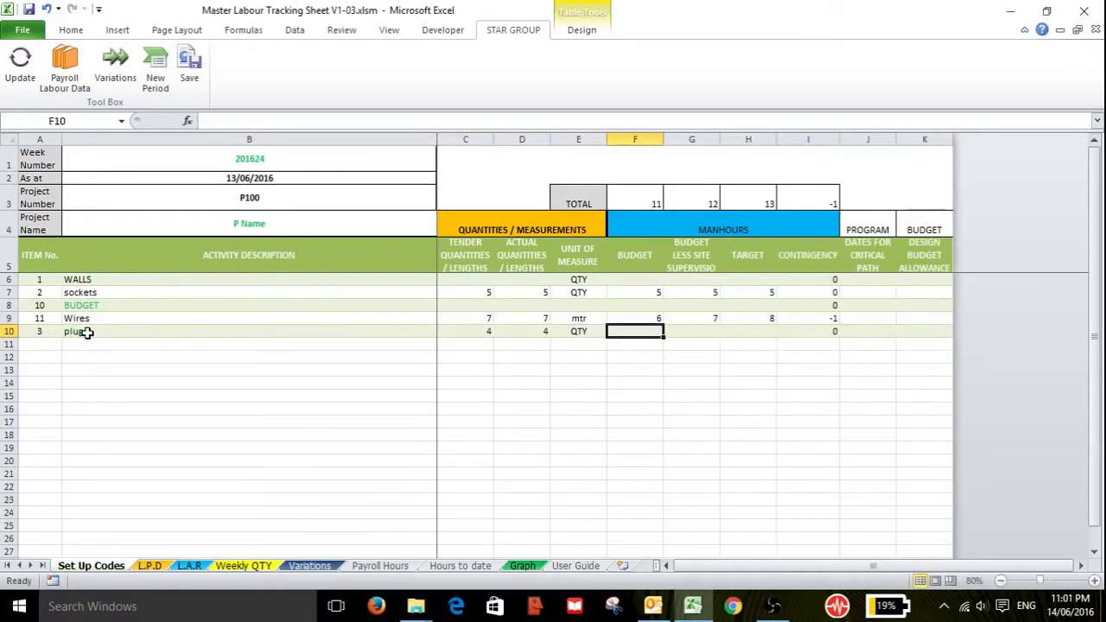
- Set the plugs item's manhours to budget 8, budget less site supervision 9, and target 9
text(8)
key(Tab)
text(9)
key(Tab)
text(9)
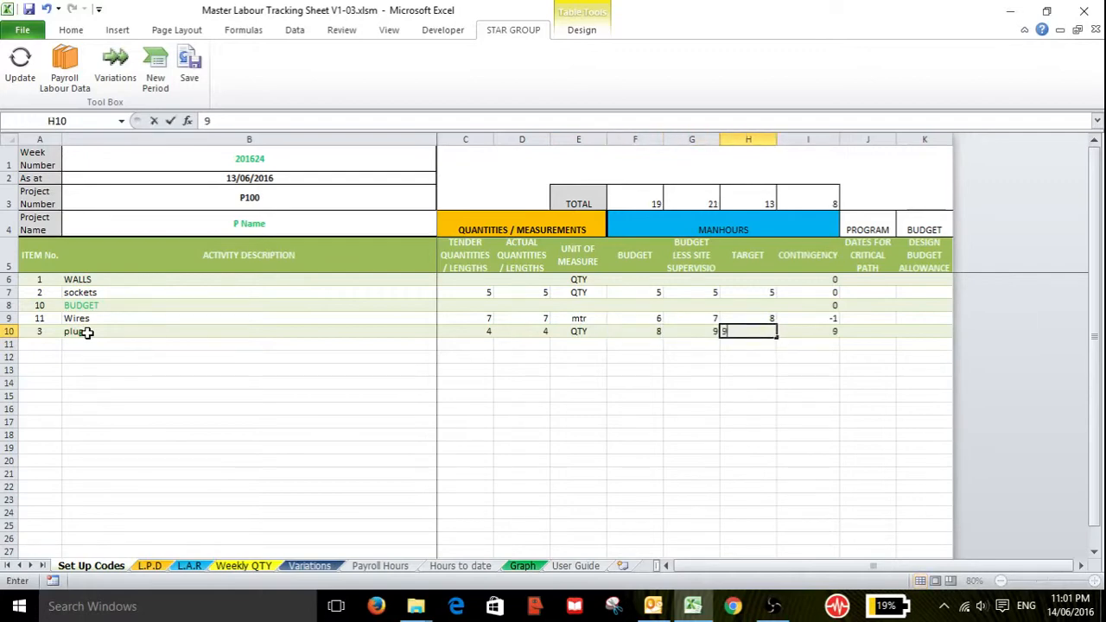
key(Tab)
click(128, 370)
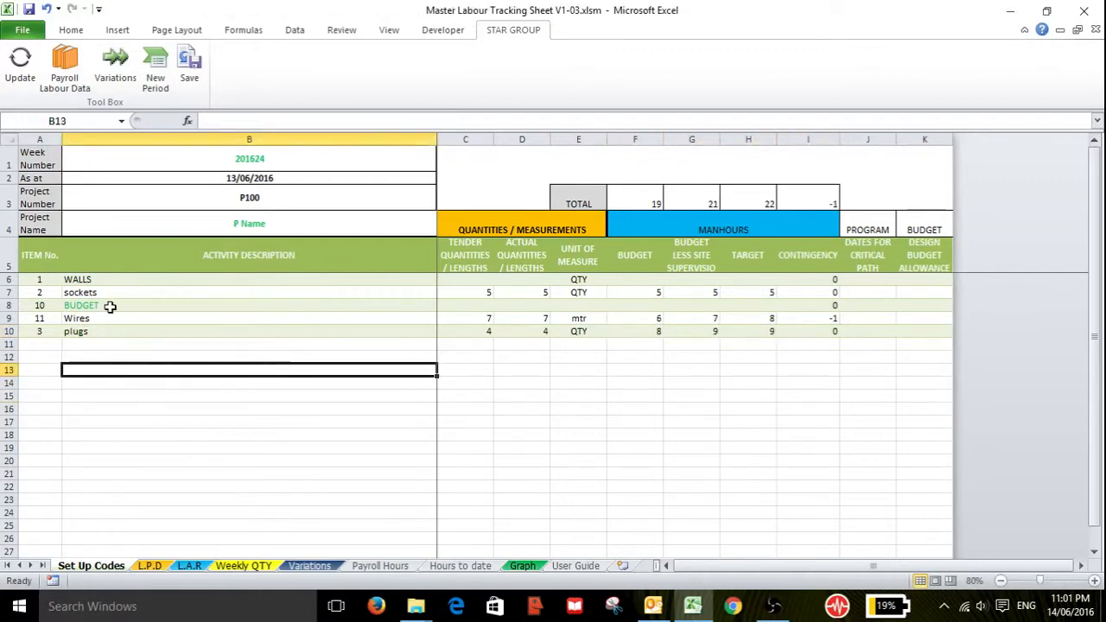
- Clear the unit of measure from the WALLS item in row 6
click(92, 280)
click(95, 306)
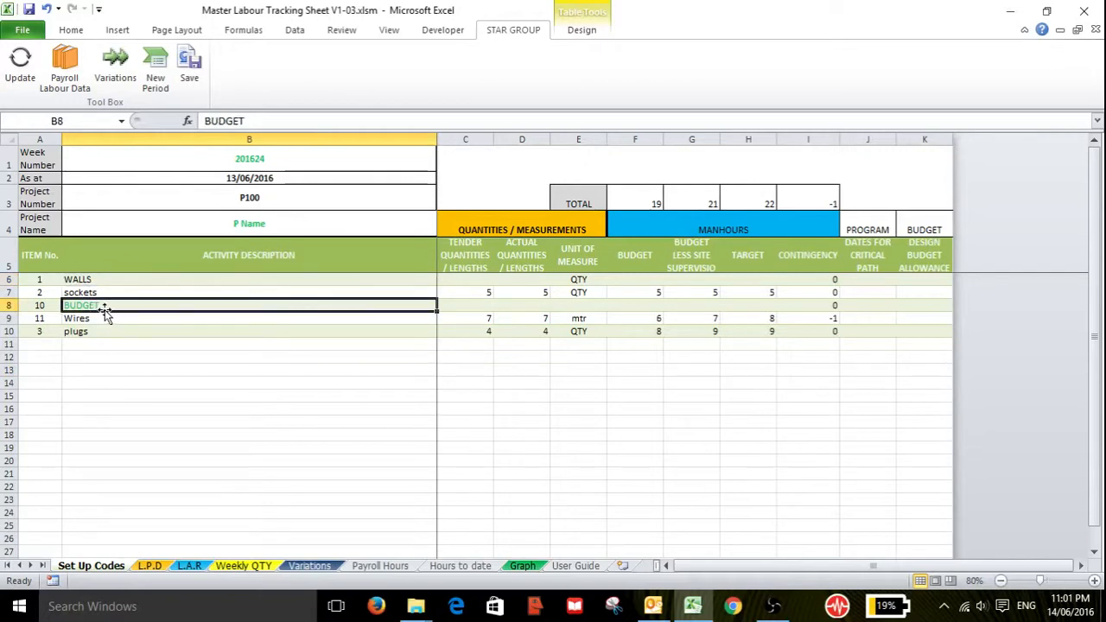
click(583, 278)
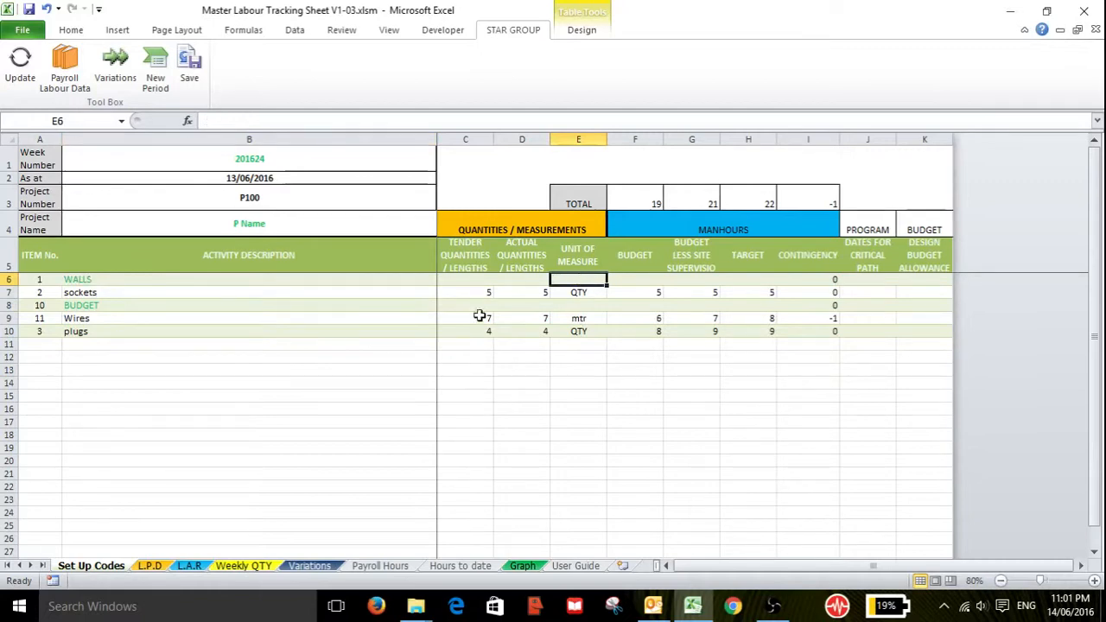
click(279, 327)
click(112, 281)
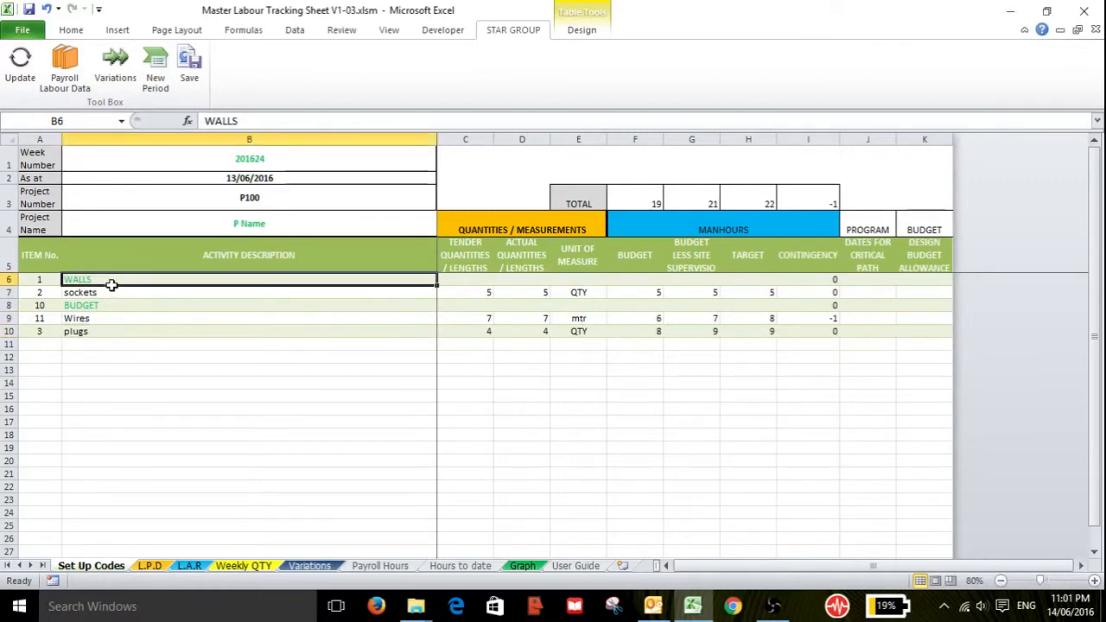
click(109, 305)
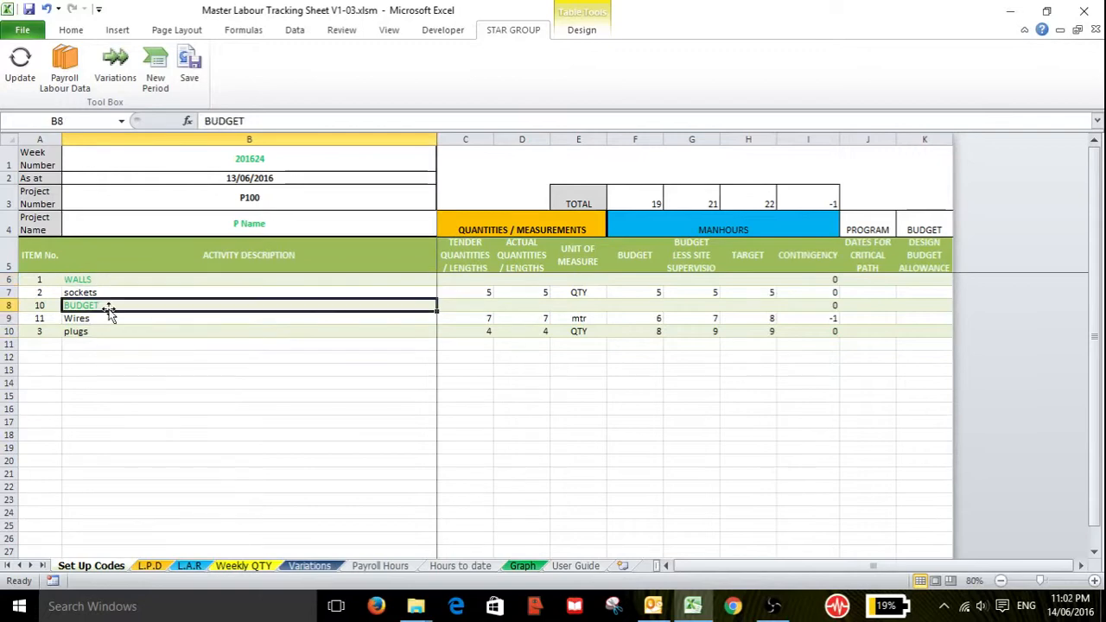
- Look through the L.P.D, L.A.R, Weekly QTY and Variations sheets to check their activity lists
click(164, 567)
click(191, 566)
click(231, 566)
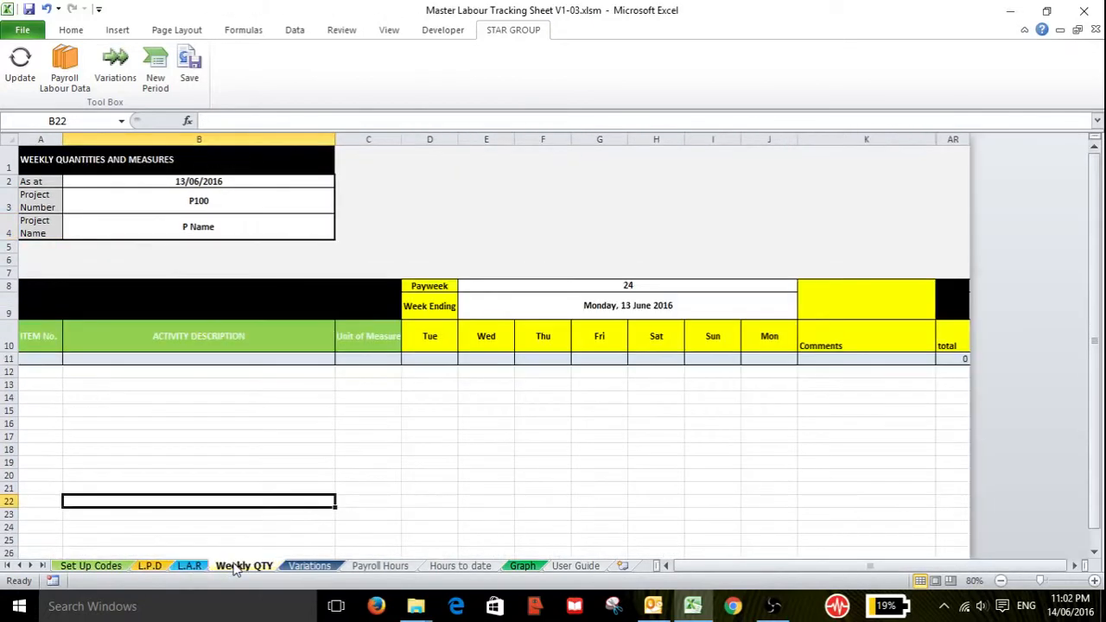
click(294, 566)
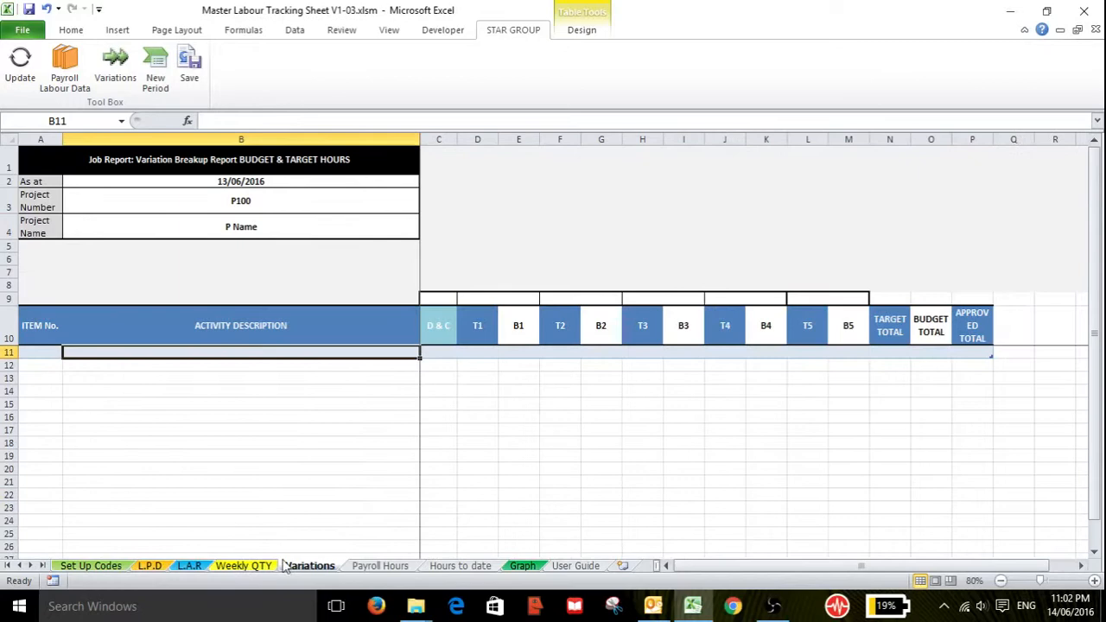
- Run Update from the Set Up Codes sheet to synchronise the items, and check the activity list on L.P.D
click(111, 570)
click(21, 68)
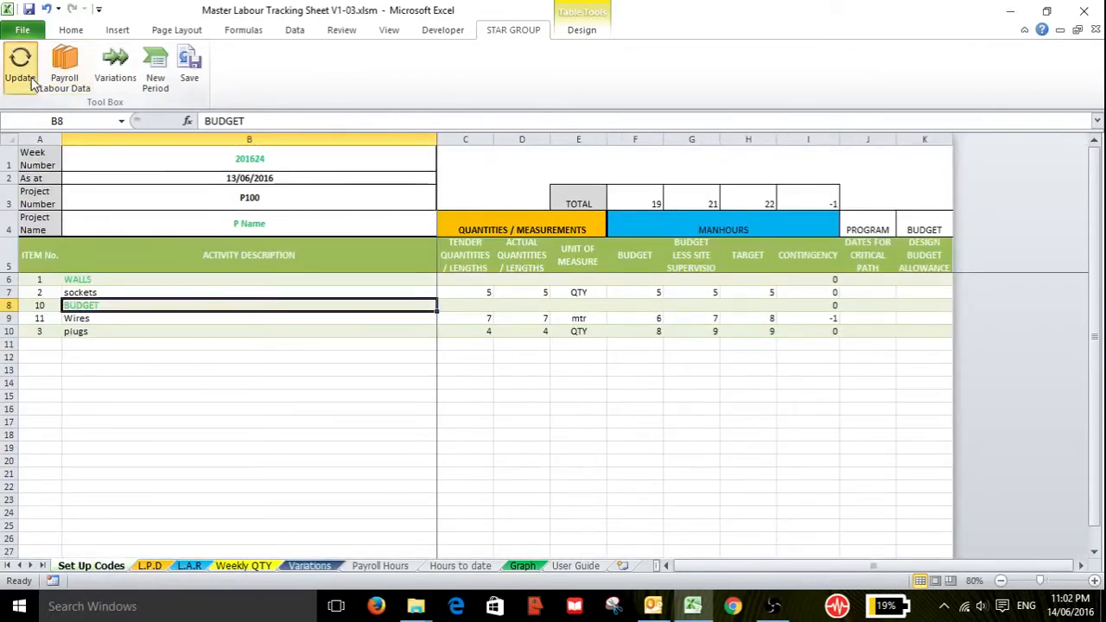
click(154, 566)
click(110, 447)
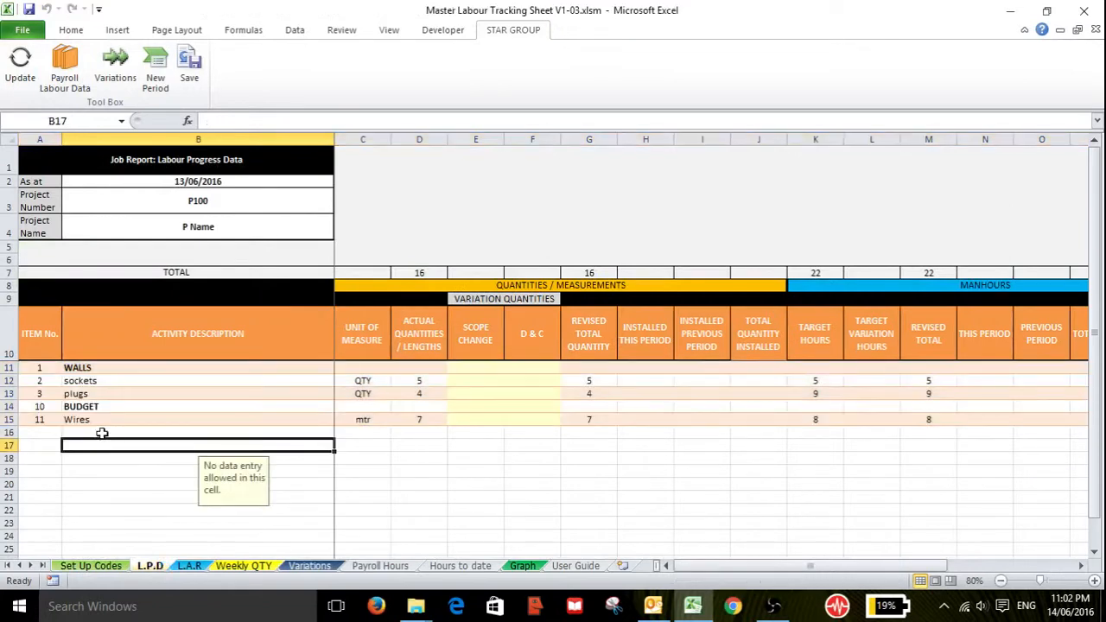
click(91, 369)
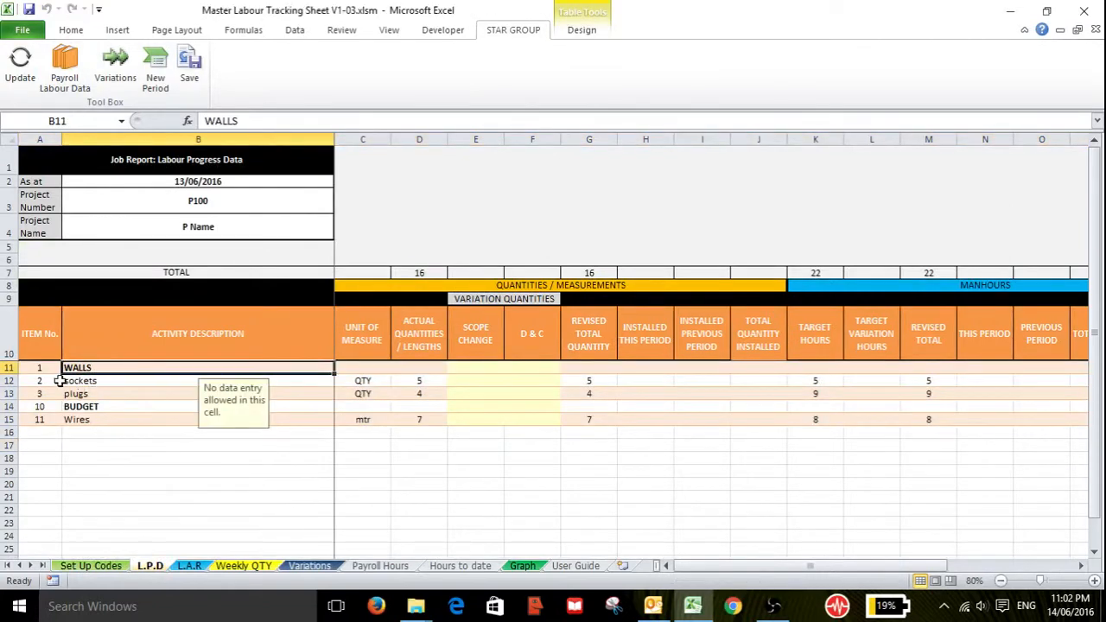
- Check the item order on Set Up Codes and the activity lists on L.A.R, Weekly QTY and Variations
click(93, 566)
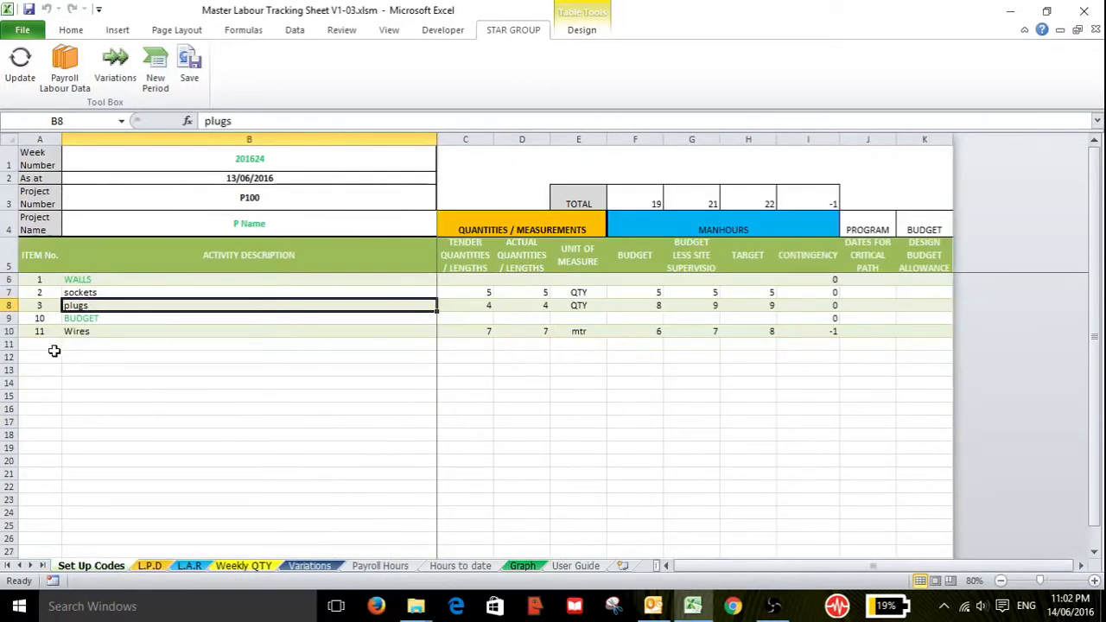
click(189, 566)
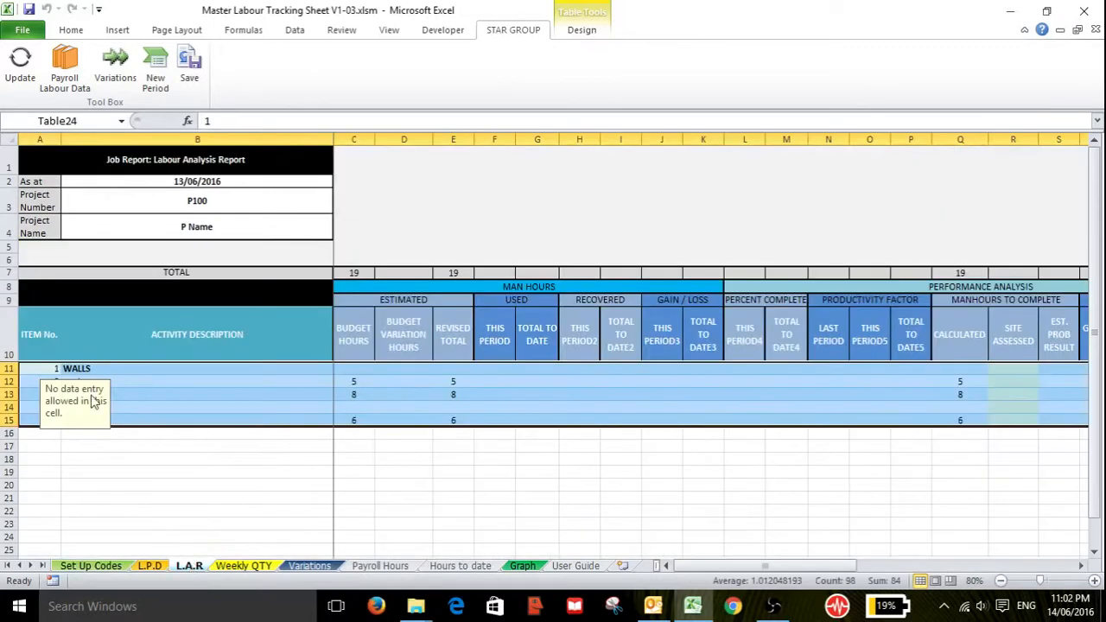
click(130, 447)
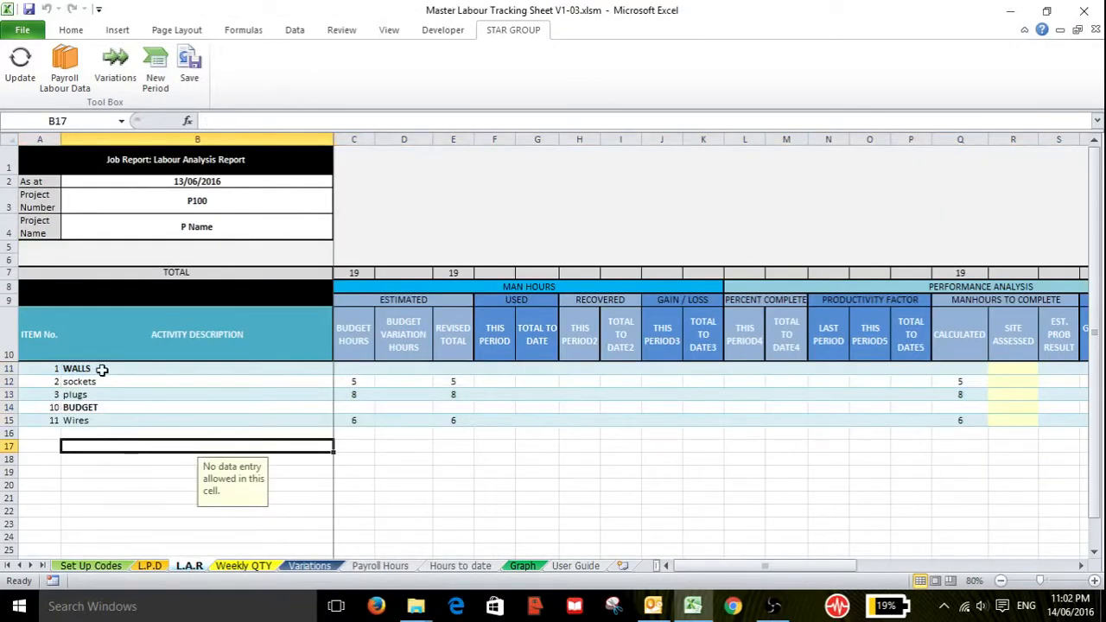
click(102, 369)
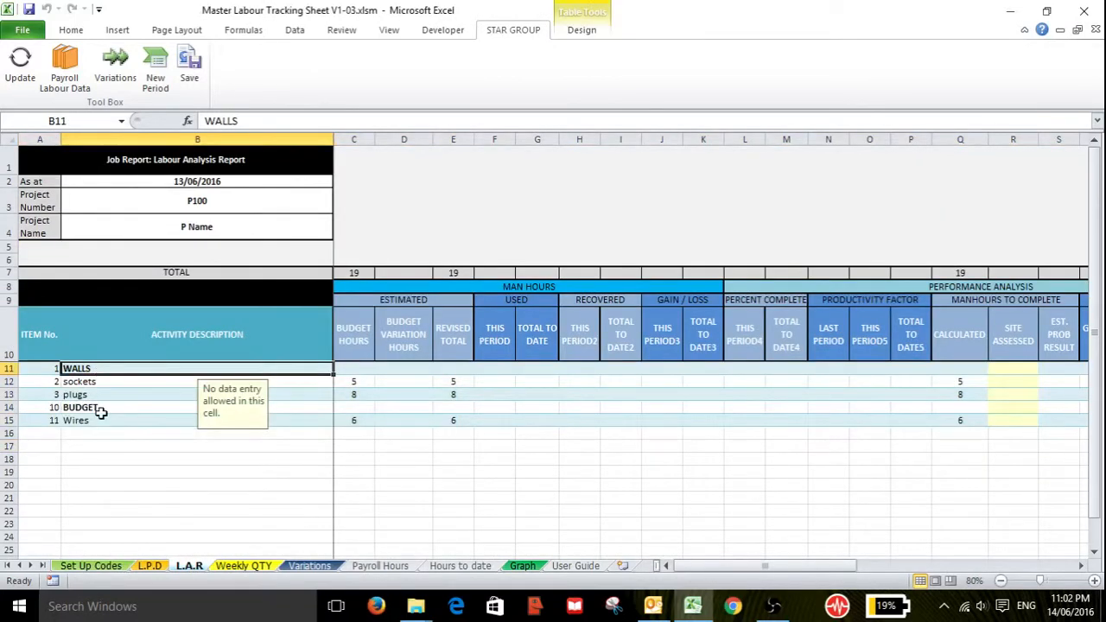
click(101, 410)
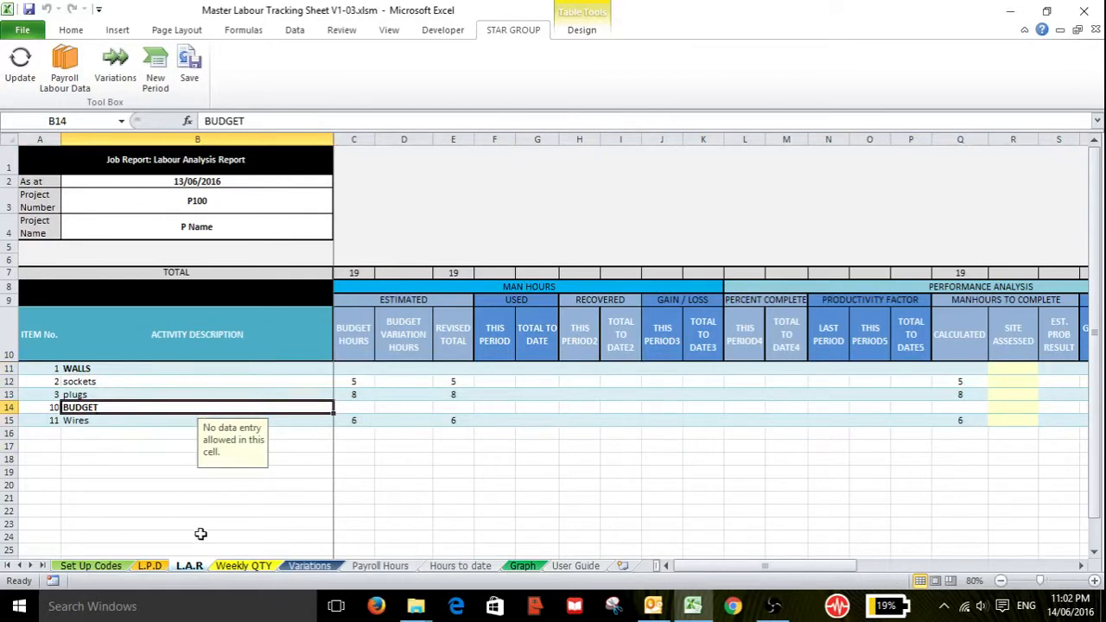
click(242, 567)
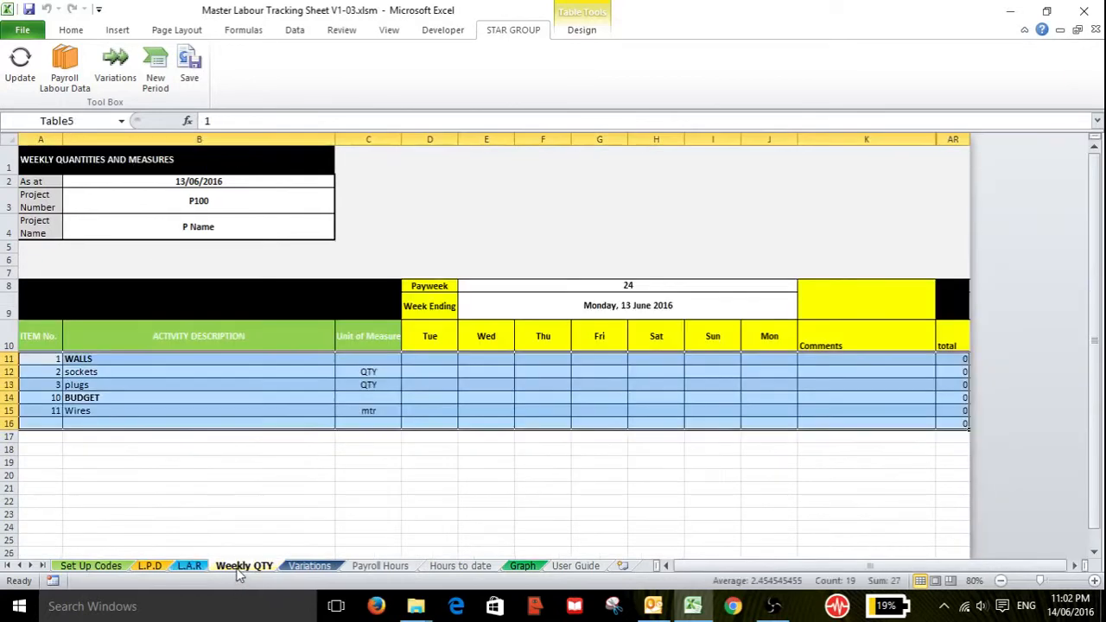
click(303, 566)
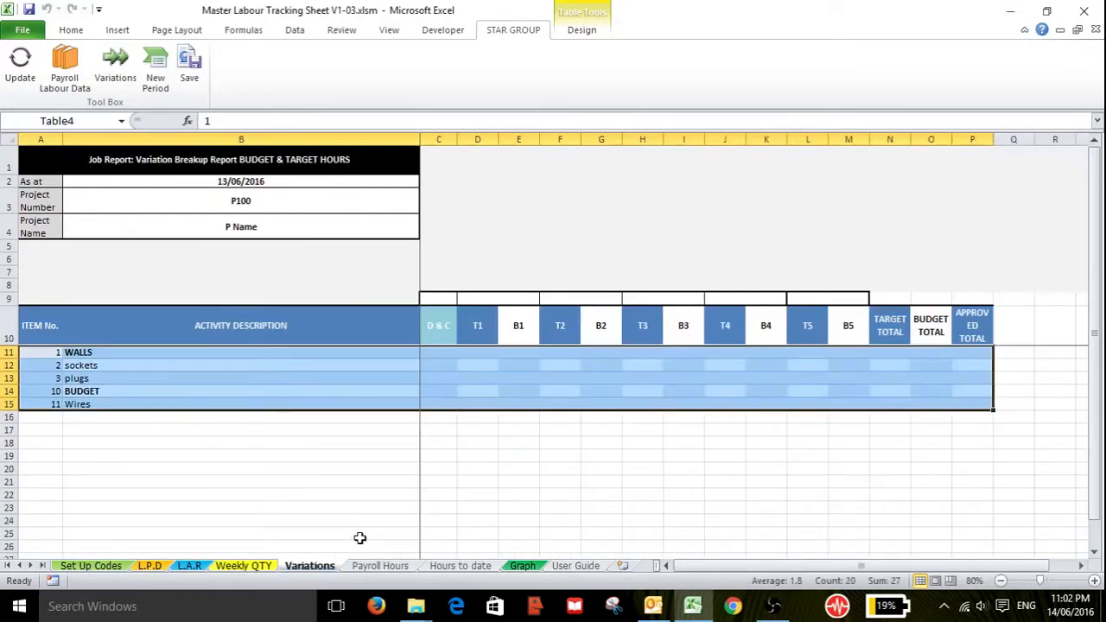
- Read the User Guide notes on the L.P.D sheet and examine its Scope Change and D & C columns
click(579, 567)
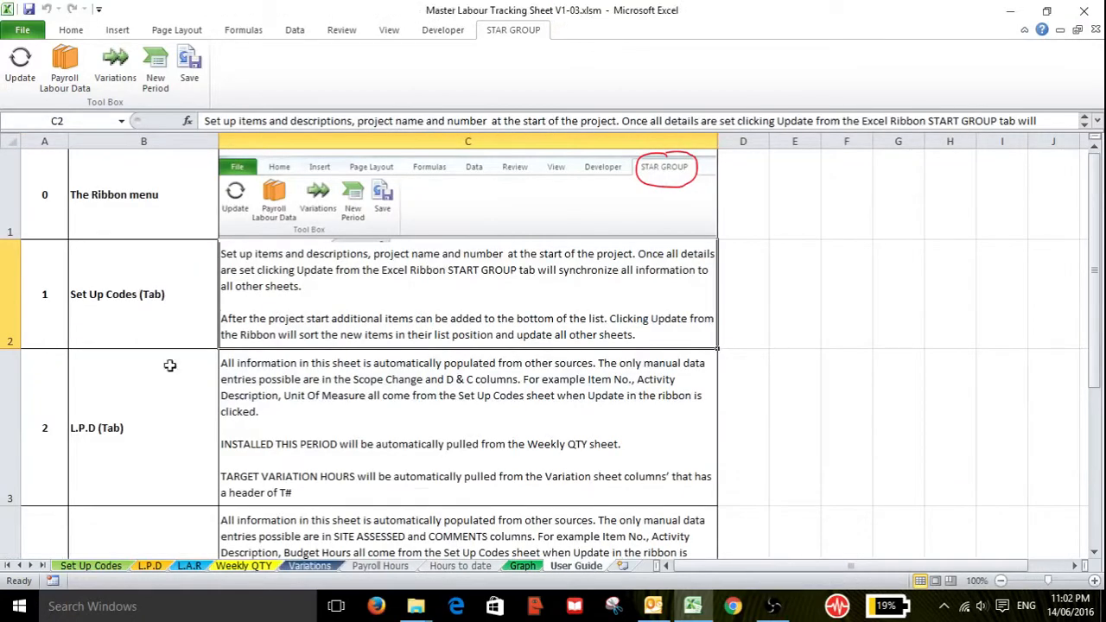
click(248, 404)
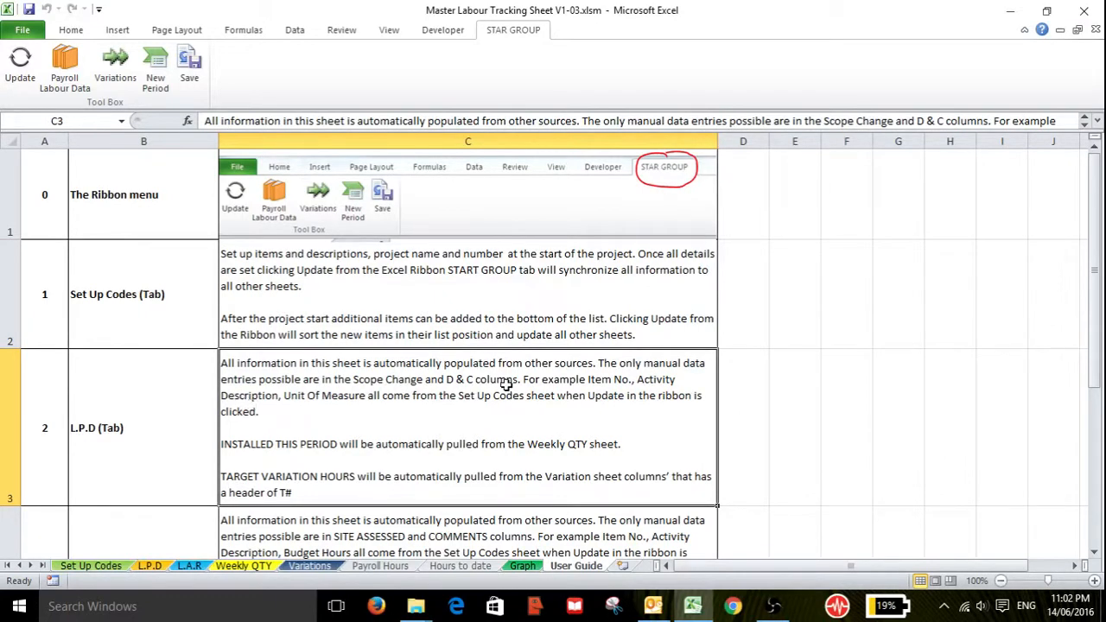
click(152, 566)
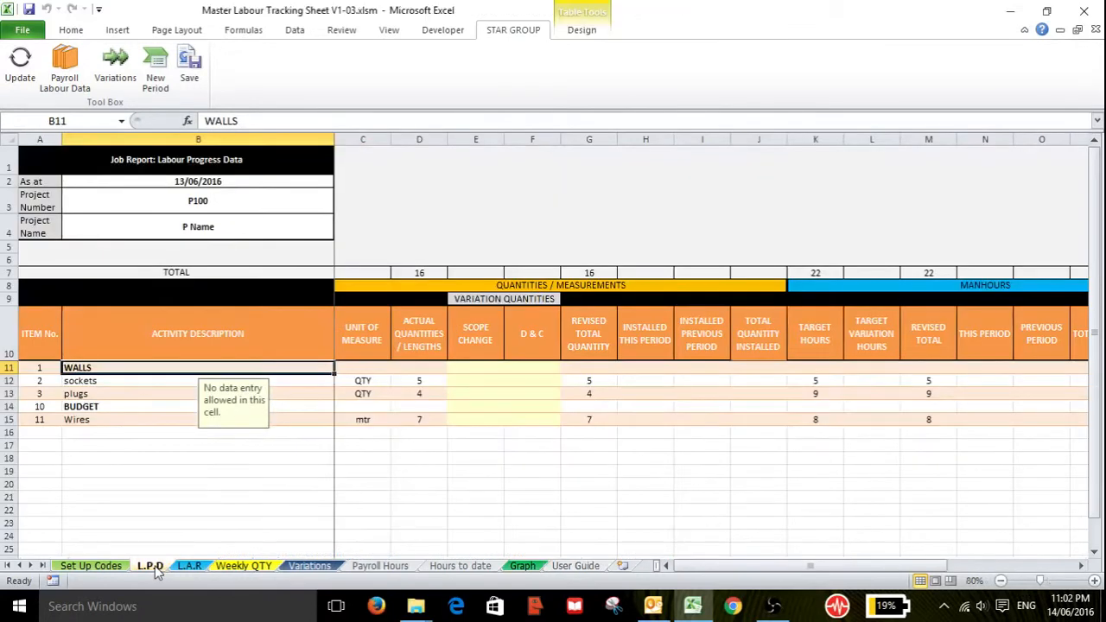
click(474, 370)
drag(474, 369, 537, 417)
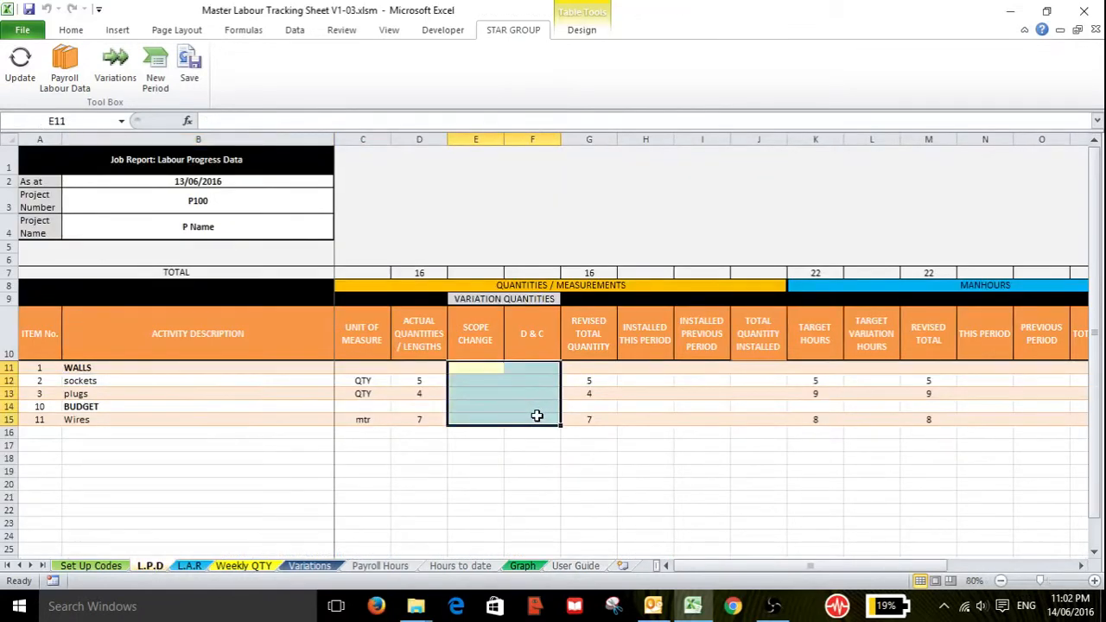
click(488, 350)
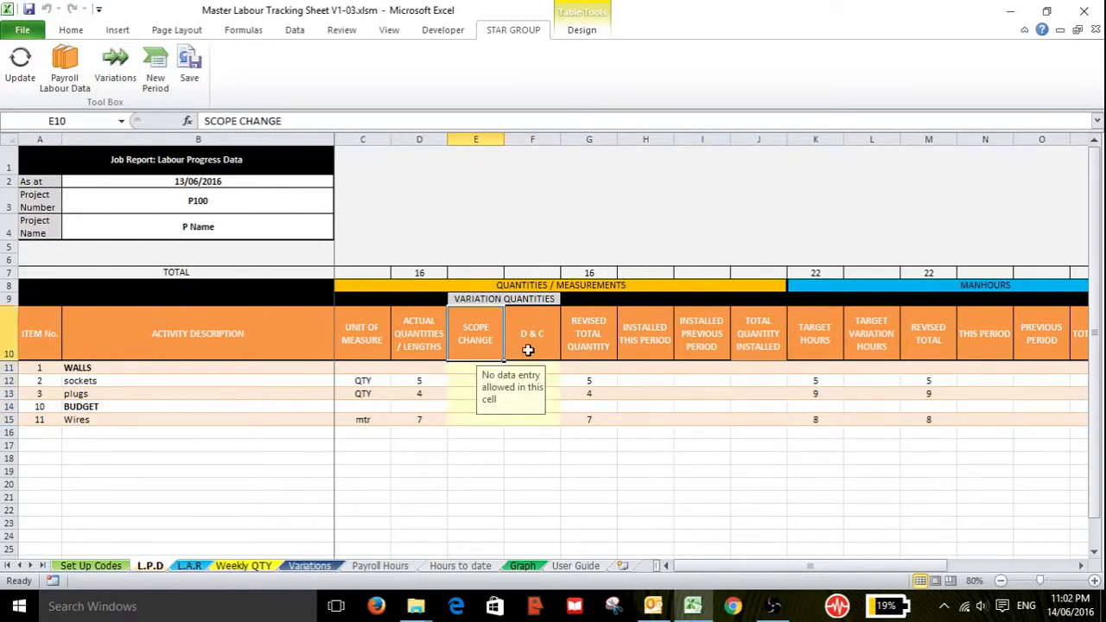
click(530, 350)
- Enter a D & C variation quantity of 4 for sockets on the L.P.D sheet
click(522, 379)
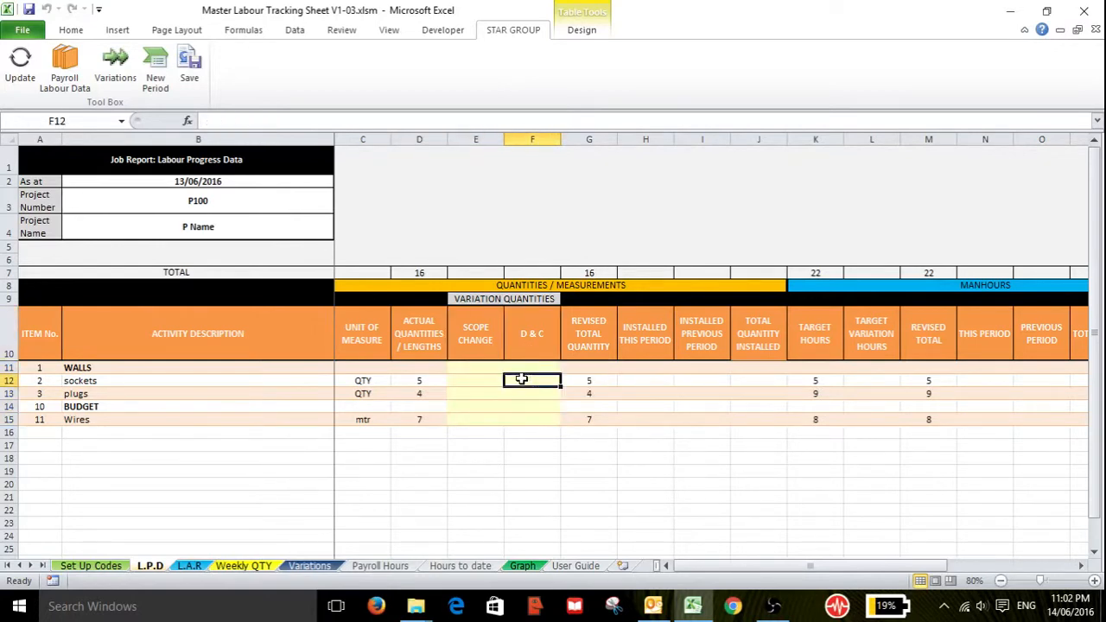
text(4)
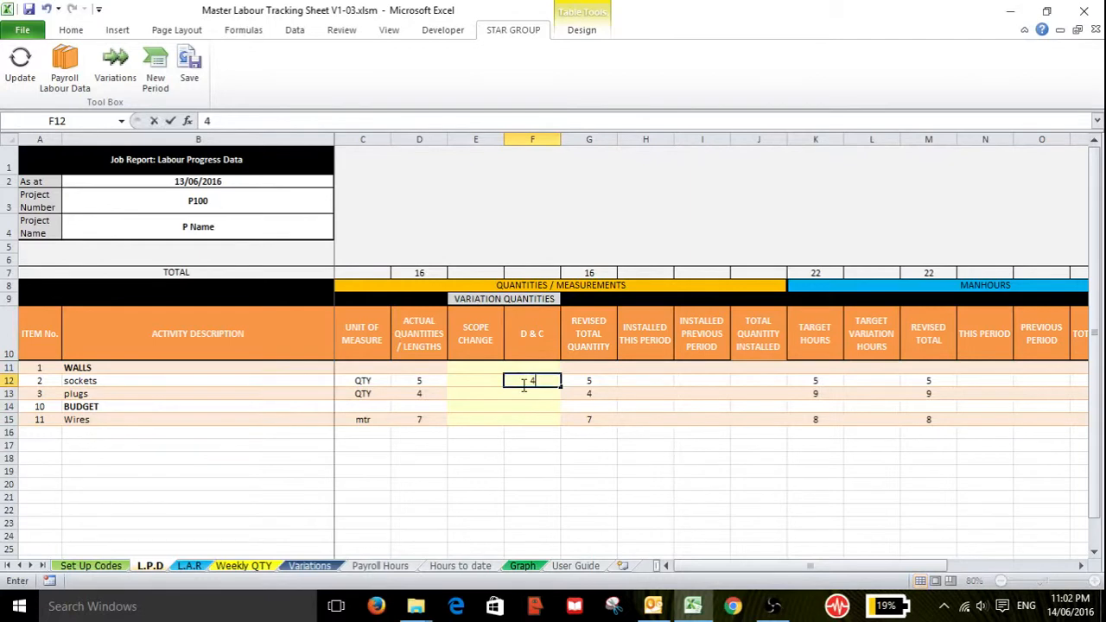
click(521, 419)
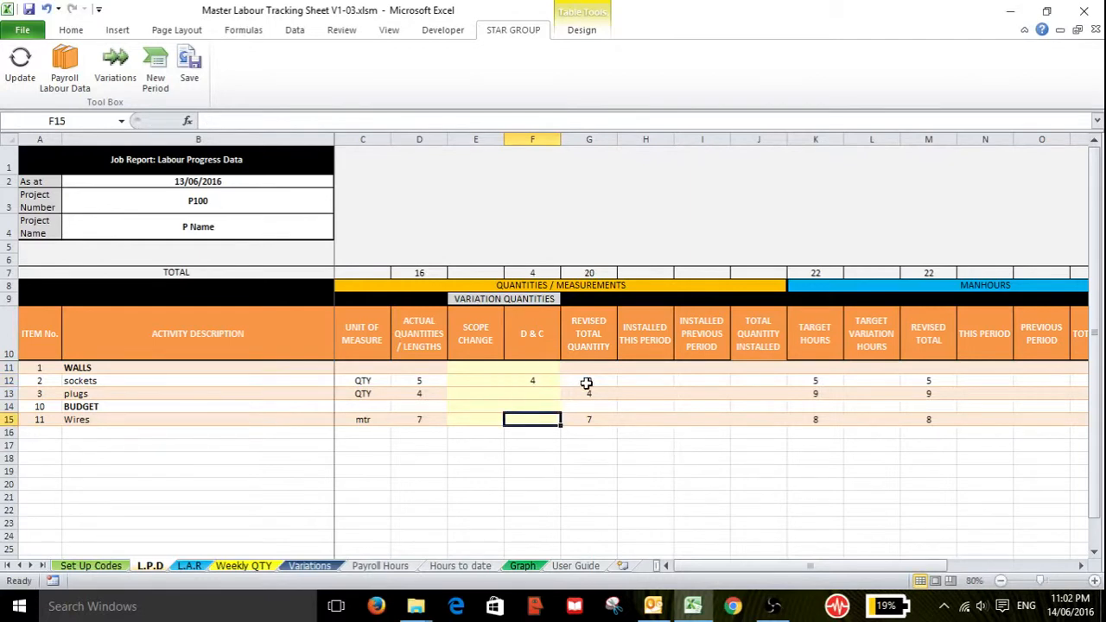
- Try to edit the protected Installed This Period and Unit of Measure cells of sockets on L.P.D
click(637, 383)
double_click(637, 385)
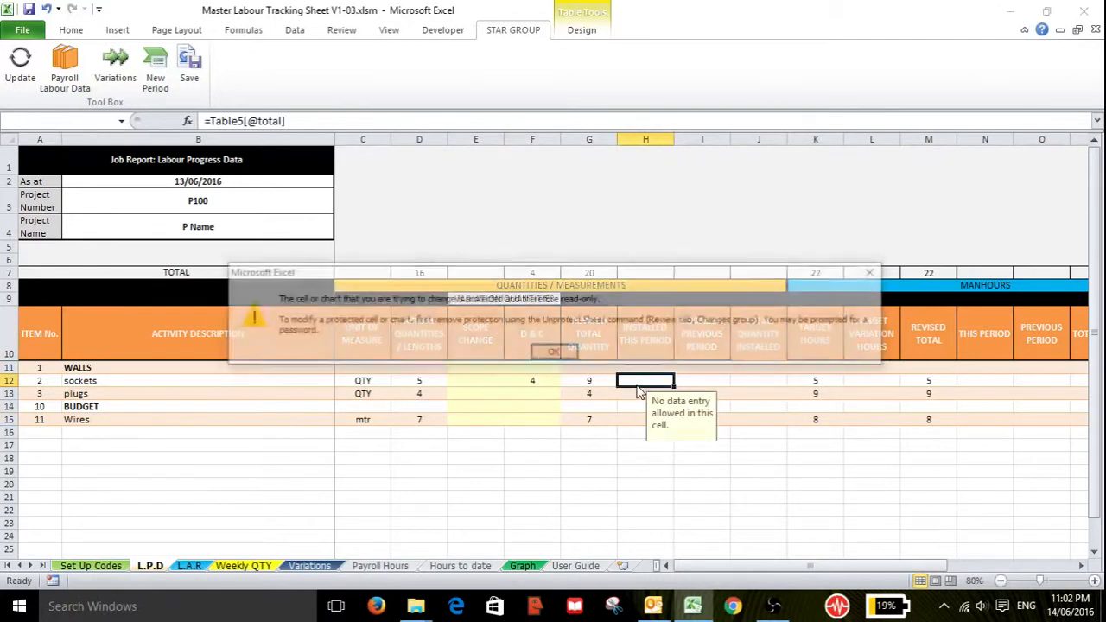
click(560, 354)
click(363, 384)
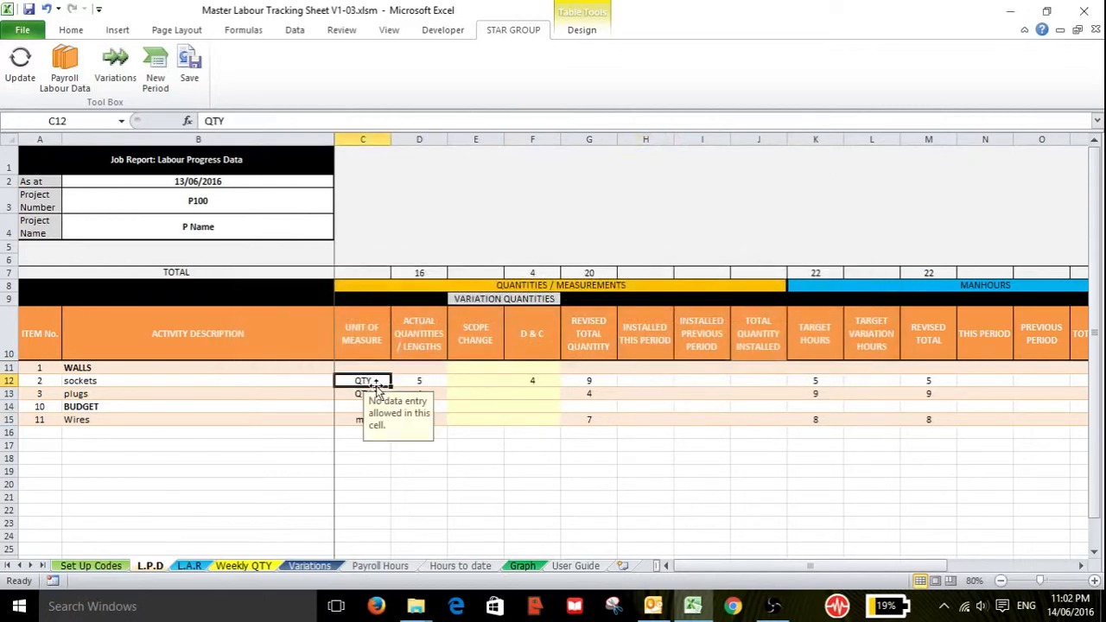
double_click(363, 384)
click(539, 352)
click(13, 407)
click(362, 382)
- Compare the User Guide's notes on Installed This Period with the installed quantity columns on L.P.D
click(574, 566)
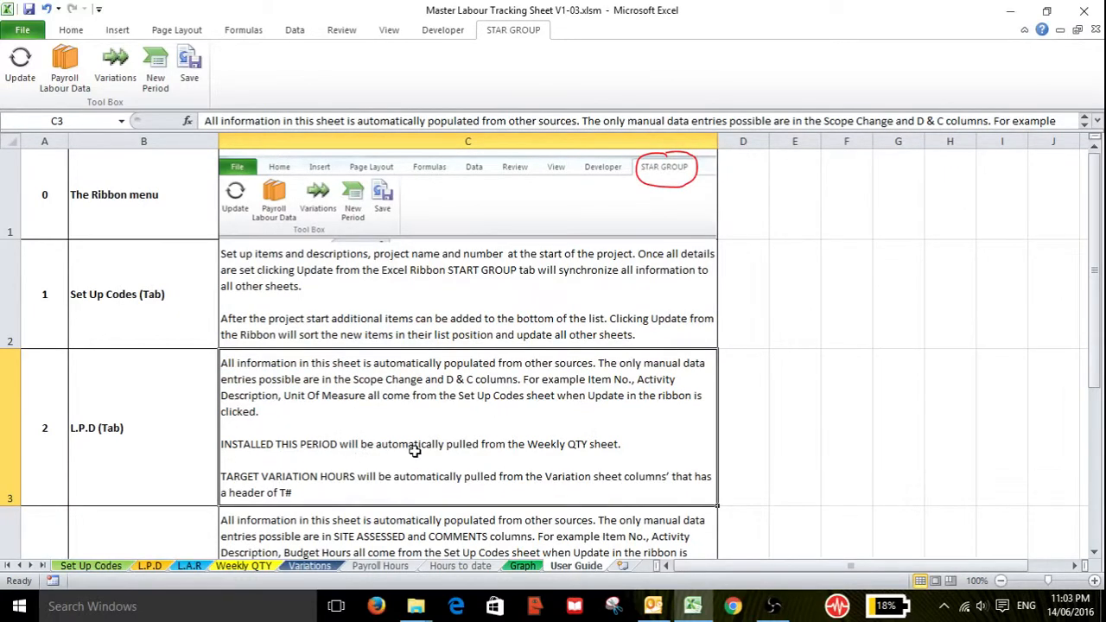
click(150, 566)
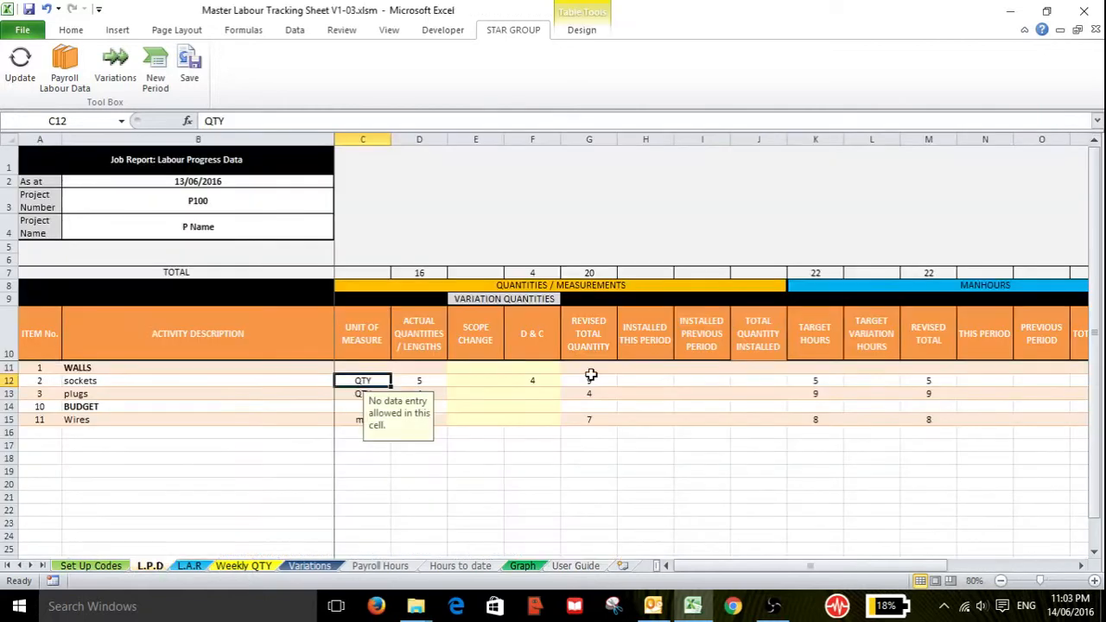
click(654, 369)
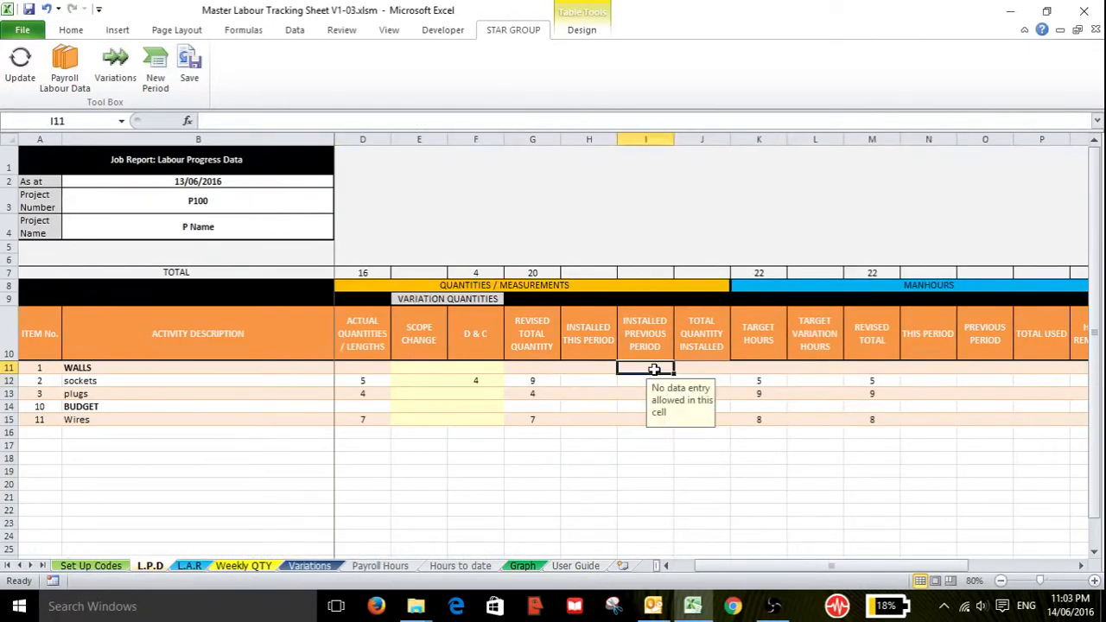
click(575, 566)
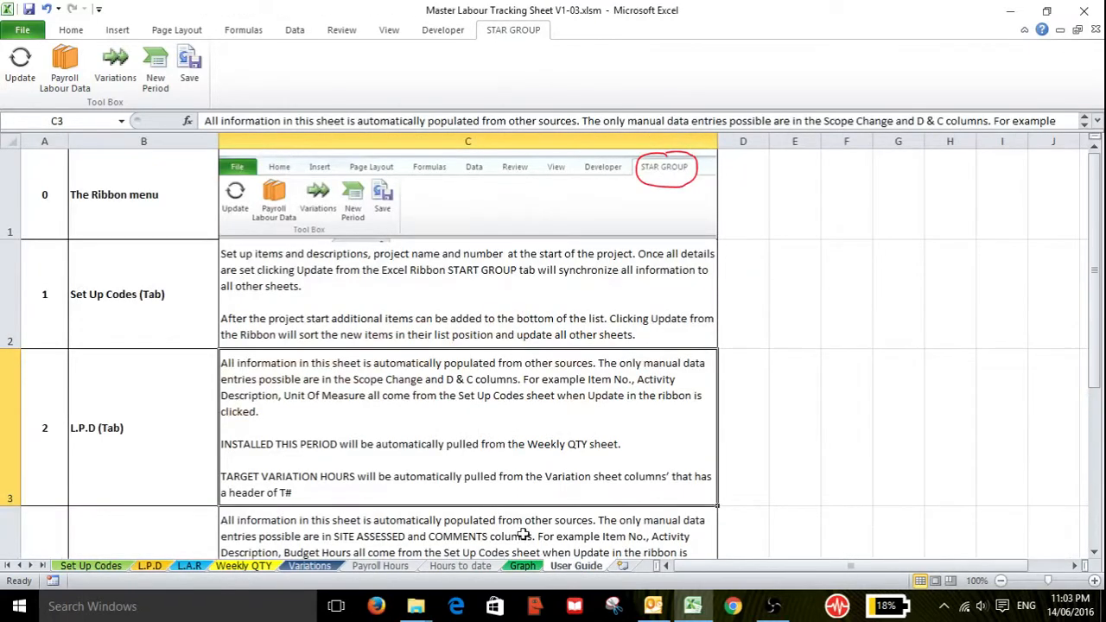
- Enter weekly sockets quantities of 10 for Tuesday and 20 for Friday on Weekly QTY, and check Installed This Period on L.P.D
click(245, 566)
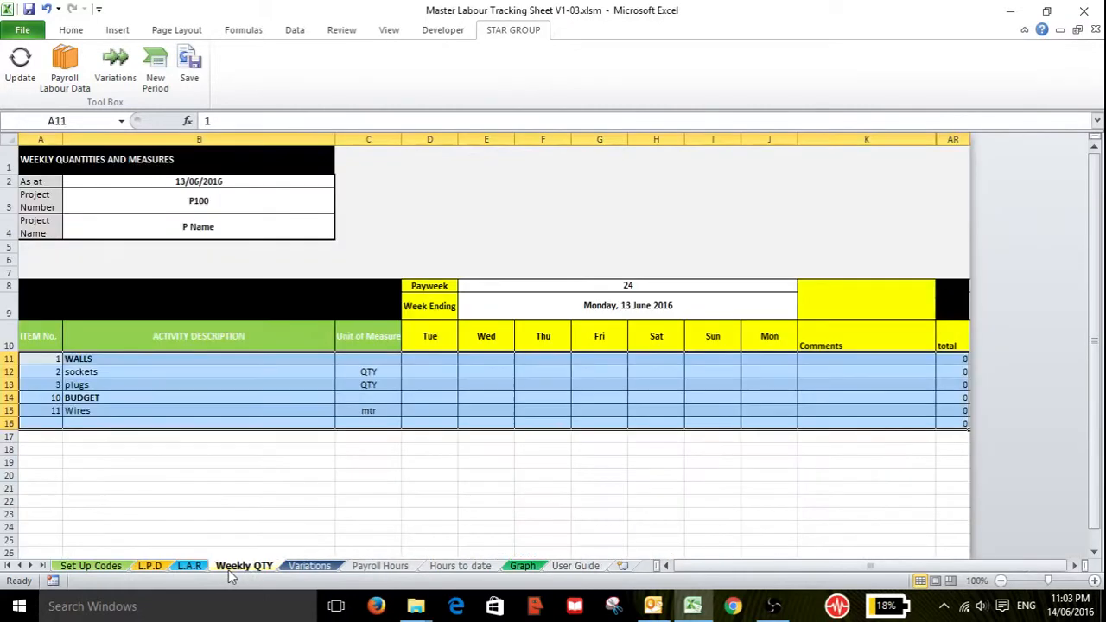
click(435, 371)
text(10)
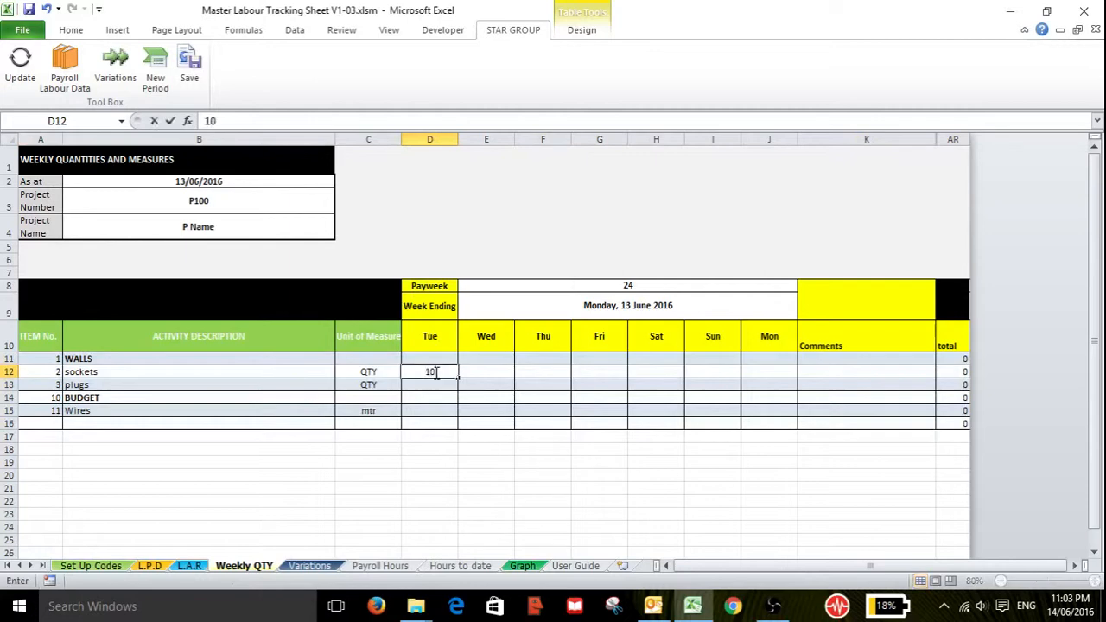
key(Tab)
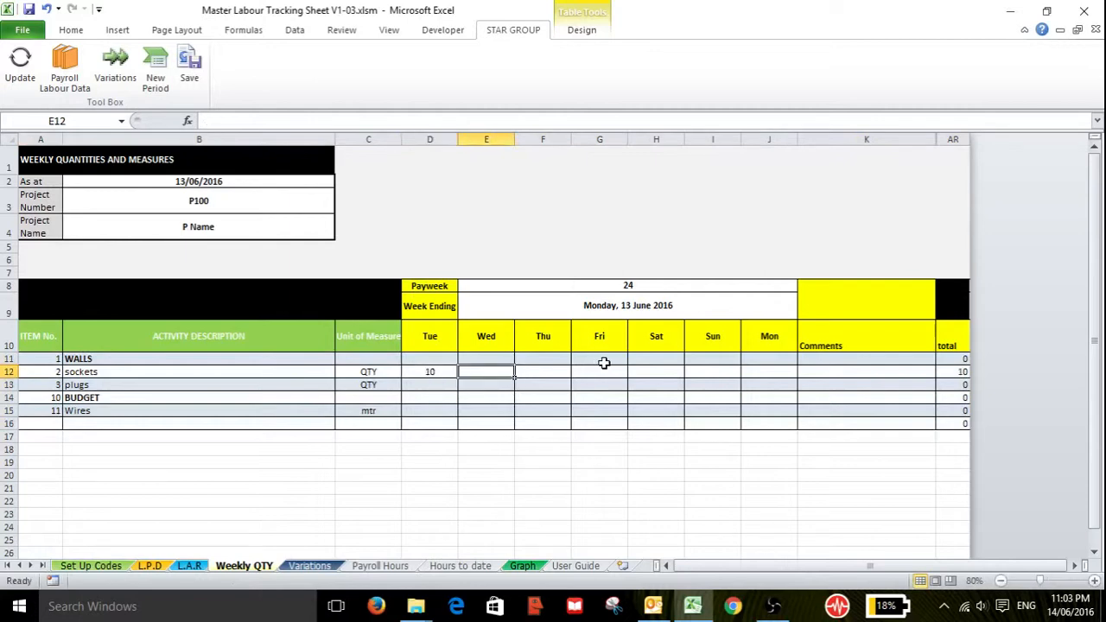
click(597, 374)
text(20)
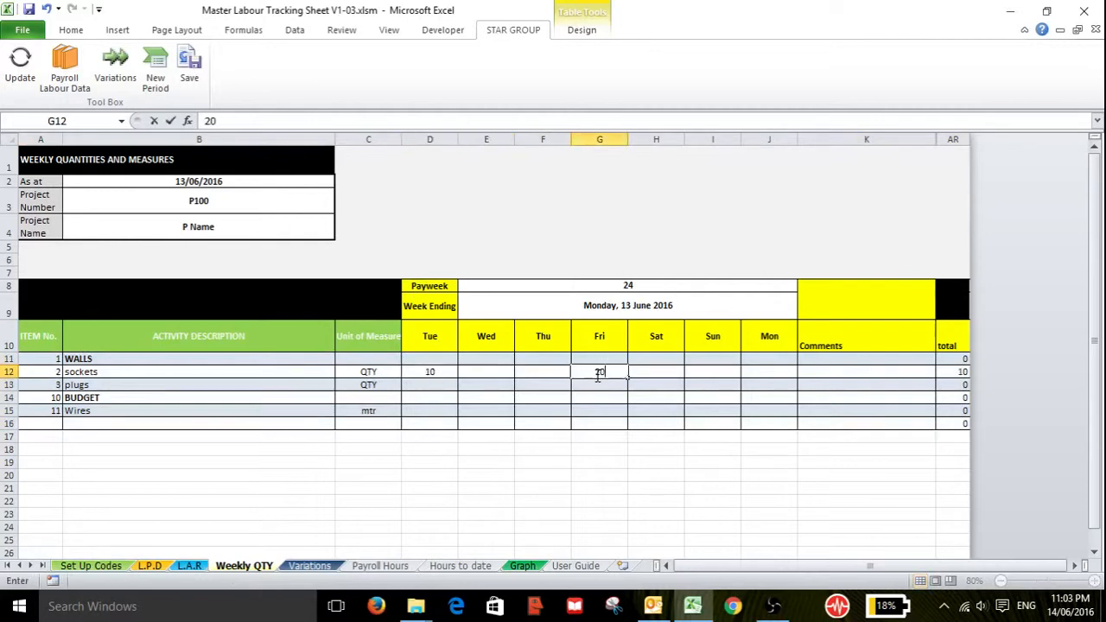
click(150, 566)
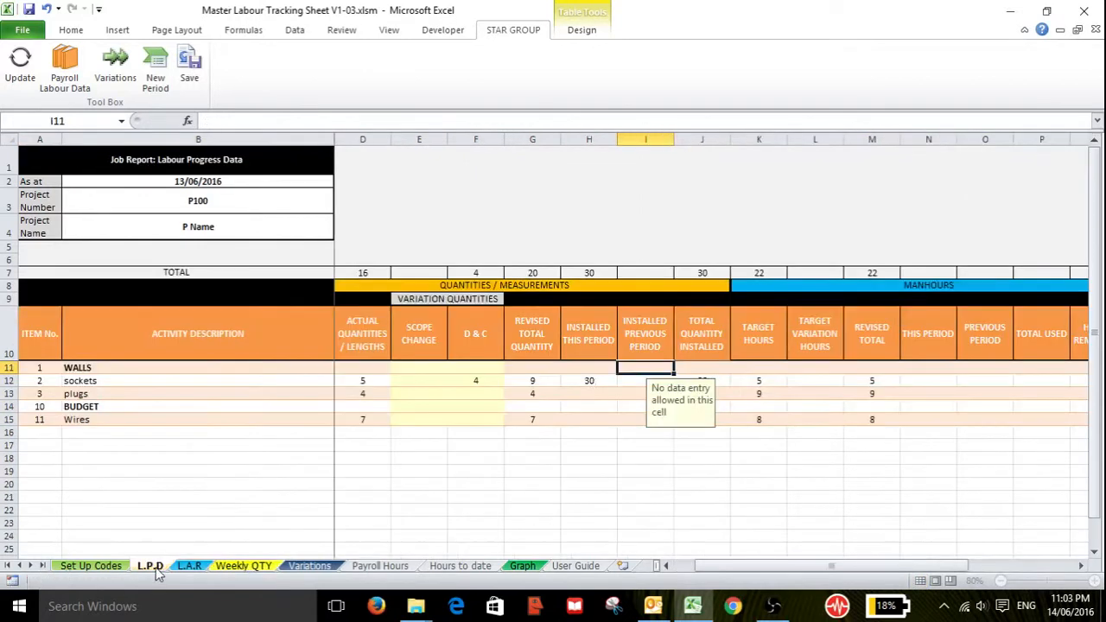
click(591, 382)
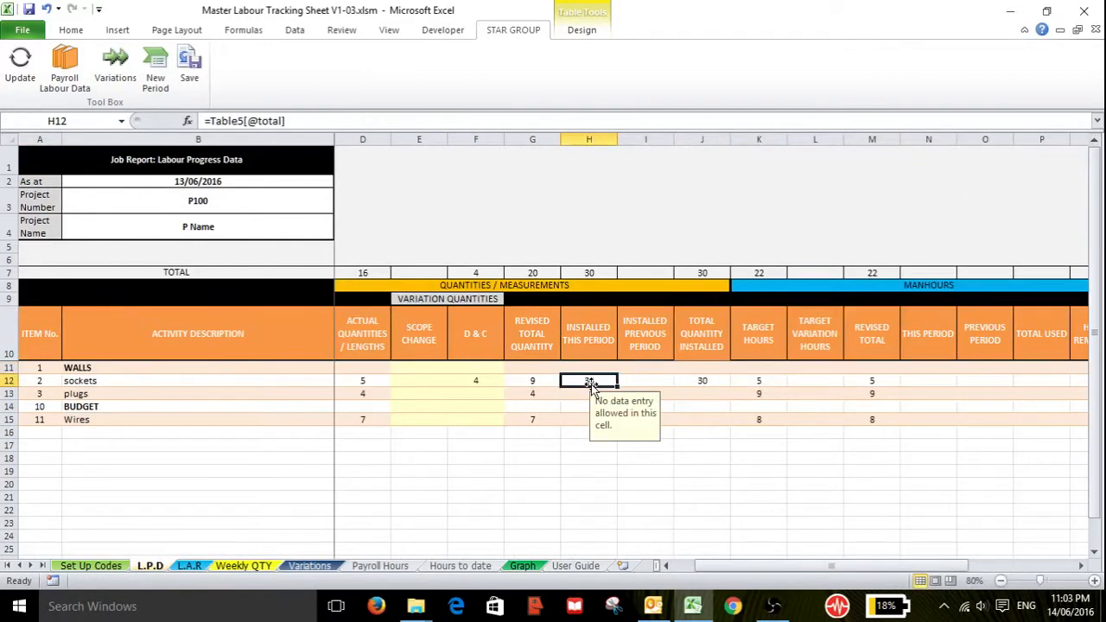
- Enter a Wires quantity of 100 for Thursday on Weekly QTY, and check its Installed This Period cell on L.P.D
click(231, 568)
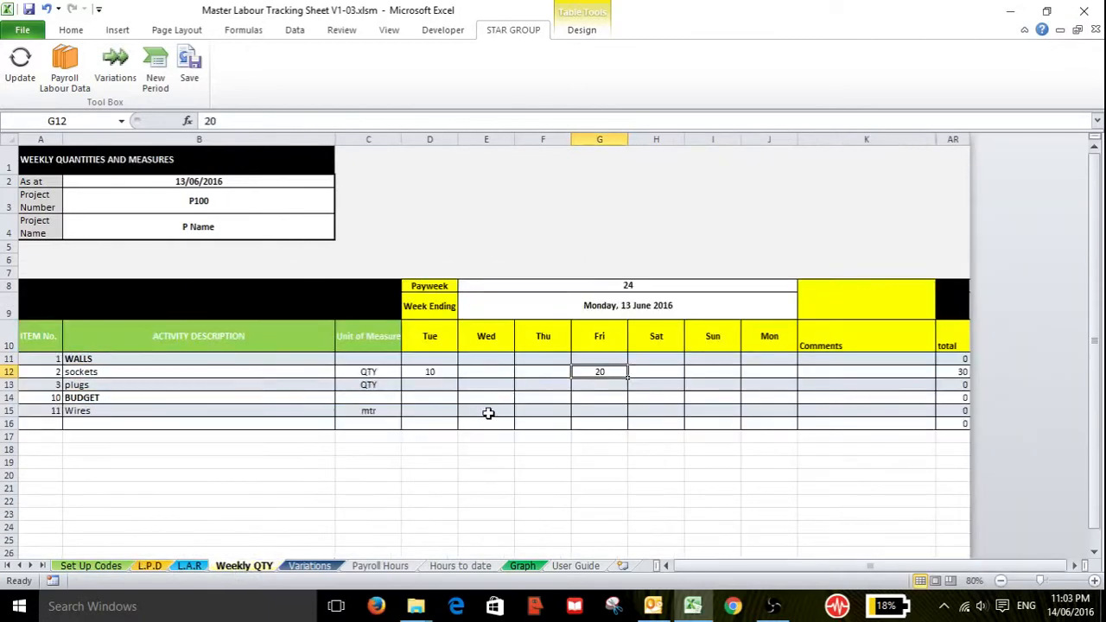
click(546, 413)
text(10)
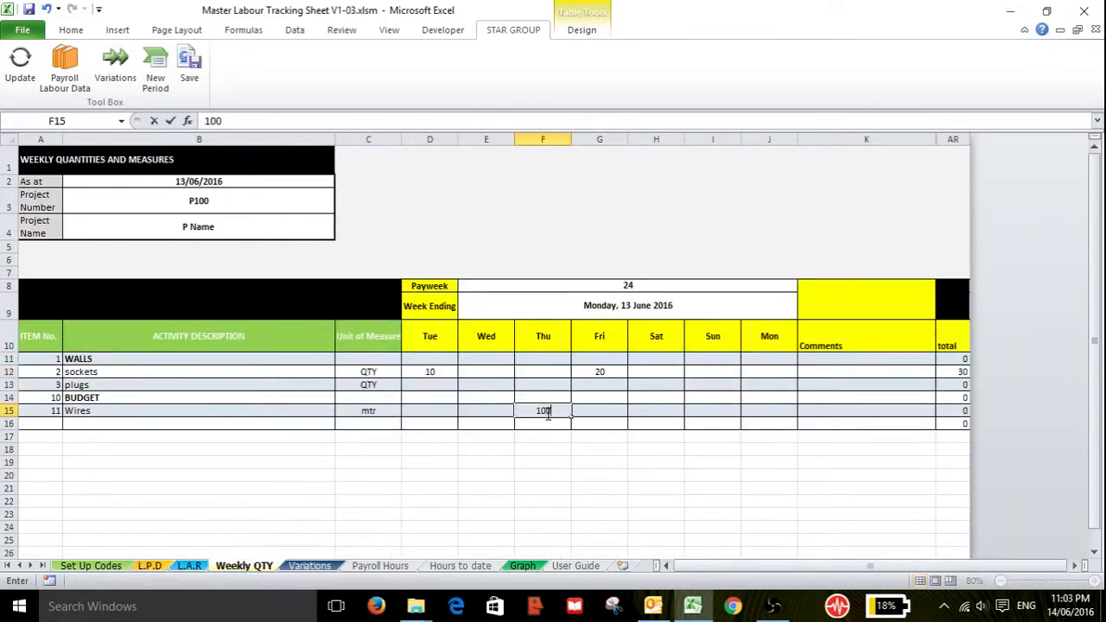
text(0)
click(652, 411)
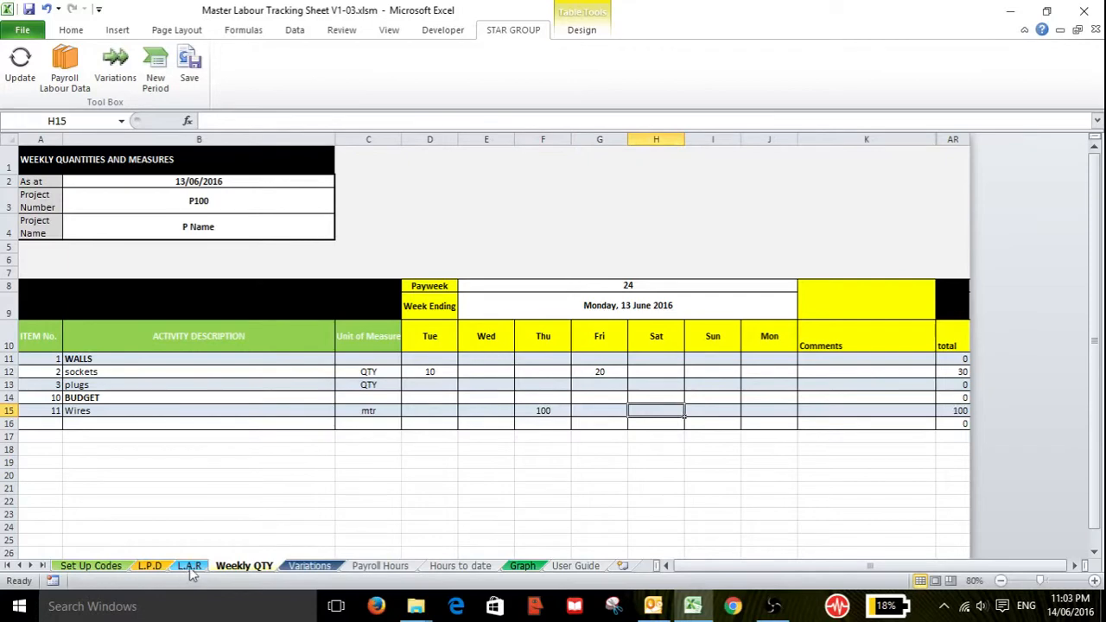
click(149, 567)
click(531, 456)
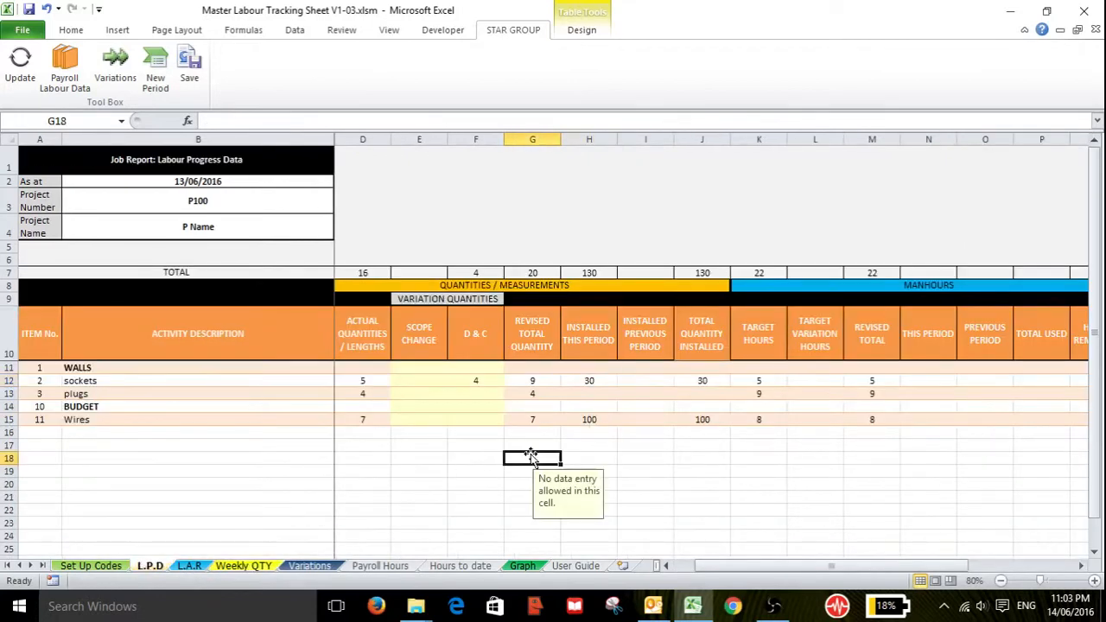
click(596, 415)
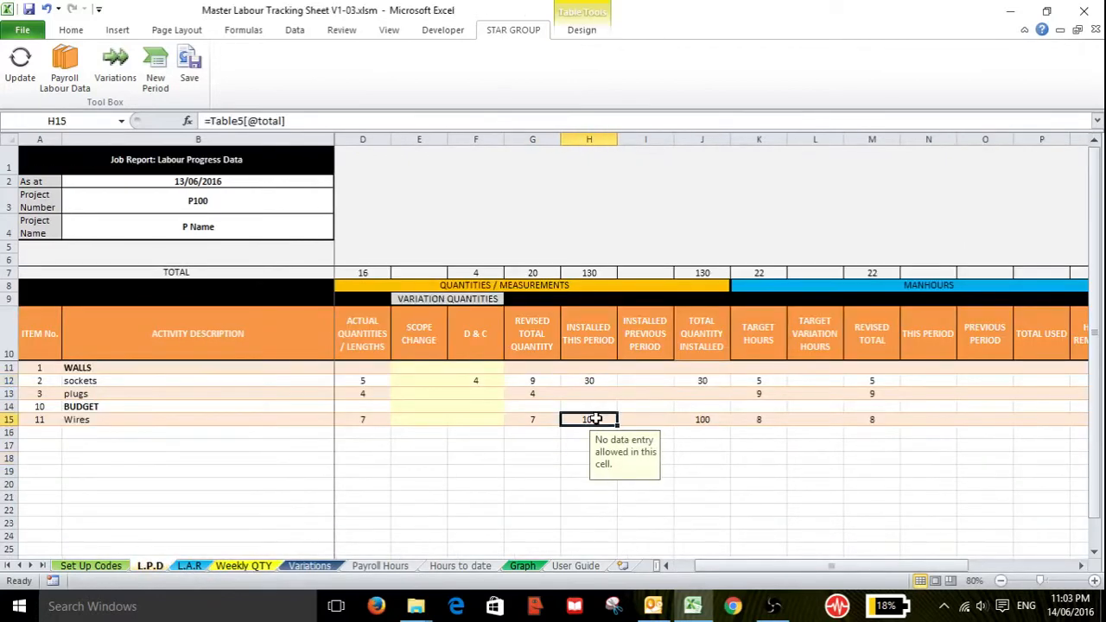
- Read the User Guide's note on Target Variation Hours and examine the T and B header columns on Variations
click(575, 566)
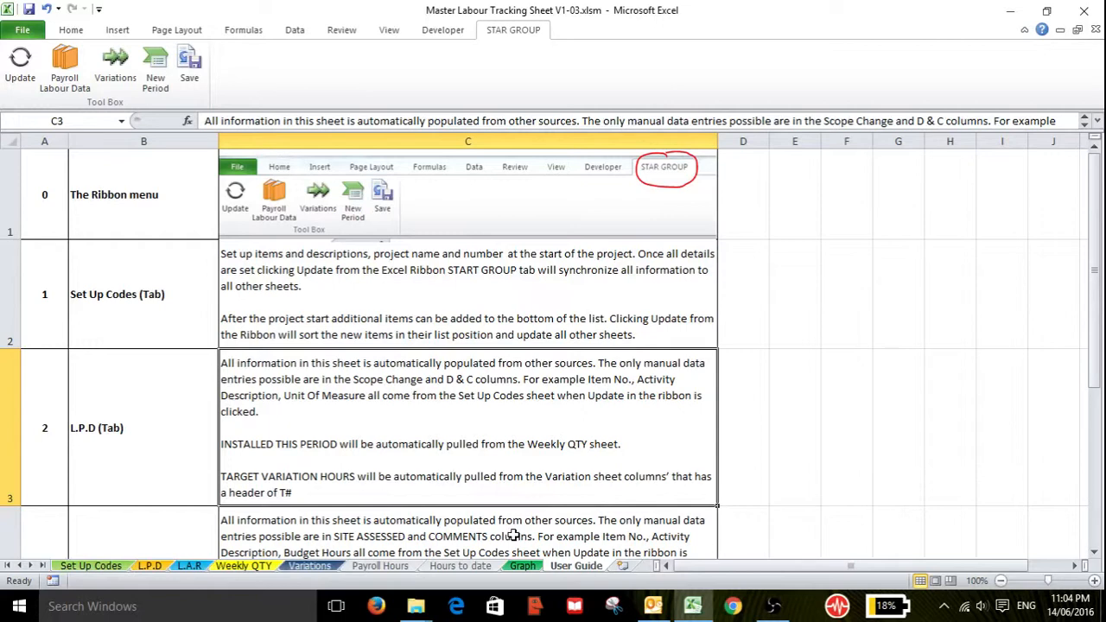
click(310, 566)
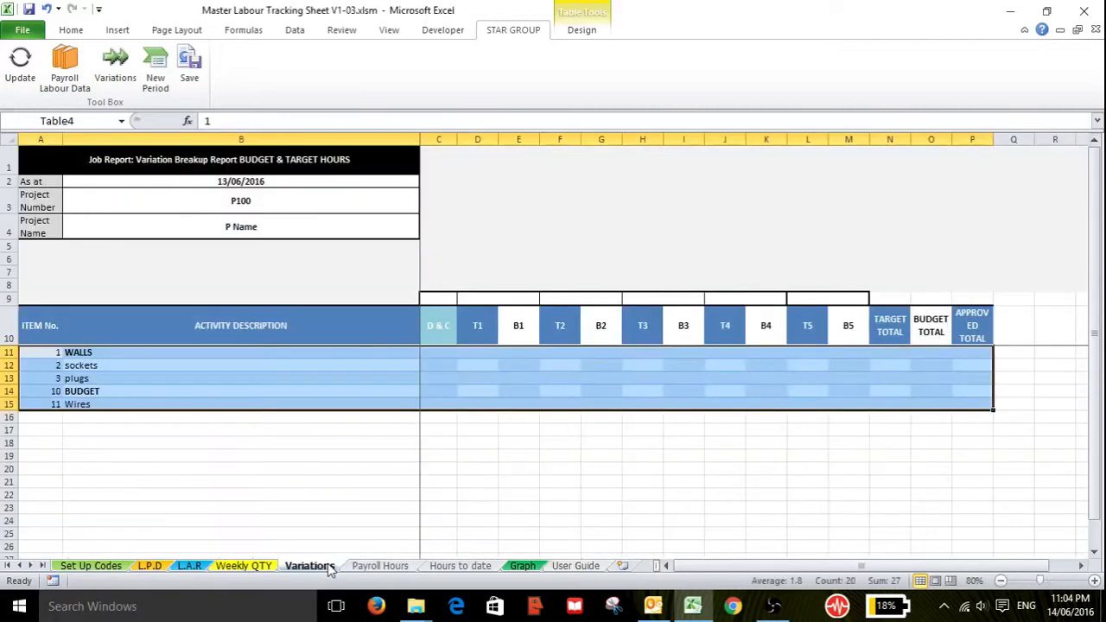
click(503, 381)
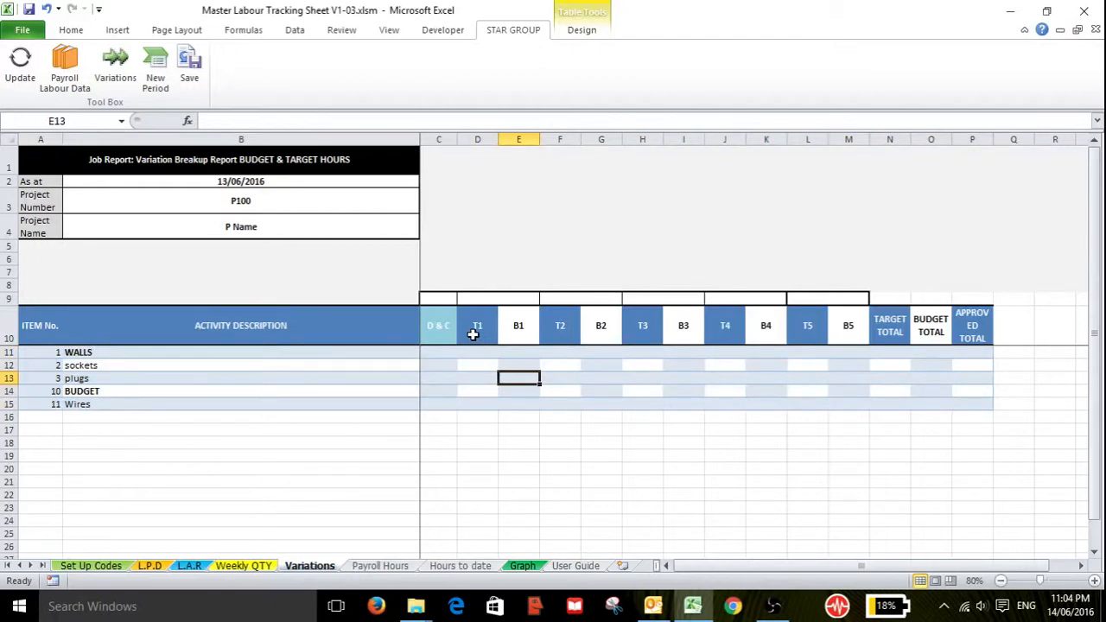
click(474, 335)
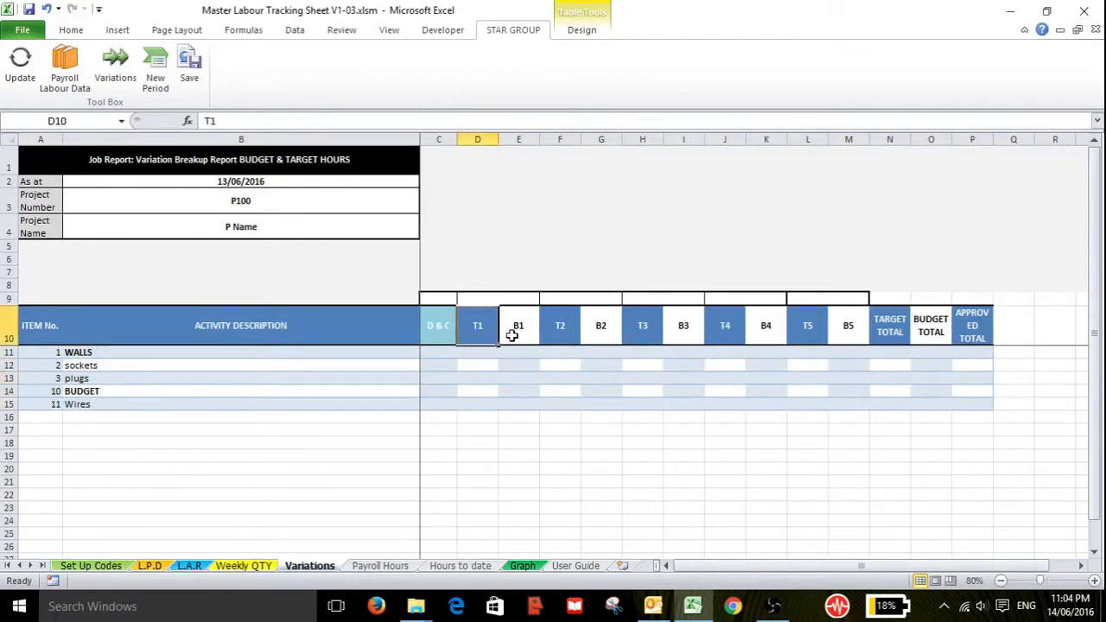
click(511, 330)
click(476, 327)
click(518, 328)
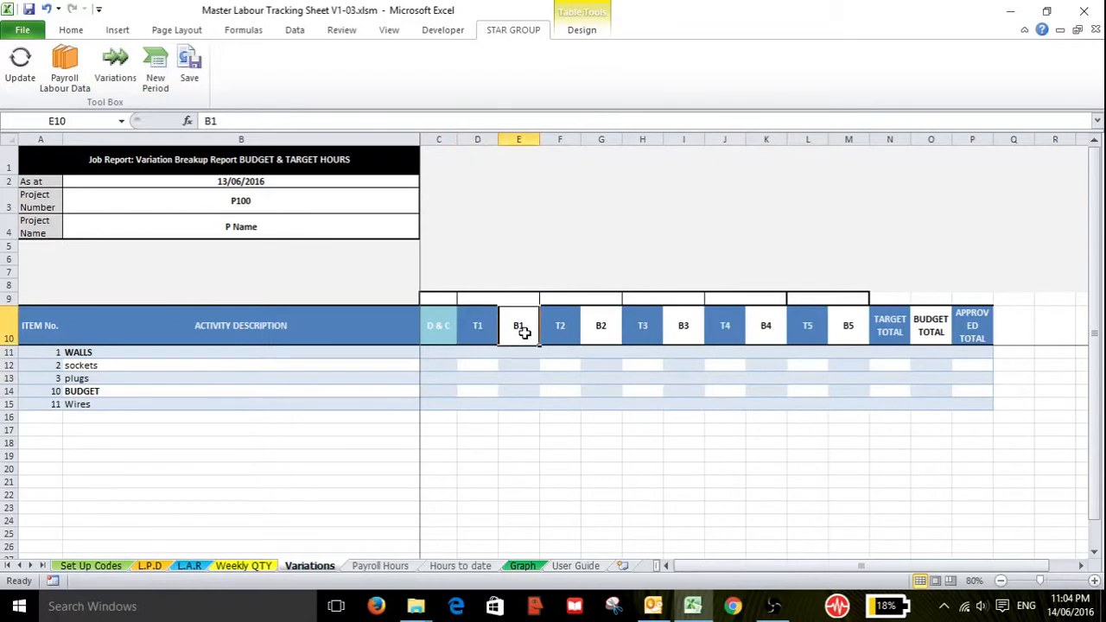
click(487, 325)
click(513, 332)
click(550, 340)
click(607, 331)
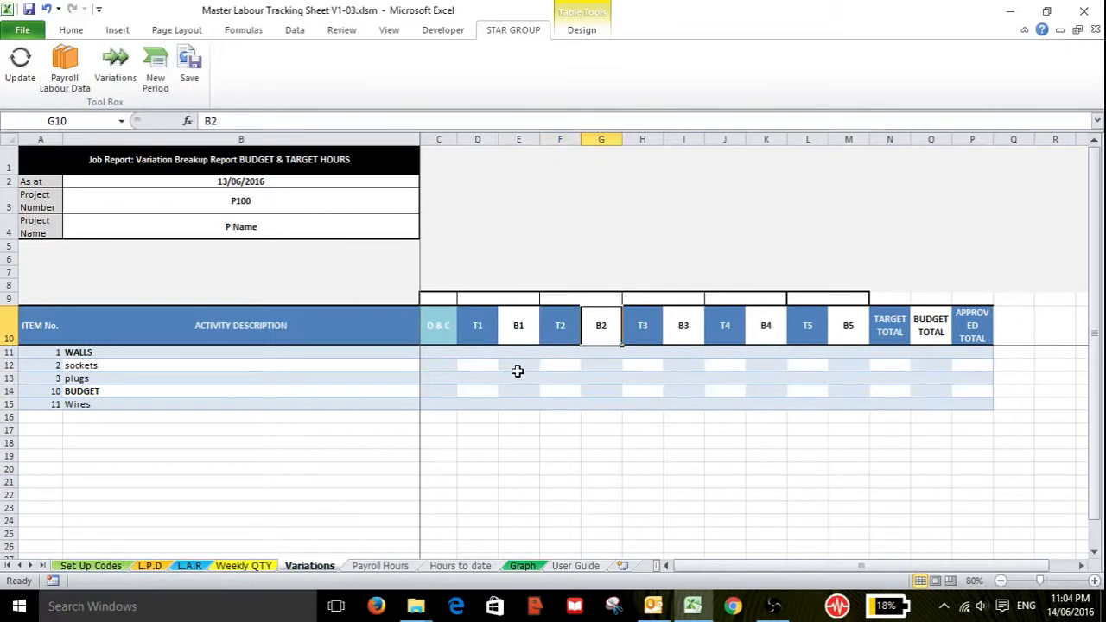
click(486, 353)
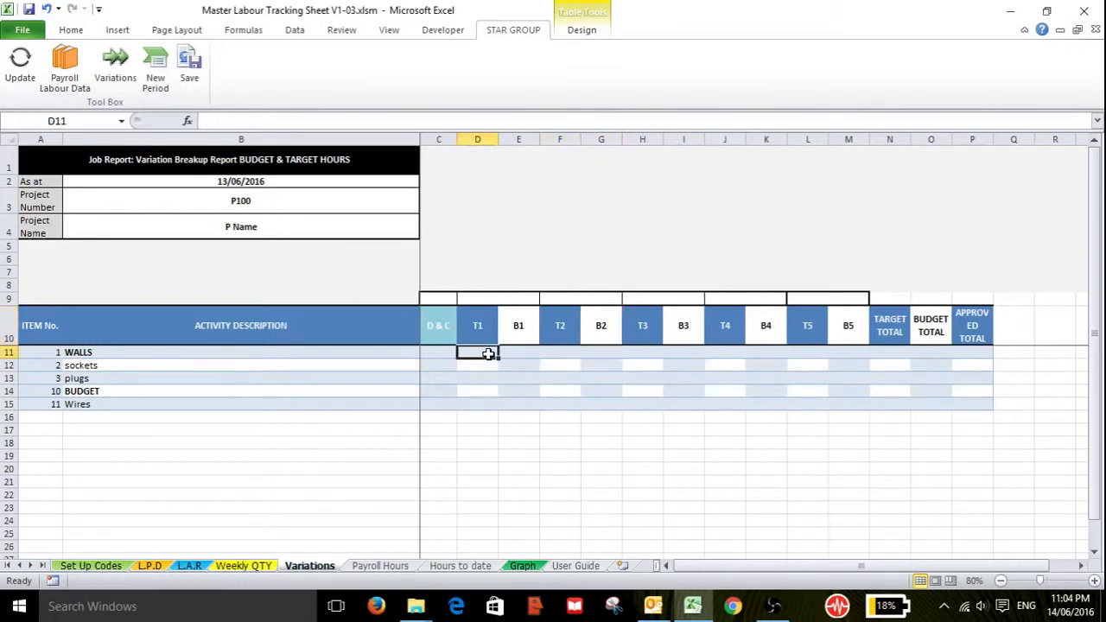
click(556, 356)
click(643, 355)
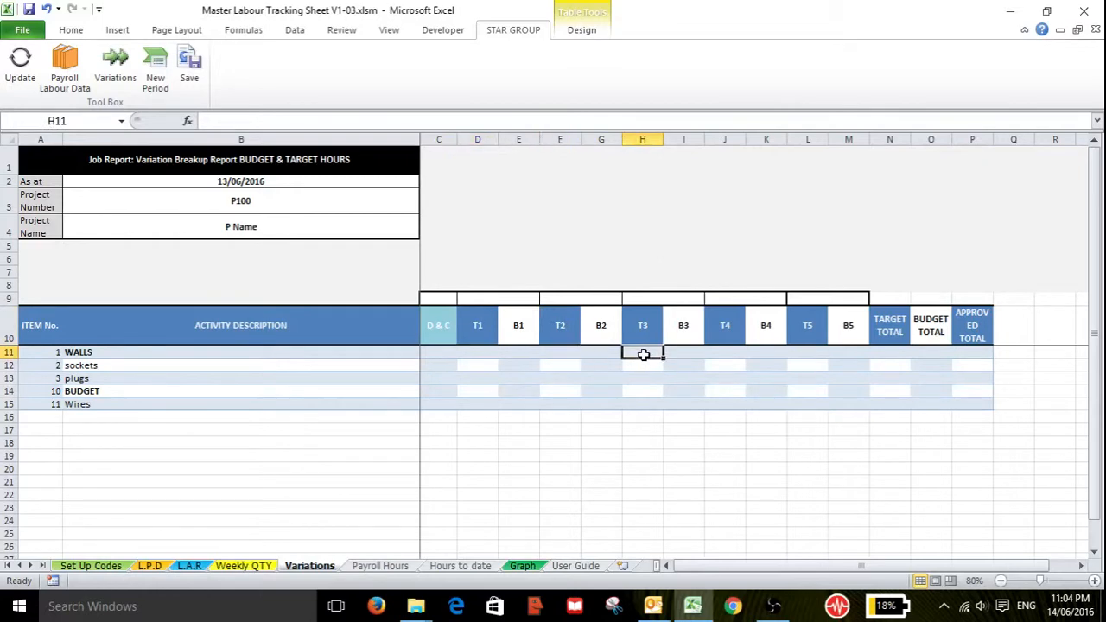
- Enter target variation hours for plugs on Variations: 10 in T1 and 40 in T3
click(443, 377)
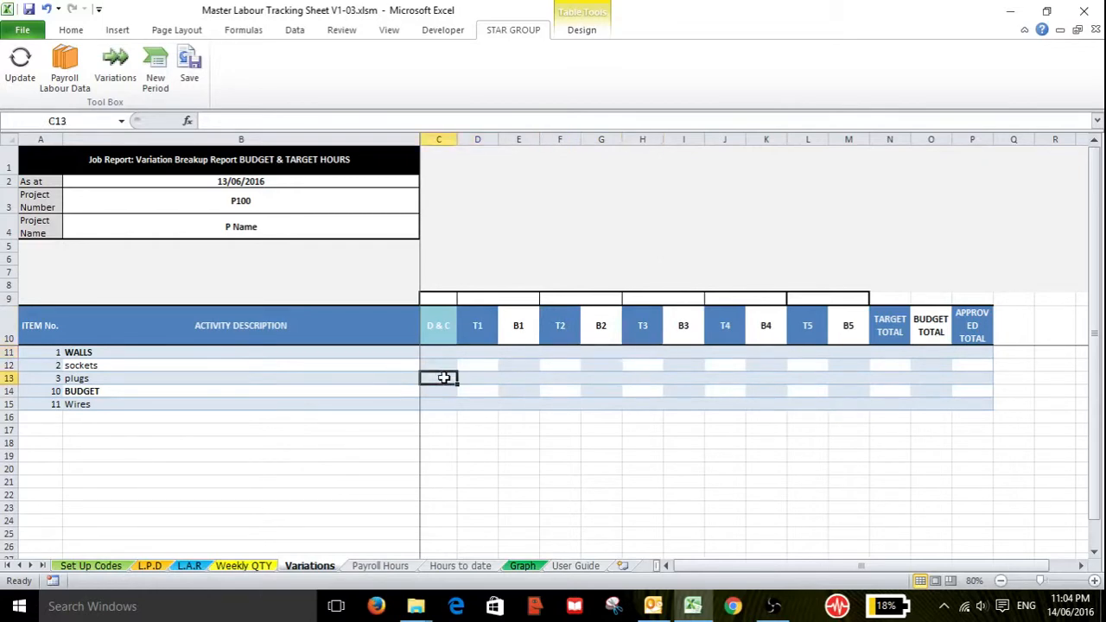
click(471, 383)
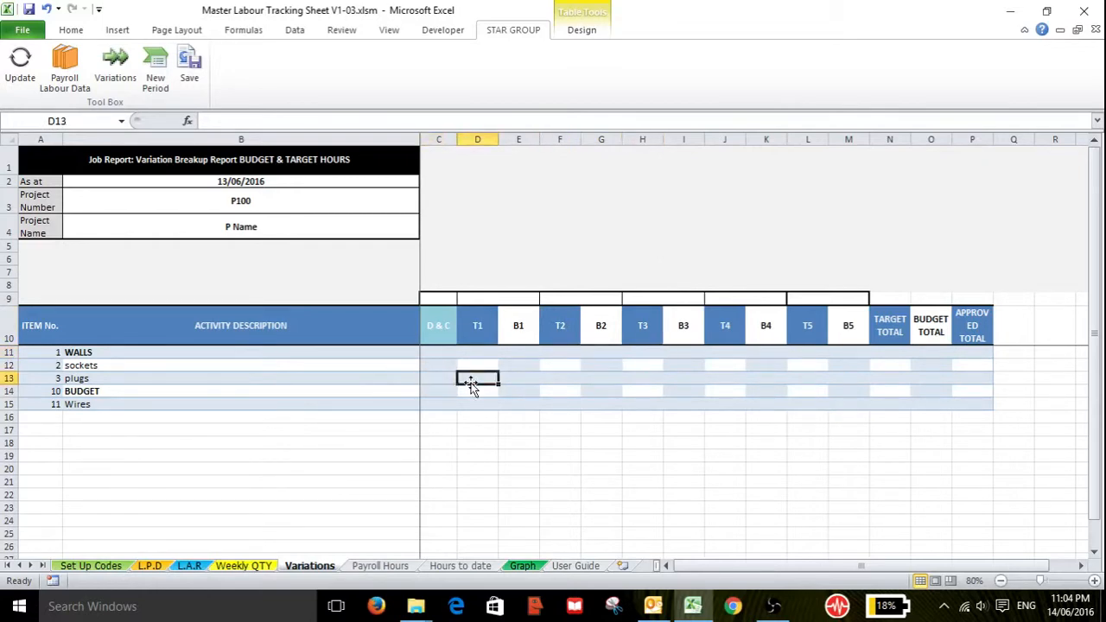
text(10)
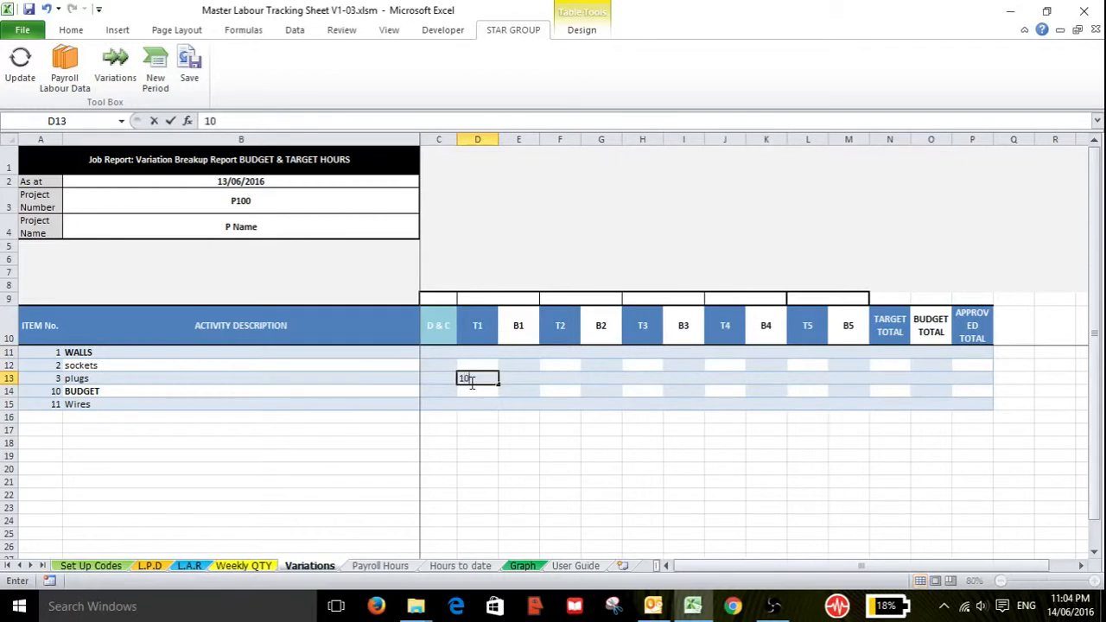
click(527, 376)
click(646, 377)
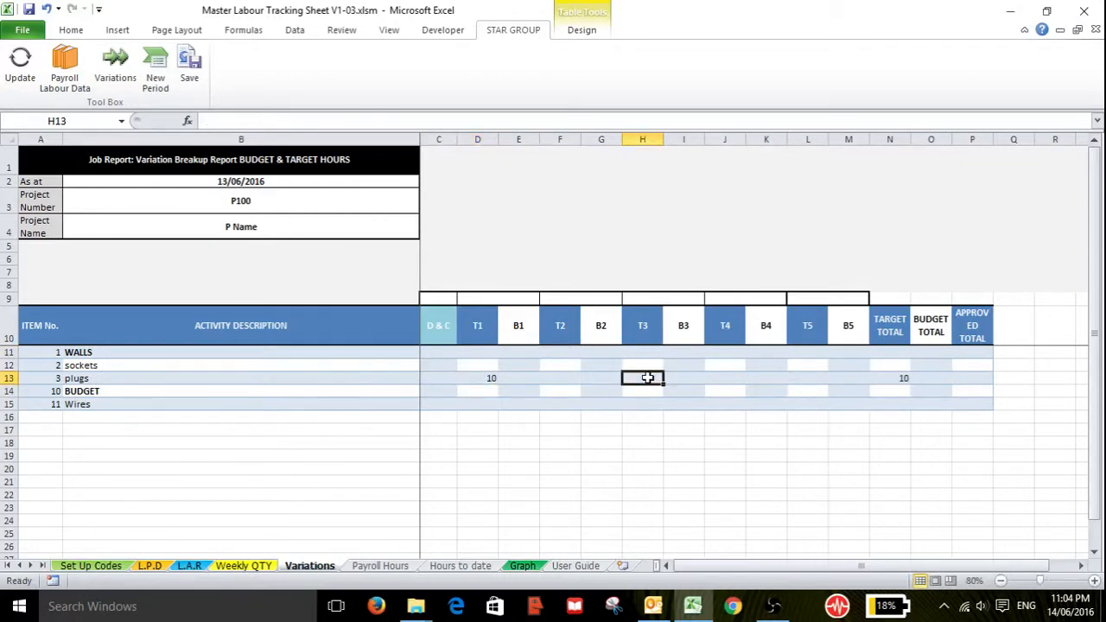
text(40)
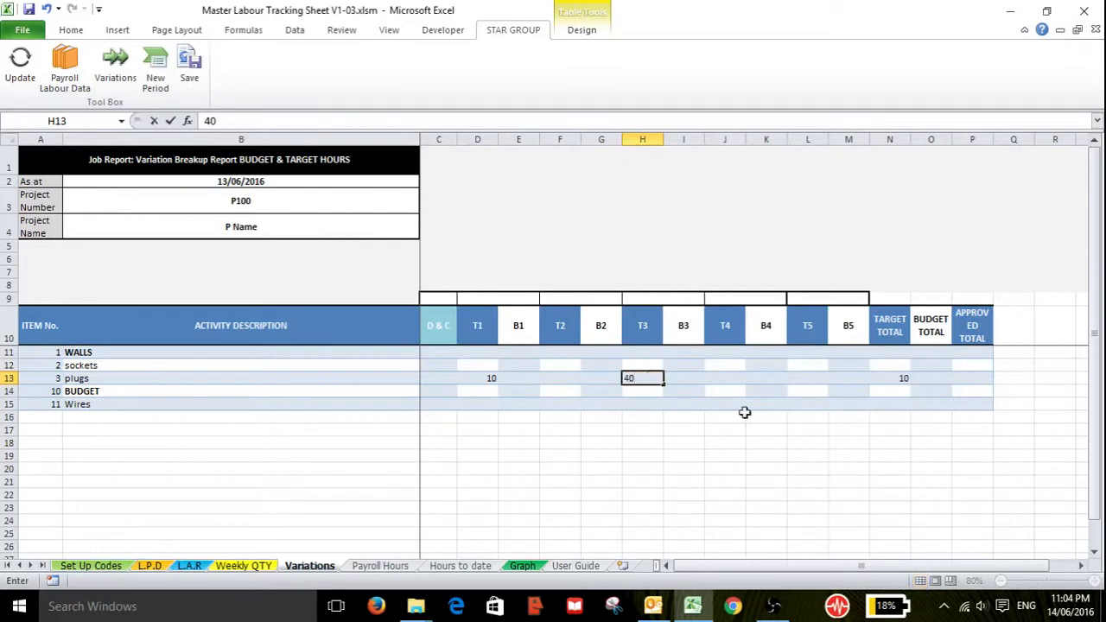
click(793, 417)
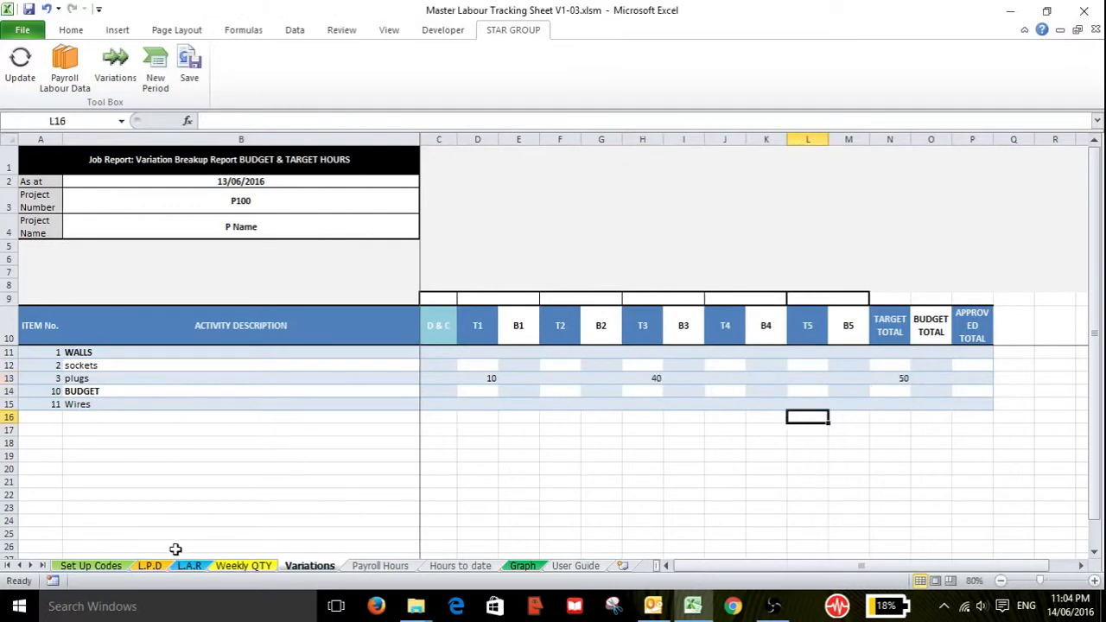
- Check the Target Variation Hours cell of plugs on L.P.D
click(150, 565)
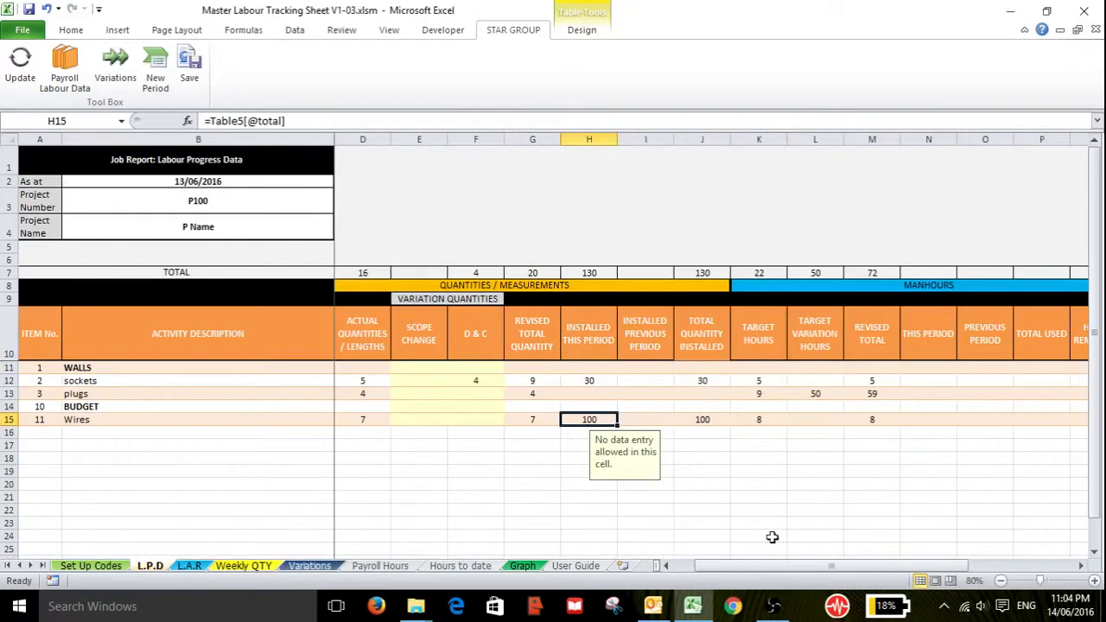
drag(780, 569, 780, 570)
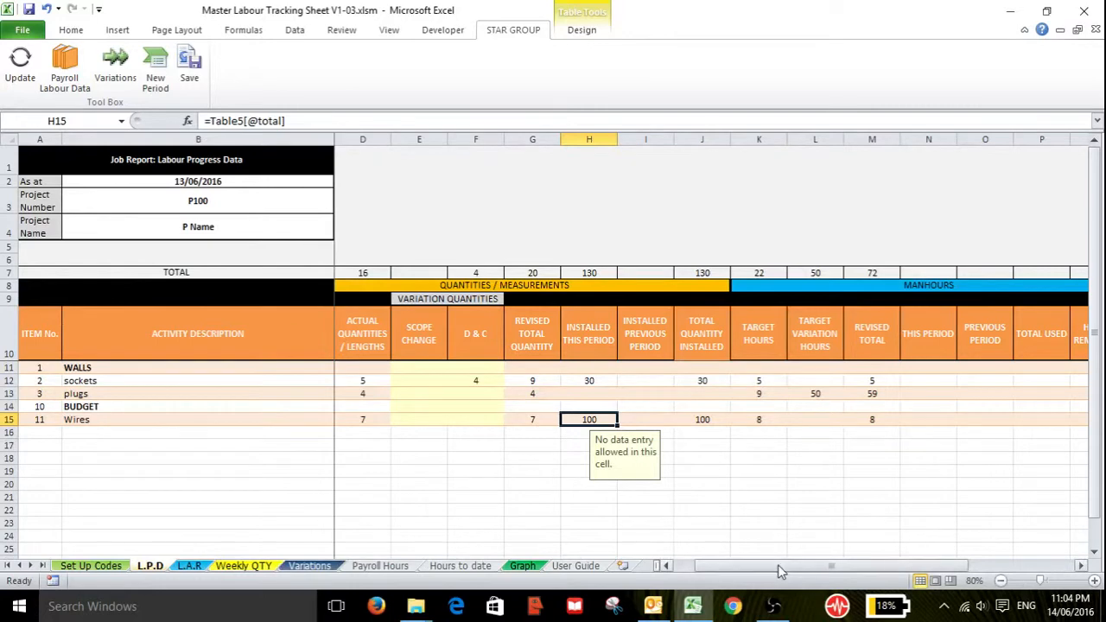
click(829, 394)
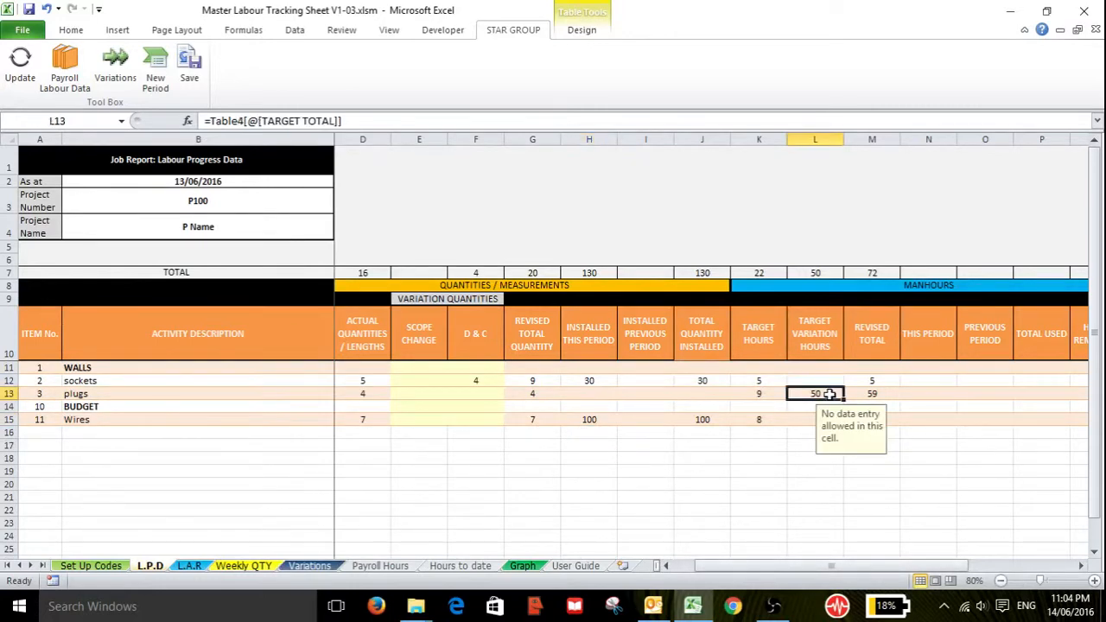
- Read the User Guide's L.A.R section on how Budget Variation Hours are pulled from the Variations sheet
click(593, 568)
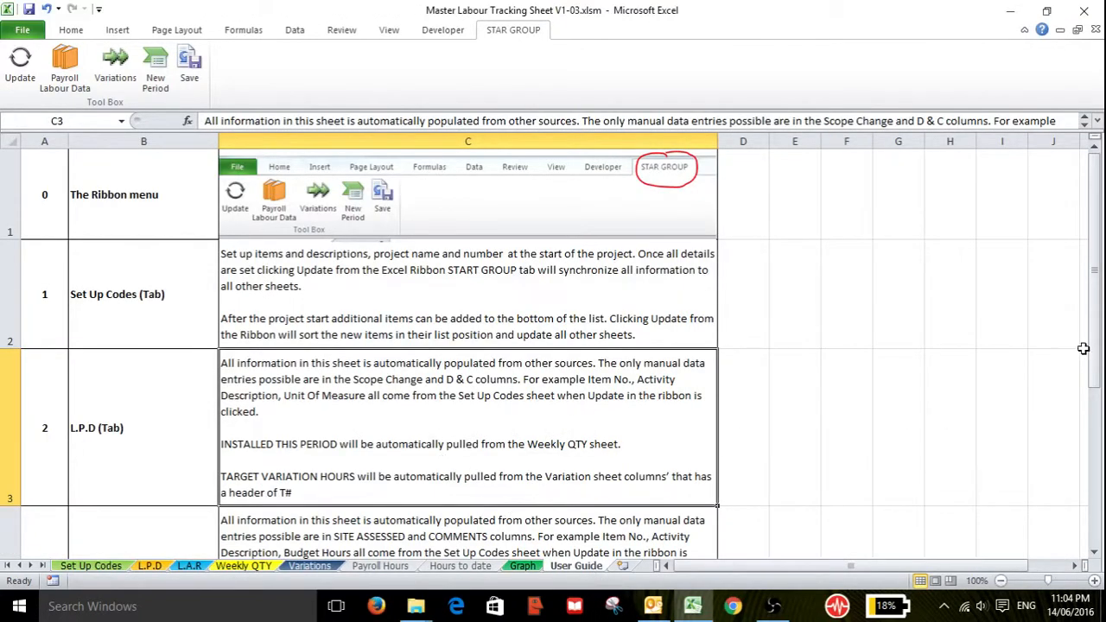
drag(1094, 358, 1102, 394)
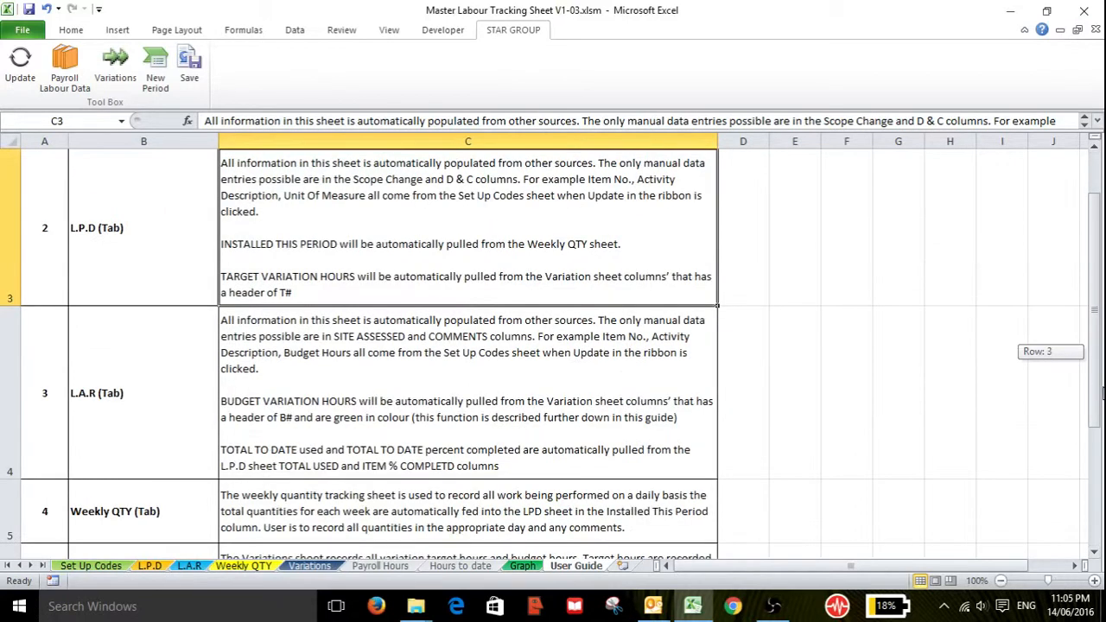
click(401, 381)
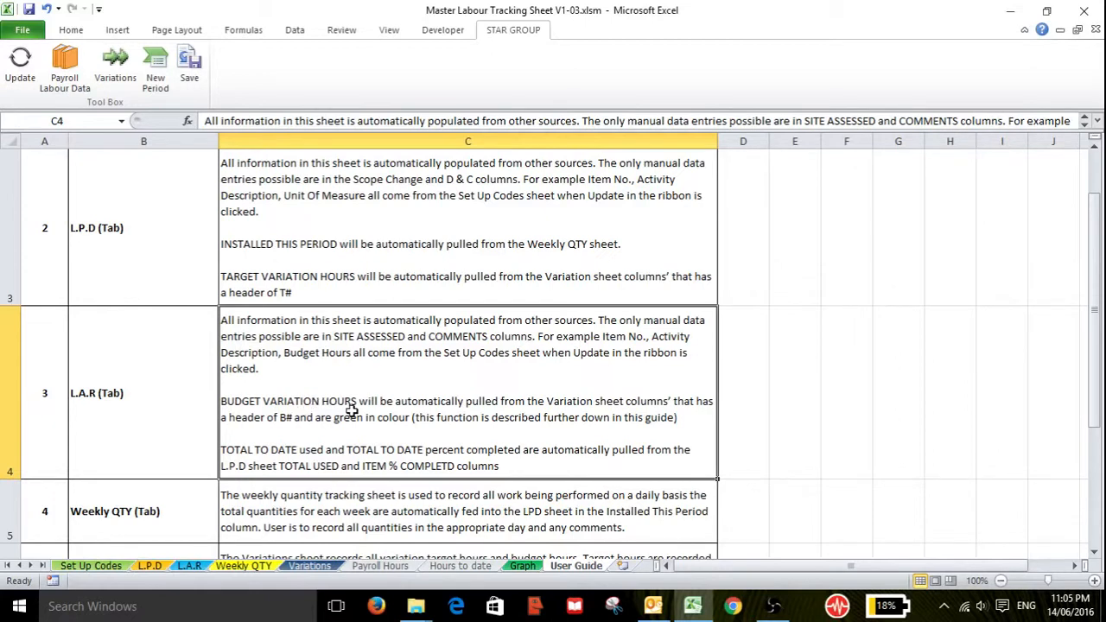
- Enter 100 budget variation hours in B1 for Wires on Variations, and check its Budget Variation Hours cell on L.A.R
click(309, 567)
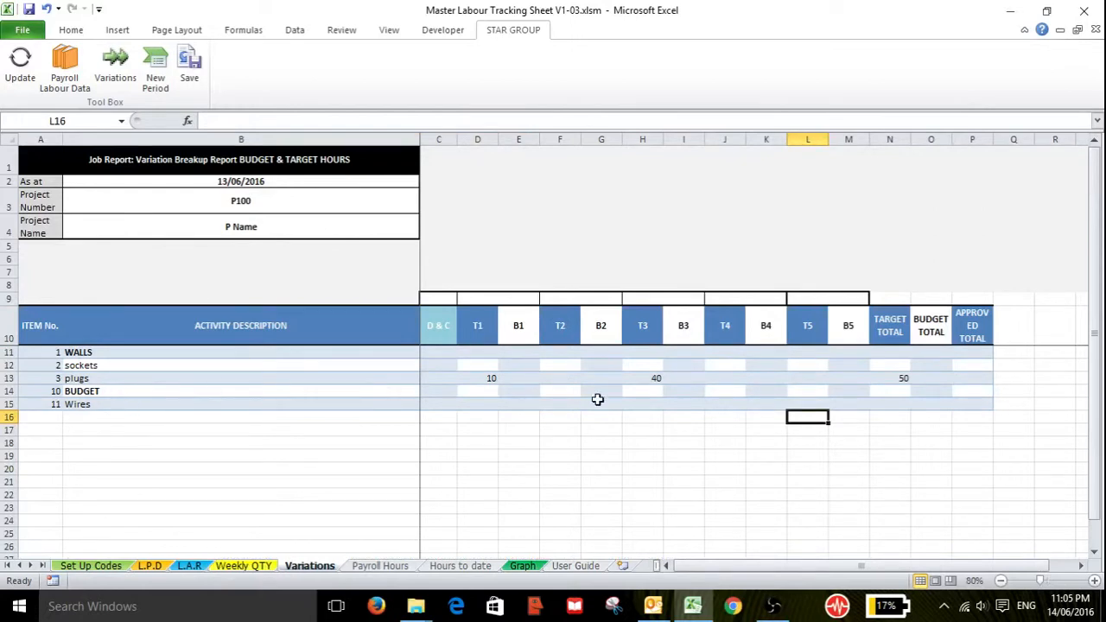
click(526, 404)
text(100)
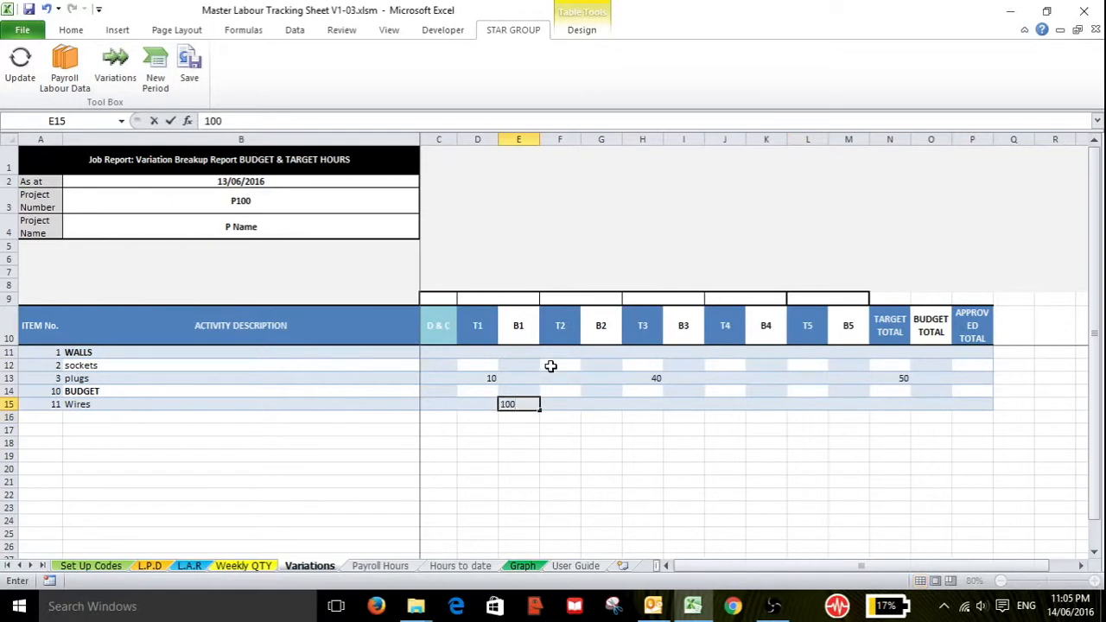
click(551, 366)
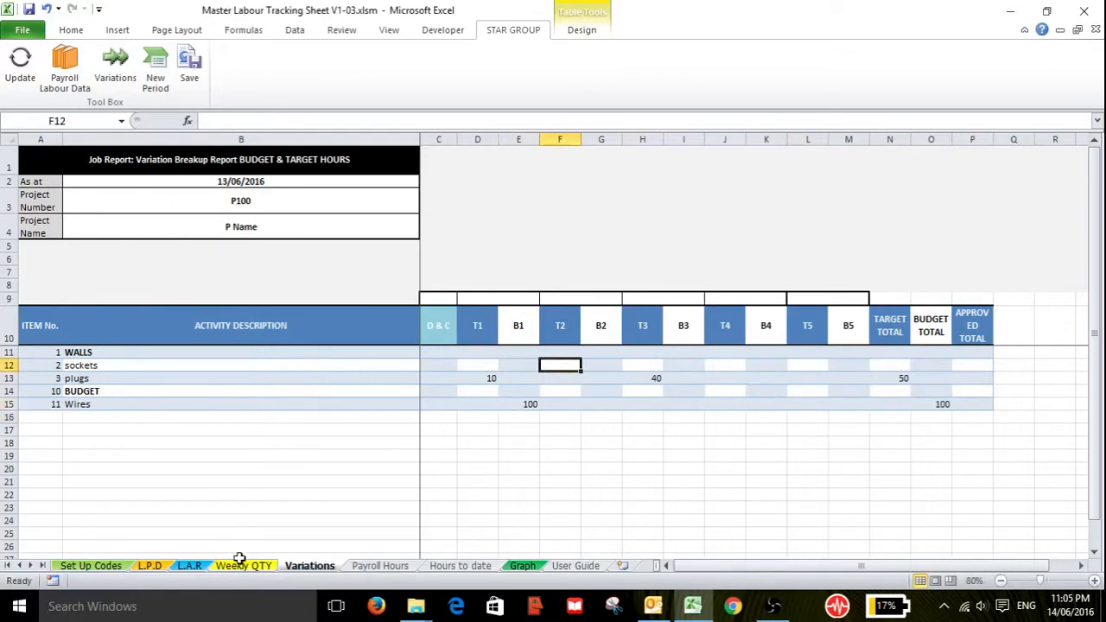
click(191, 566)
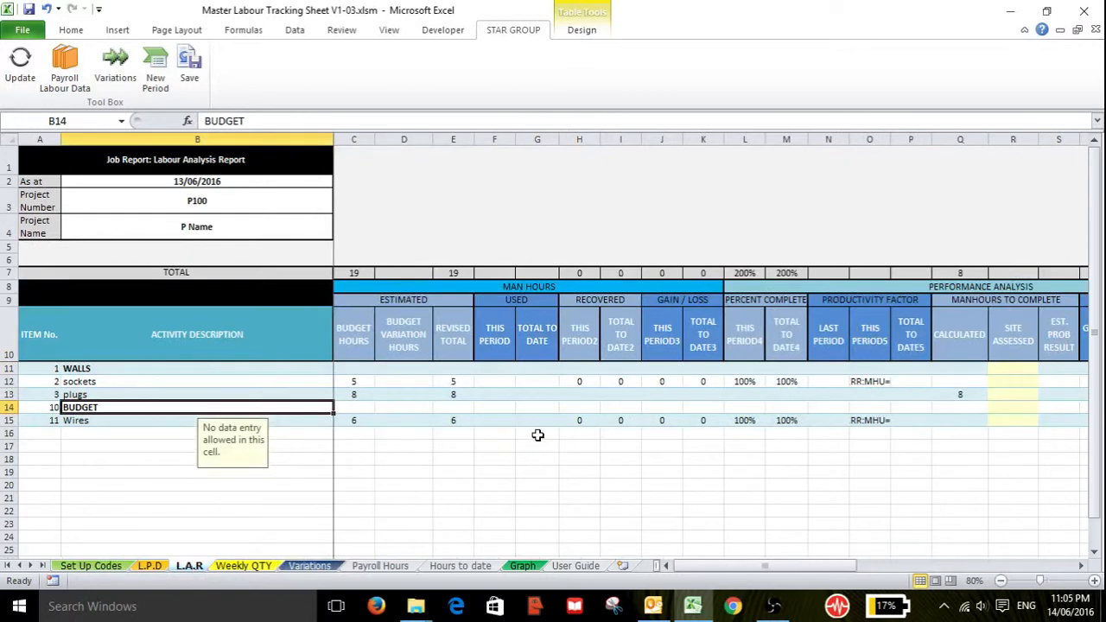
click(400, 422)
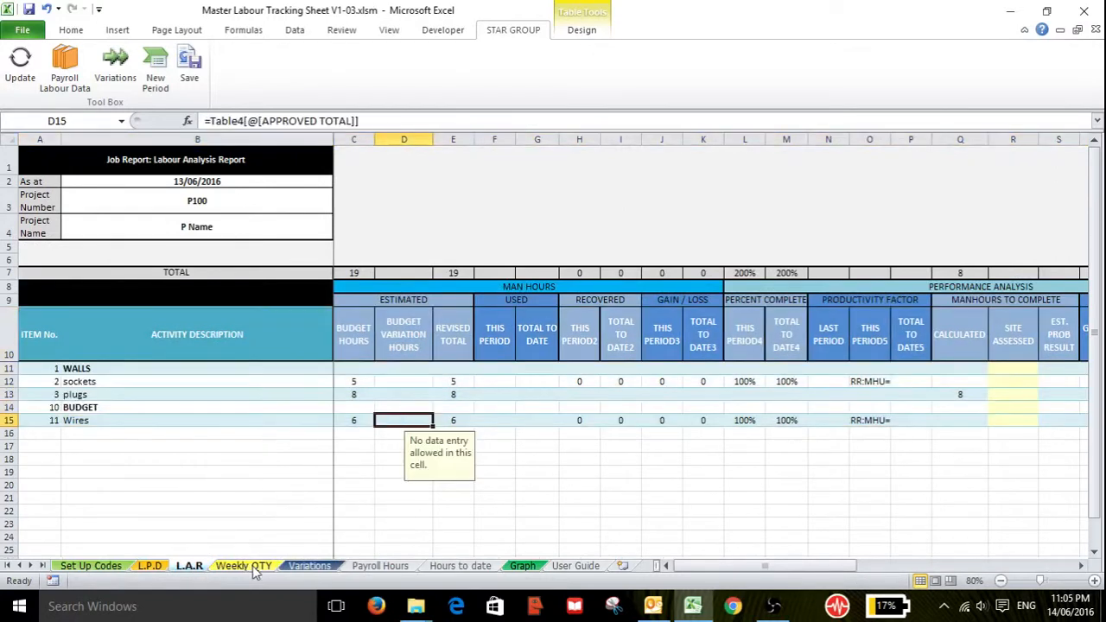
- Enter 50 budget variation hours in B3 for Wires on Variations
click(308, 566)
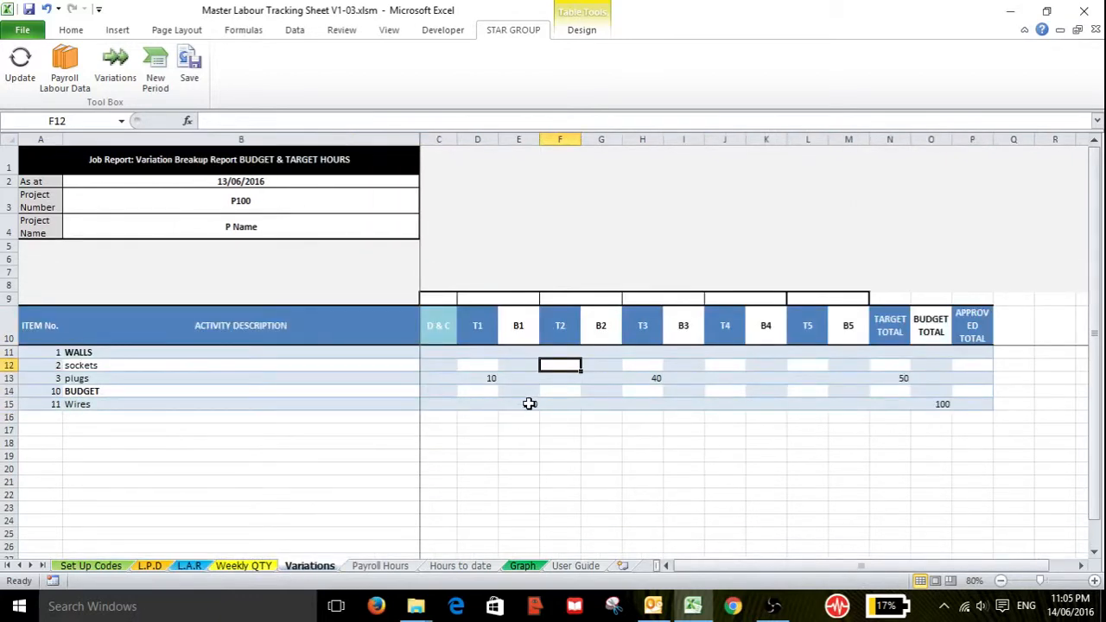
click(576, 390)
click(532, 403)
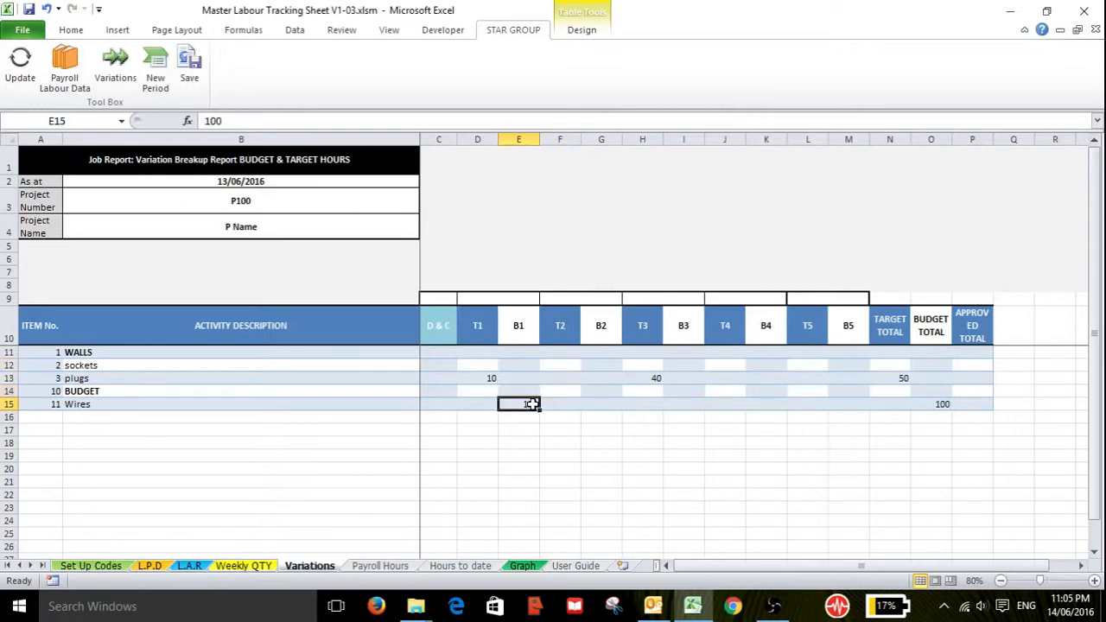
click(685, 406)
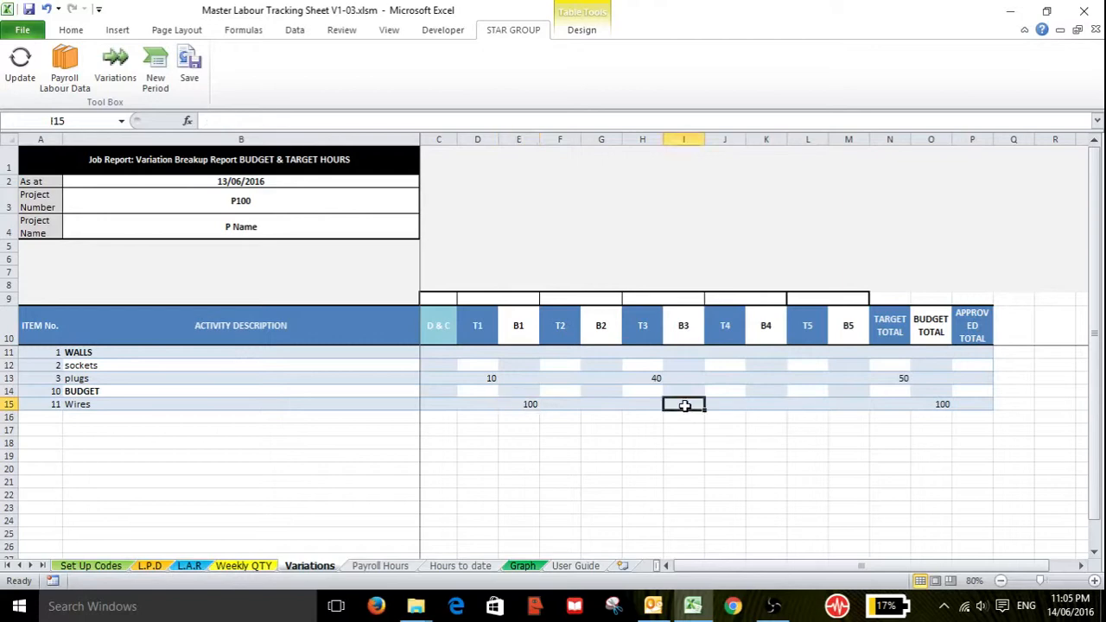
text(50)
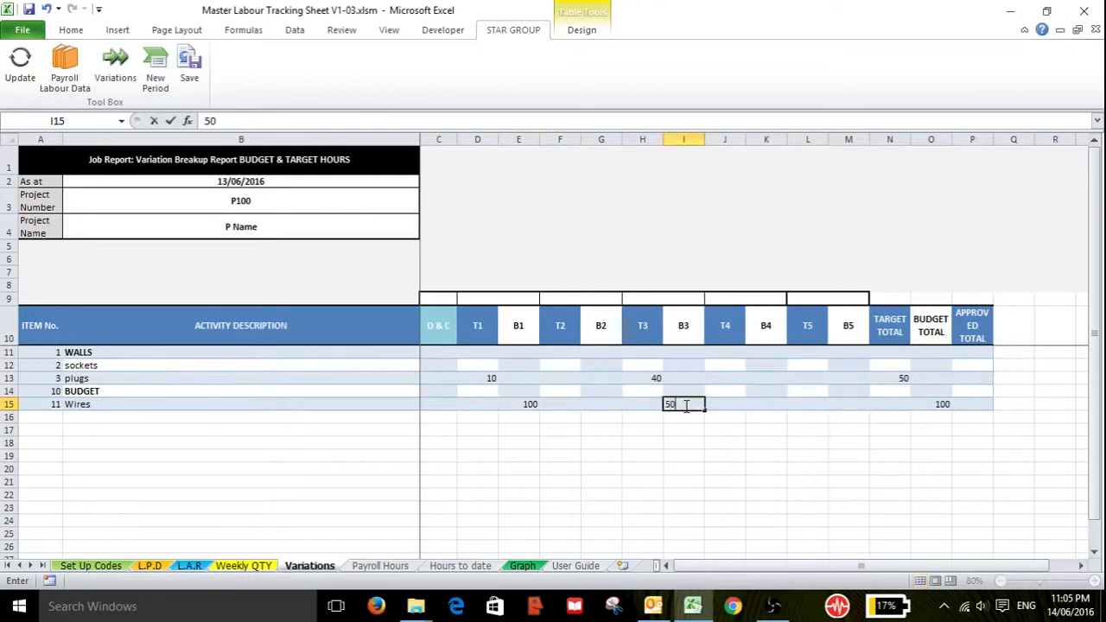
click(616, 406)
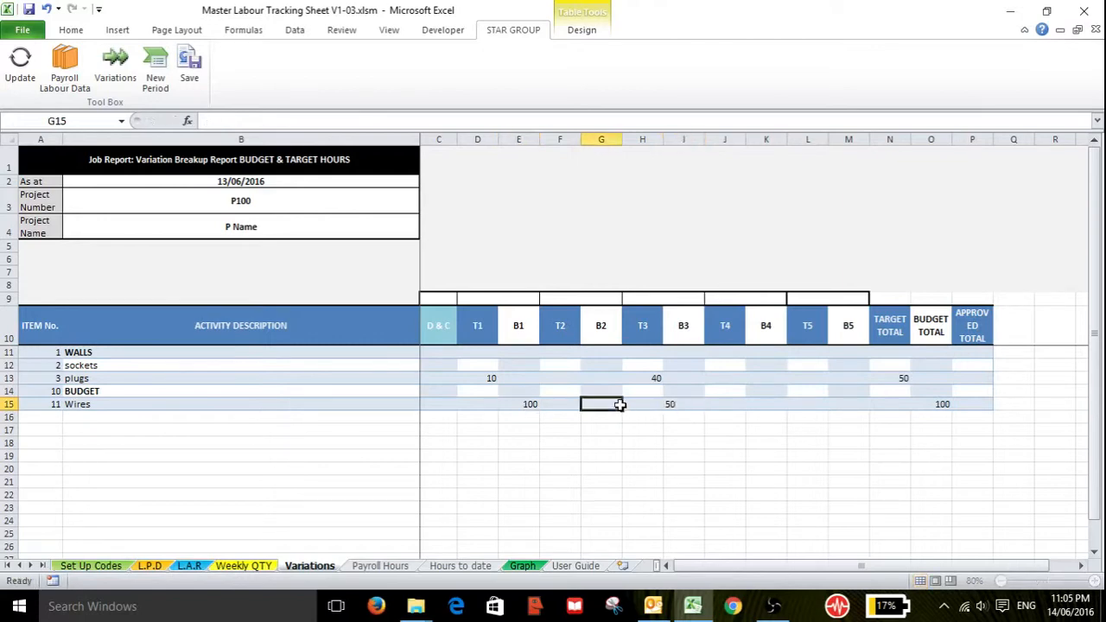
- Mark the B1 and B3 budget hours of Wires as approved, turning both cells green
click(529, 403)
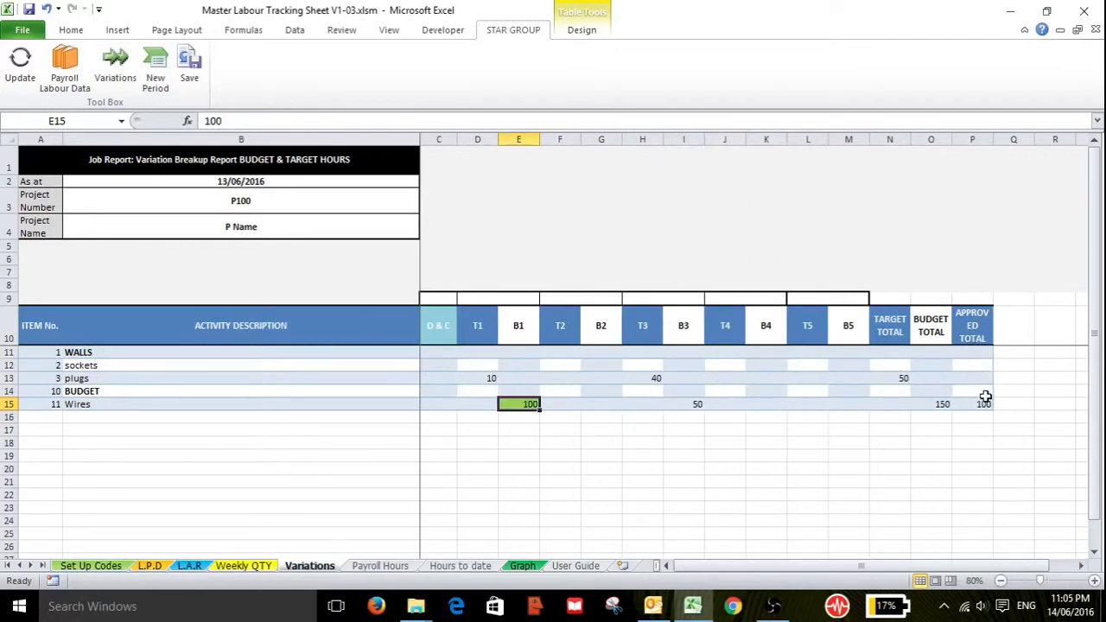
double_click(694, 408)
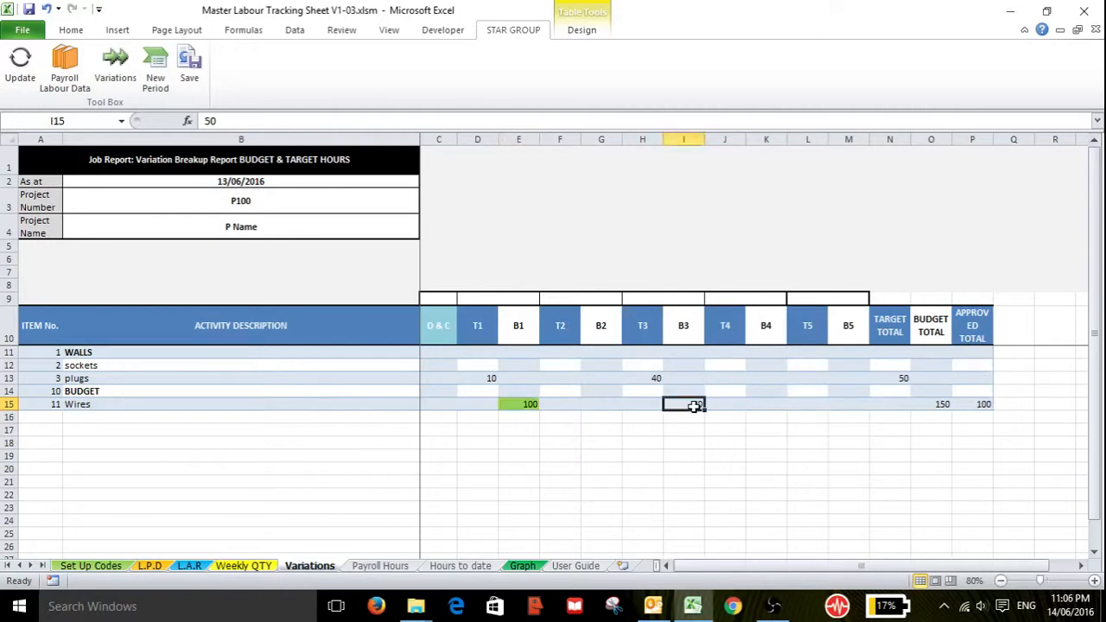
click(767, 412)
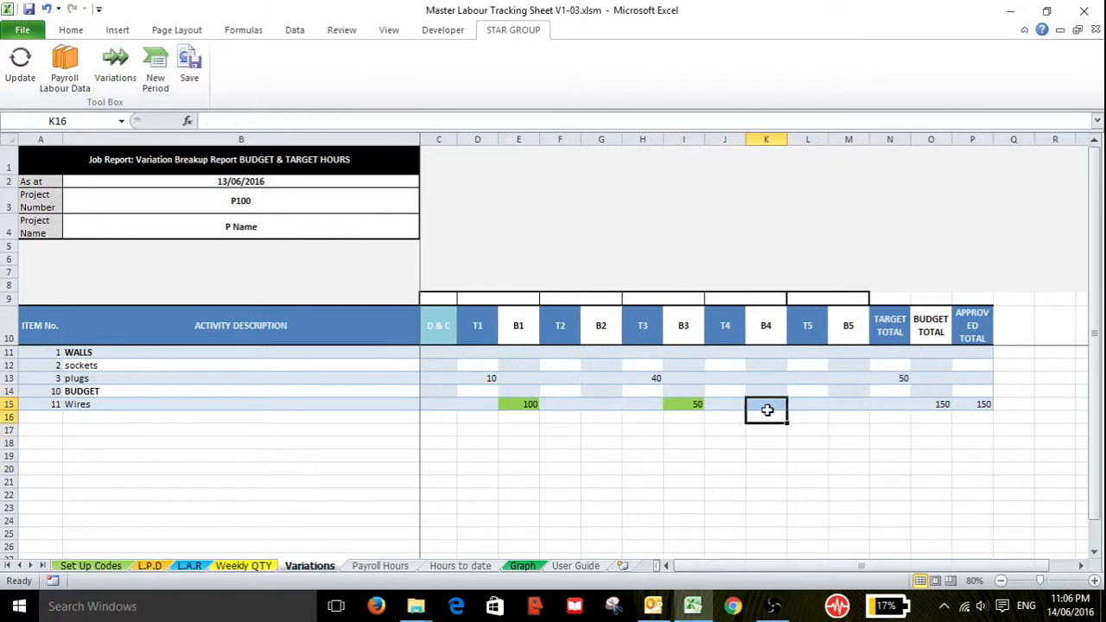
- Enter 10 budget variation hours in B4 for Wires, leaving the cell unapproved
click(767, 404)
text(10)
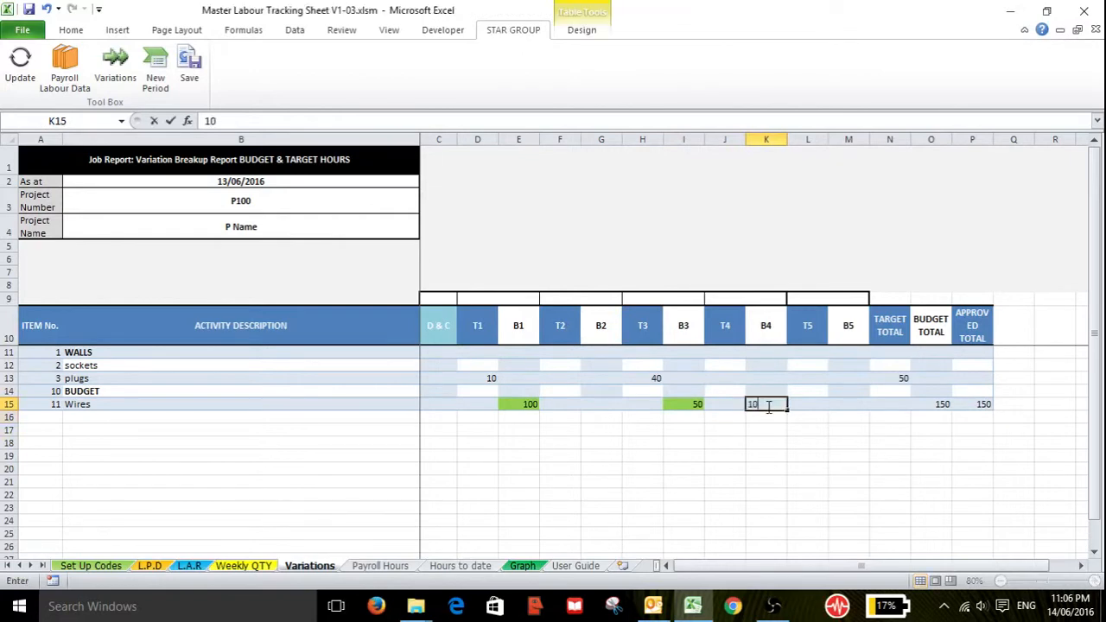
click(756, 384)
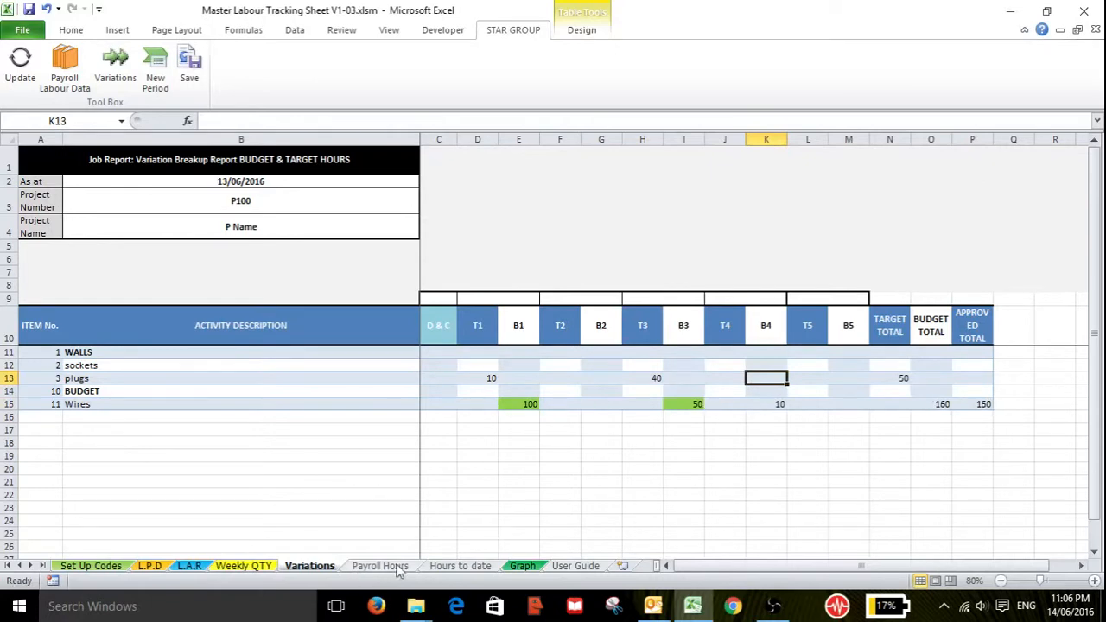
- Check the Budget Variation Hours cell of Wires on the L.A.R sheet
click(189, 565)
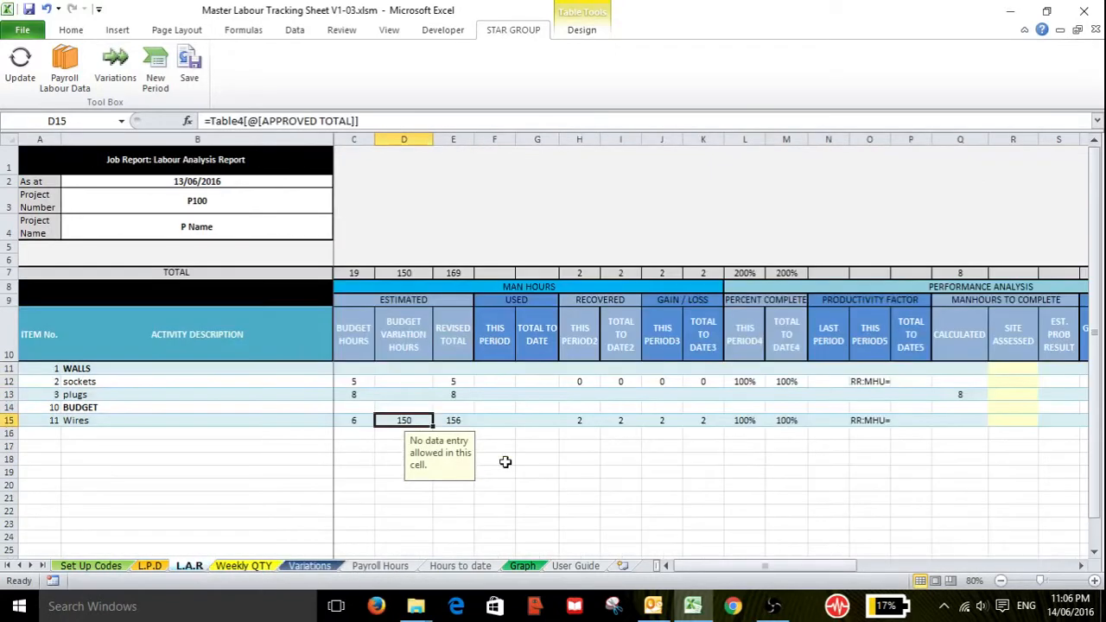
click(552, 448)
click(412, 421)
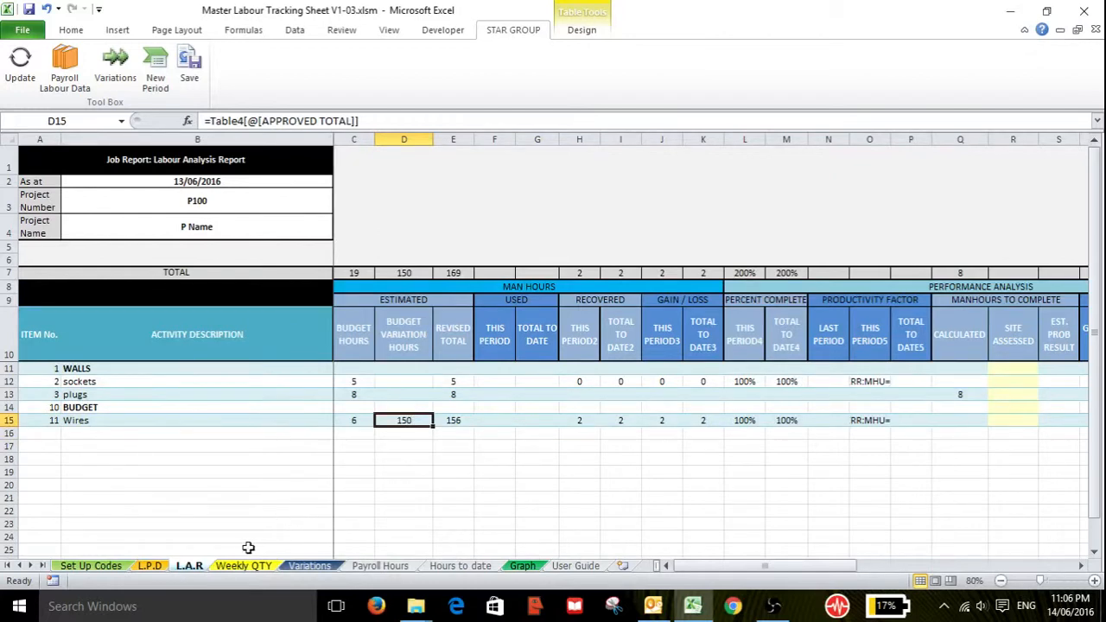
- Remove the approval from the B1 budget hours of Wires on Variations, clearing the cell's green fill
click(309, 572)
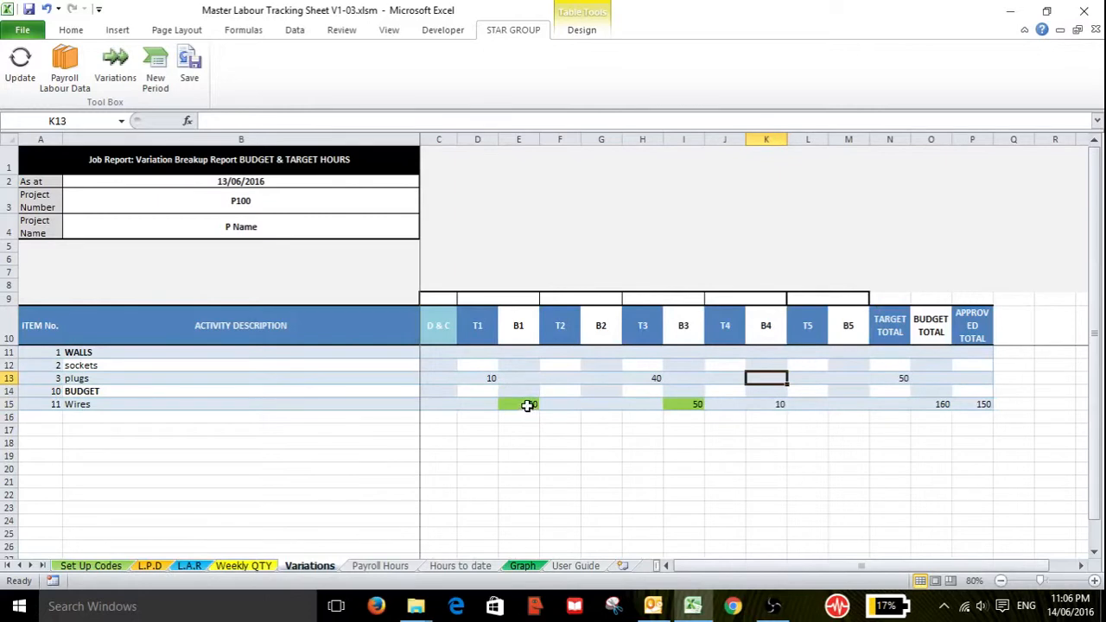
double_click(528, 406)
click(531, 427)
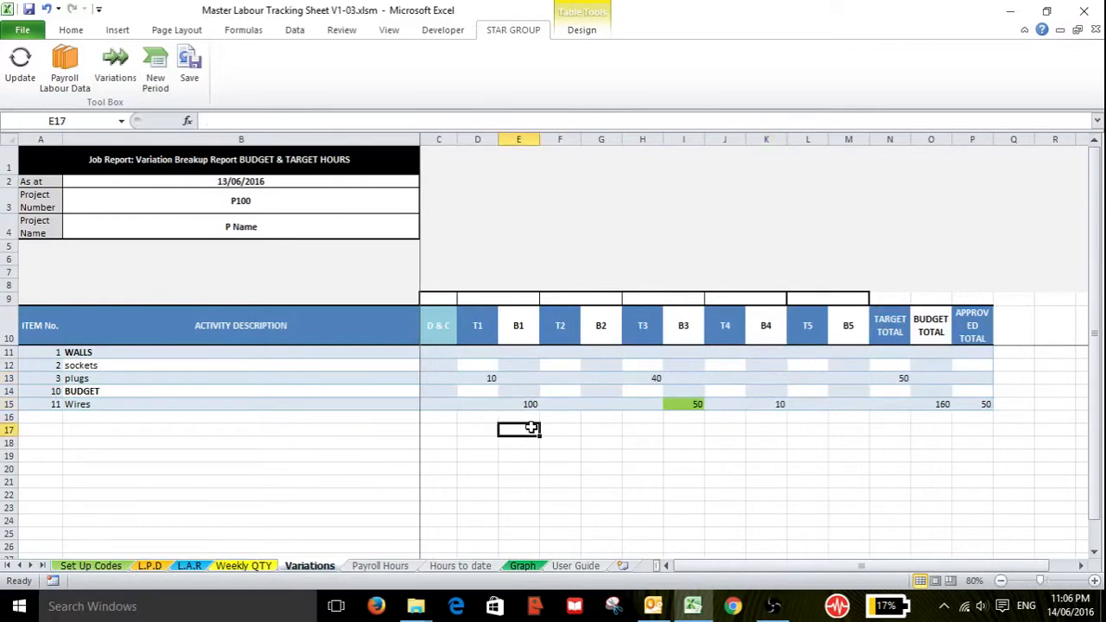
click(189, 567)
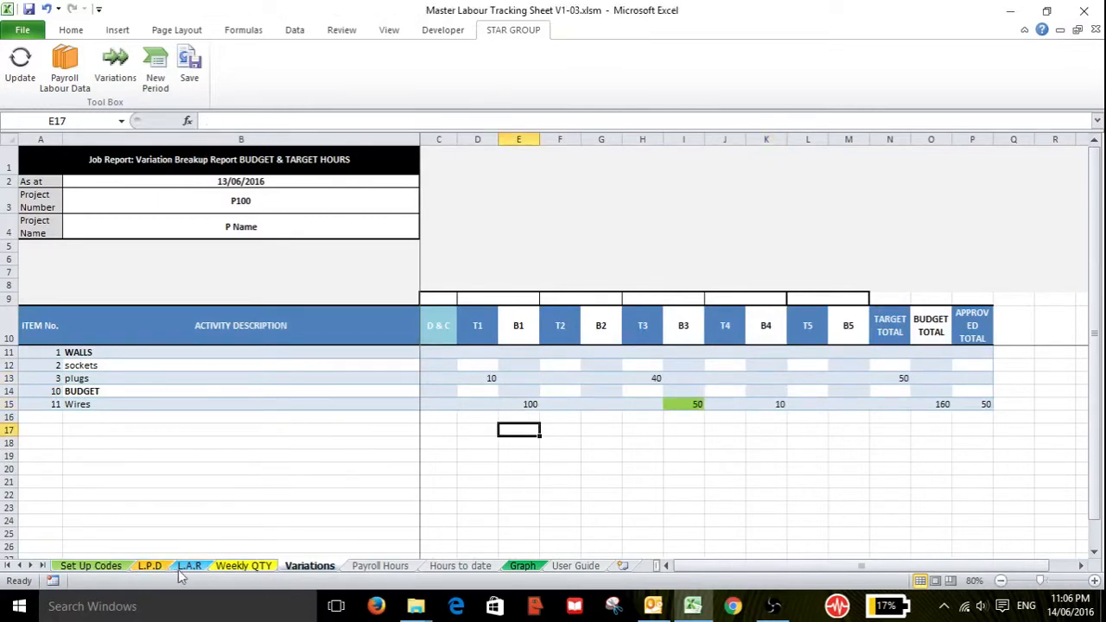
- Read the L.A.R section of the User Guide, and compare it with the Total Used column on L.P.D and the L.A.R sheet
click(572, 566)
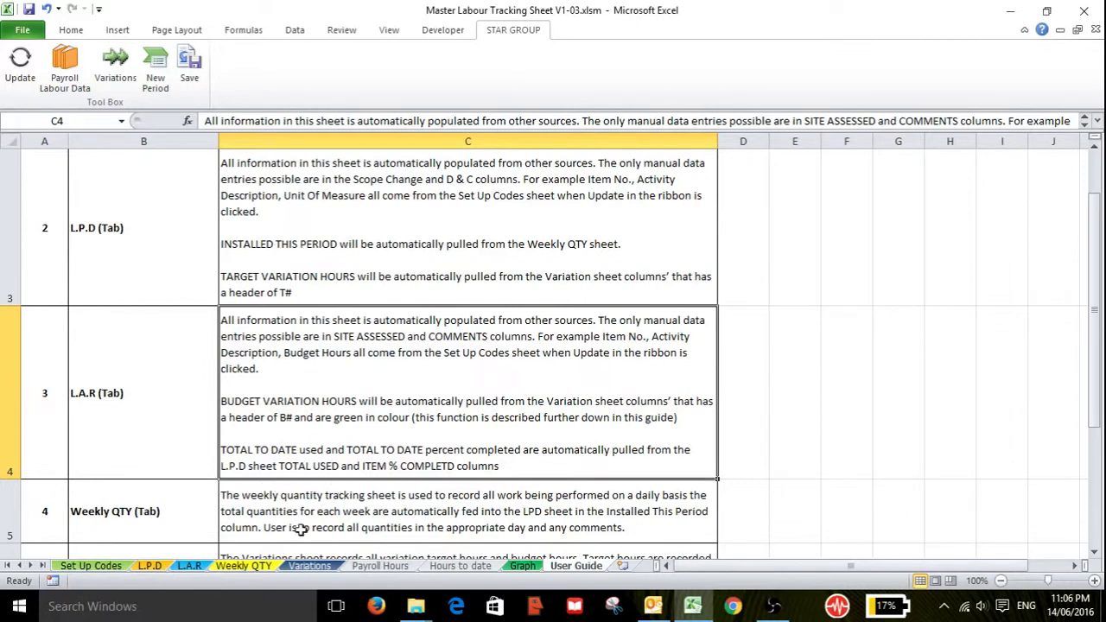
click(152, 566)
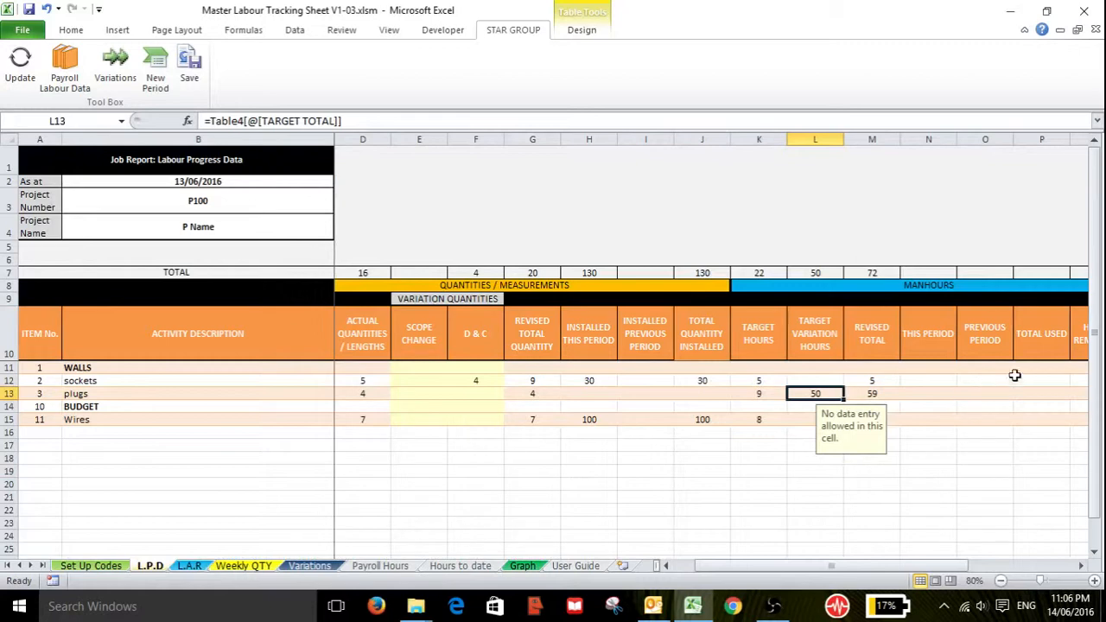
click(1046, 367)
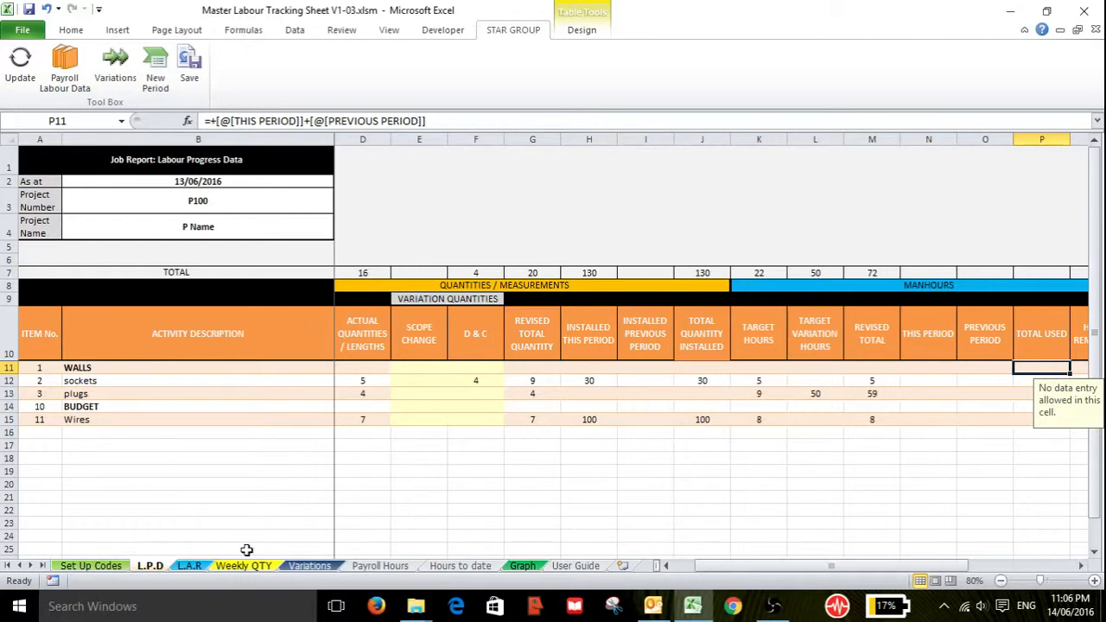
click(190, 566)
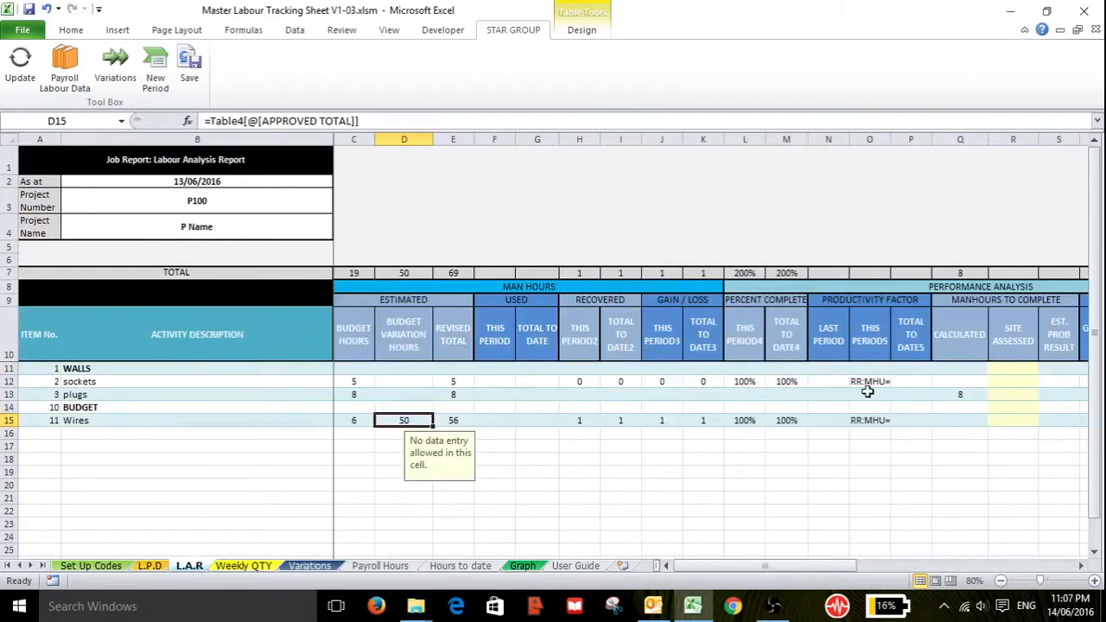
- Read the Weekly QTY and Variations sections of the User Guide
click(566, 567)
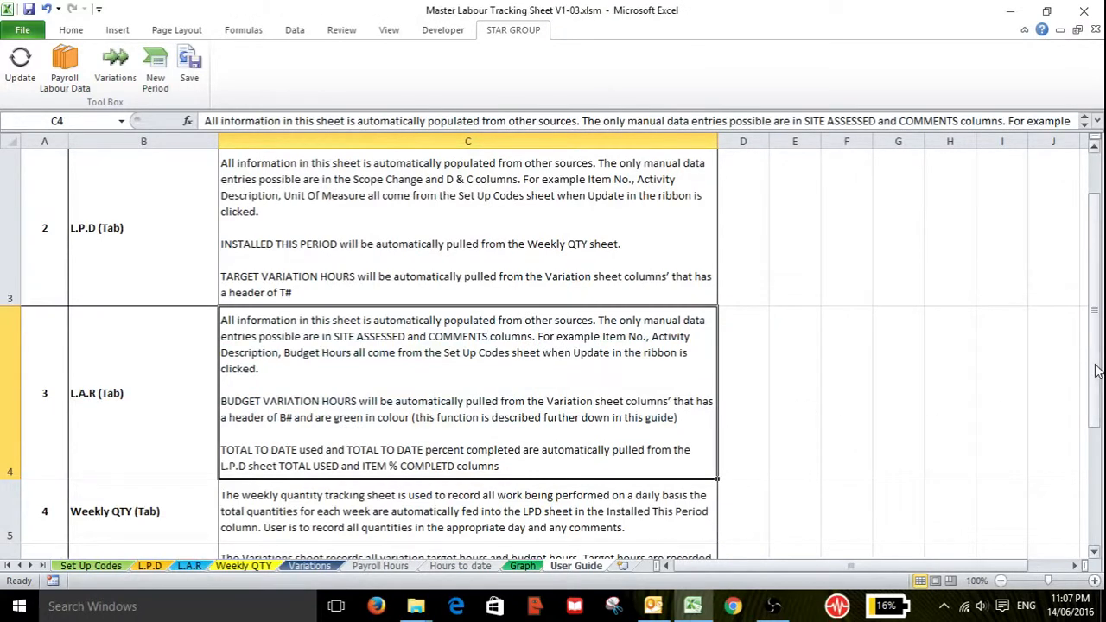
drag(1096, 369, 1096, 380)
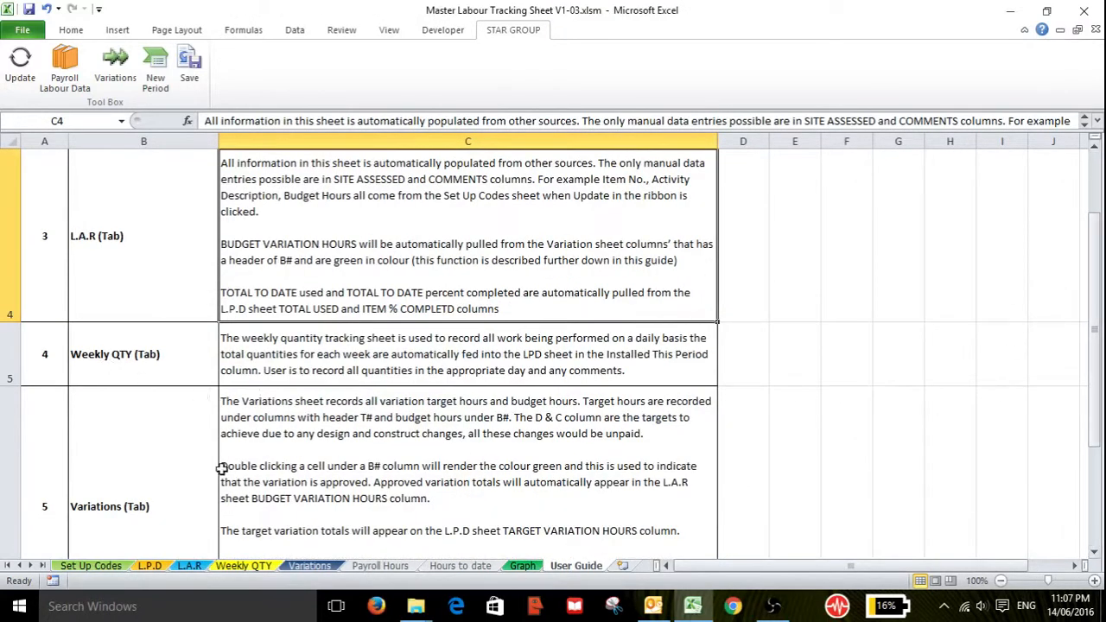
click(248, 567)
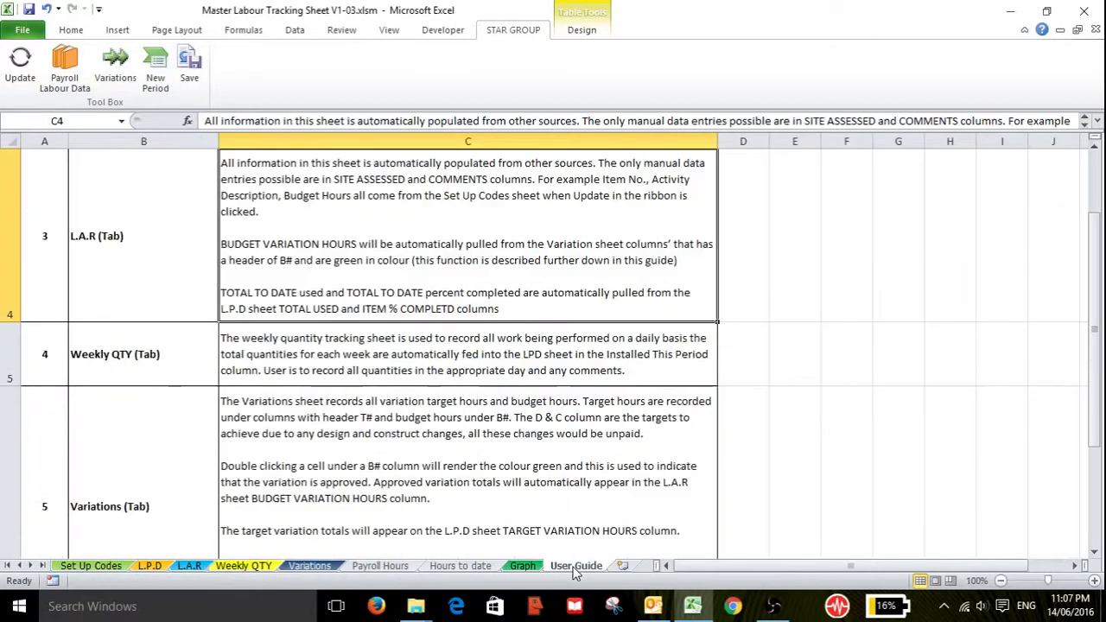
click(575, 566)
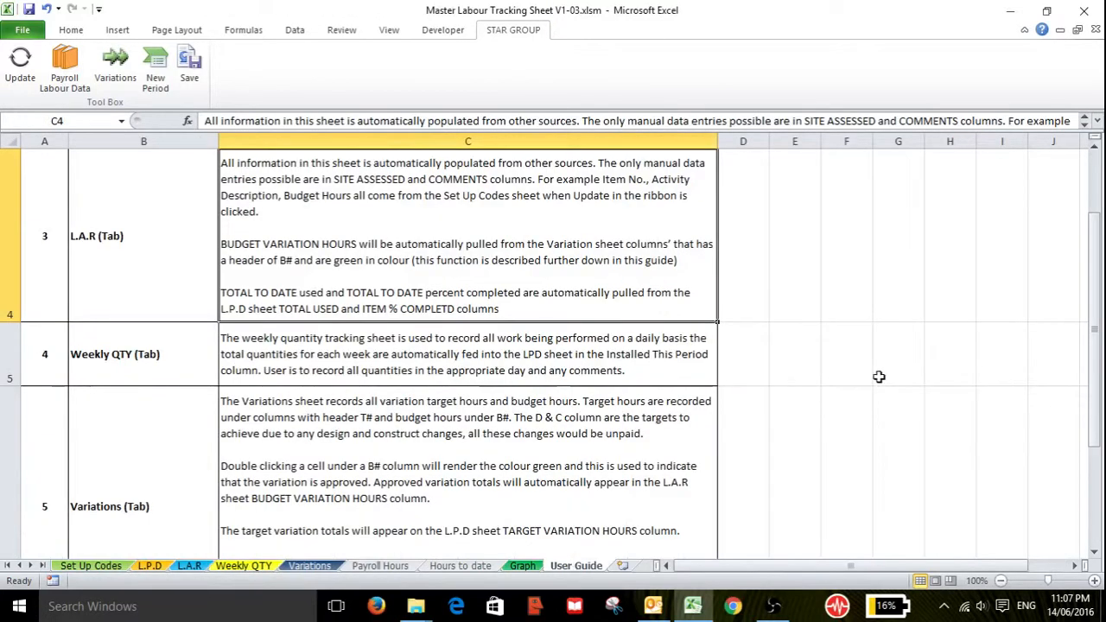
click(1096, 322)
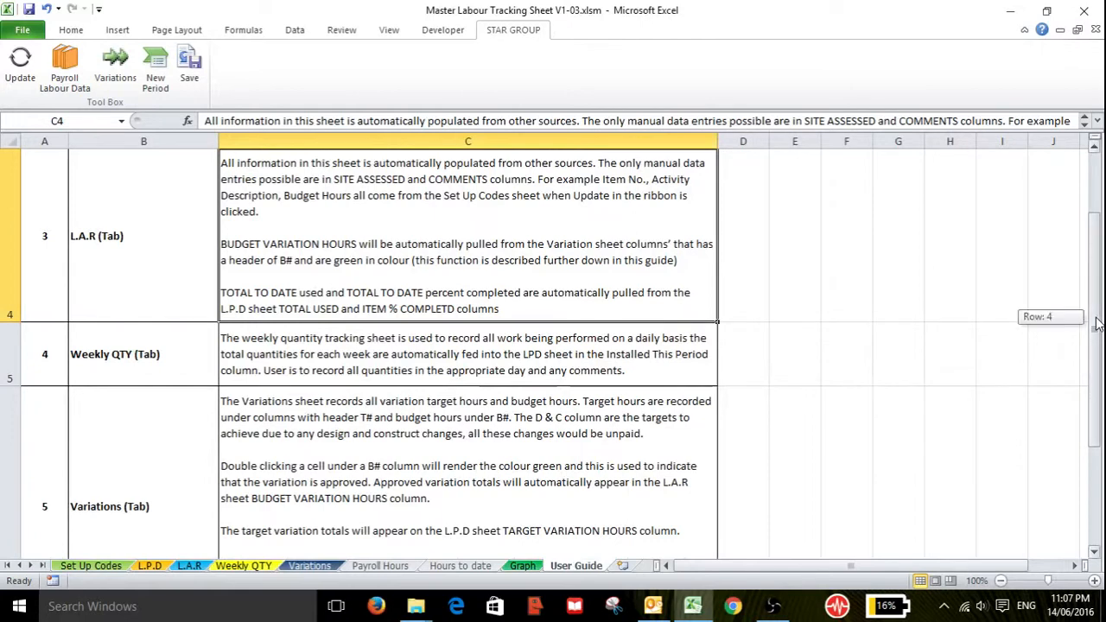
click(367, 483)
- Expand the Variations sheet to 15 variations, and view the added columns up to T15 and B15
click(324, 567)
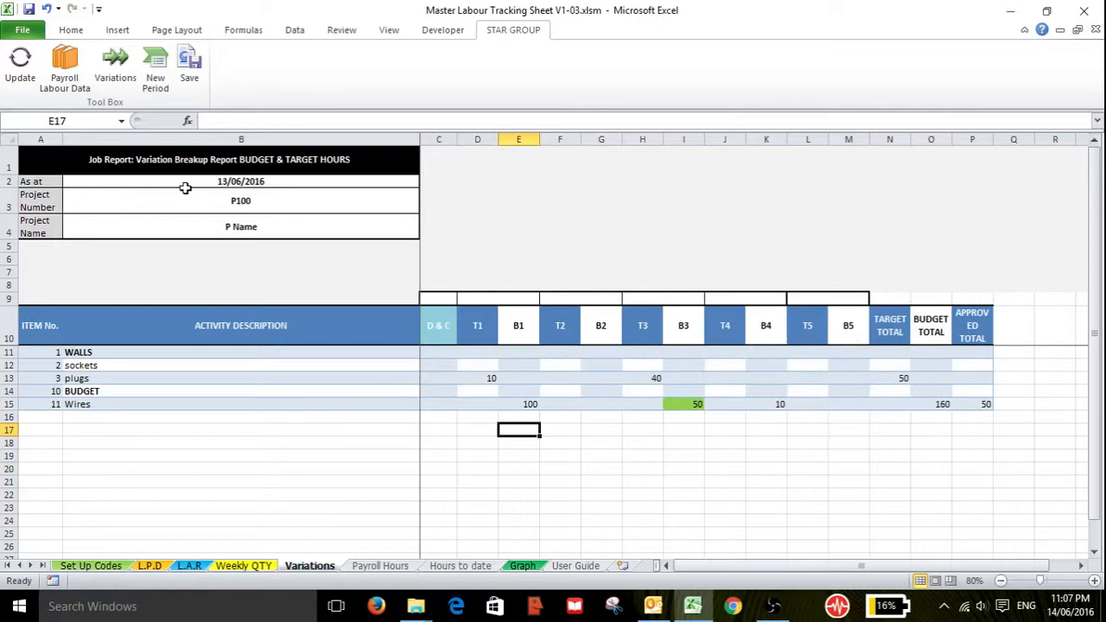
click(115, 81)
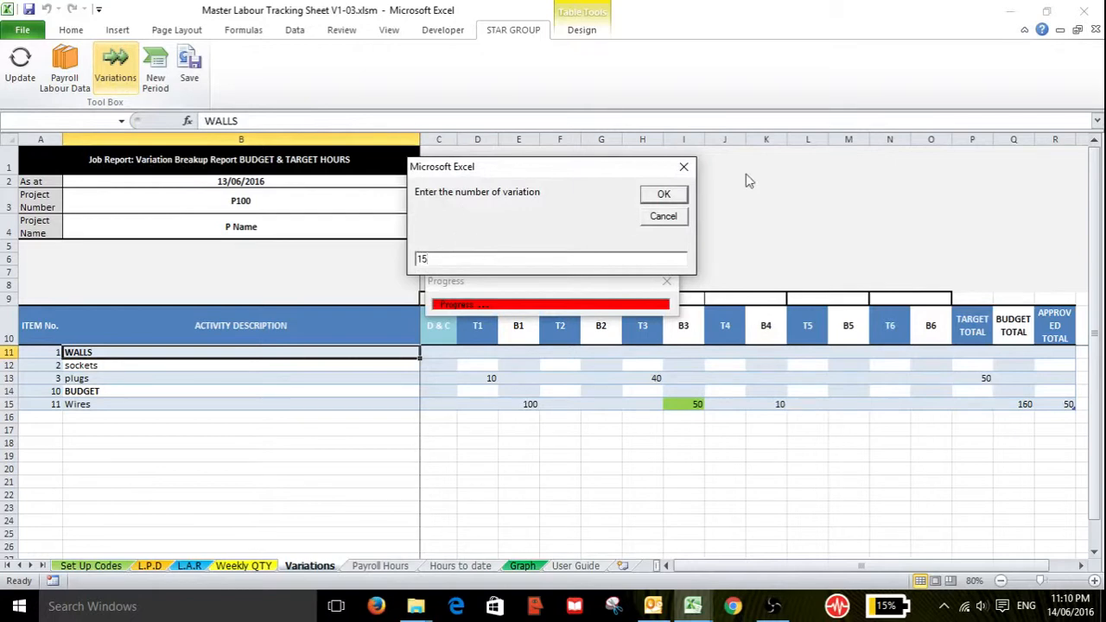
click(663, 194)
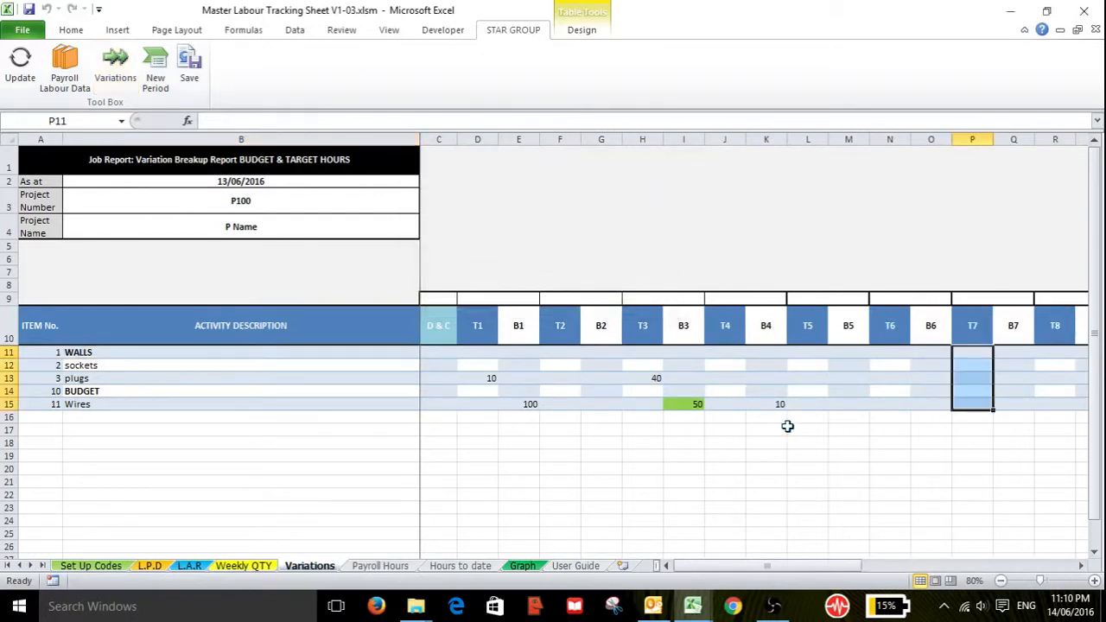
drag(790, 569, 993, 566)
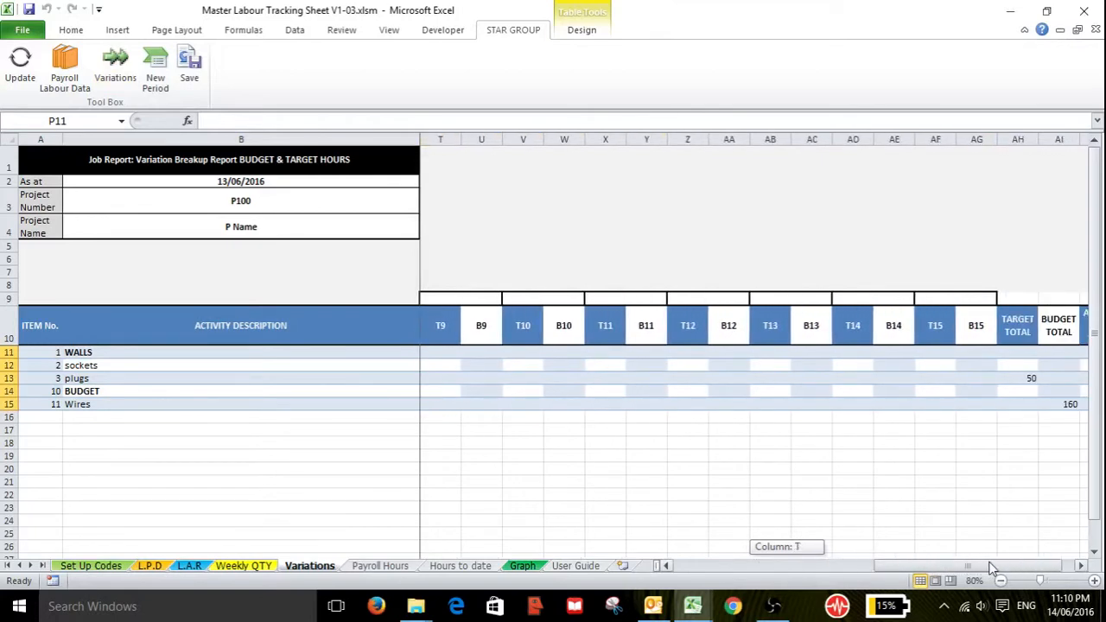
- Enter 100 budget variation hours in B15 for plugs and mark them as approved, turning the cell green
click(976, 381)
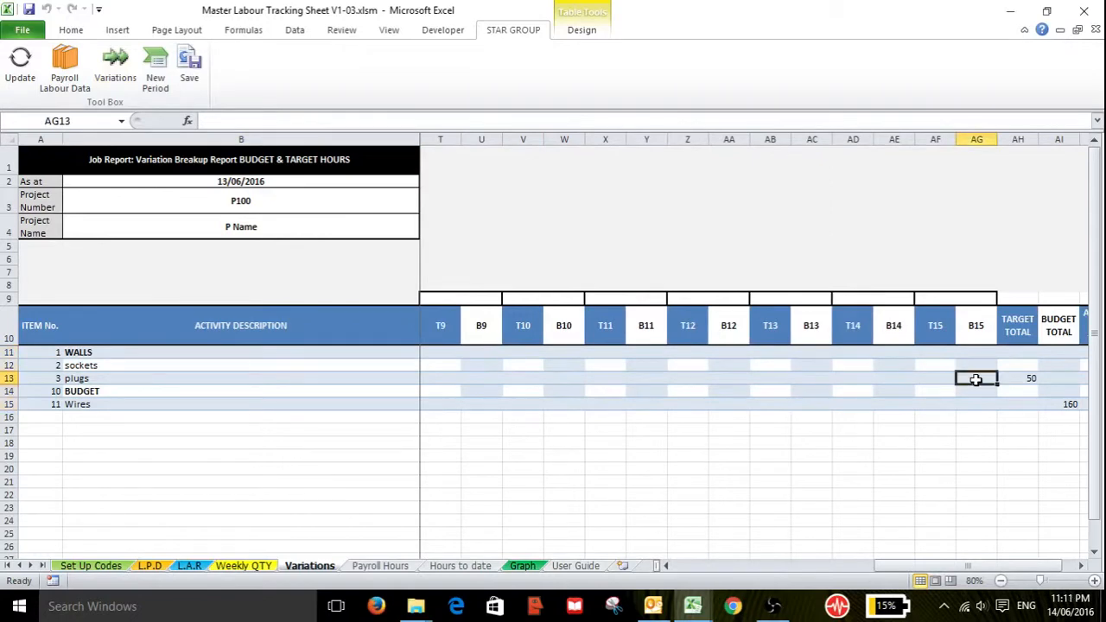
text(1)
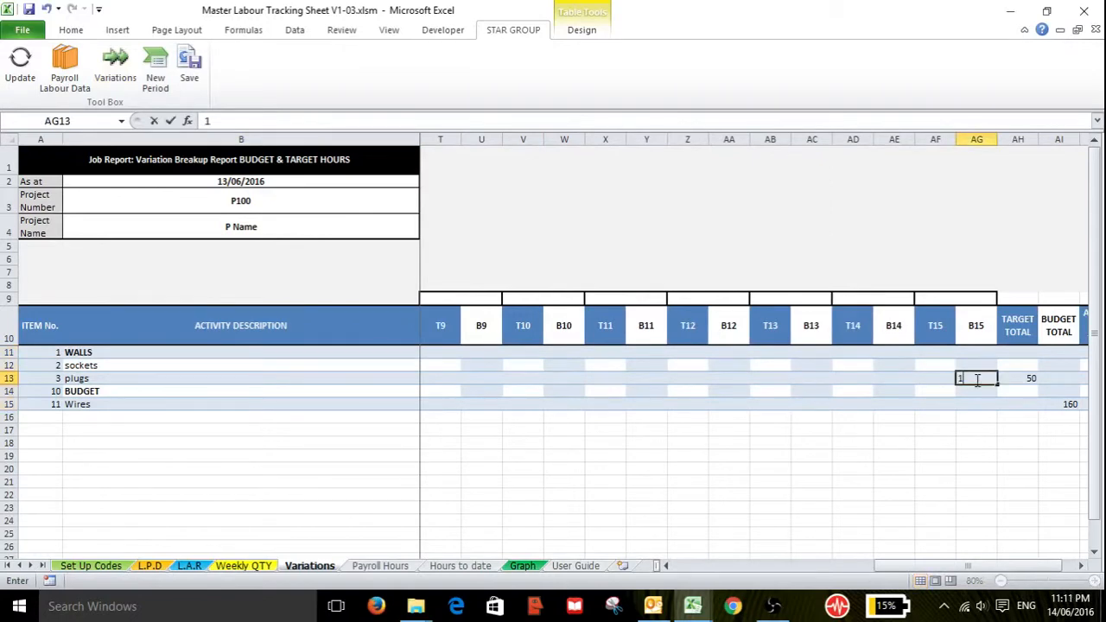
text(00)
click(979, 353)
click(973, 378)
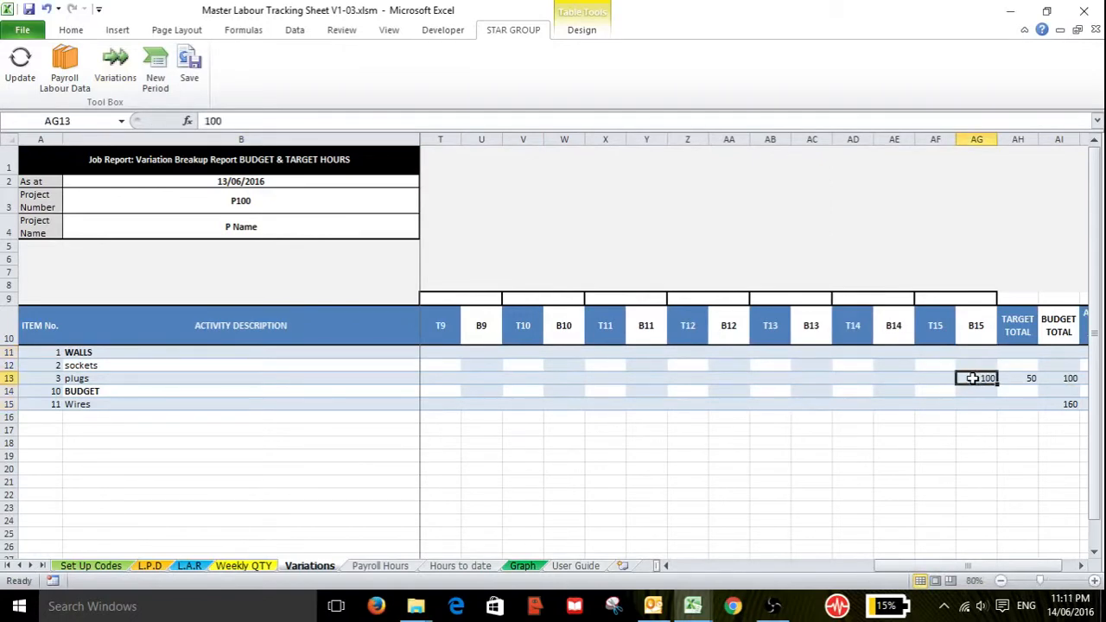
- Check the Budget Variation Hours cell of plugs on the L.A.R sheet
click(190, 566)
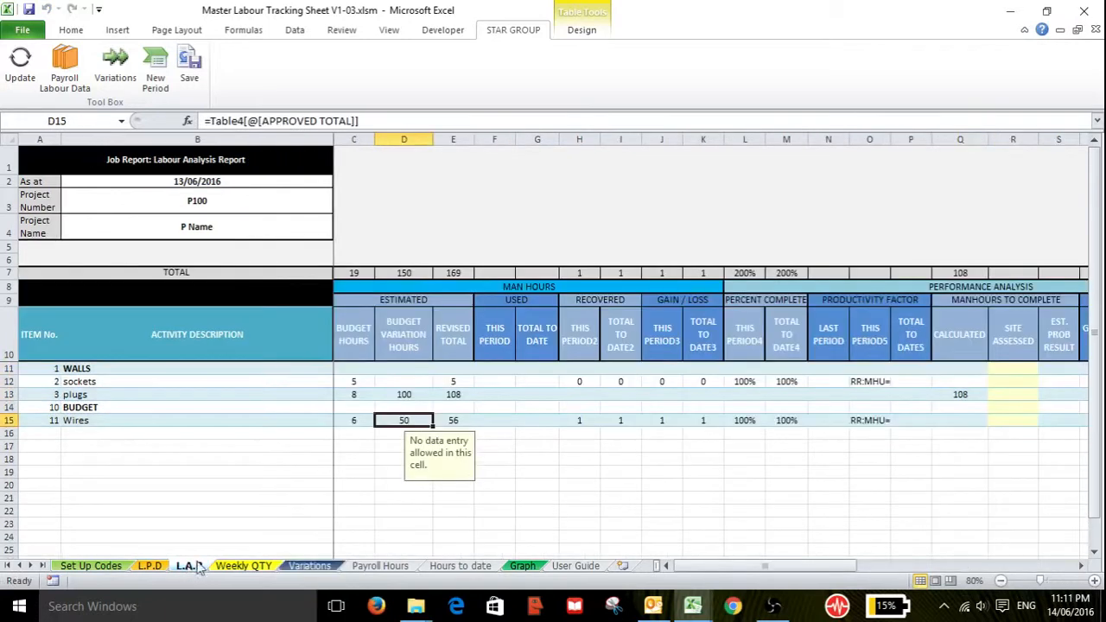
click(147, 394)
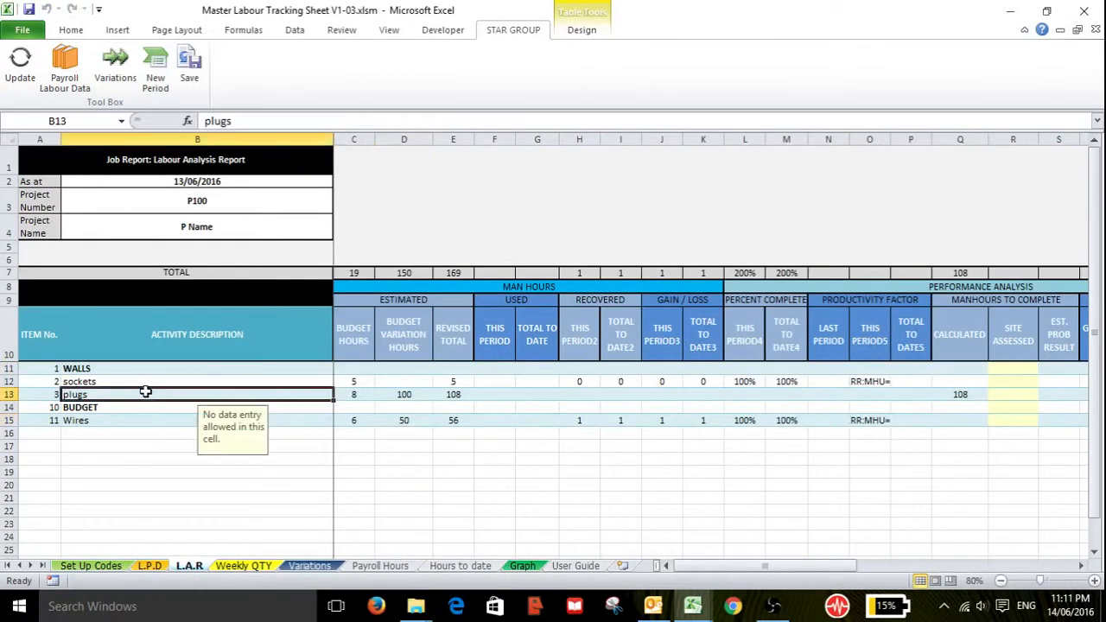
click(382, 396)
- Expand the Variations sheet to 100 variations, and view the last added columns and the totals beside them
click(310, 566)
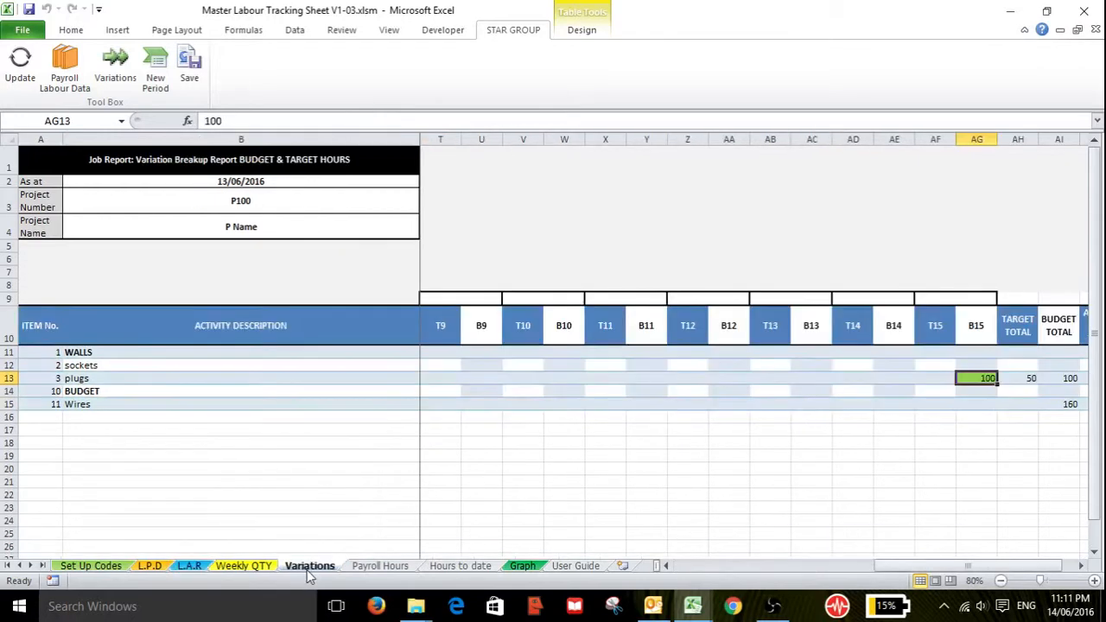
click(115, 62)
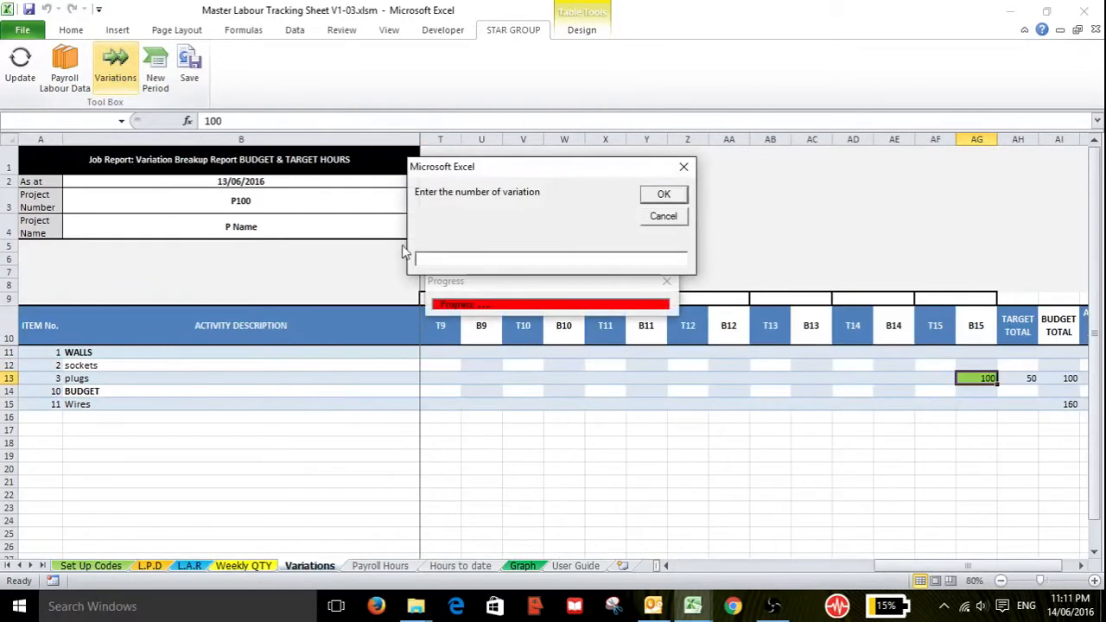
text(100)
click(663, 194)
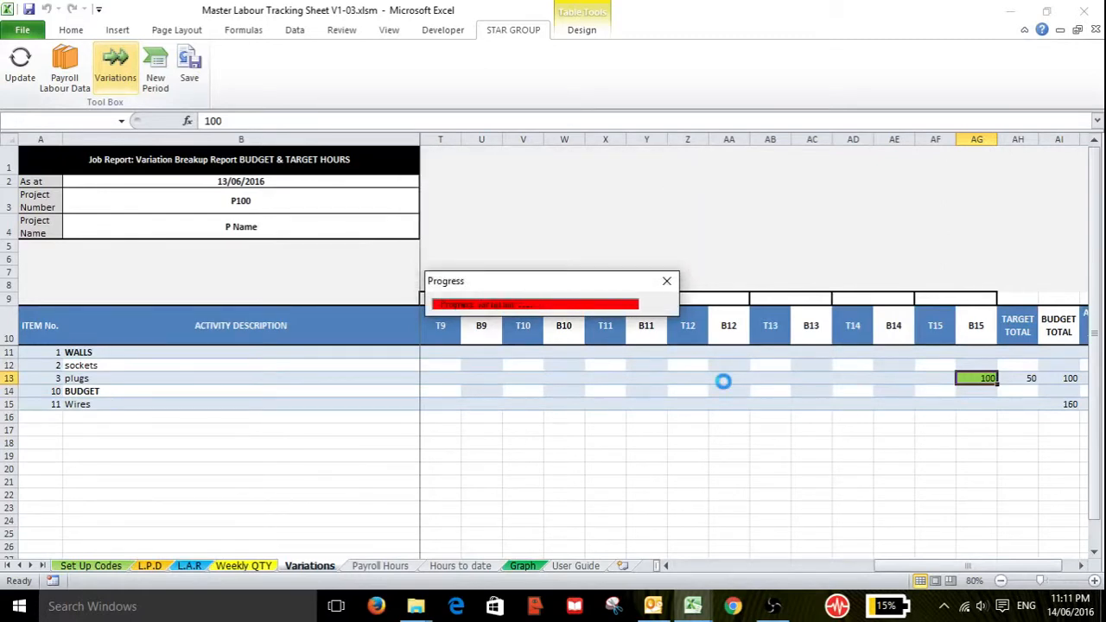
drag(726, 568, 1060, 550)
click(739, 512)
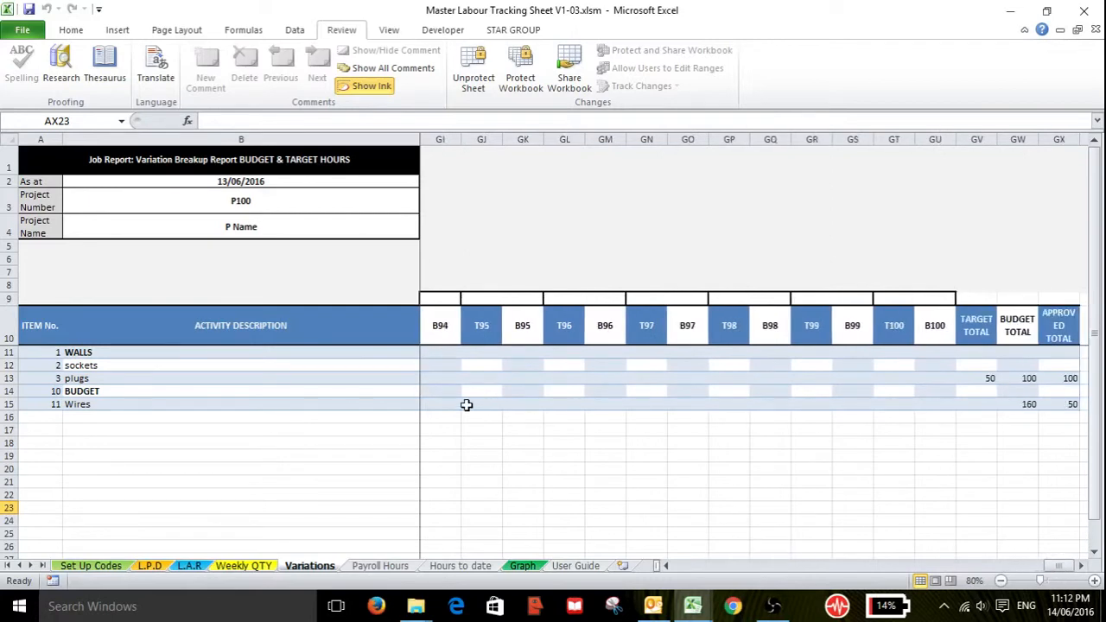
click(45, 364)
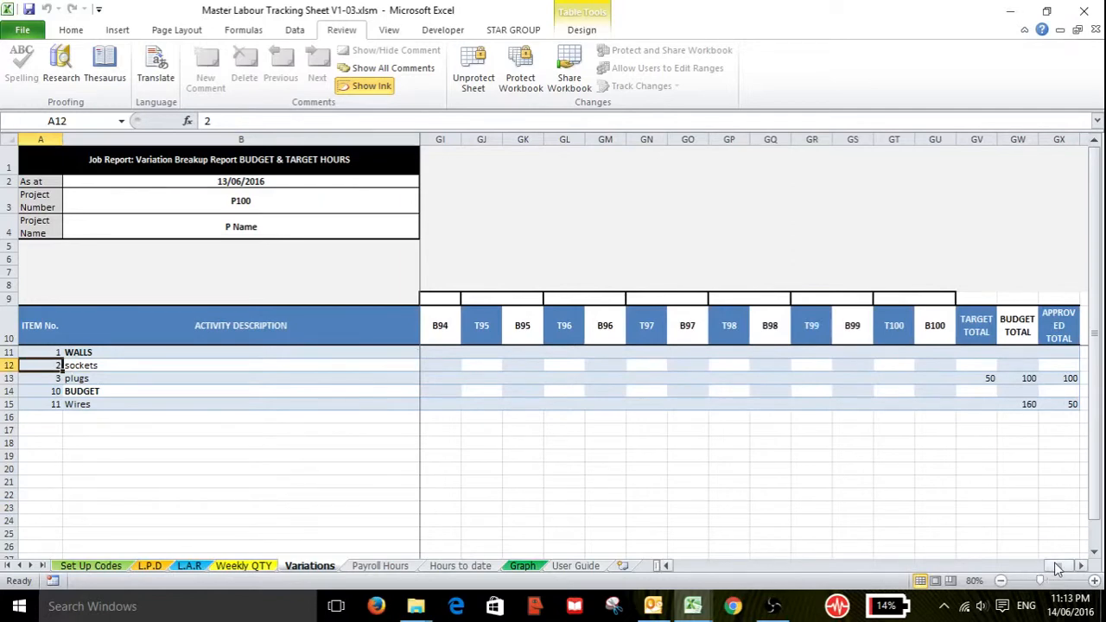
mouse_move(1056, 566)
mouse_down()
mouse_move(1044, 566)
mouse_move(1054, 568)
mouse_up()
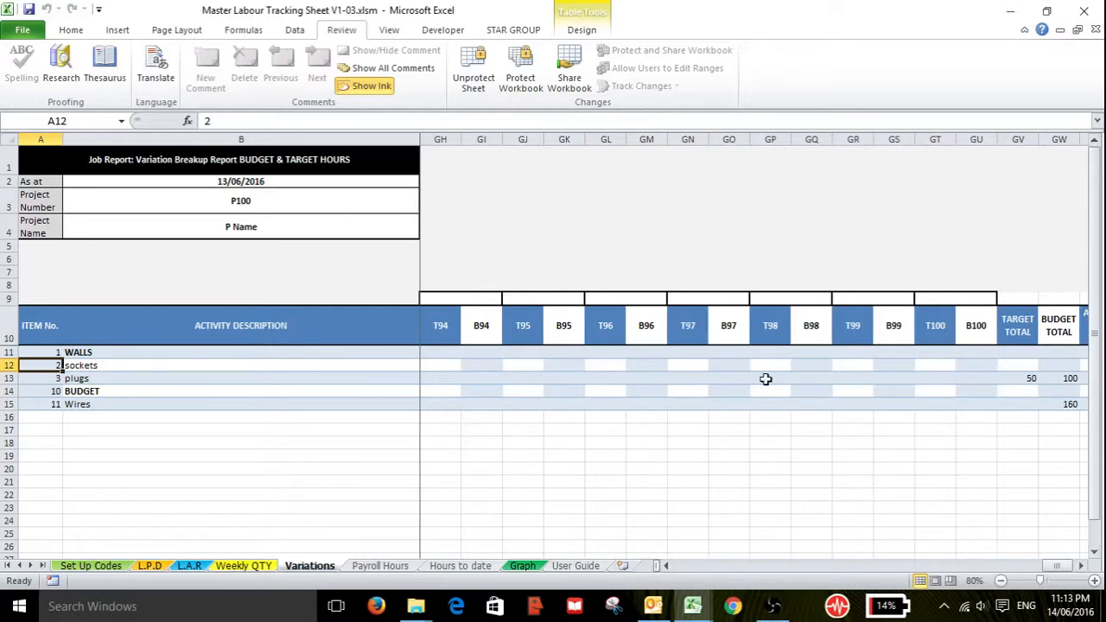
- Read the Payroll Hours section of the User Guide, and look over the Payroll Hours and Hours to date sheets
click(574, 567)
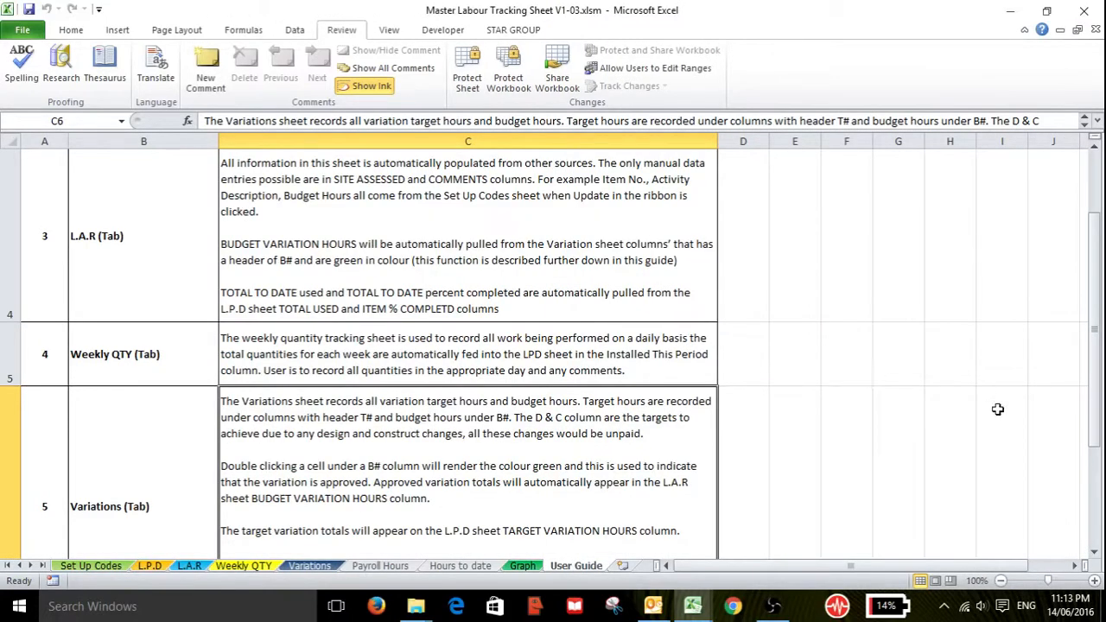
drag(1095, 413, 1097, 457)
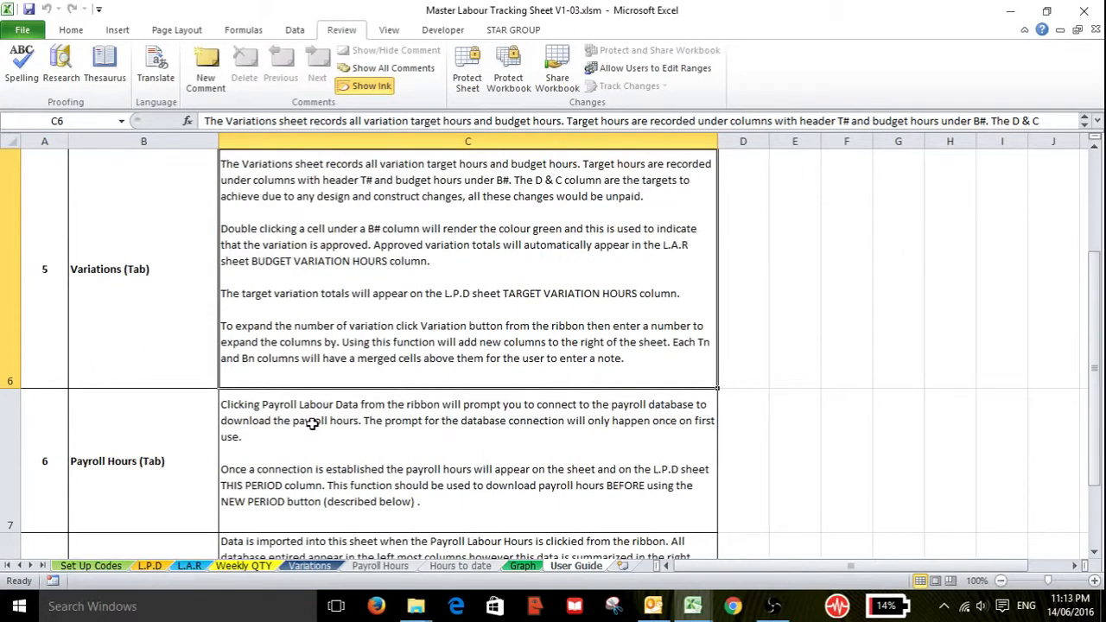
click(370, 567)
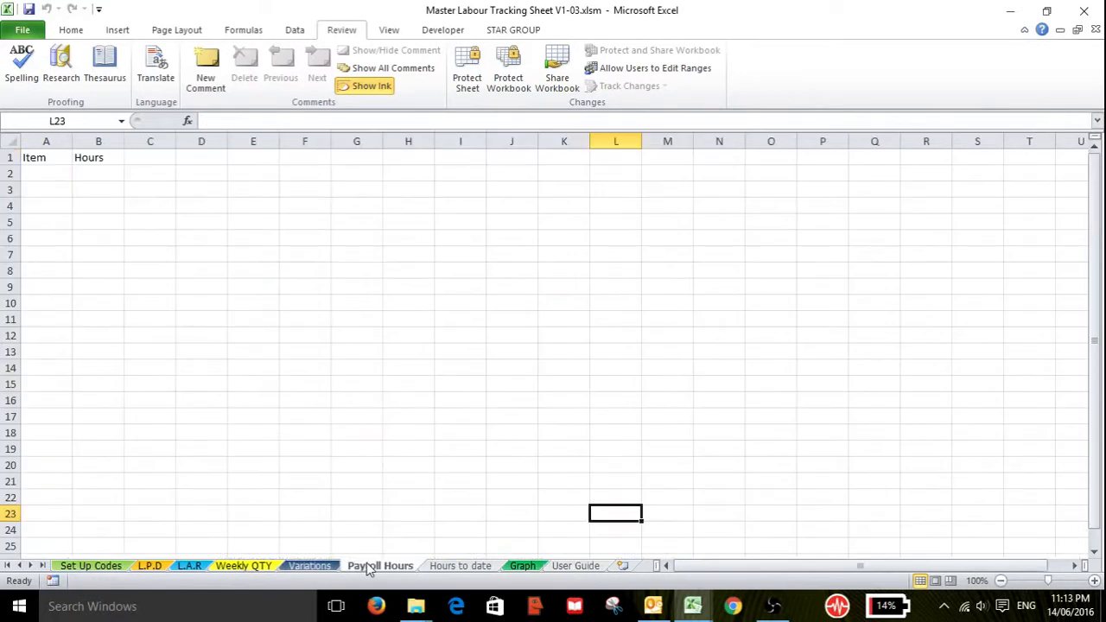
click(459, 566)
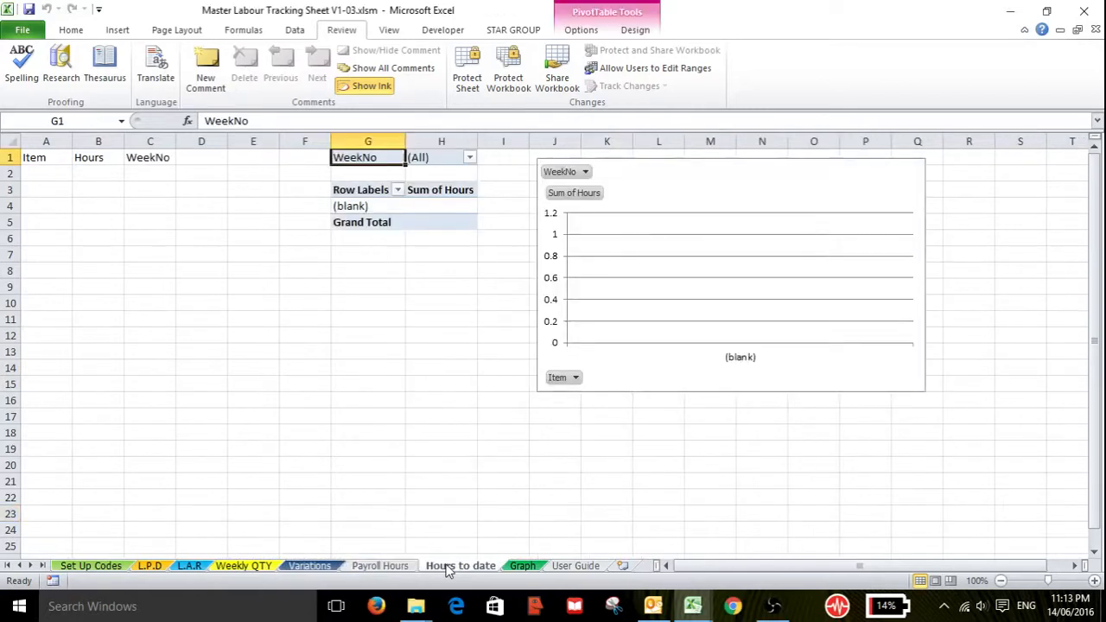
click(381, 567)
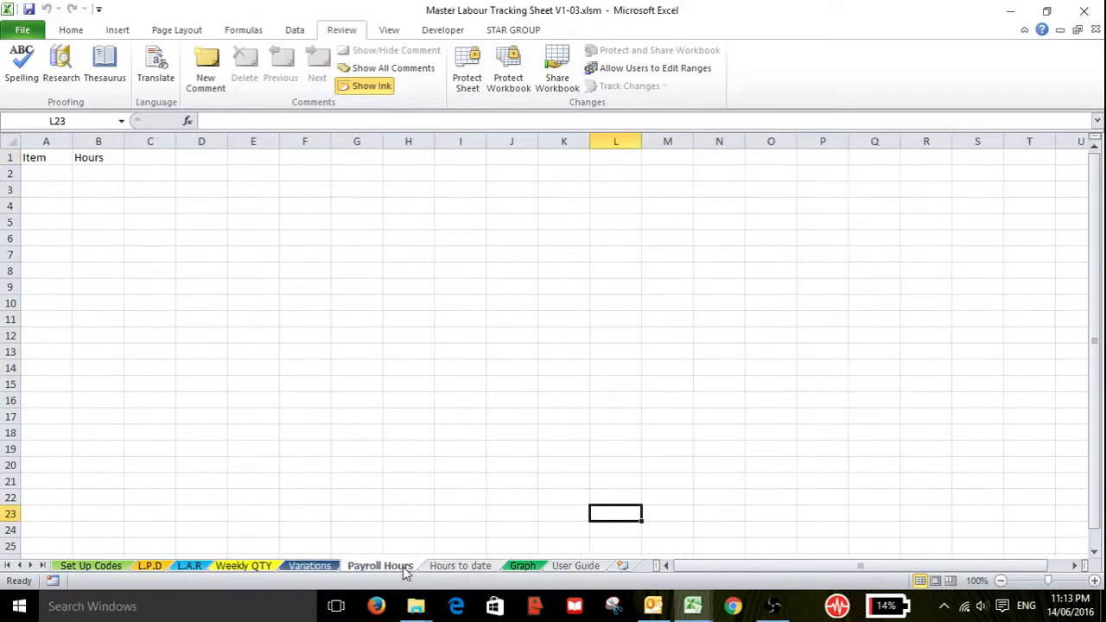
click(566, 568)
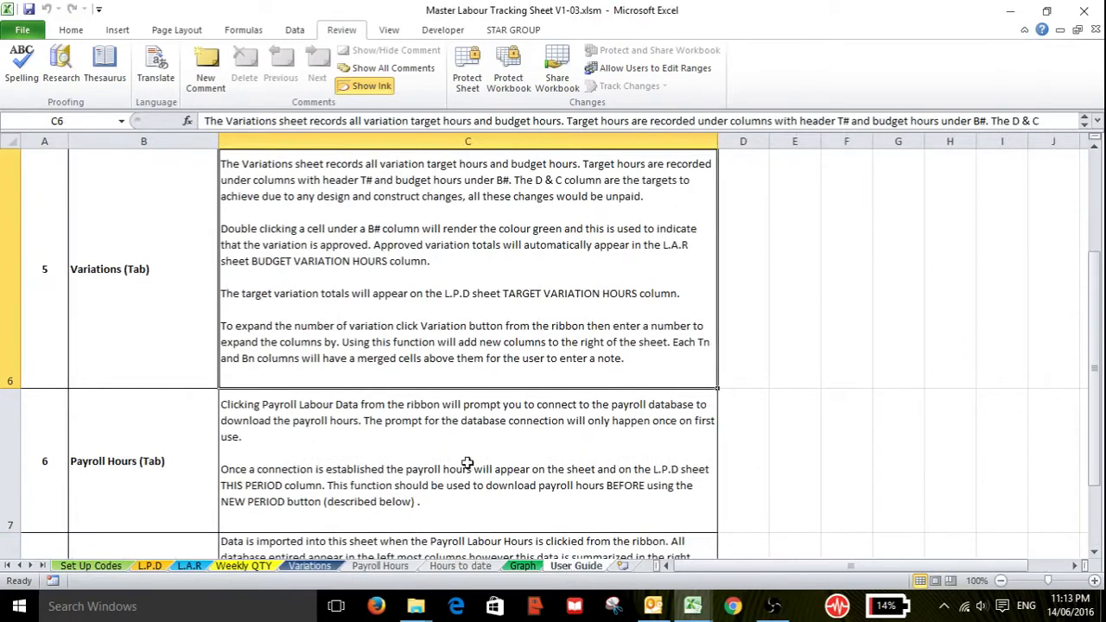
- Look at the first This Period manhours cell on the L.P.D sheet and return to the User Guide
click(151, 567)
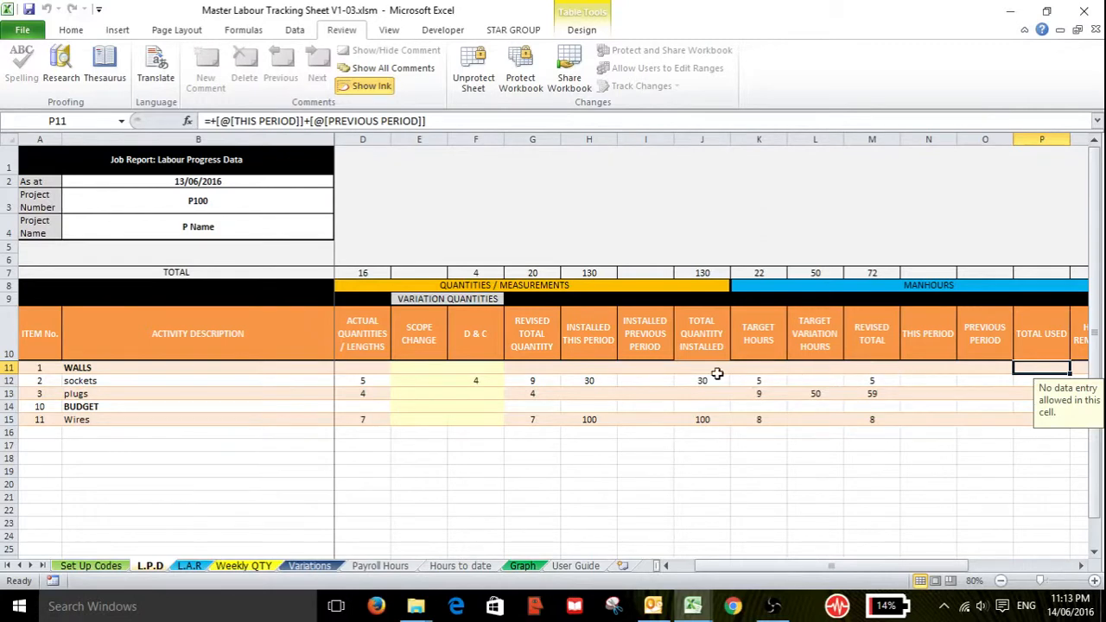
drag(810, 569, 828, 539)
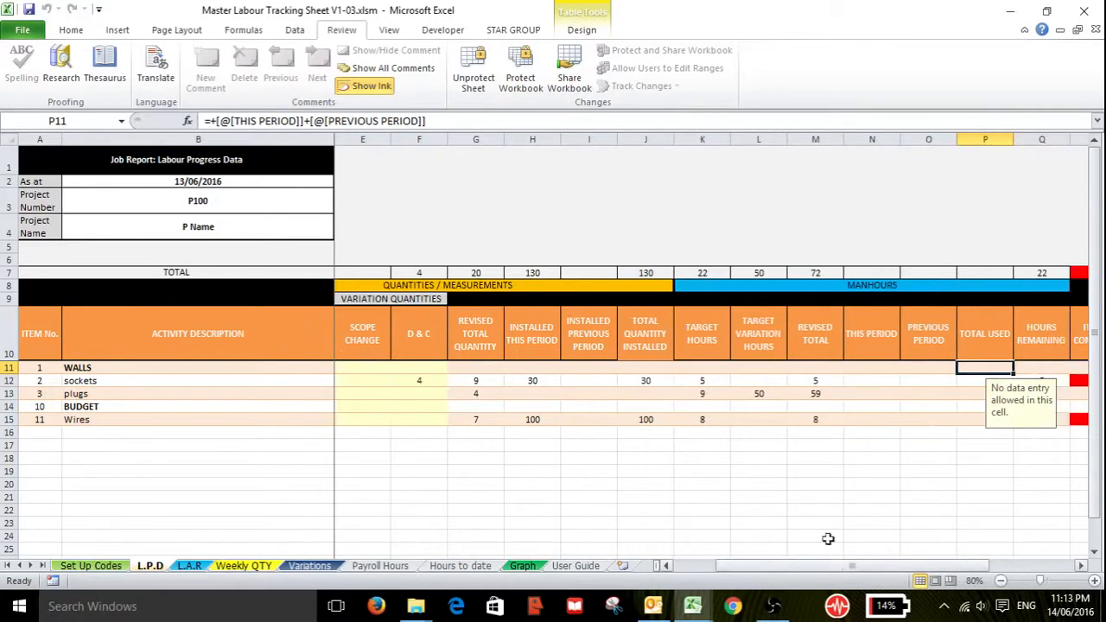
click(860, 367)
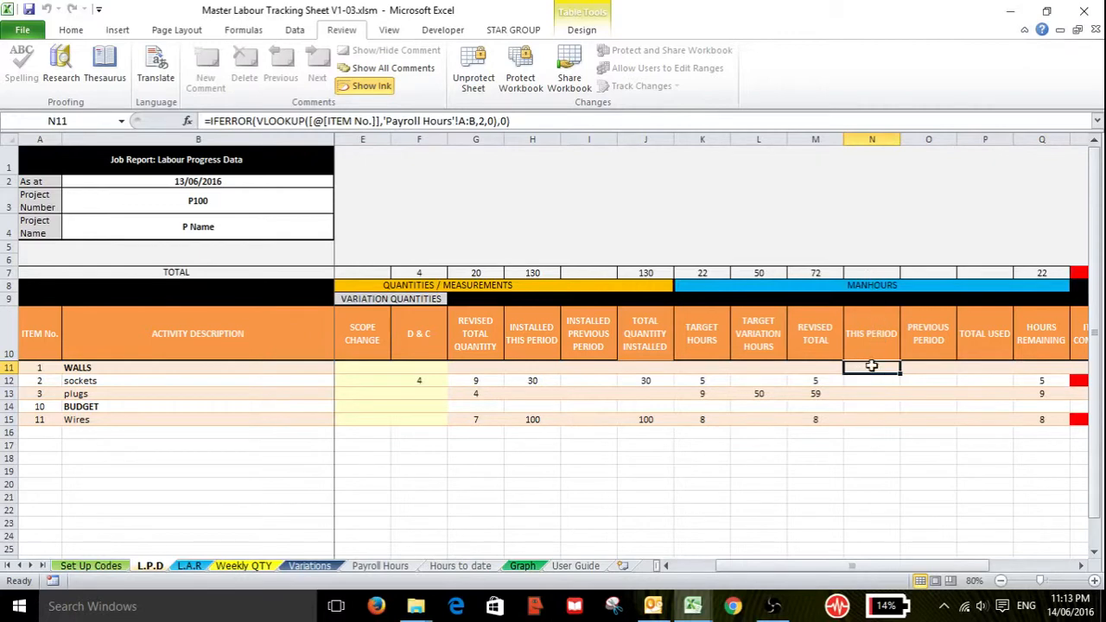
click(568, 567)
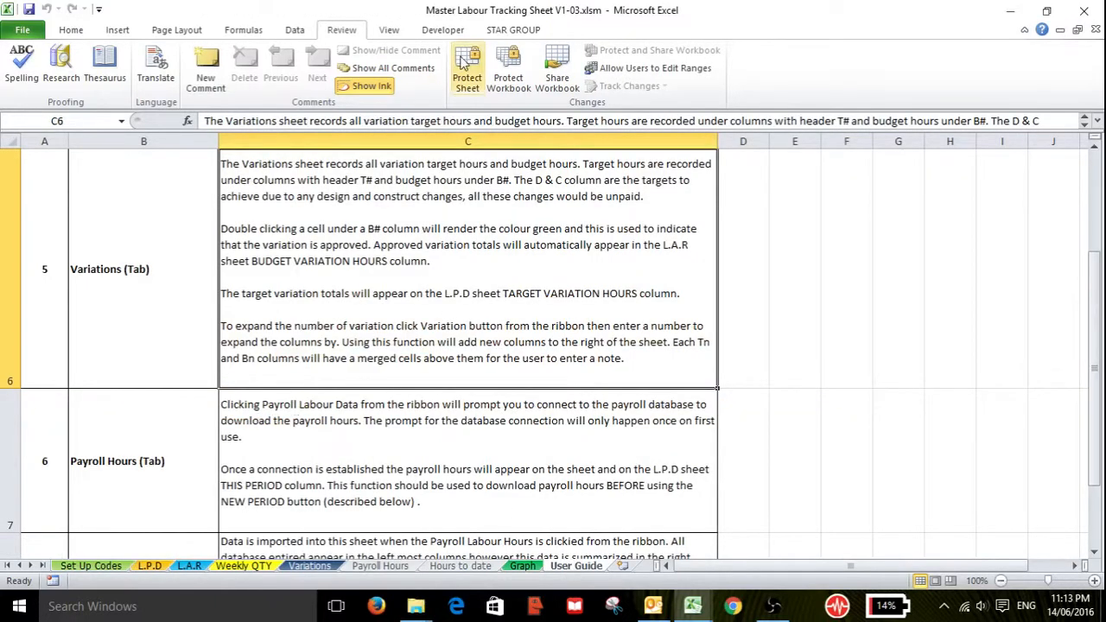
- Start the payroll labour data import from the Set Up Codes sheet and proceed to choosing the database file
click(508, 32)
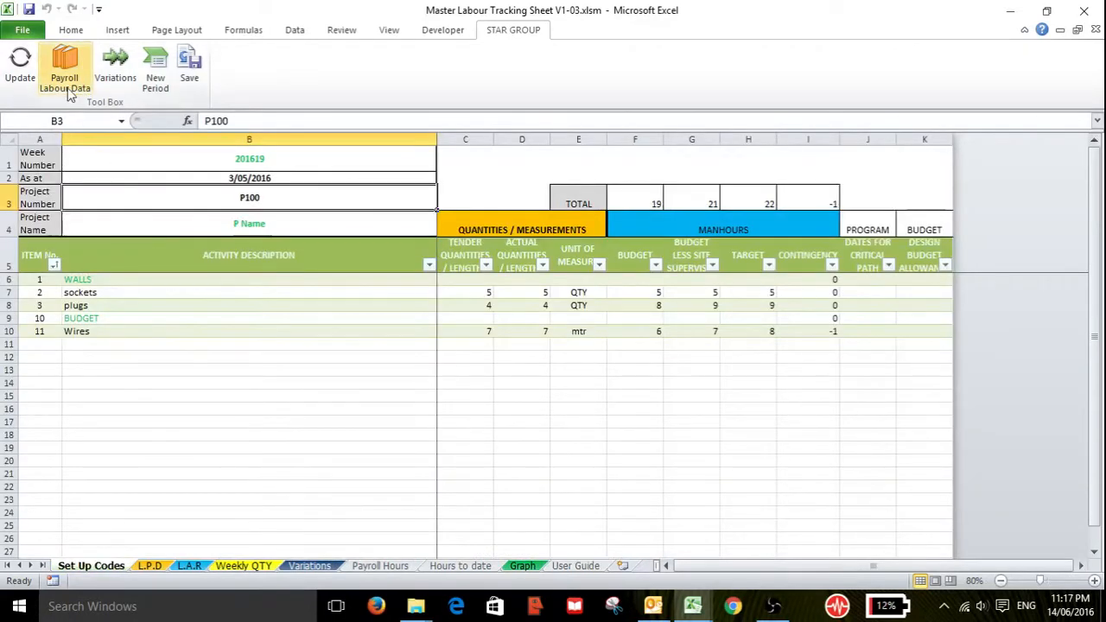
click(628, 161)
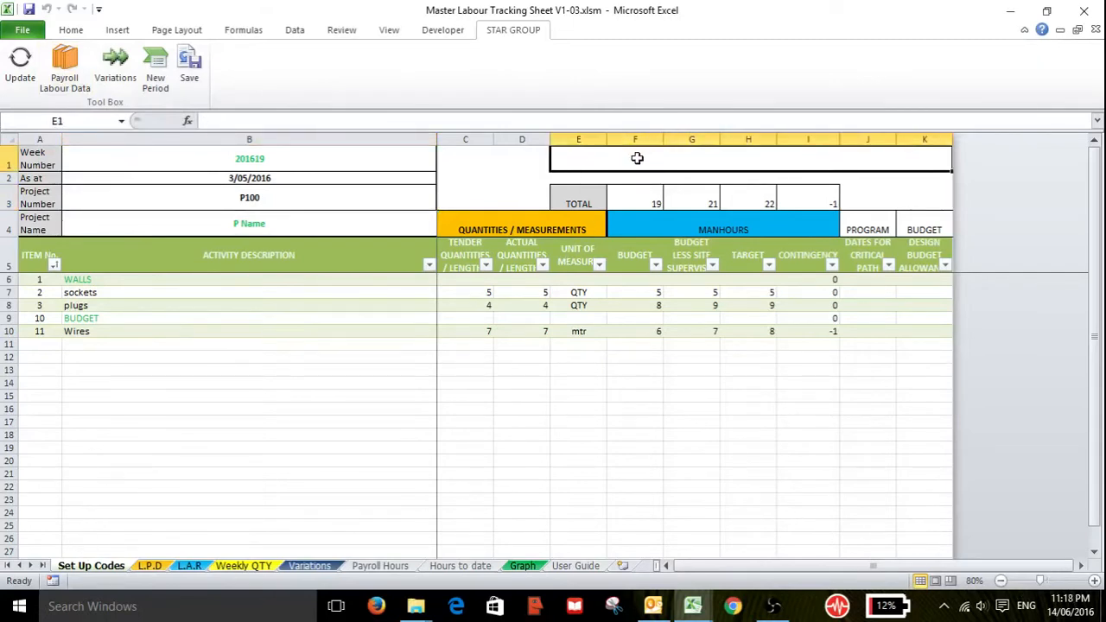
click(74, 84)
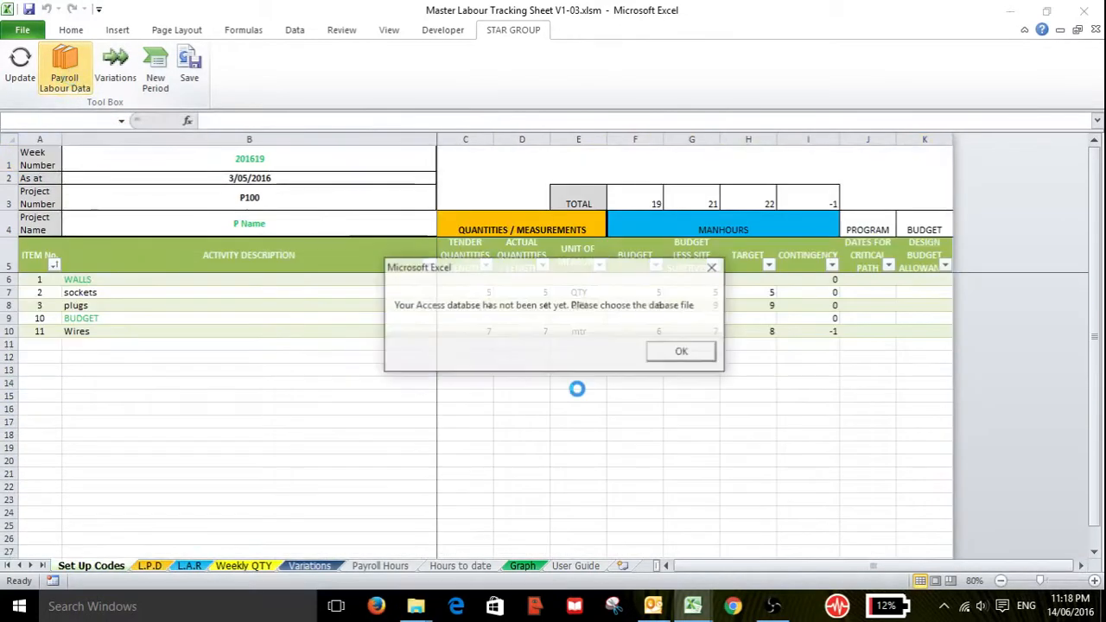
click(679, 354)
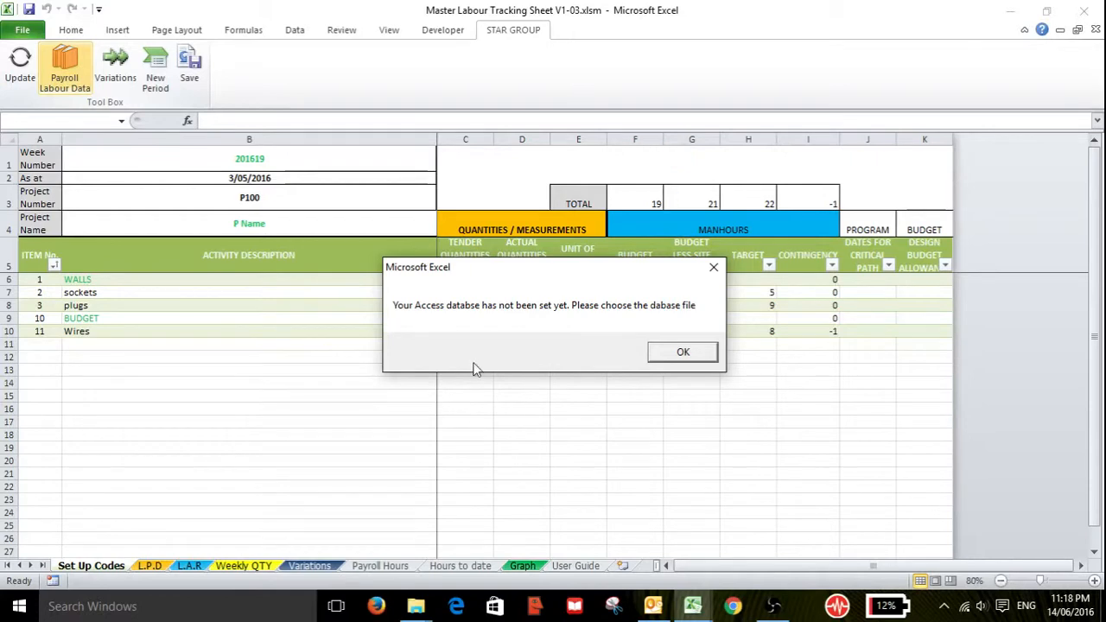
click(672, 362)
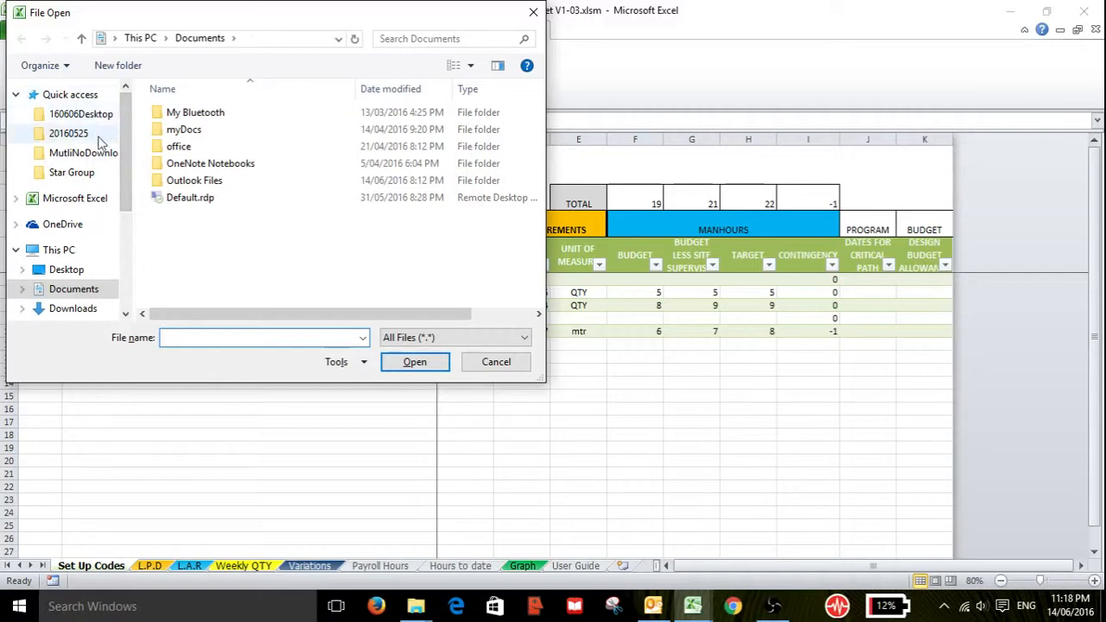
- Browse drive C to the Clients2015090 folder inside the user profile's Google Drive folder
click(82, 270)
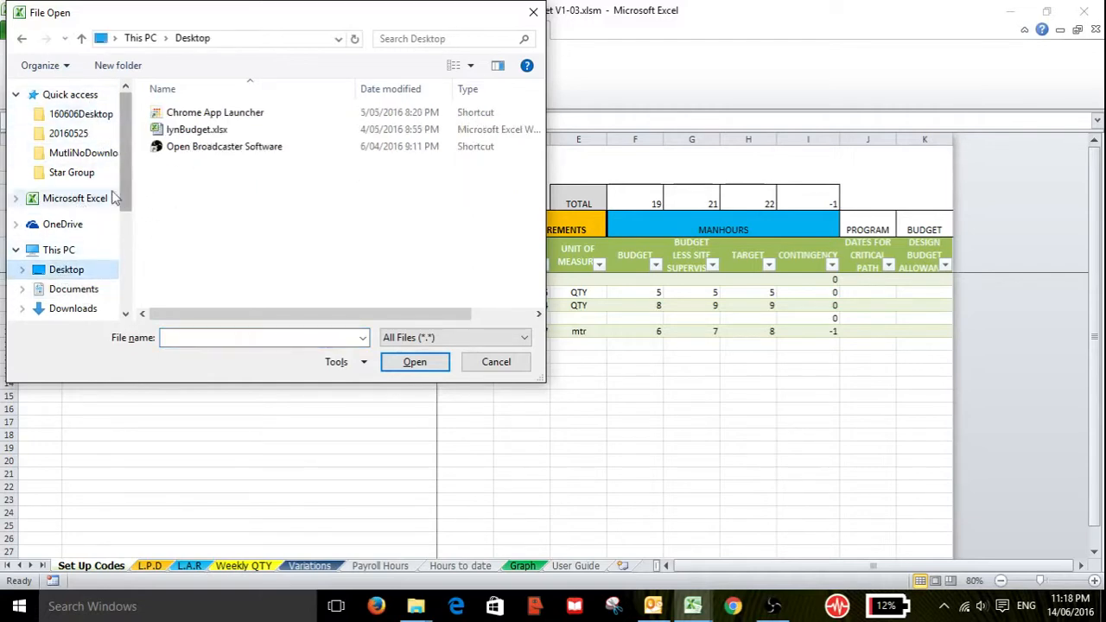
scroll(127, 202, down, 1)
scroll(127, 202, down, 3)
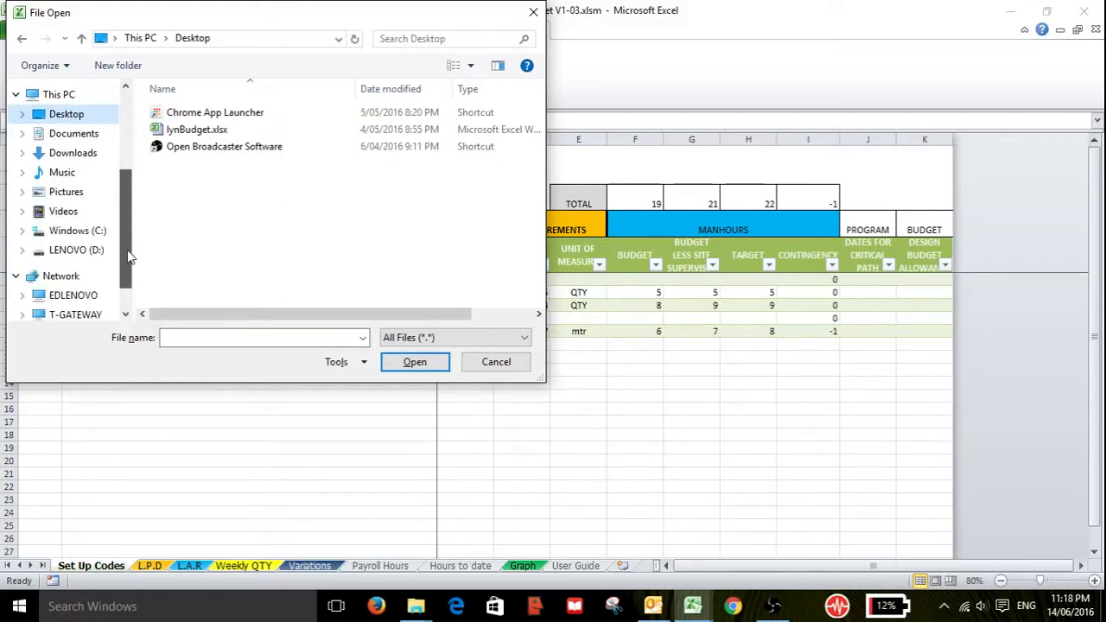
click(86, 205)
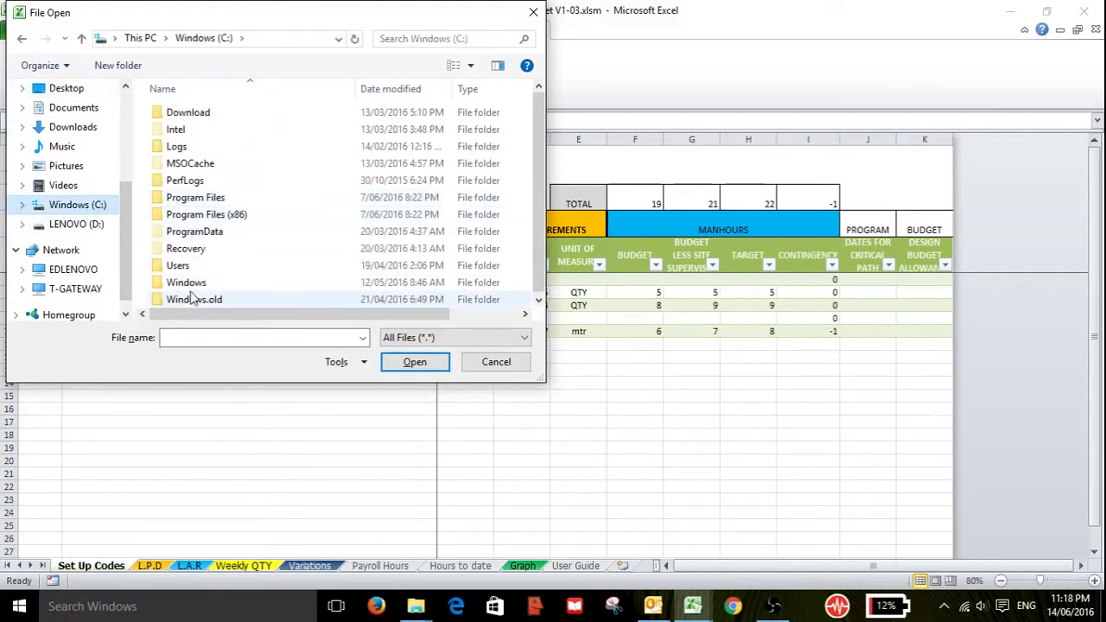
double_click(178, 266)
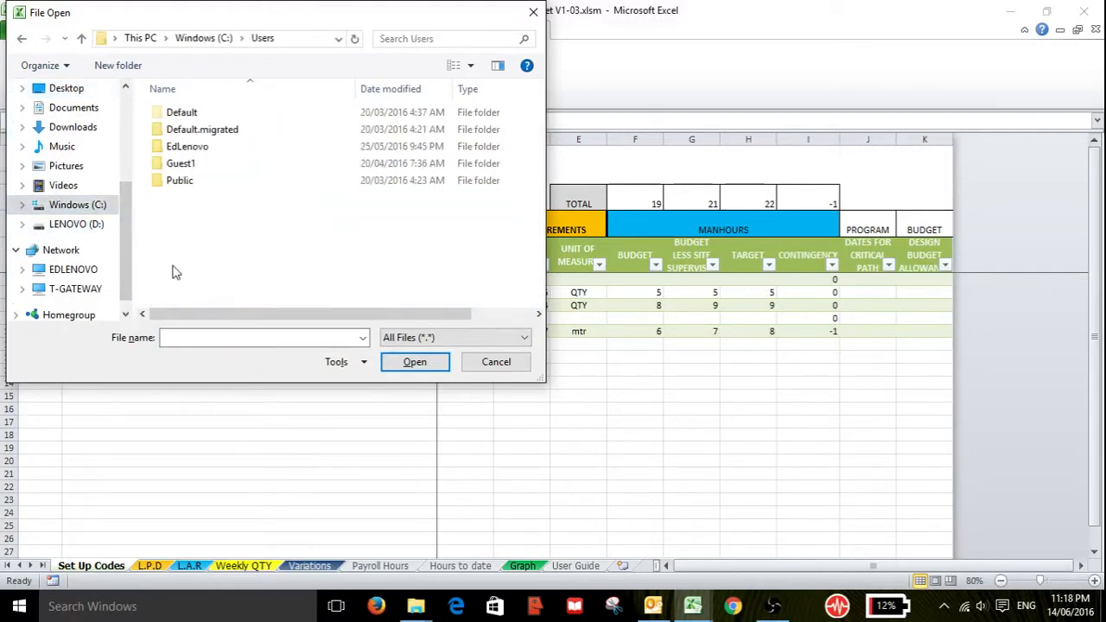
double_click(181, 147)
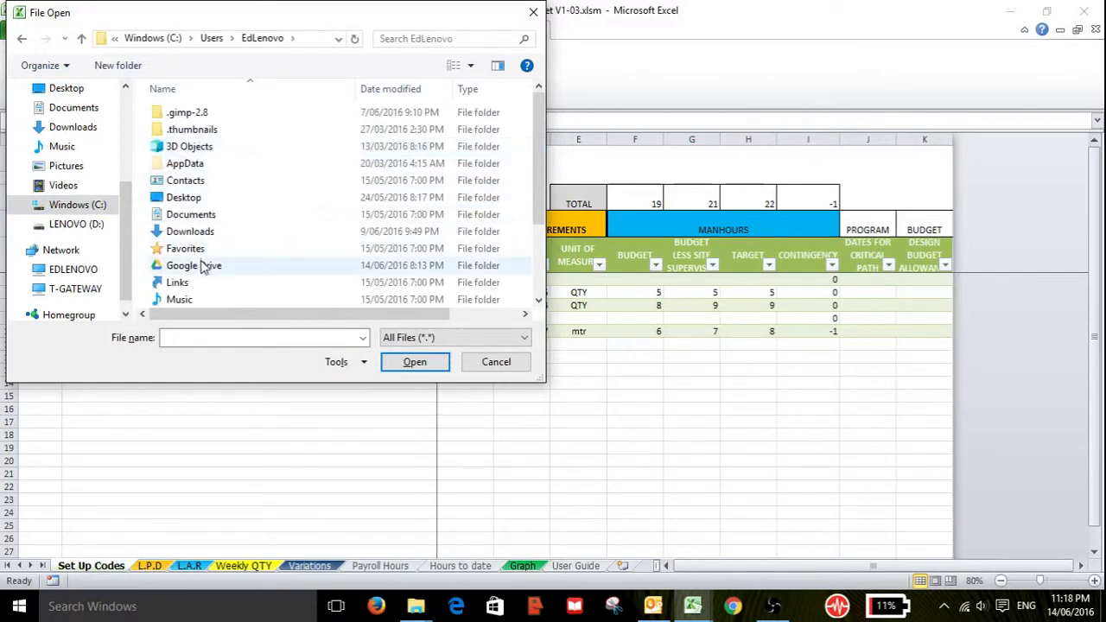
double_click(197, 266)
double_click(205, 132)
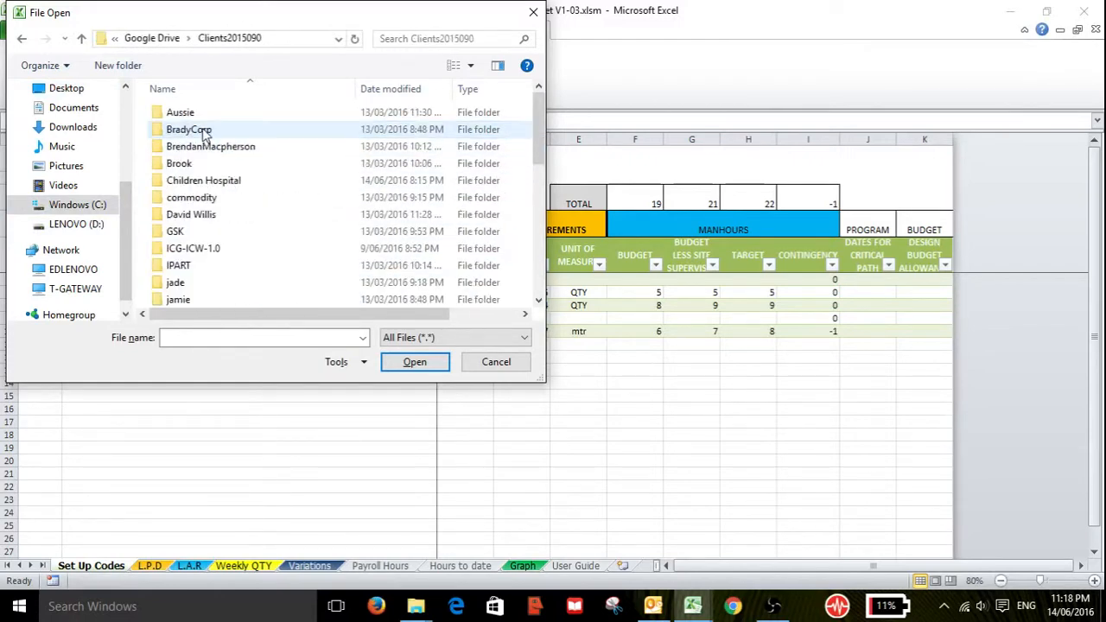
- Open New Microsoft Access Database.accdb from the Star Group folder as the payroll database
text(st)
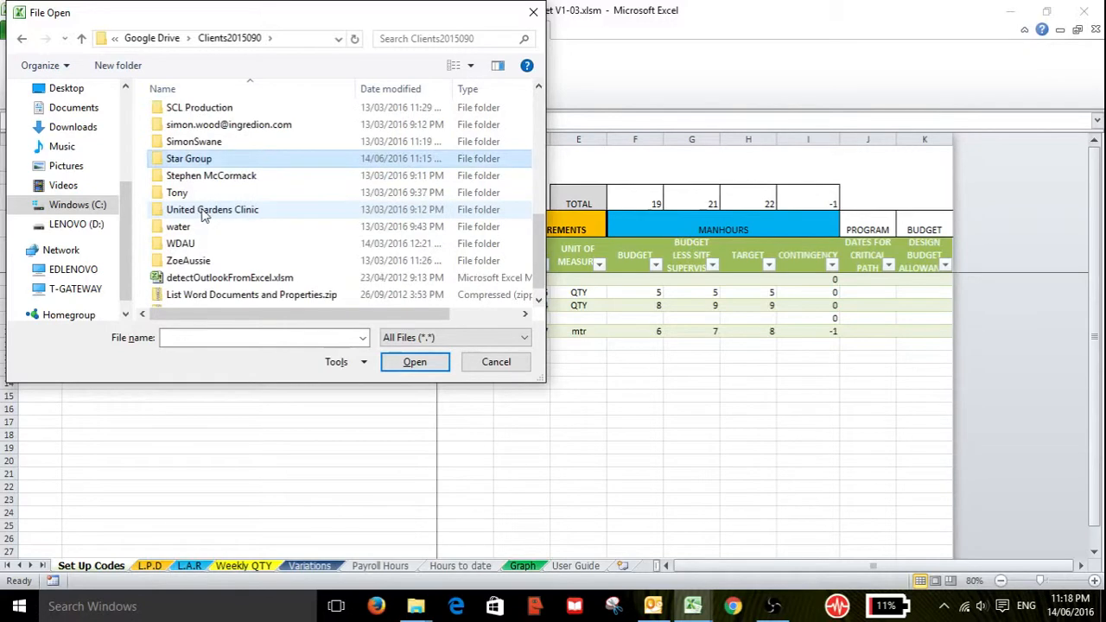
double_click(207, 159)
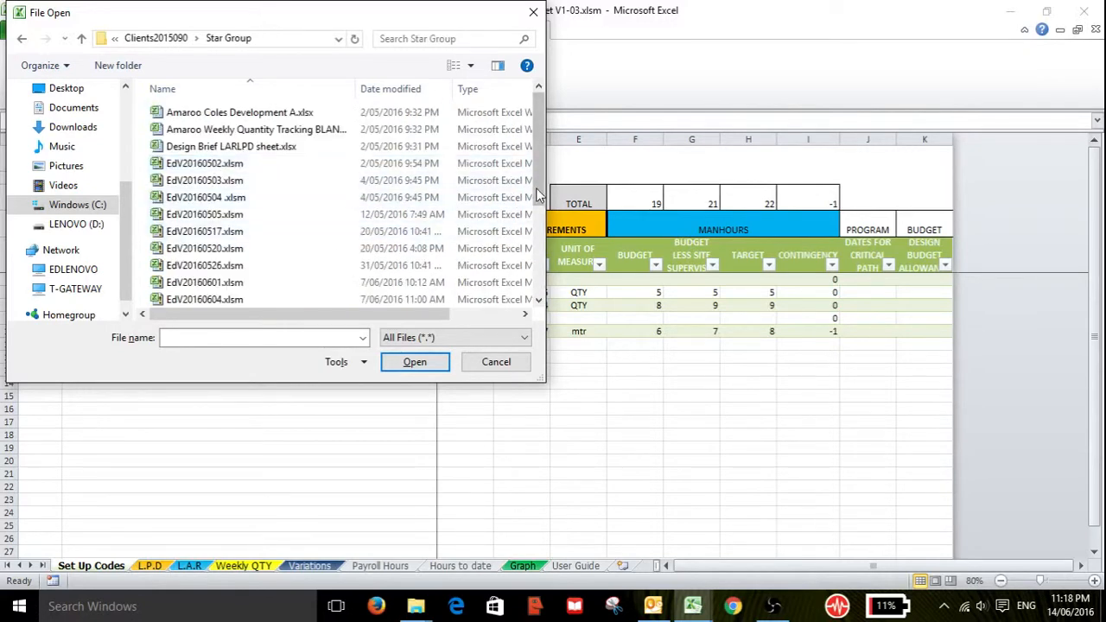
drag(536, 194, 537, 279)
click(316, 281)
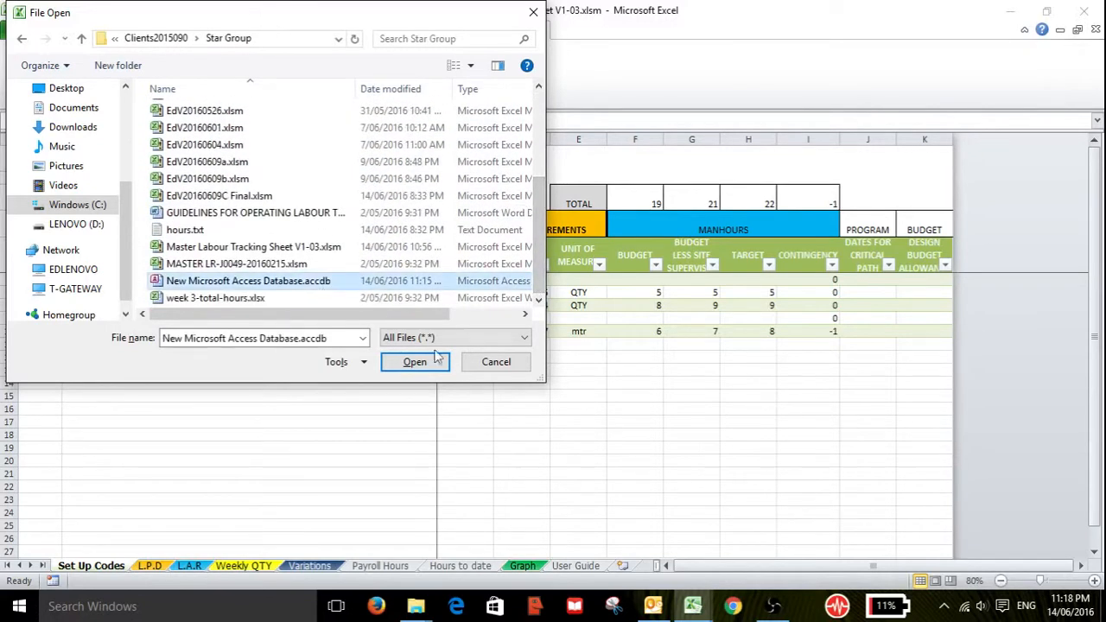
click(428, 361)
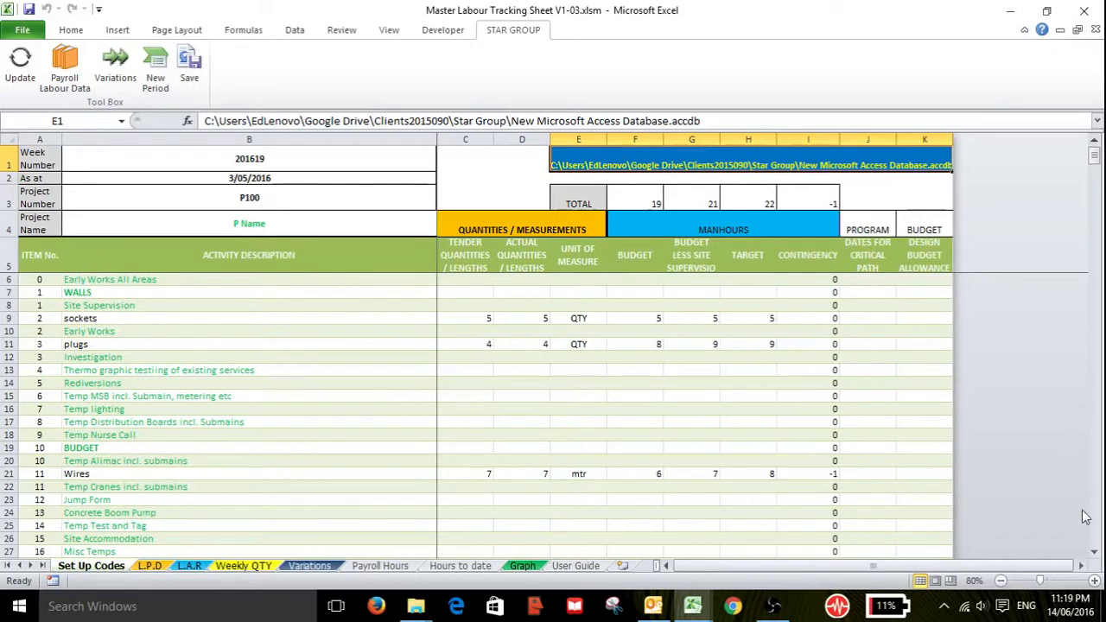
- Look through the list of imported item codes on the Set Up Codes sheet
click(1094, 553)
drag(1094, 553, 1094, 553)
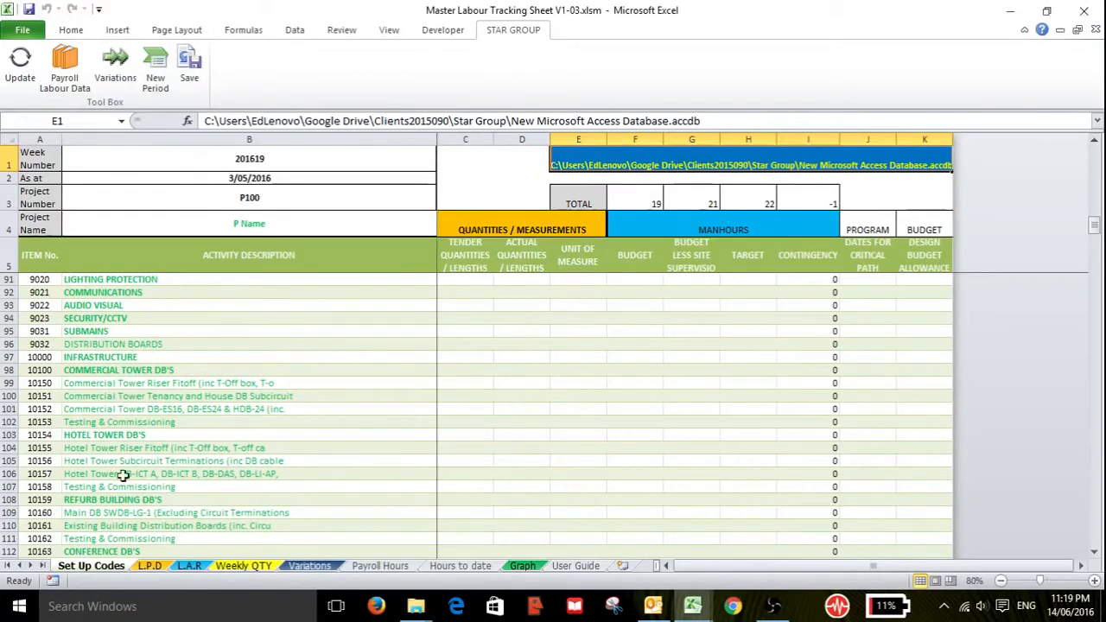
drag(1095, 553, 1094, 554)
- View the L.P.D sheet, and check the imported hours for item 1 on the Payroll Hours sheet
click(146, 565)
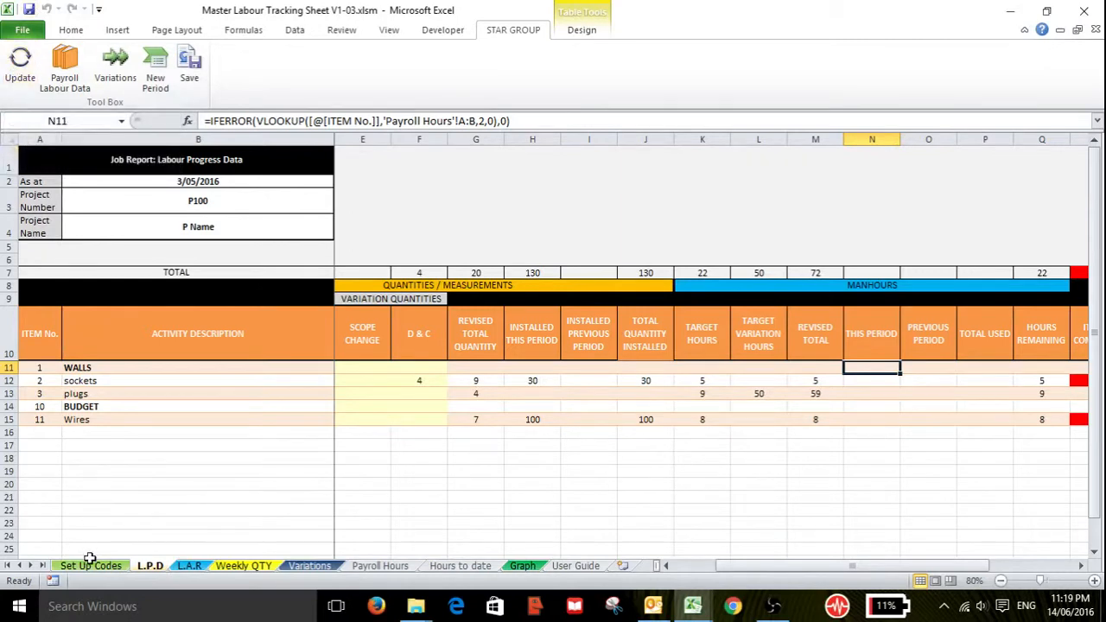
click(380, 571)
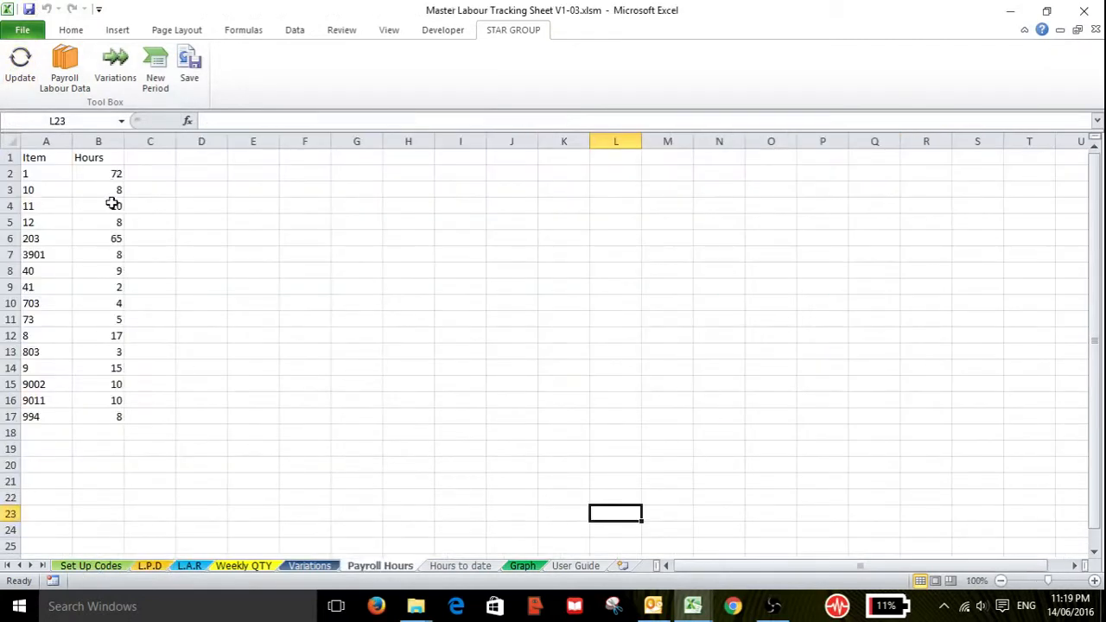
click(29, 174)
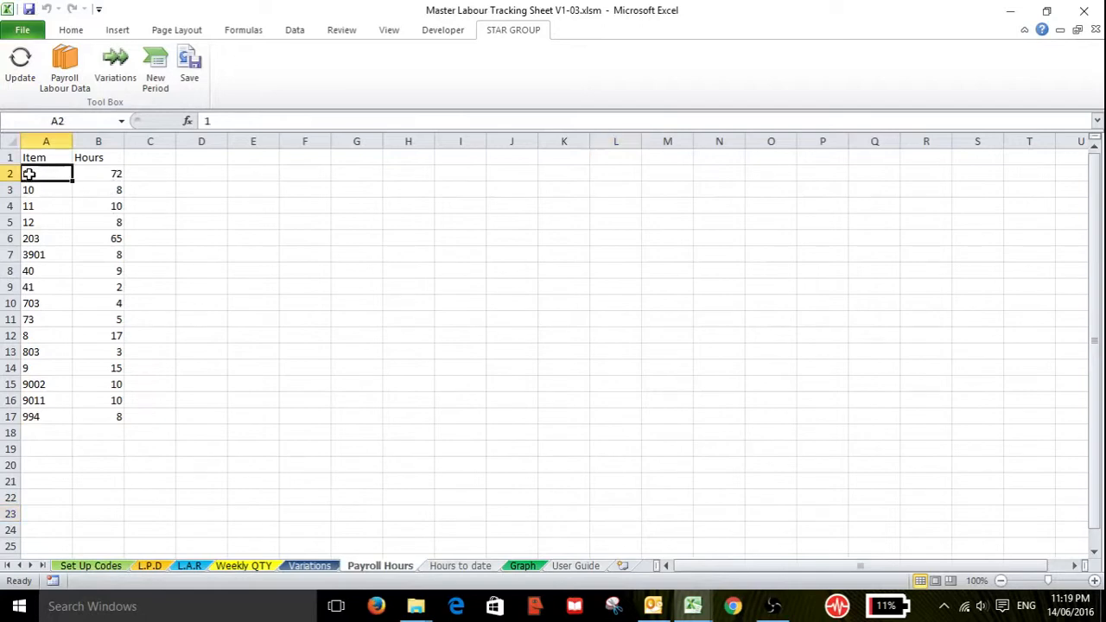
click(98, 178)
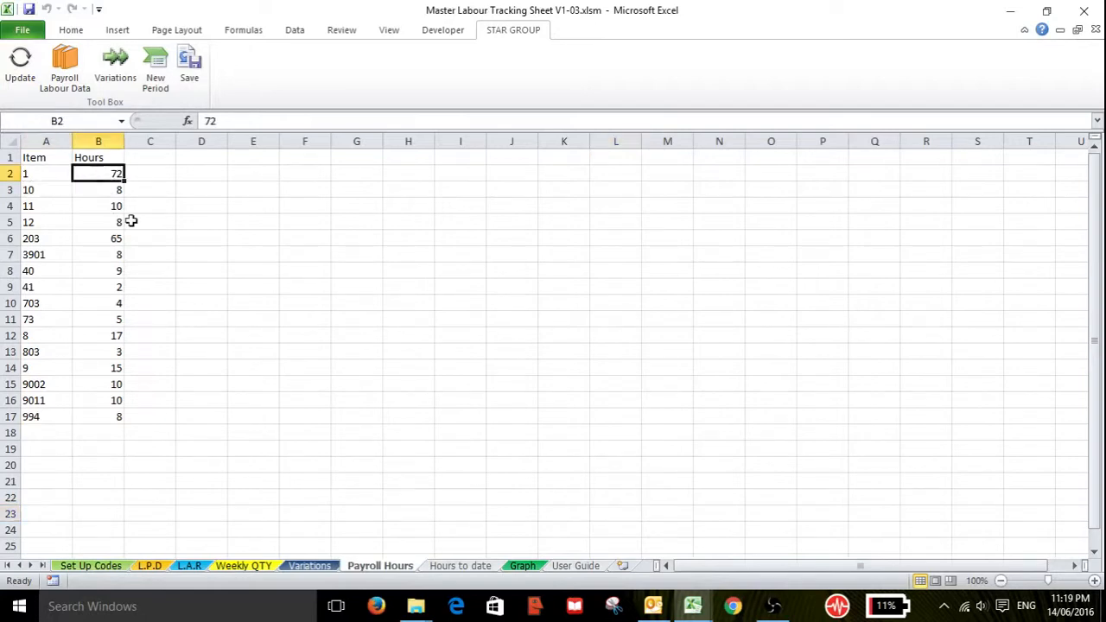
- Update the sheets with the imported item codes from Set Up Codes, and import the payroll labour data again
click(149, 566)
key(ctrl+Page_Up)
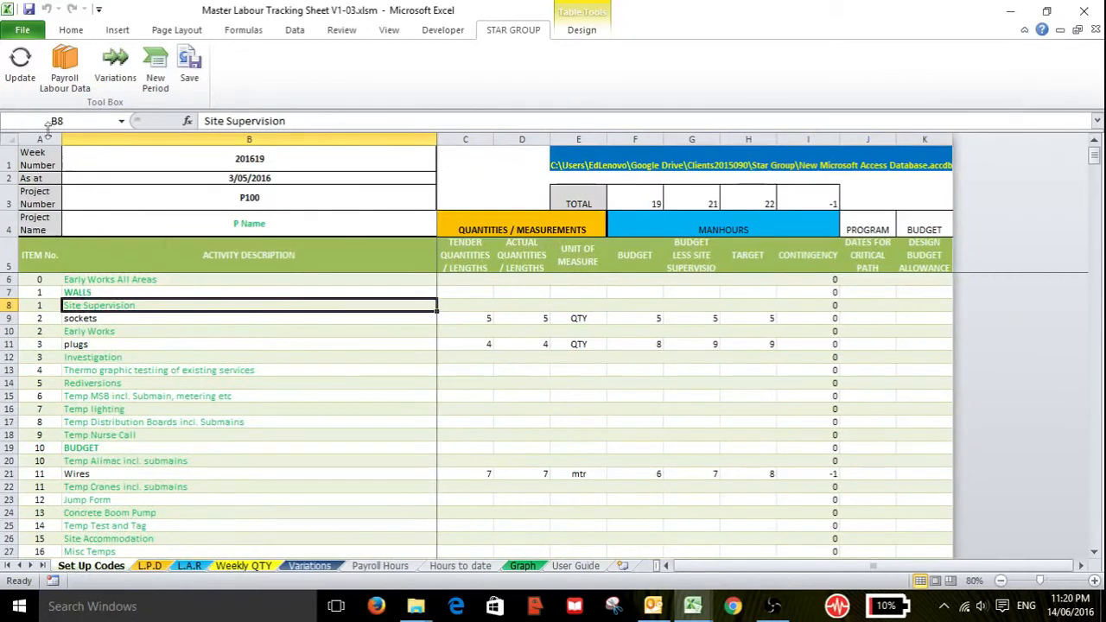
click(22, 82)
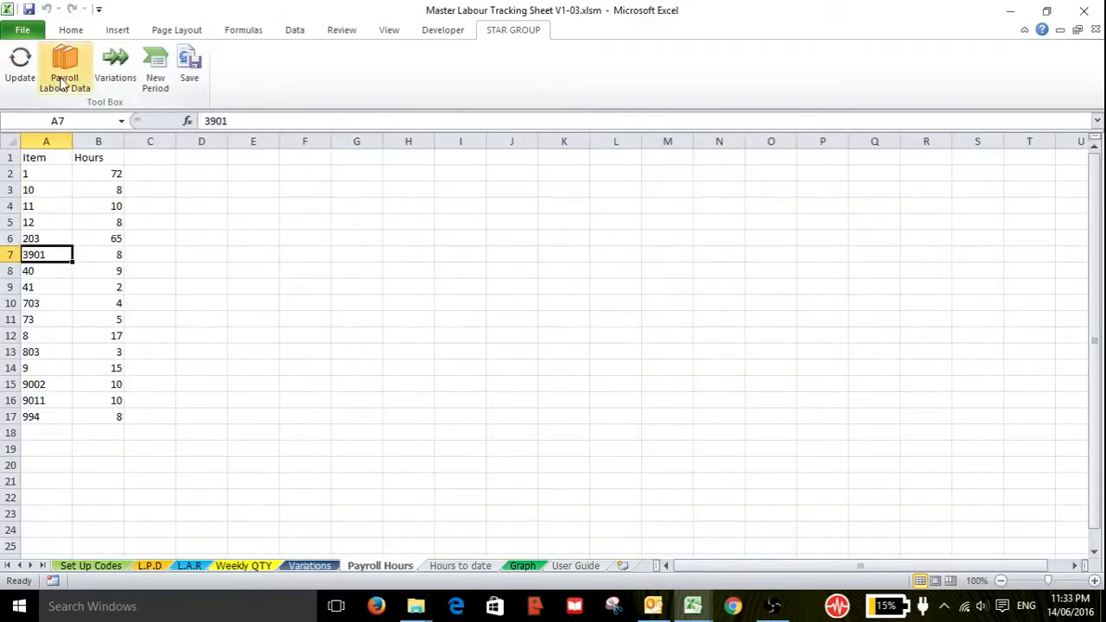
click(63, 82)
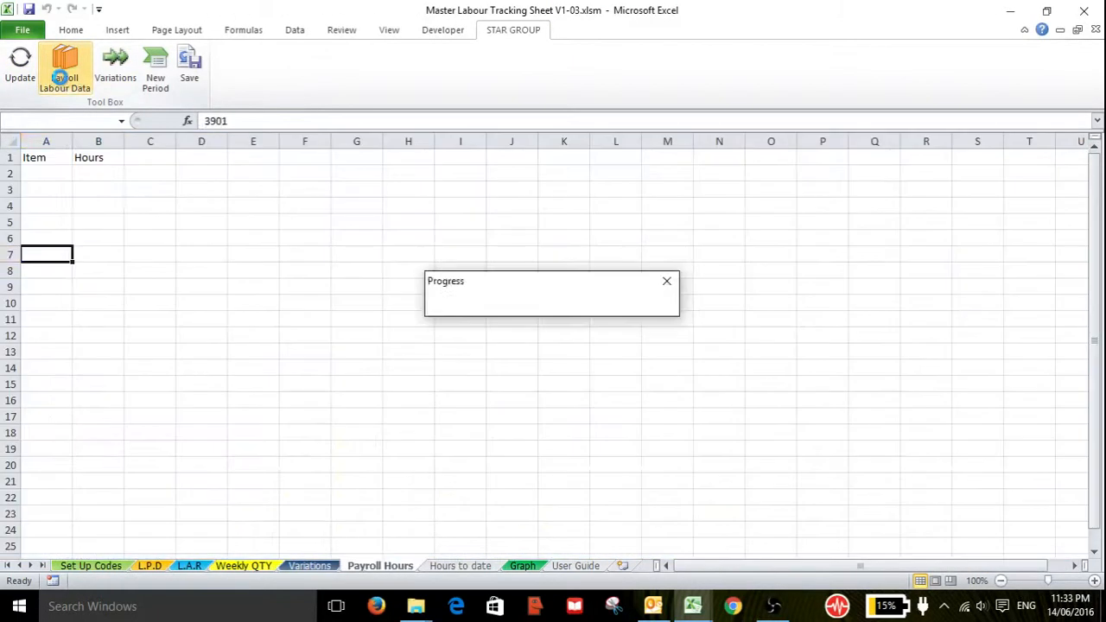
- Compare item 8's This Period hours on the L.P.D sheet with its hours on the Payroll Hours sheet
click(150, 566)
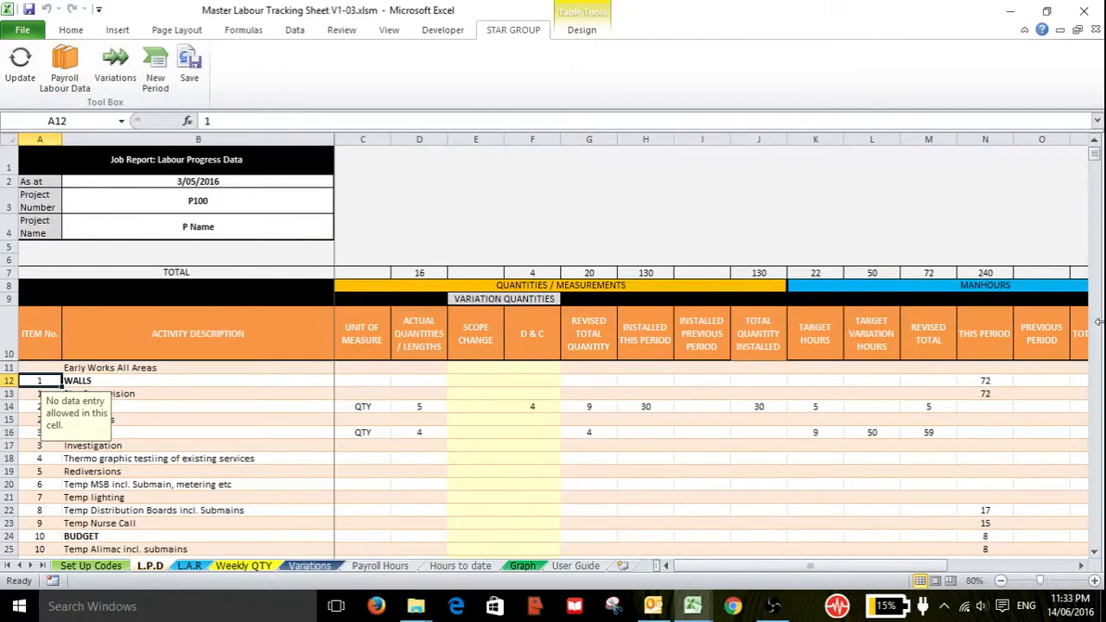
scroll(1093, 538, down, 4)
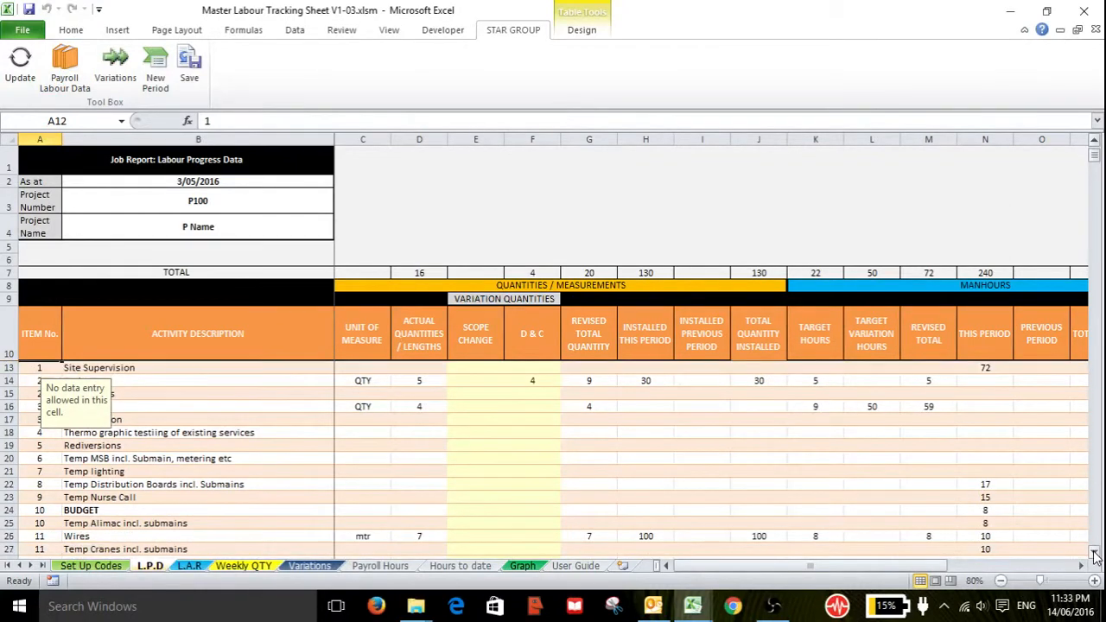
click(1000, 459)
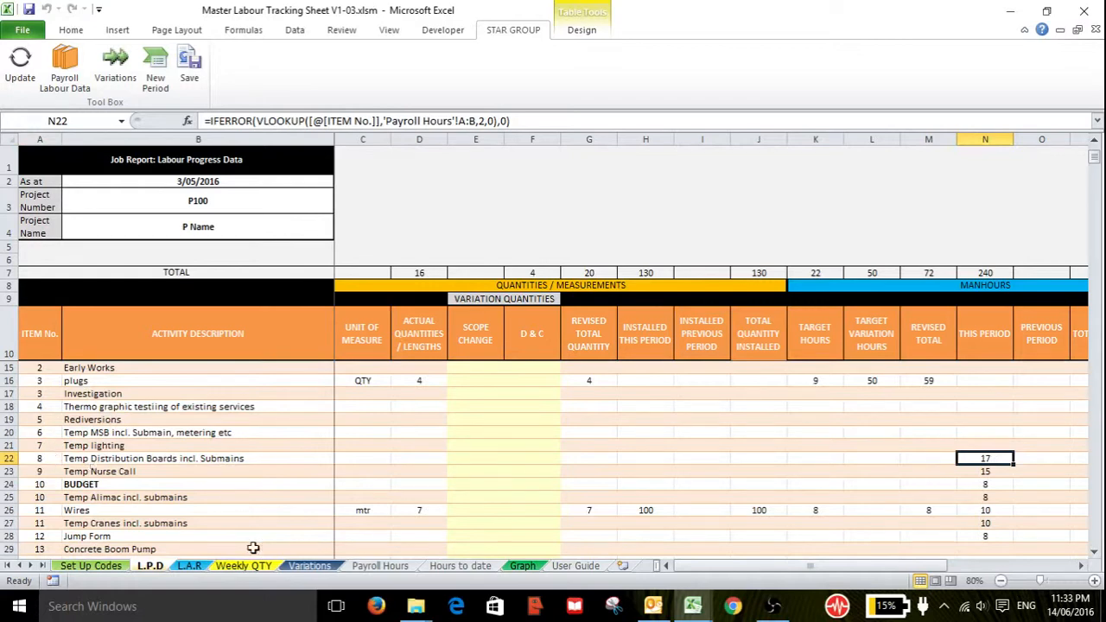
click(391, 569)
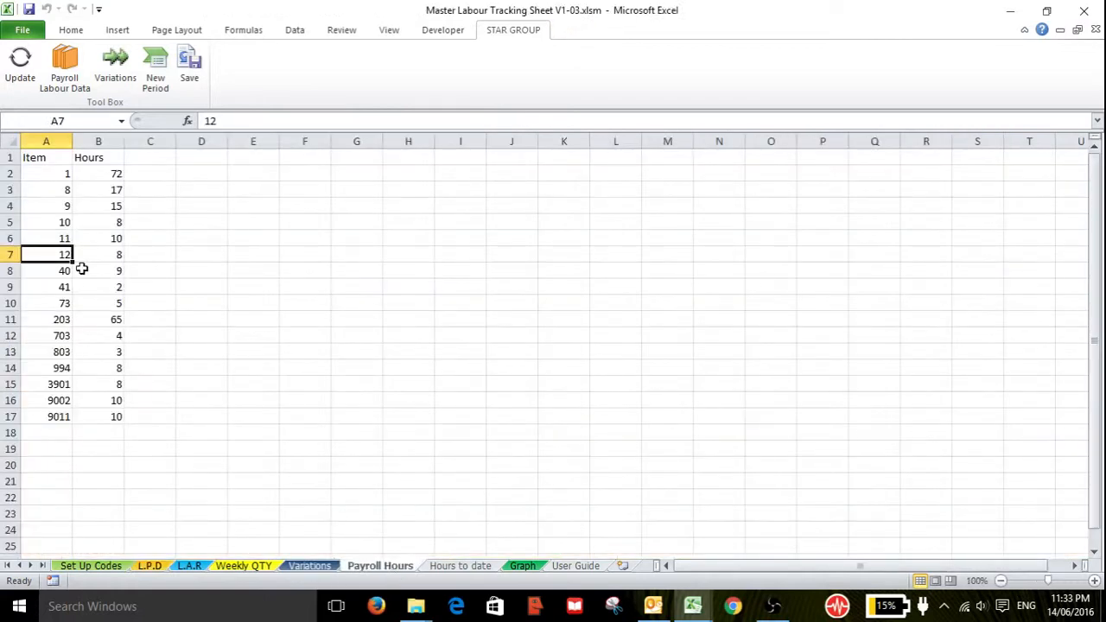
click(62, 192)
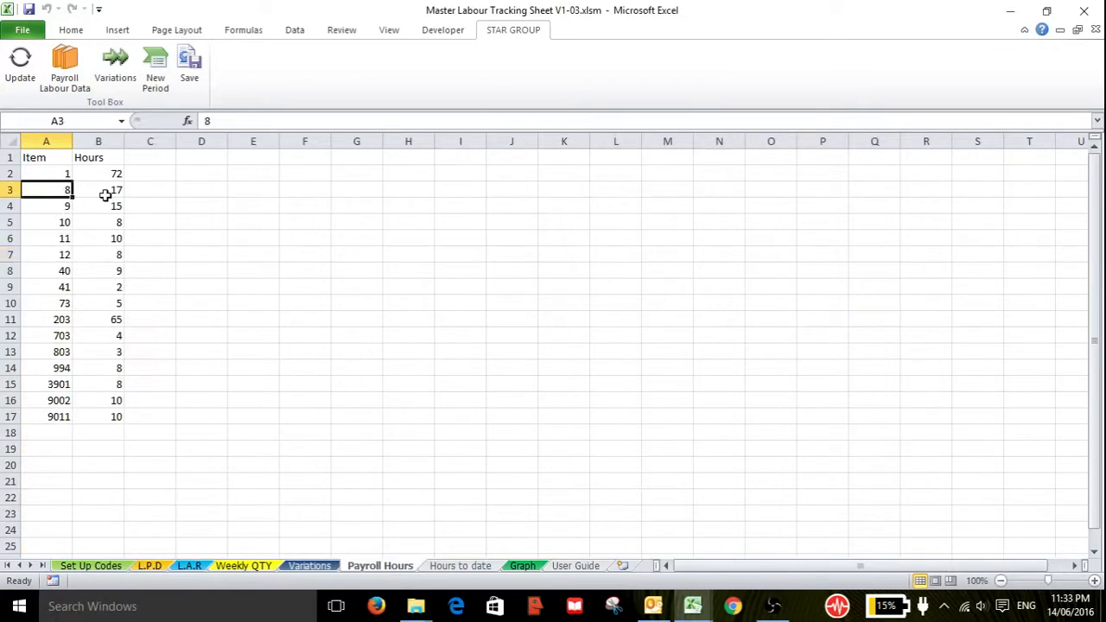
click(102, 192)
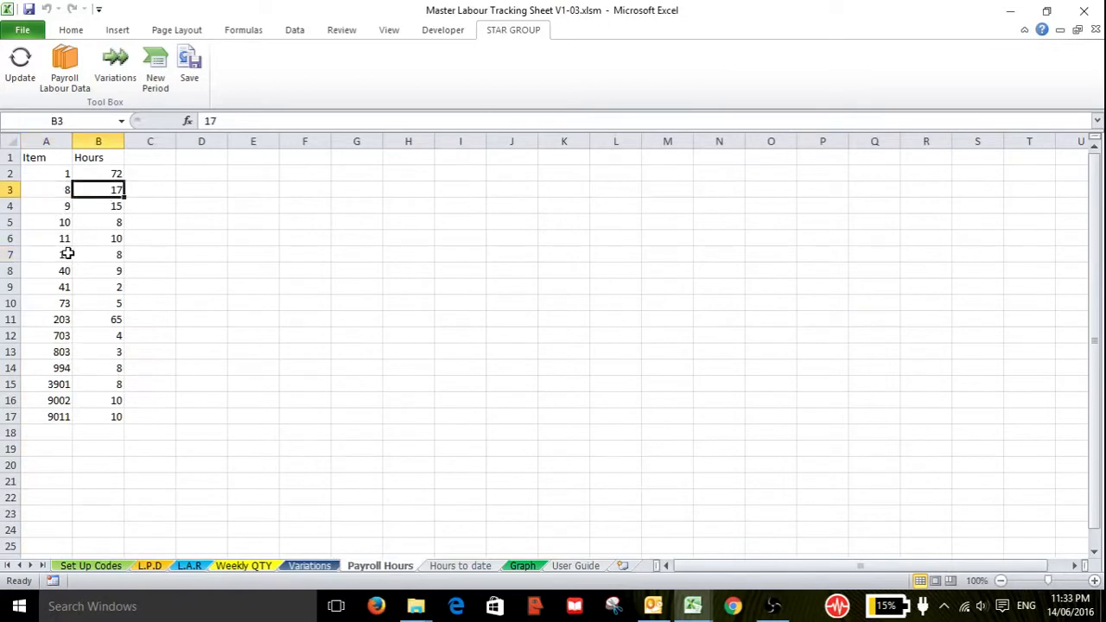
- Trace item 12 from the Payroll Hours sheet to its Jump Form row on the L.P.D sheet
click(67, 253)
click(151, 566)
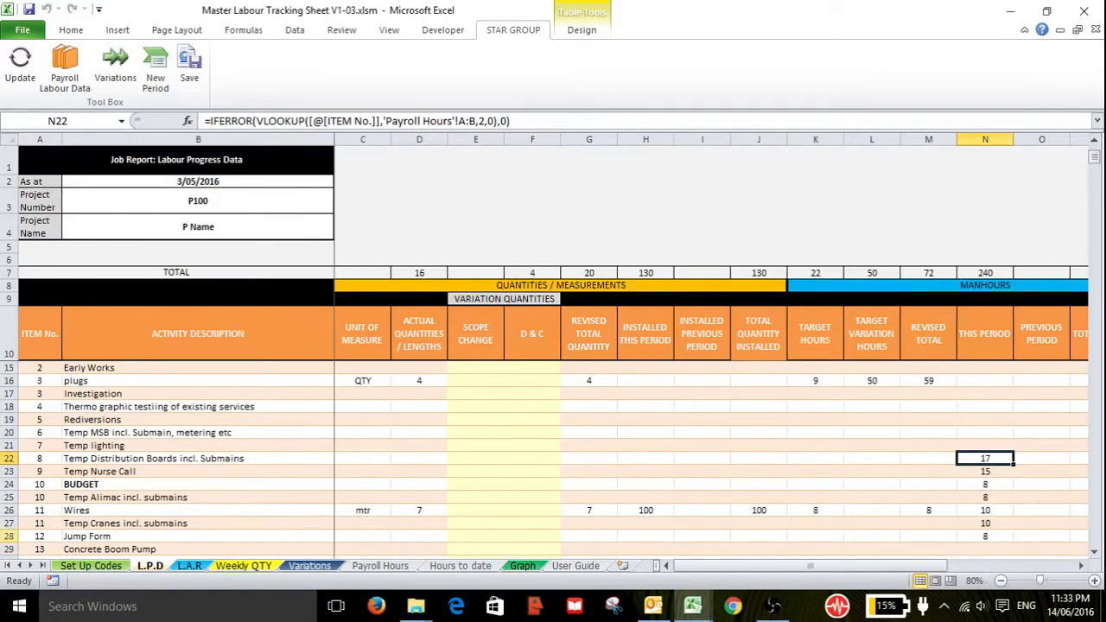
click(10, 535)
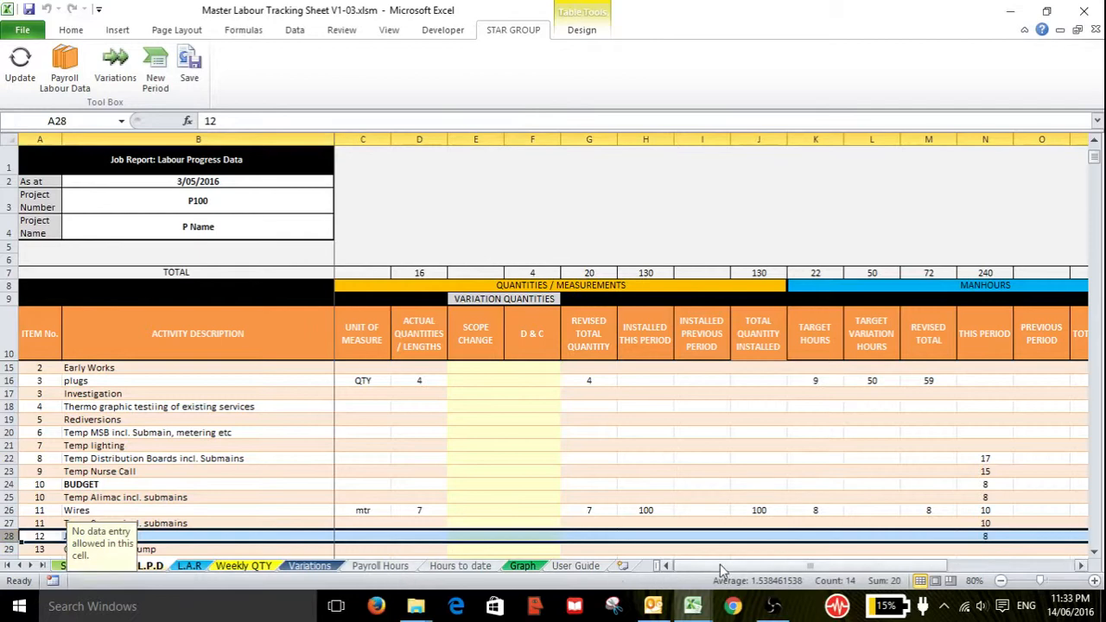
- Open the Hours to date sheet and examine the imported item, hours and week number rows, including item 1
drag(813, 566, 437, 568)
click(460, 566)
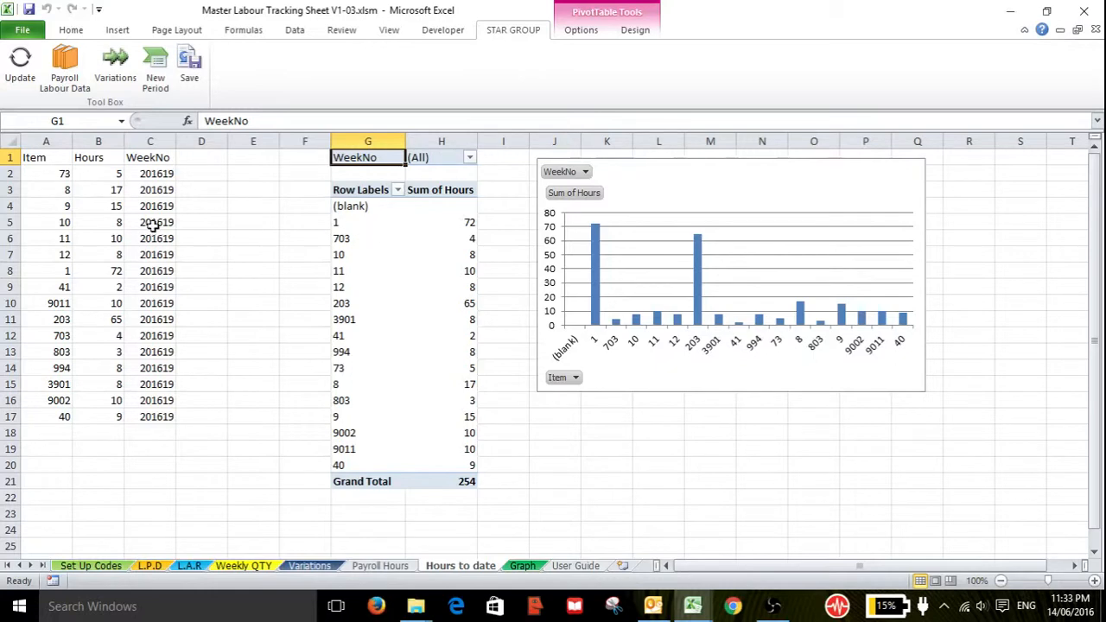
click(57, 173)
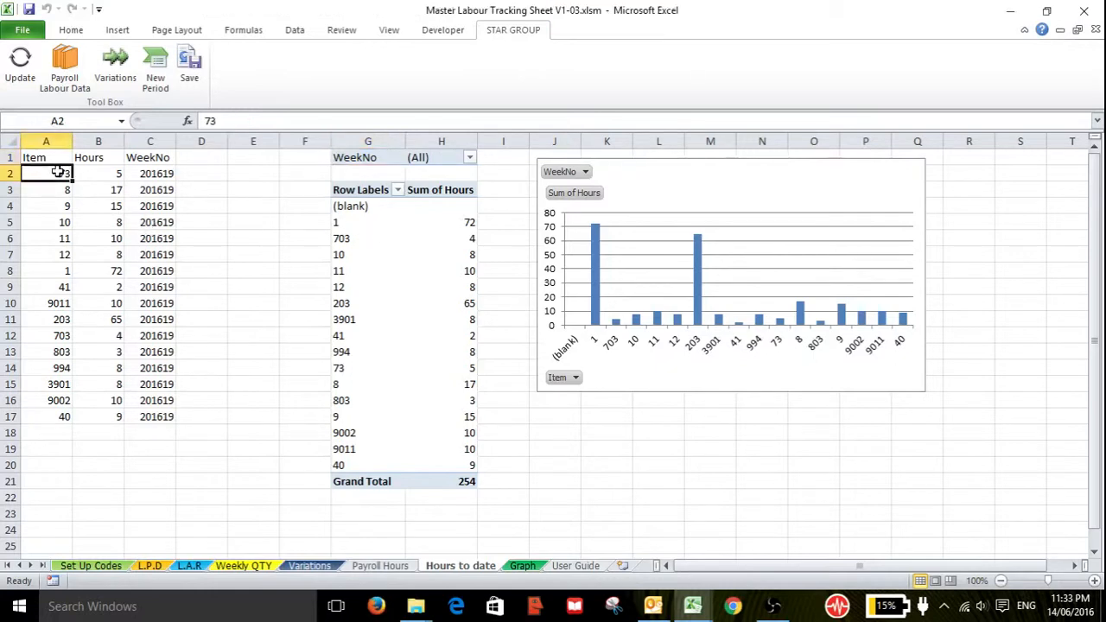
click(64, 273)
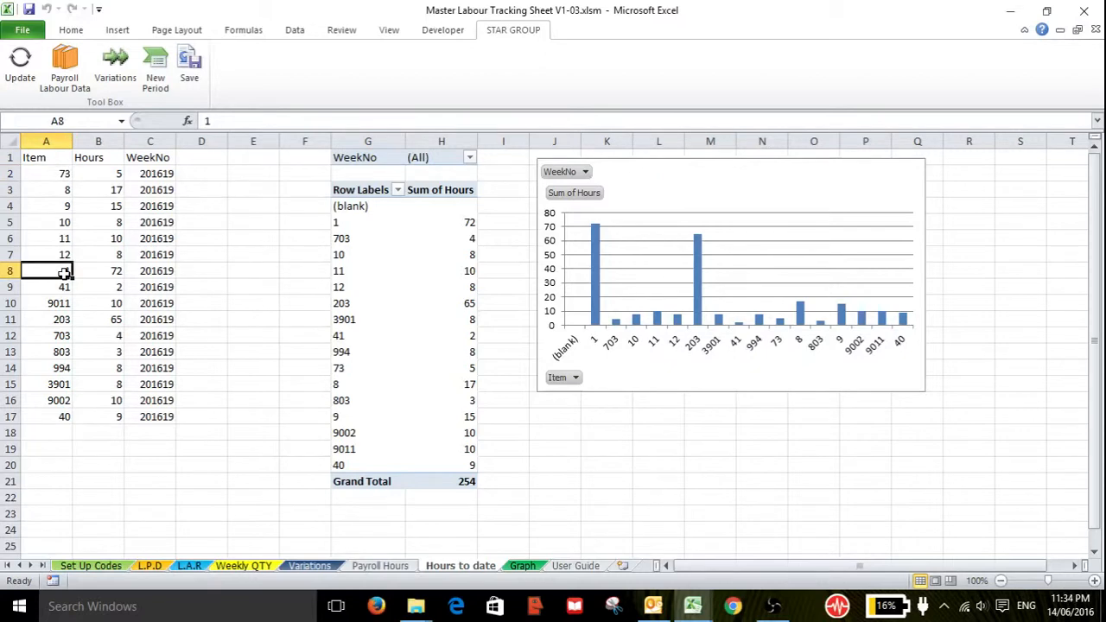
click(161, 288)
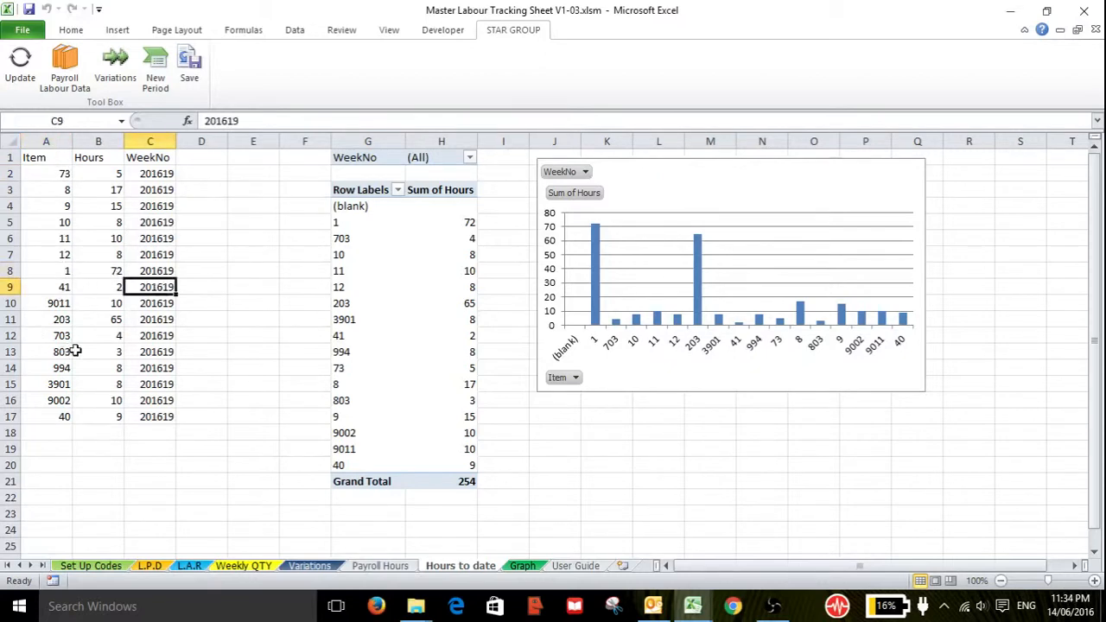
click(164, 325)
click(69, 275)
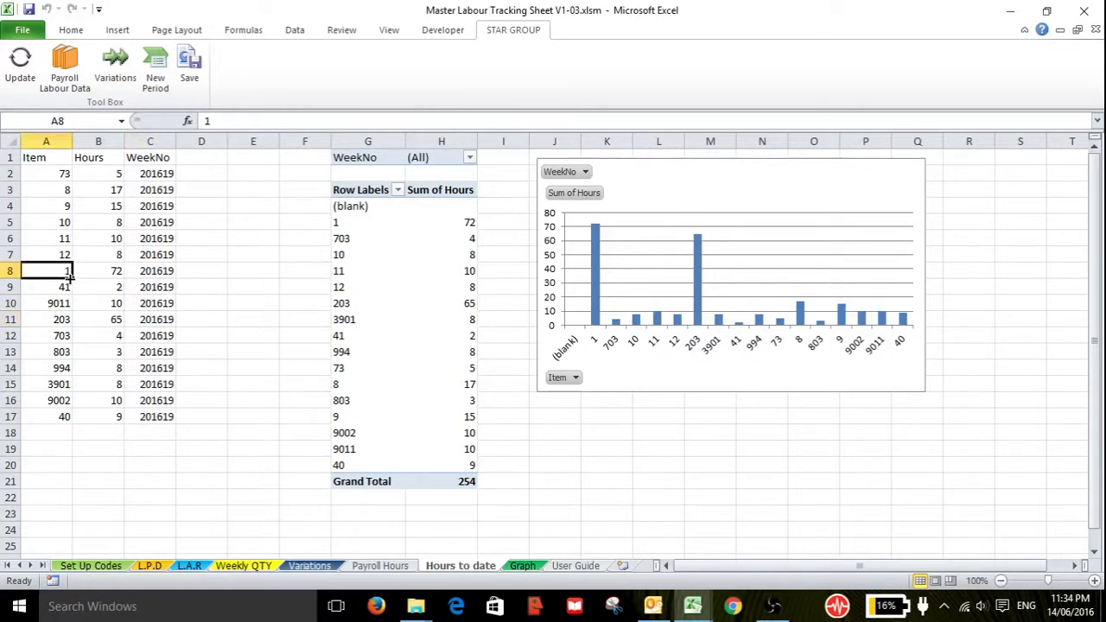
click(107, 275)
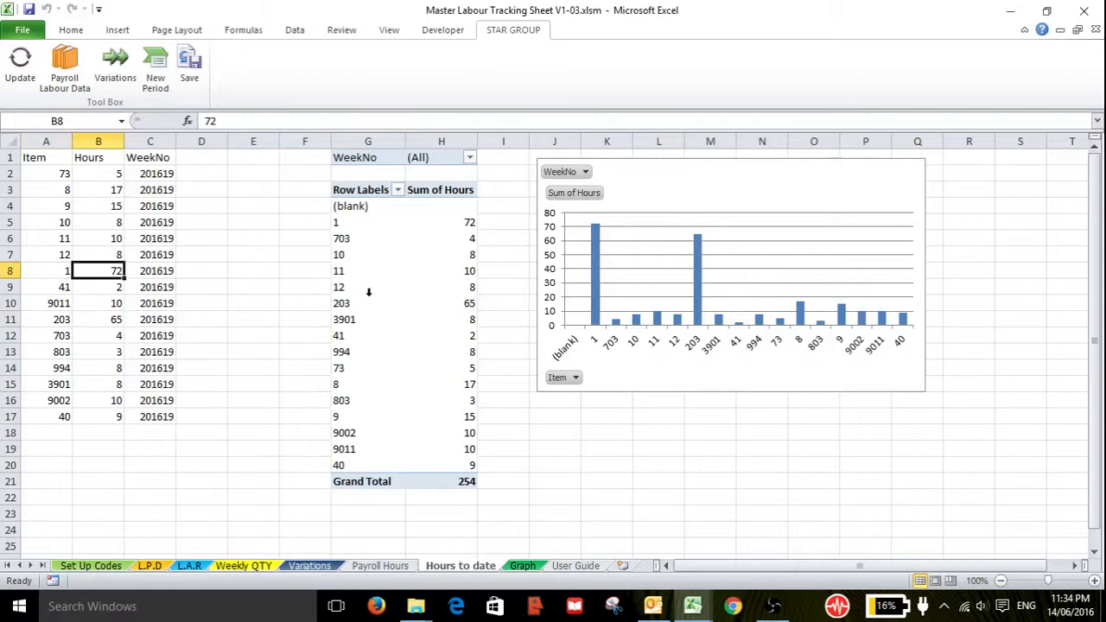
- Compare the Item, Hours and WeekNo columns with the pivot table's summary, down to its item 1 row
click(357, 261)
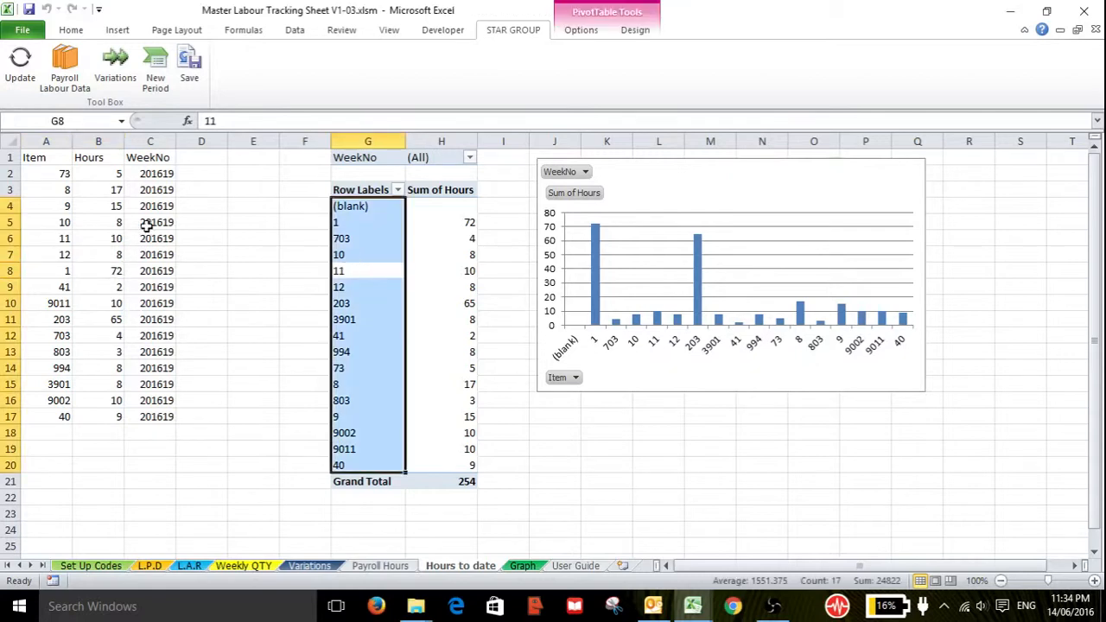
click(38, 189)
click(48, 140)
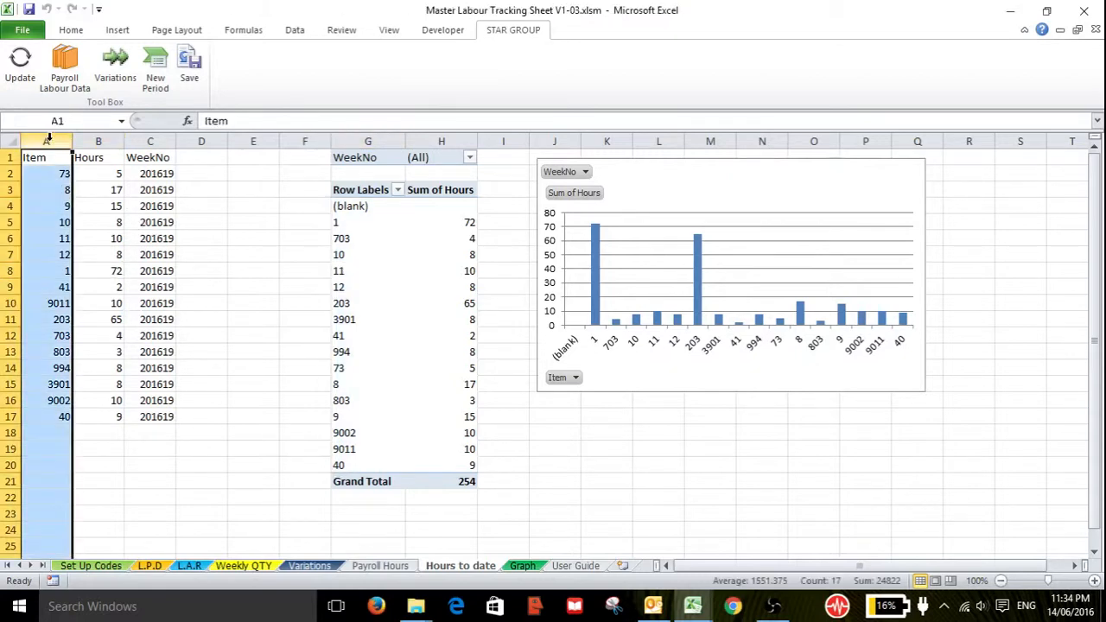
click(105, 141)
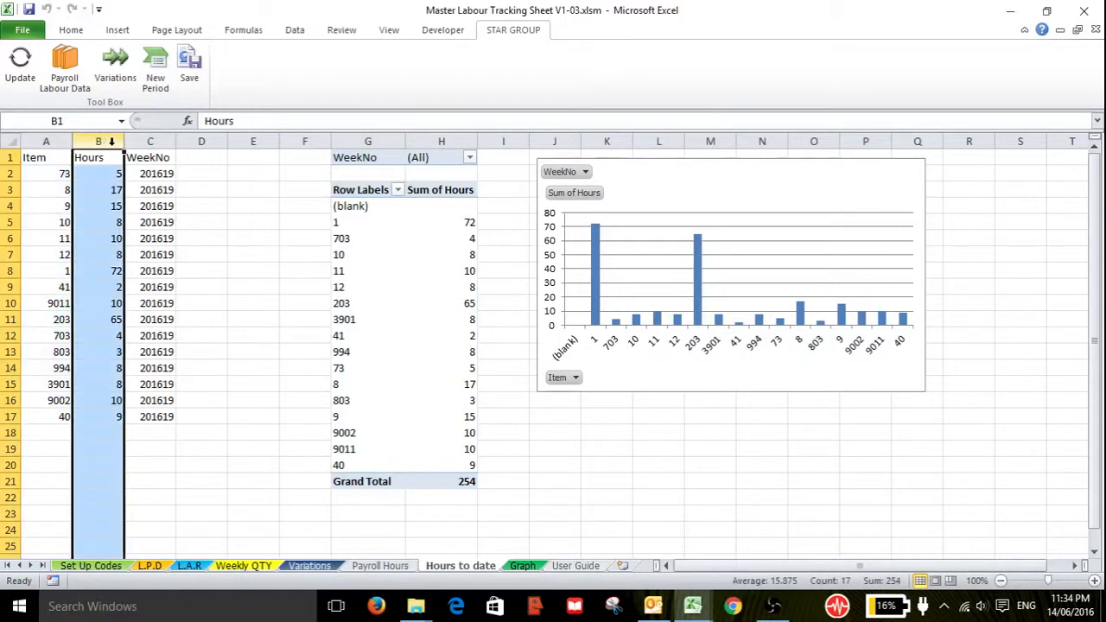
click(163, 155)
drag(168, 222, 340, 271)
click(338, 271)
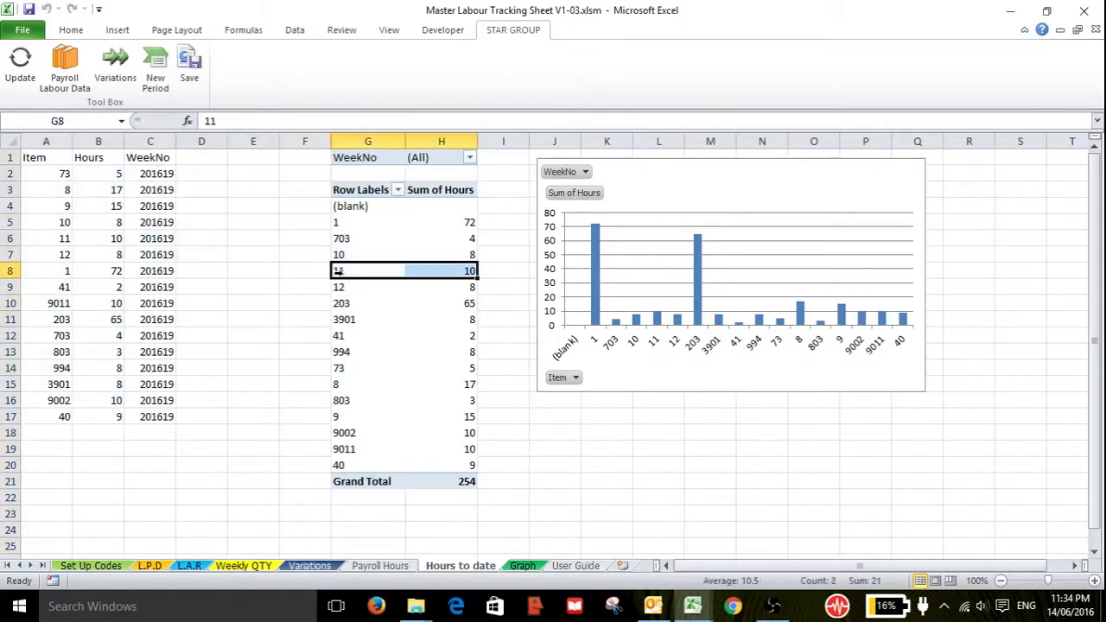
click(342, 222)
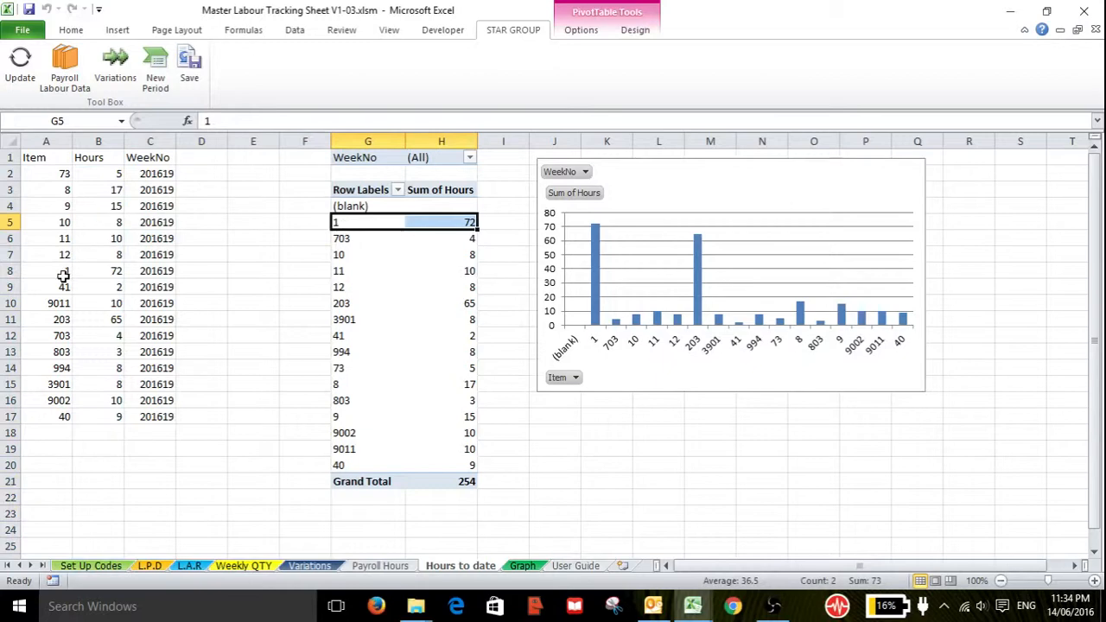
- Add a row for item 1 with 1000 hours below the imported data, and refresh the pivot table
click(61, 427)
text(1)
key(Tab)
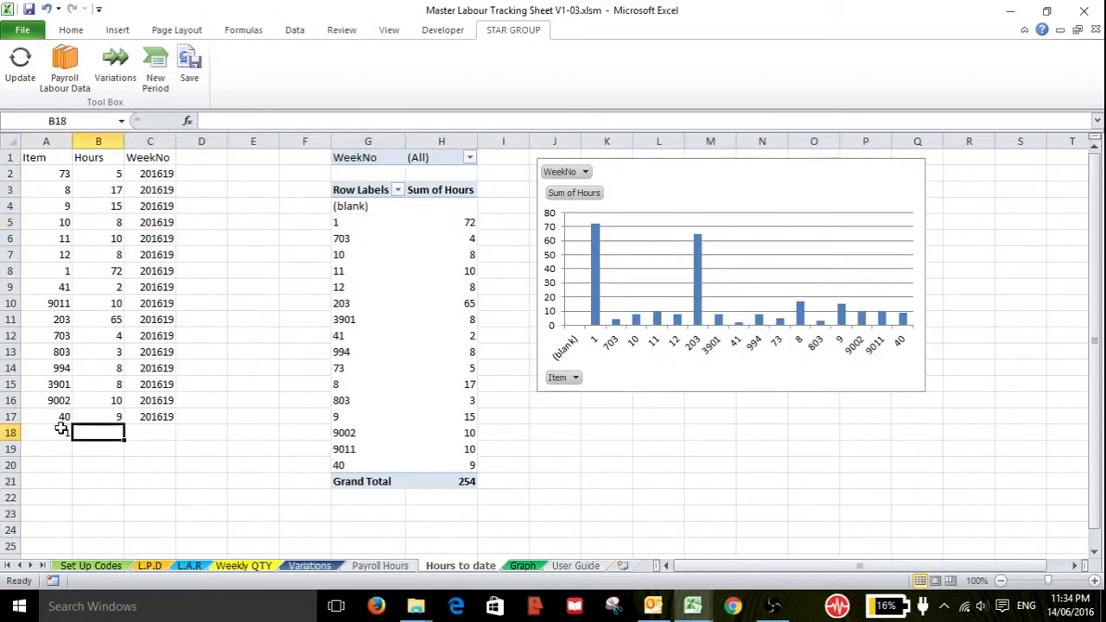
text(1000)
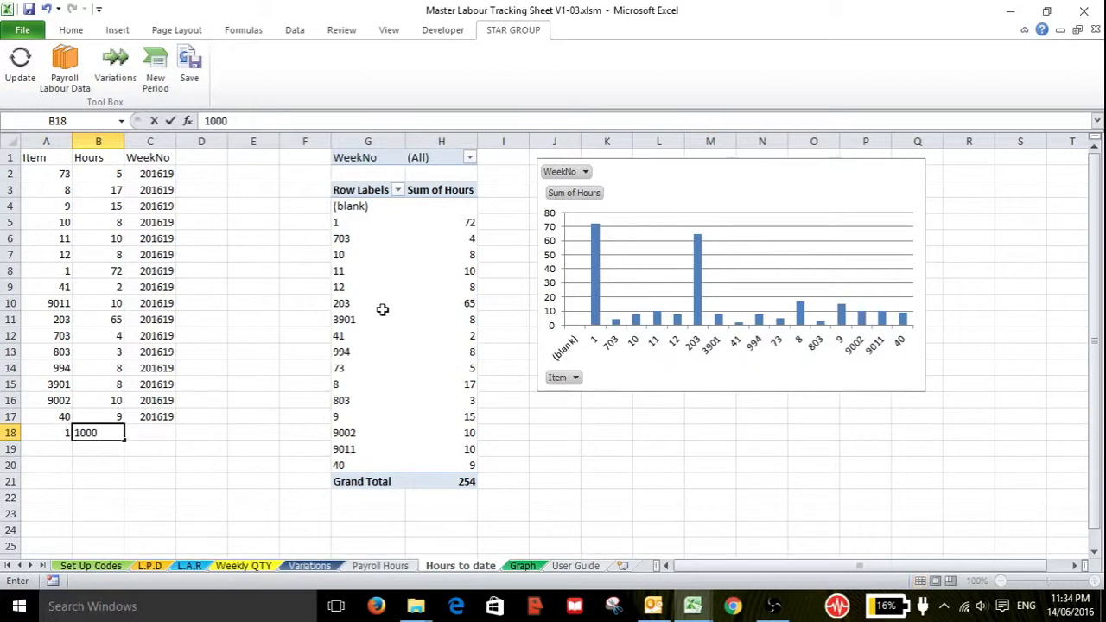
click(385, 314)
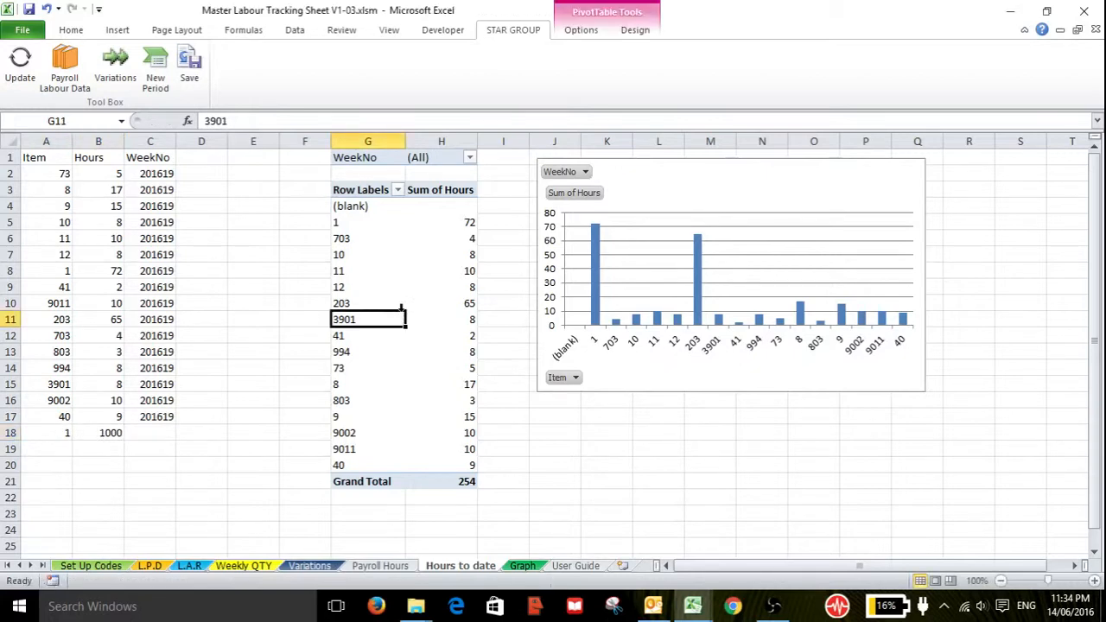
right_click(364, 301)
click(392, 351)
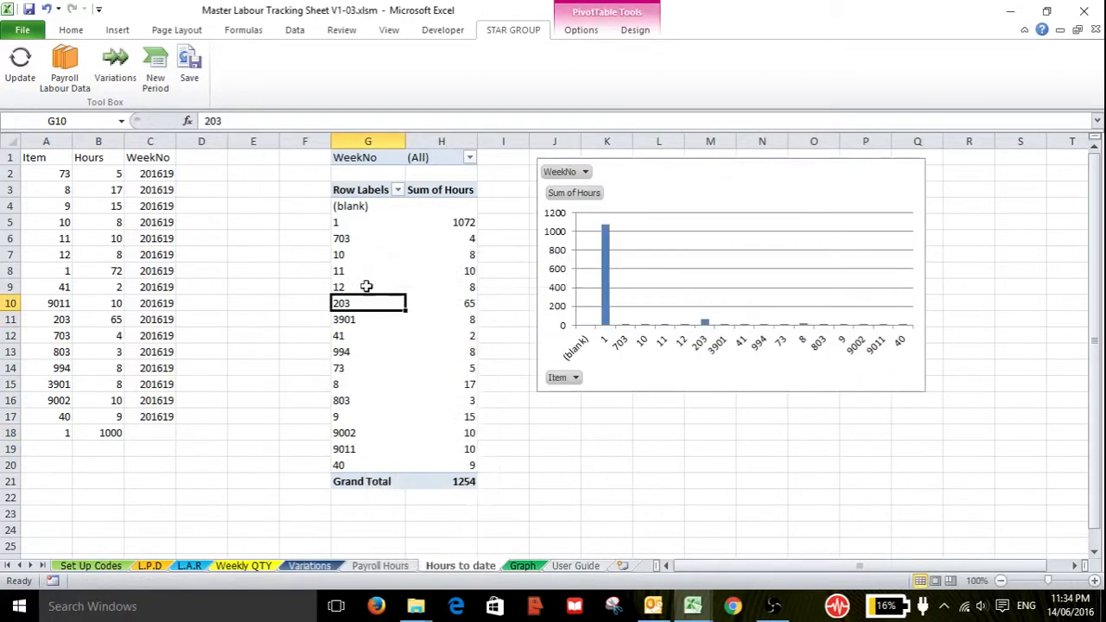
- Compare the pivot table's total for item 1 with the two item 1 hours entries in the source data
click(361, 225)
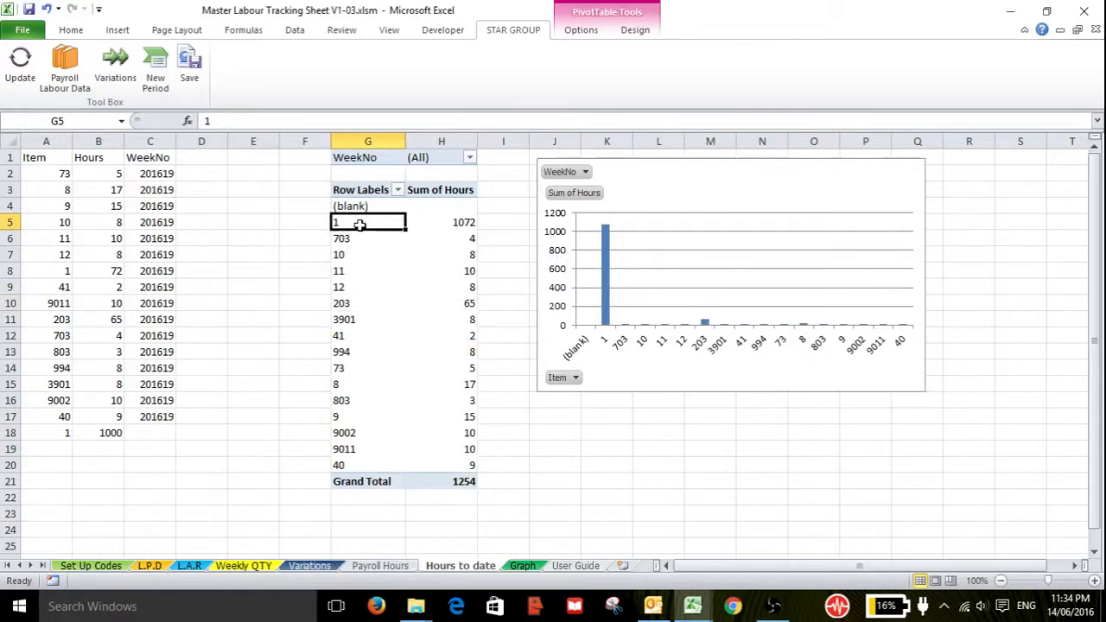
click(459, 227)
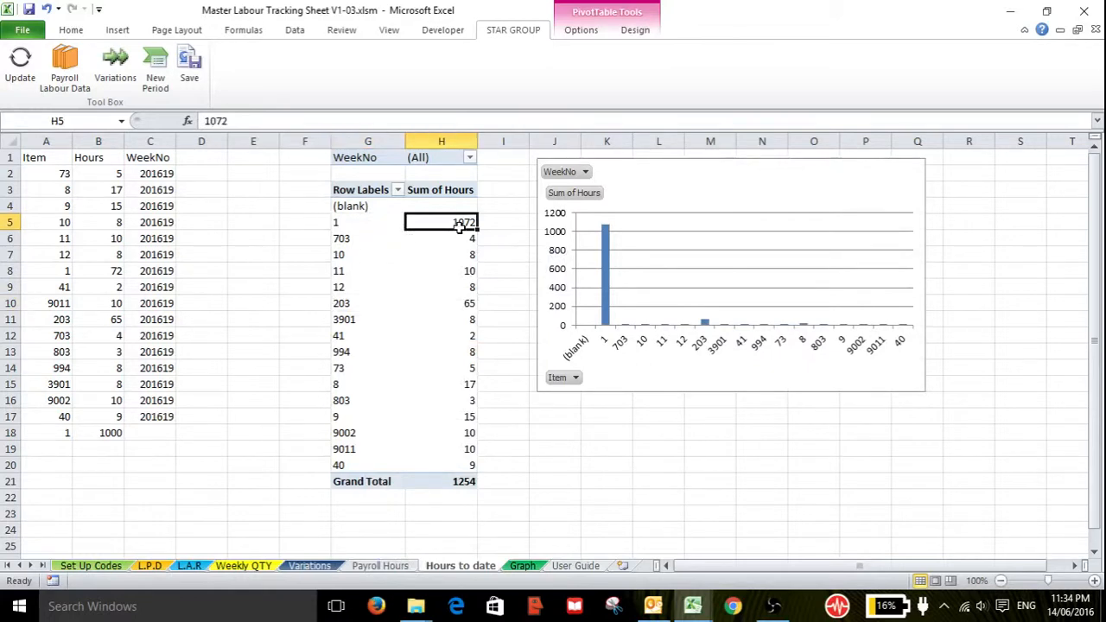
click(111, 434)
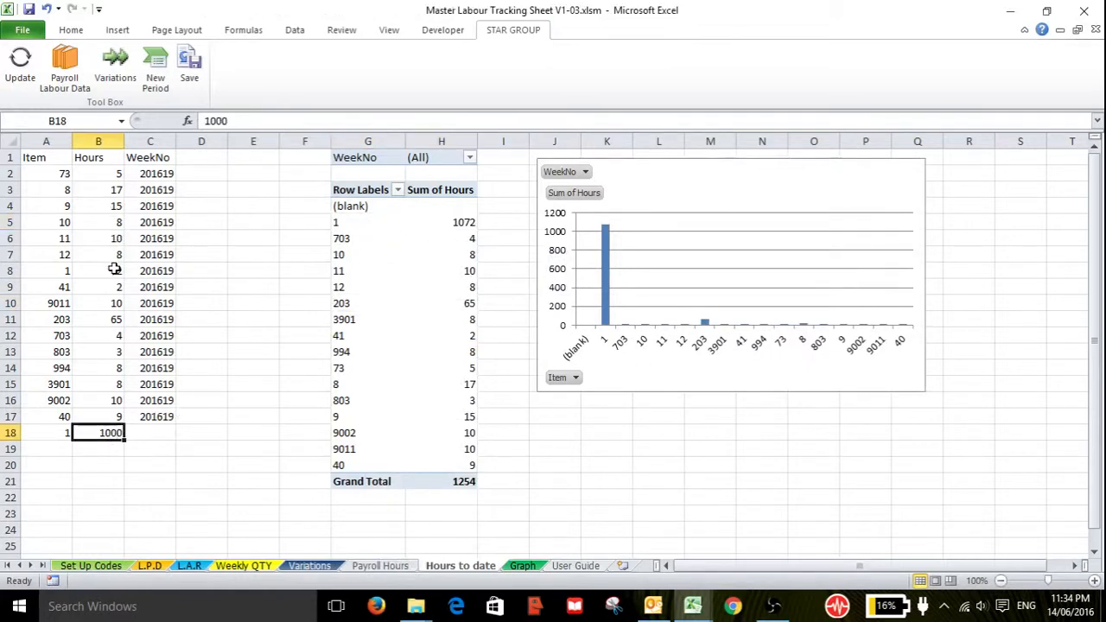
click(115, 270)
- Sort the pivot table's row labels in ascending order
click(399, 271)
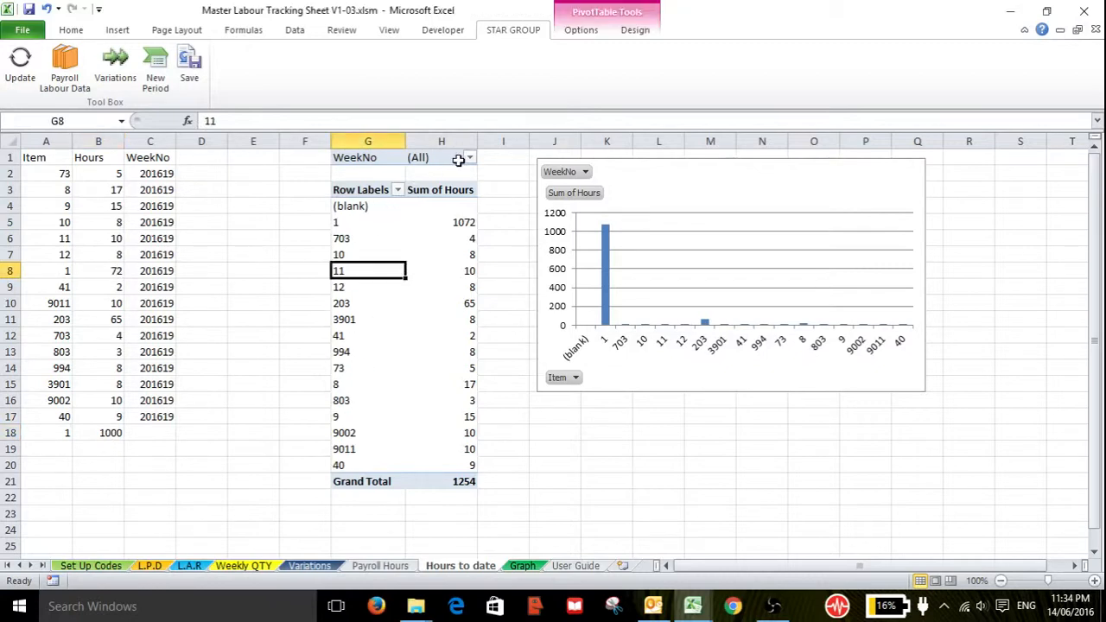
click(397, 190)
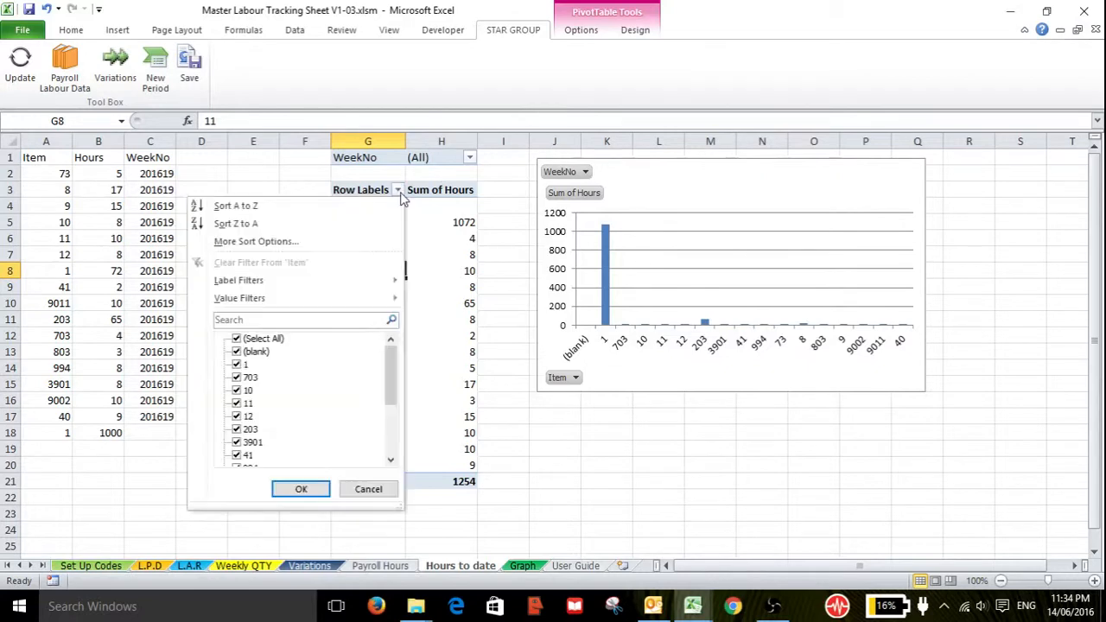
click(313, 210)
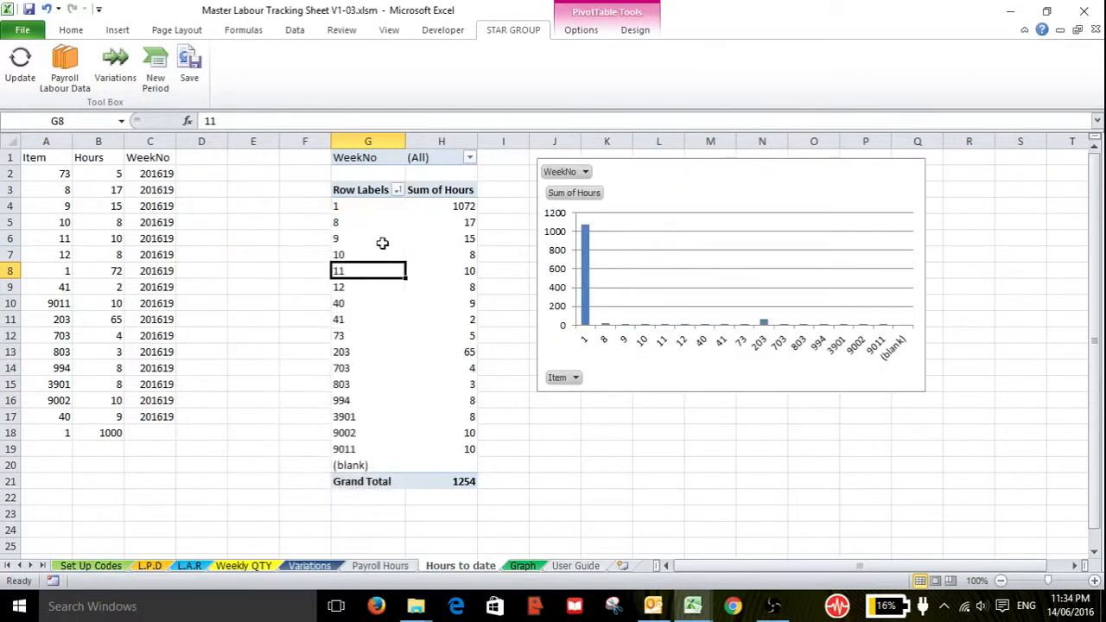
- Filter the pivot table to week number 201619, with multiple item selection enabled
click(468, 158)
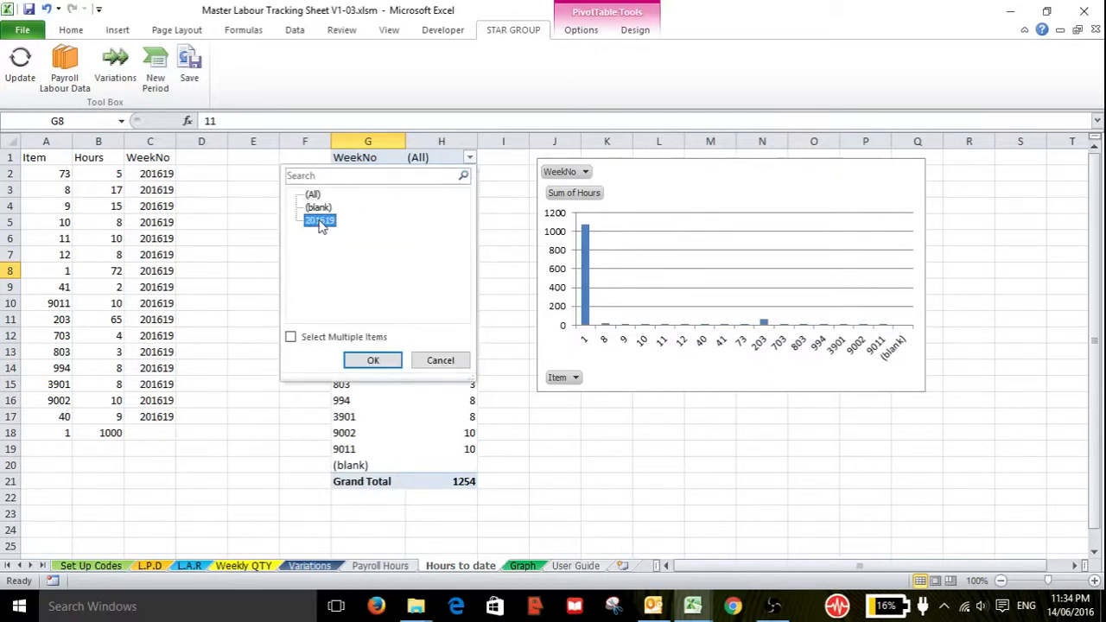
click(292, 337)
click(310, 221)
click(309, 222)
click(371, 367)
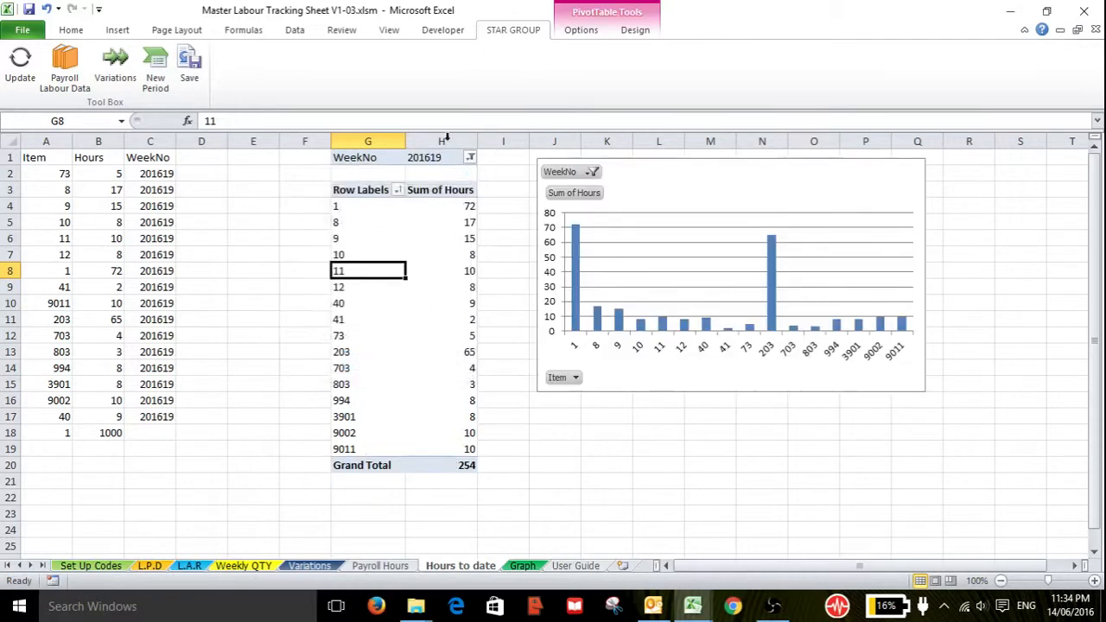
- Reset the pivot table's WeekNo filter to include all weeks
click(469, 158)
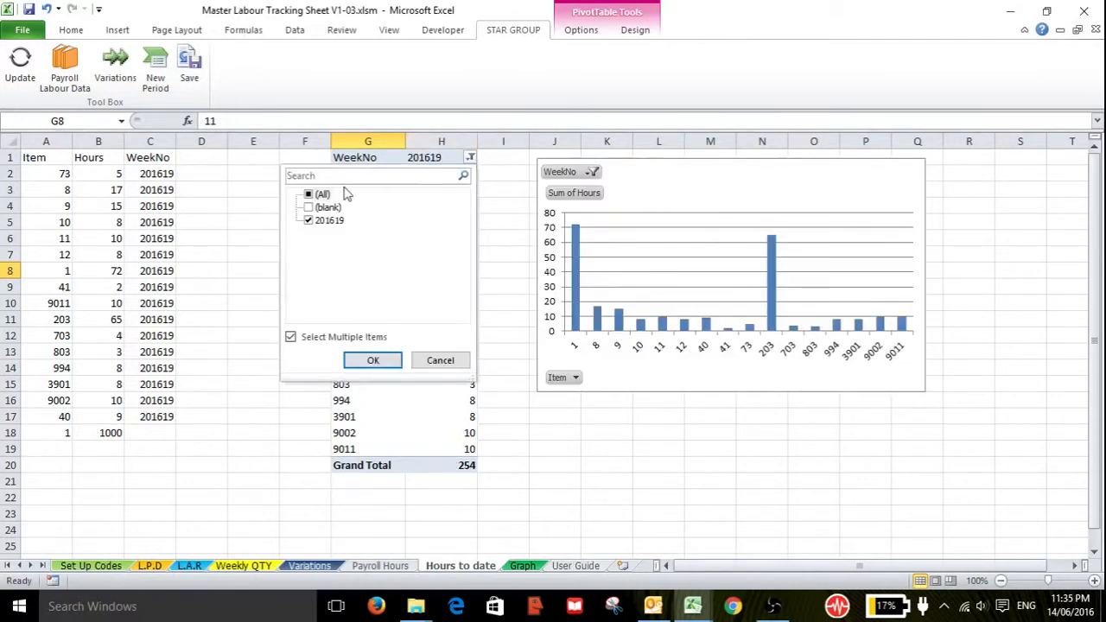
click(317, 198)
click(313, 195)
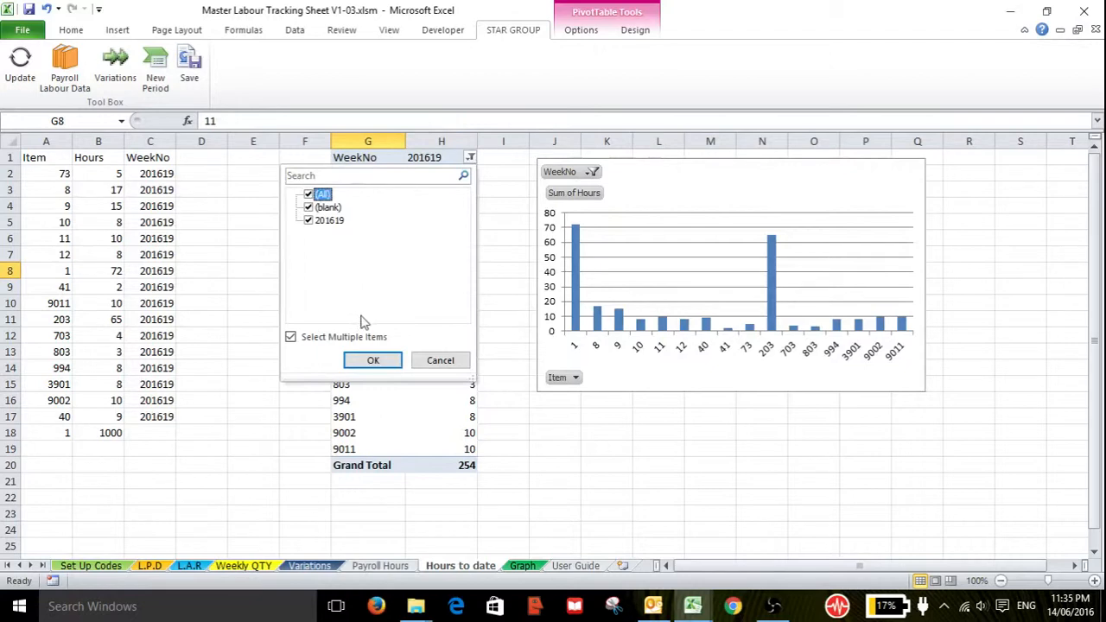
click(369, 362)
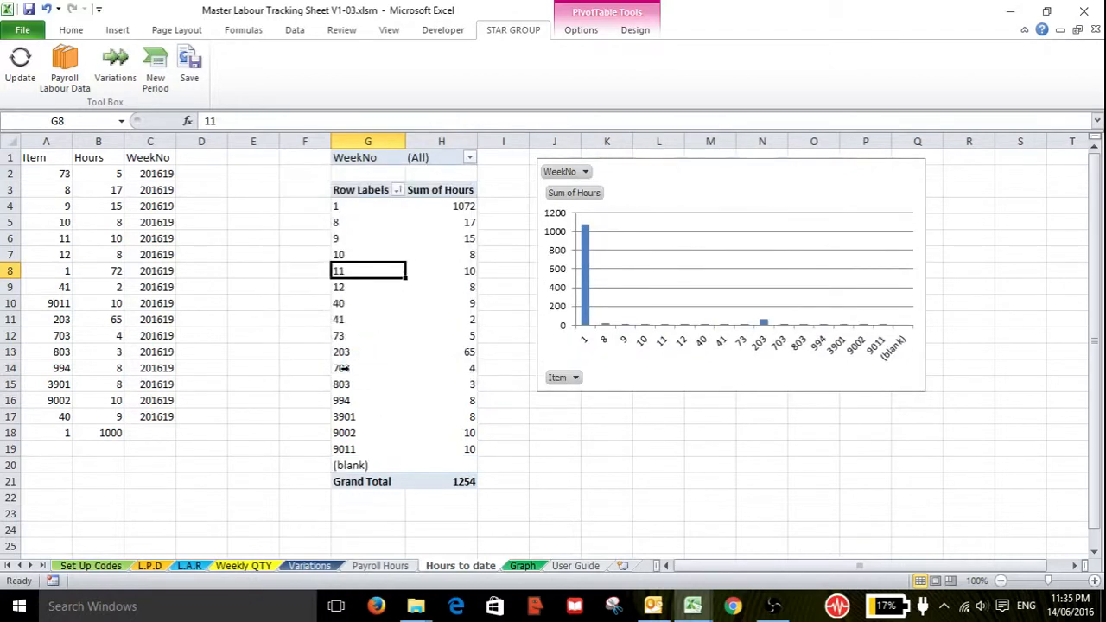
- Open the User Guide sheet and read through its entries down to the Hours to Date description
click(575, 566)
click(1096, 337)
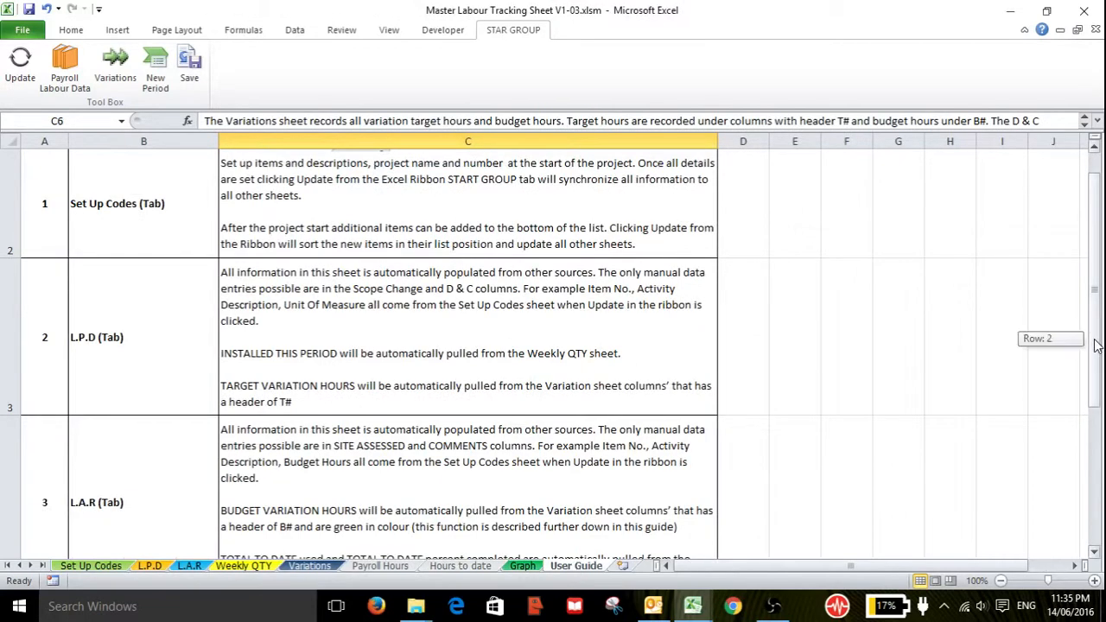
click(324, 386)
key(Down)
key(Down)
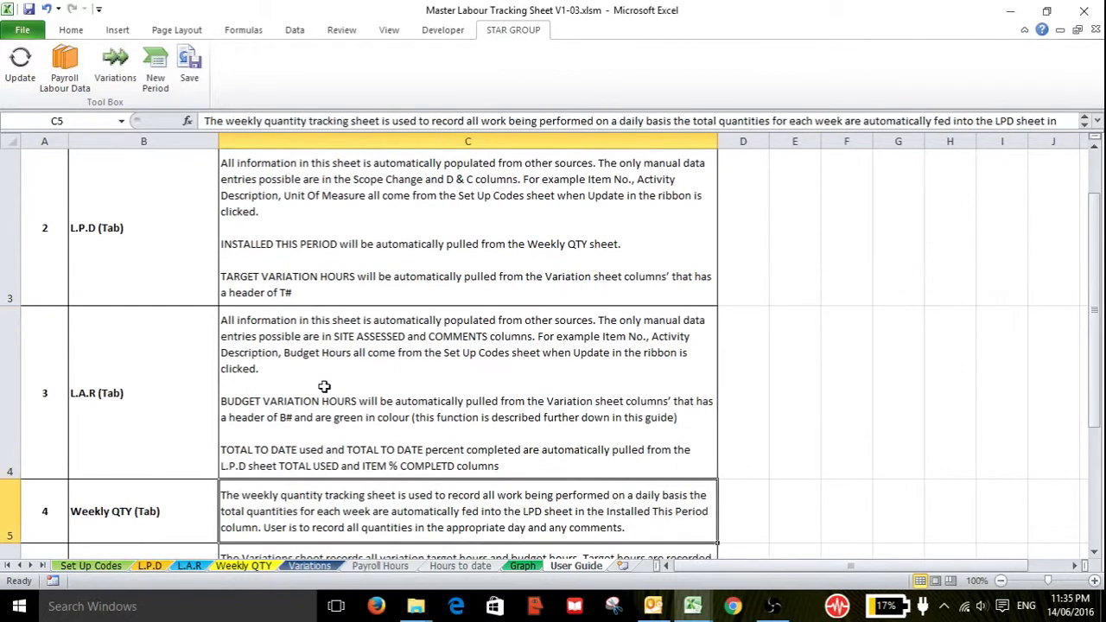
key(Down)
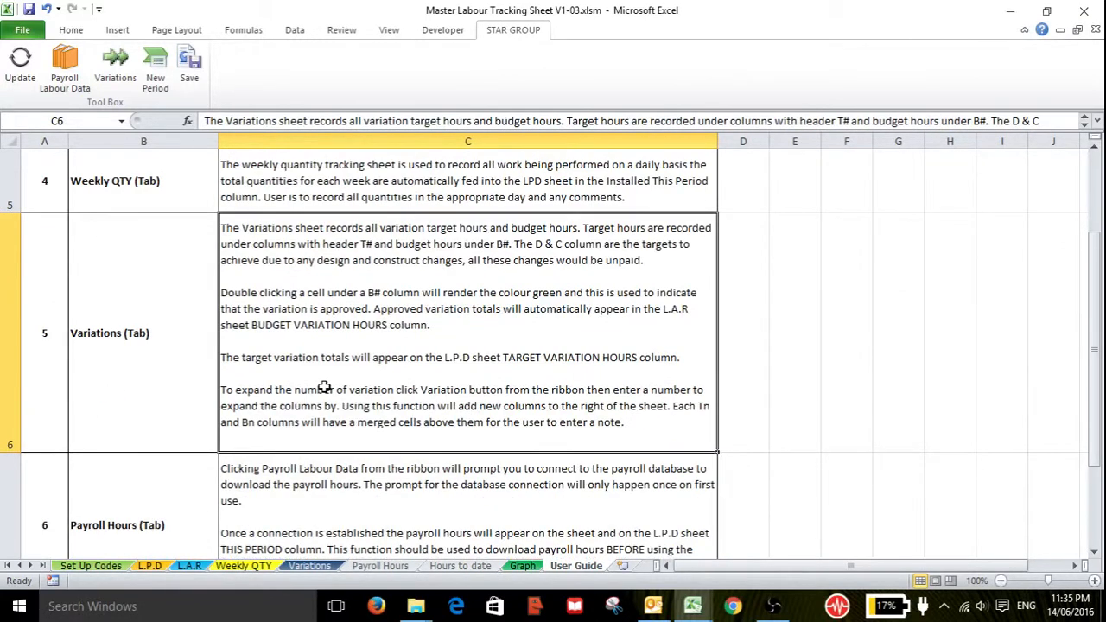
key(Down)
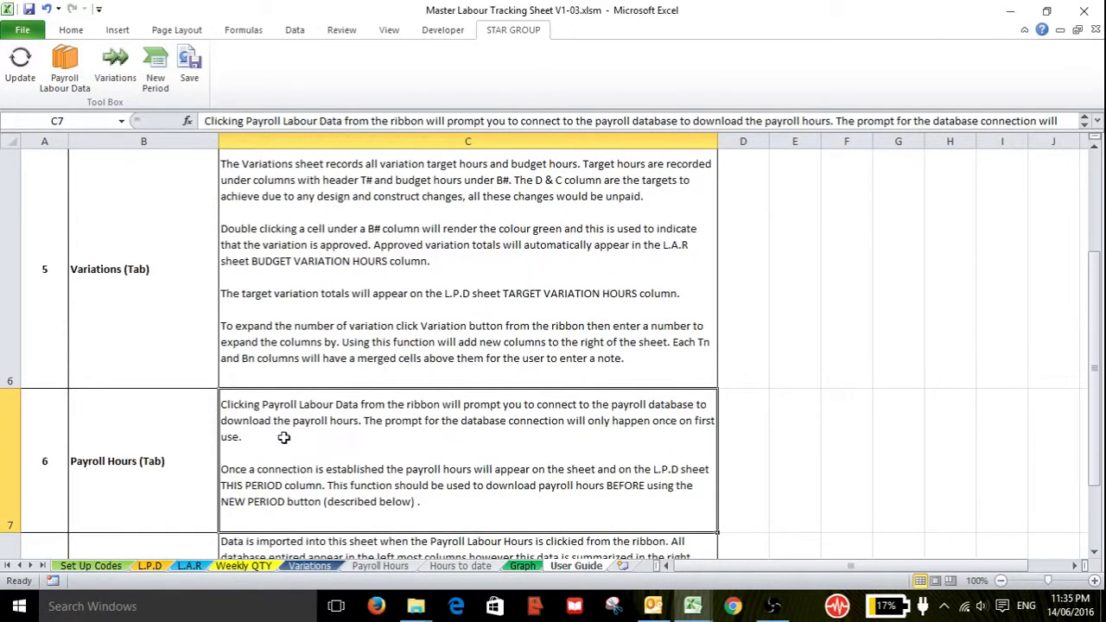
key(Down)
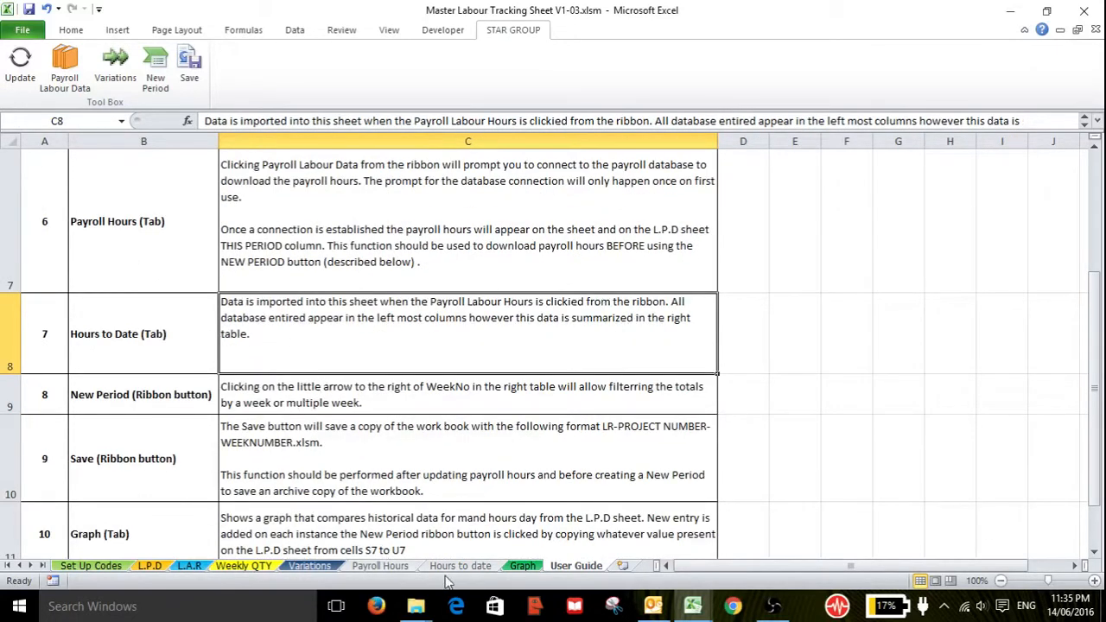
- Examine the User Guide's New Period, Save and Graph entries at 120% zoom
click(268, 403)
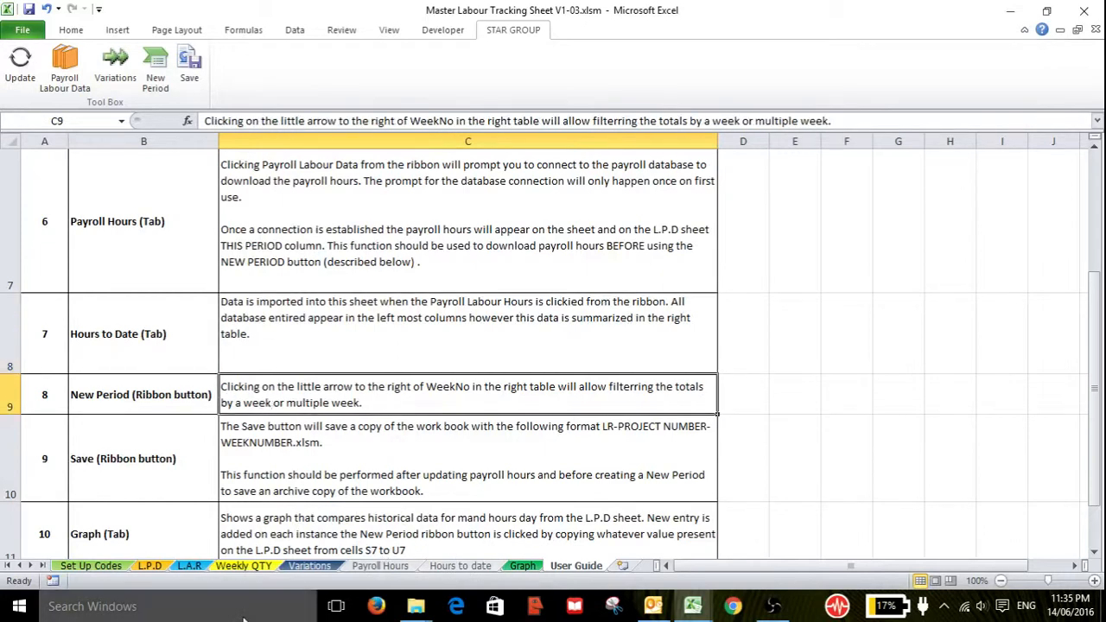
scroll(289, 548, down, 1)
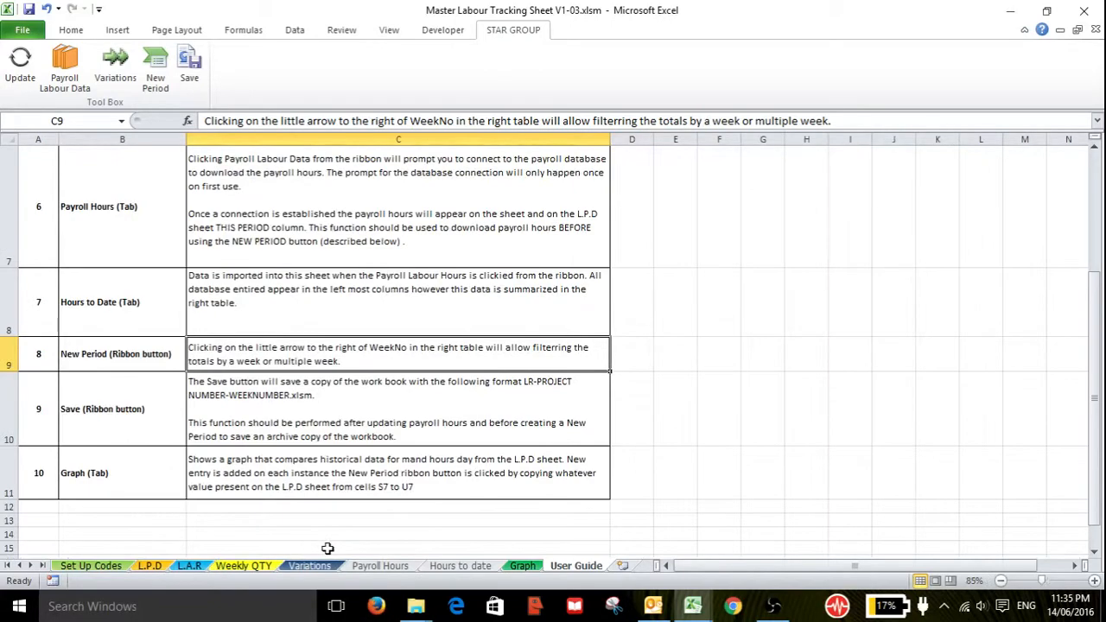
scroll(318, 563, up, 4)
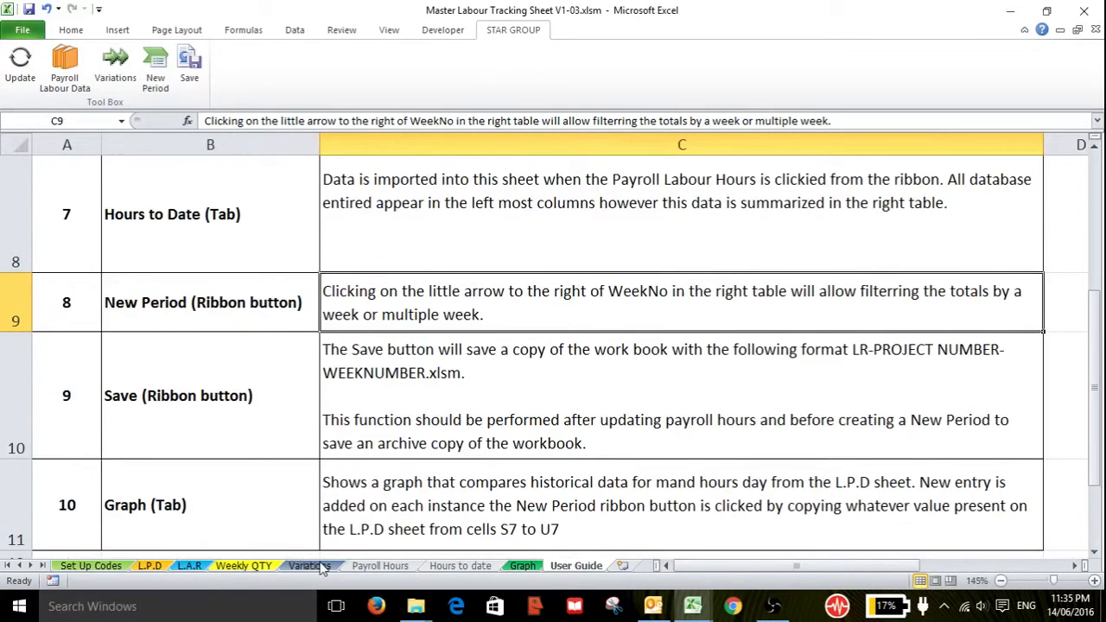
click(1000, 581)
click(1000, 581)
click(1000, 581)
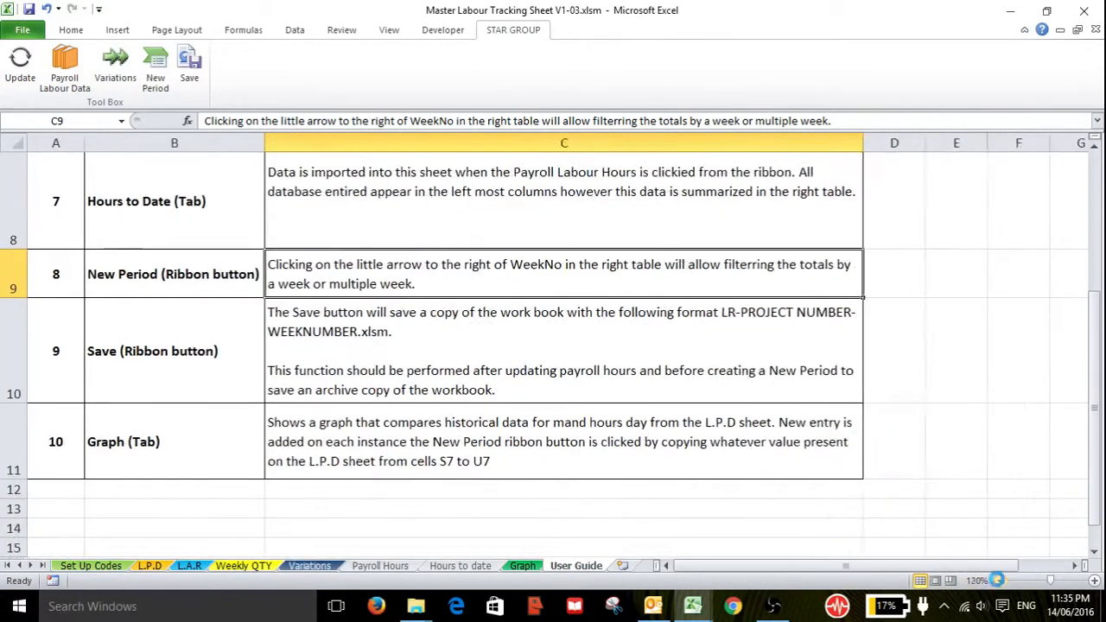
- Reduce the User Guide's zoom to 80% and view the Friday sockets quantity on the Weekly QTY sheet
click(1000, 581)
click(1000, 580)
click(1000, 581)
click(1000, 581)
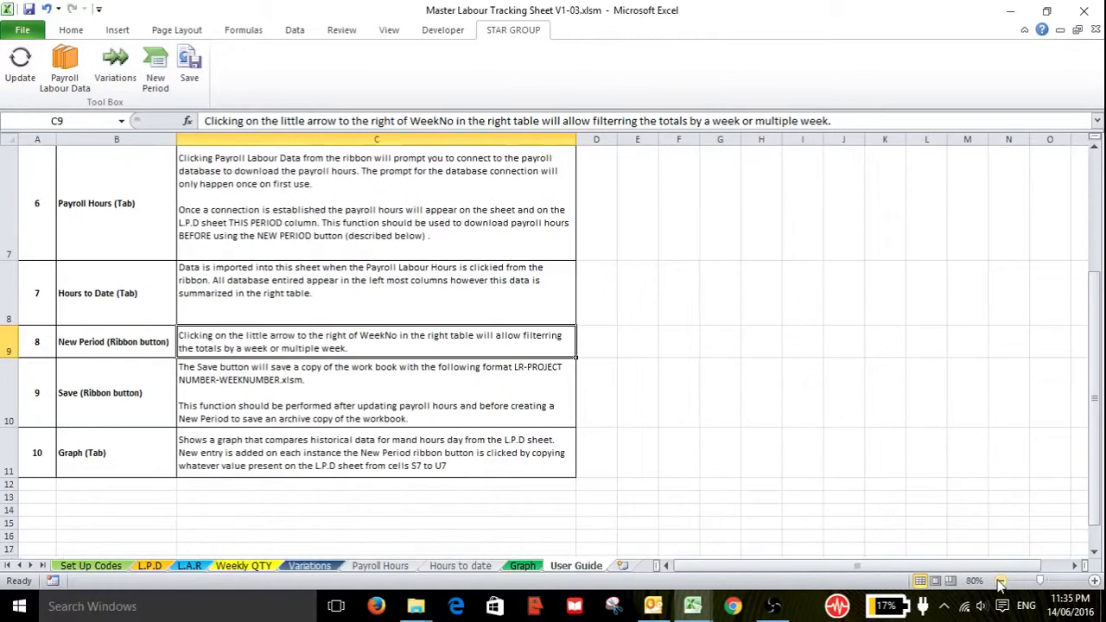
click(246, 565)
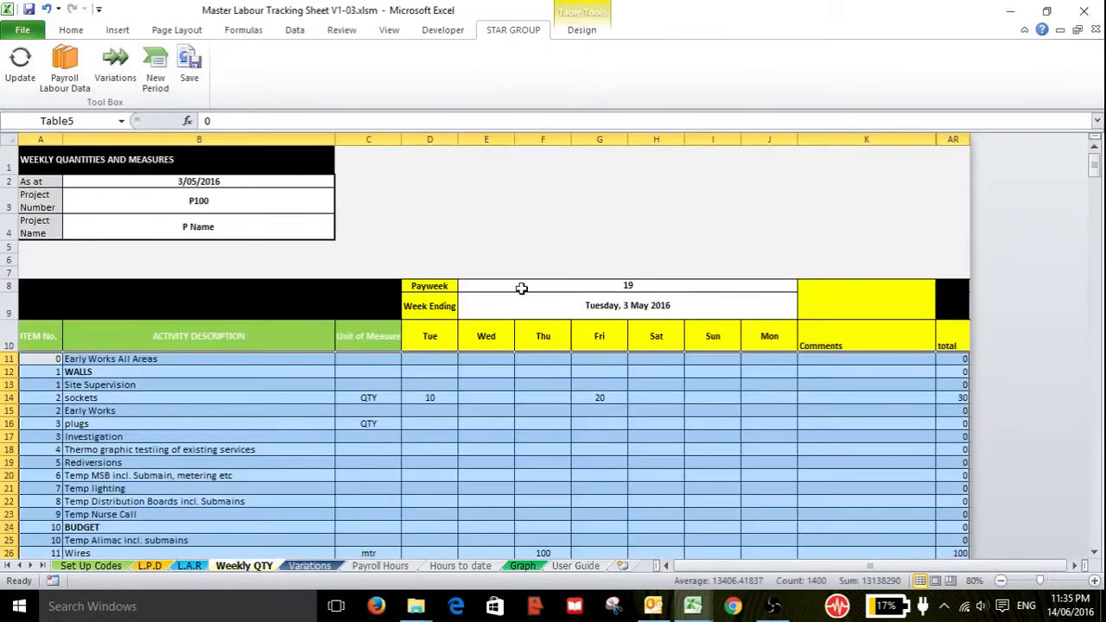
click(596, 398)
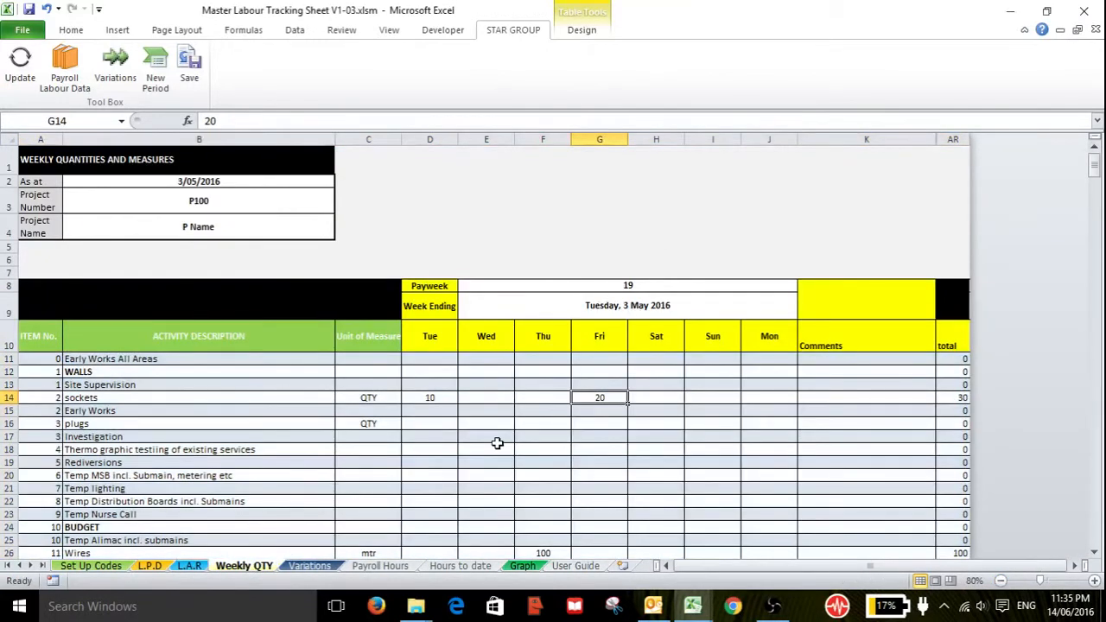
click(191, 69)
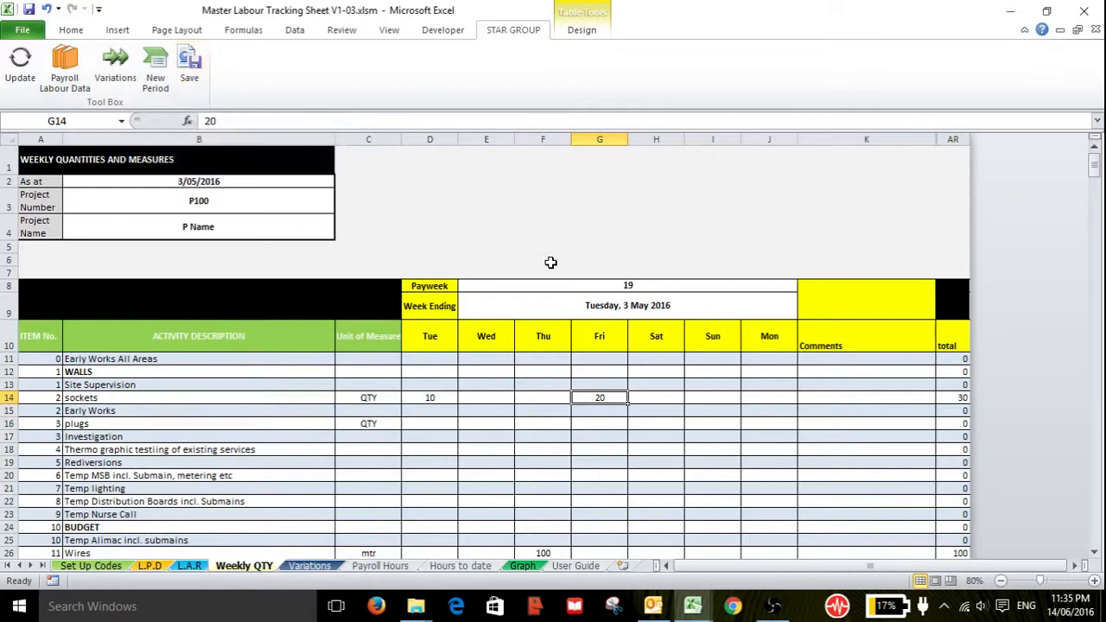
- Create a new period dated 10/05/2016 in the workbook
click(156, 69)
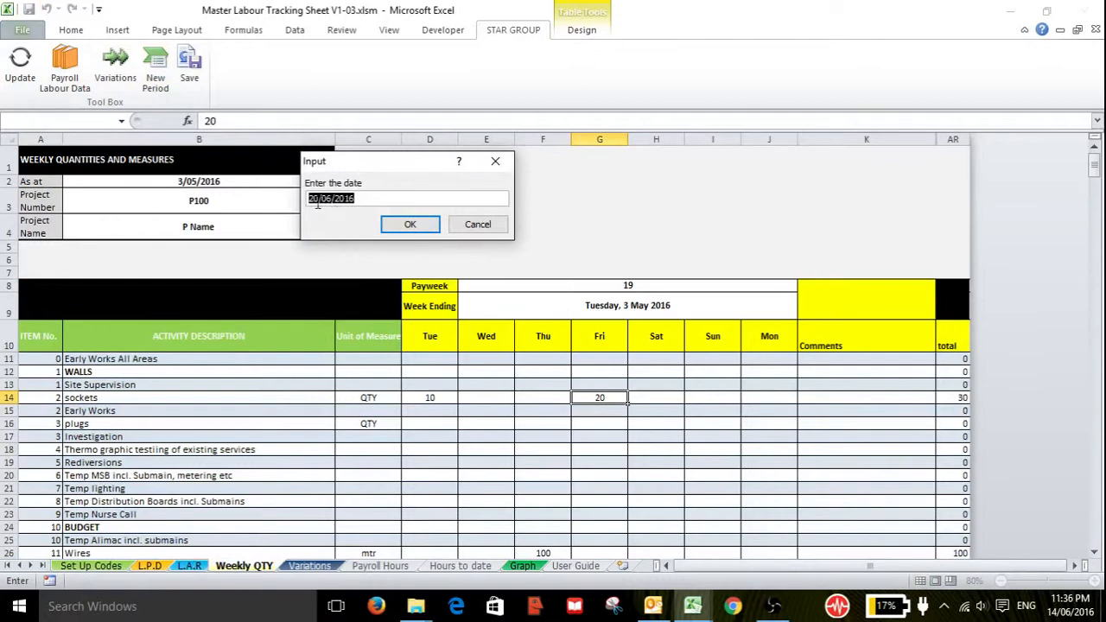
click(1070, 605)
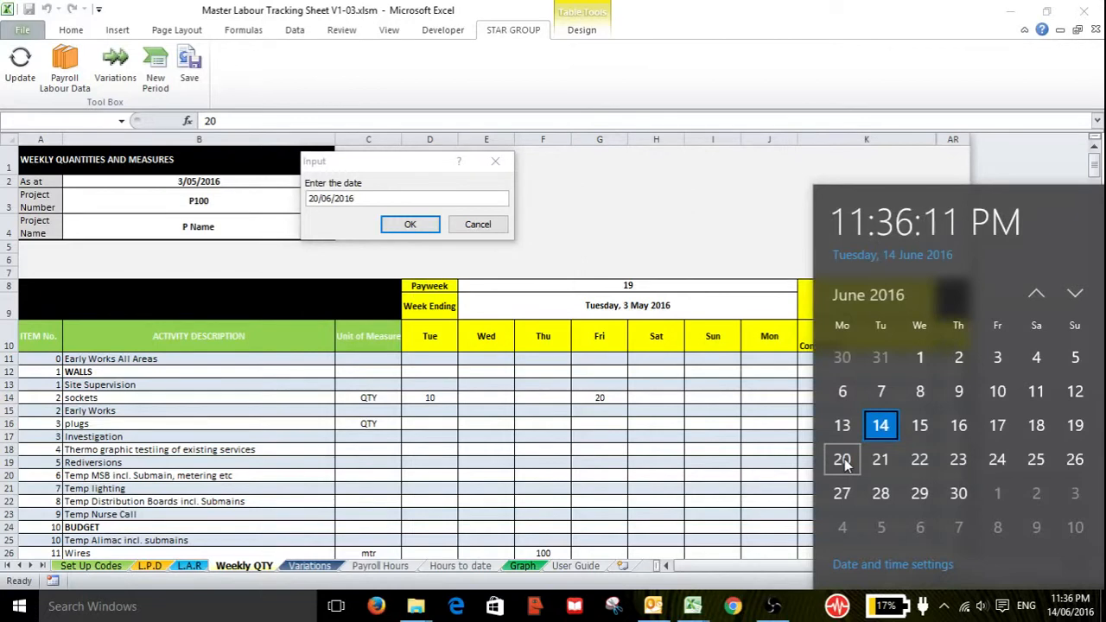
click(316, 199)
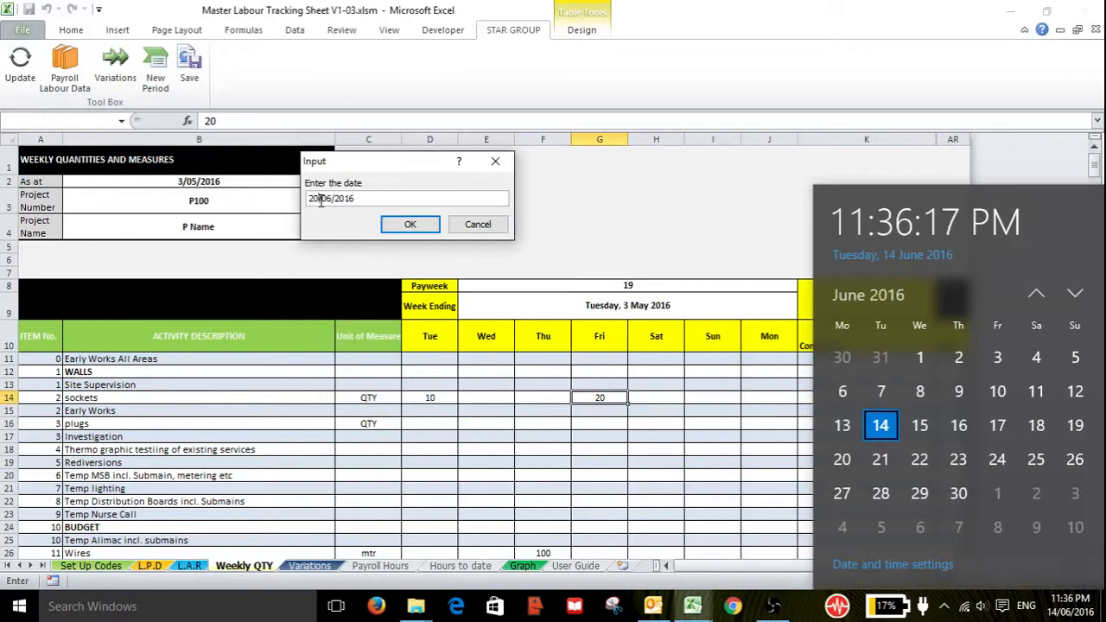
key(BackSpace)
key(BackSpace)
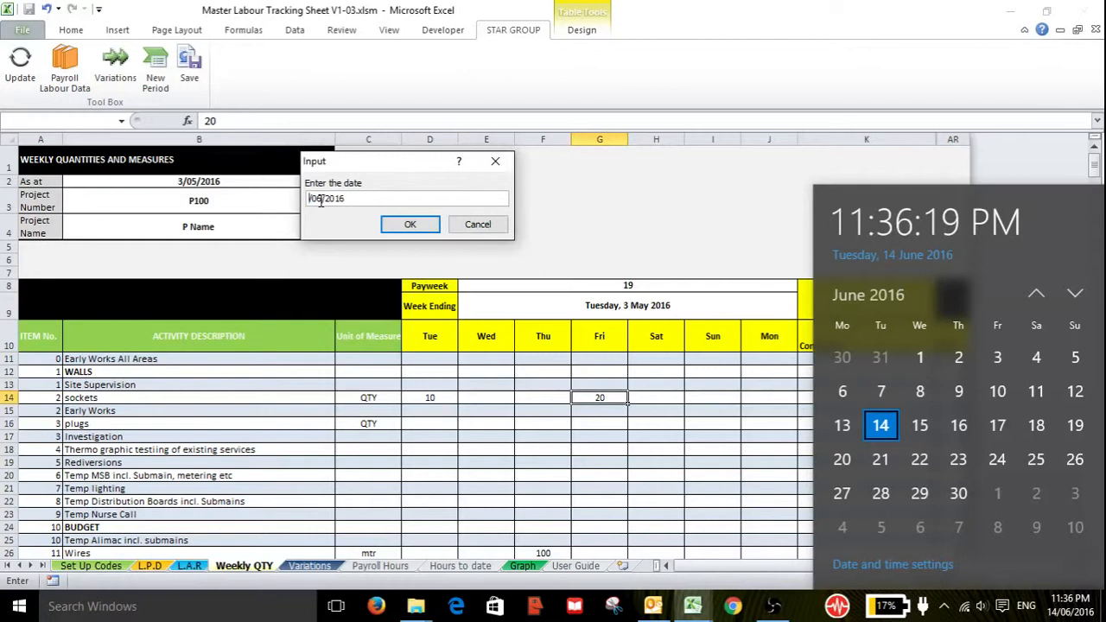
text(7)
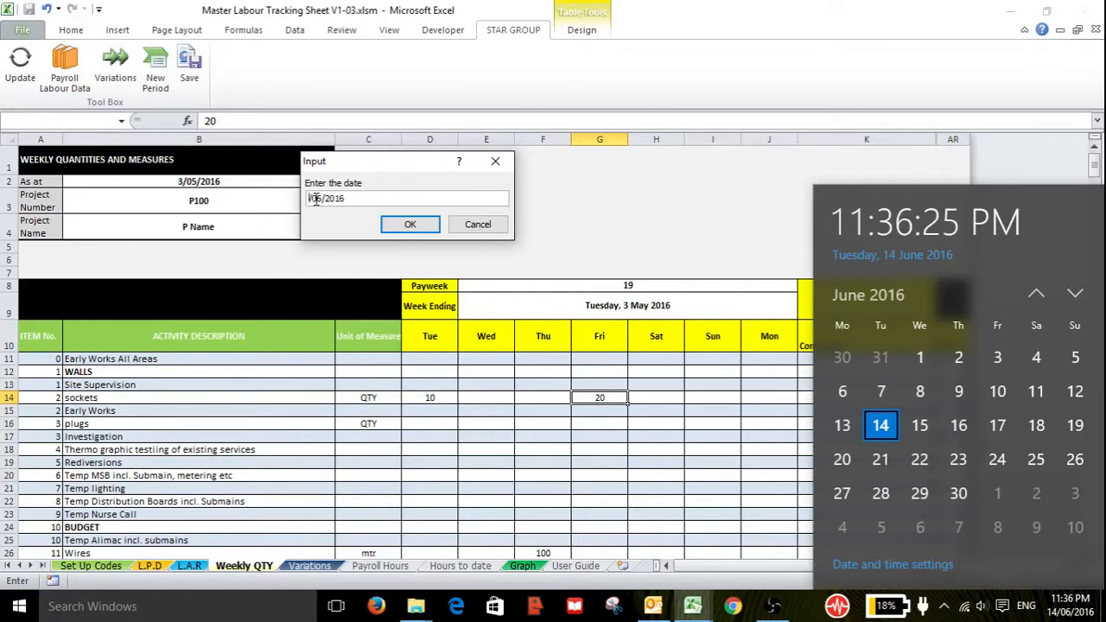
text(10)
key(BackSpace)
text(5)
key(BackSpace)
text(5)
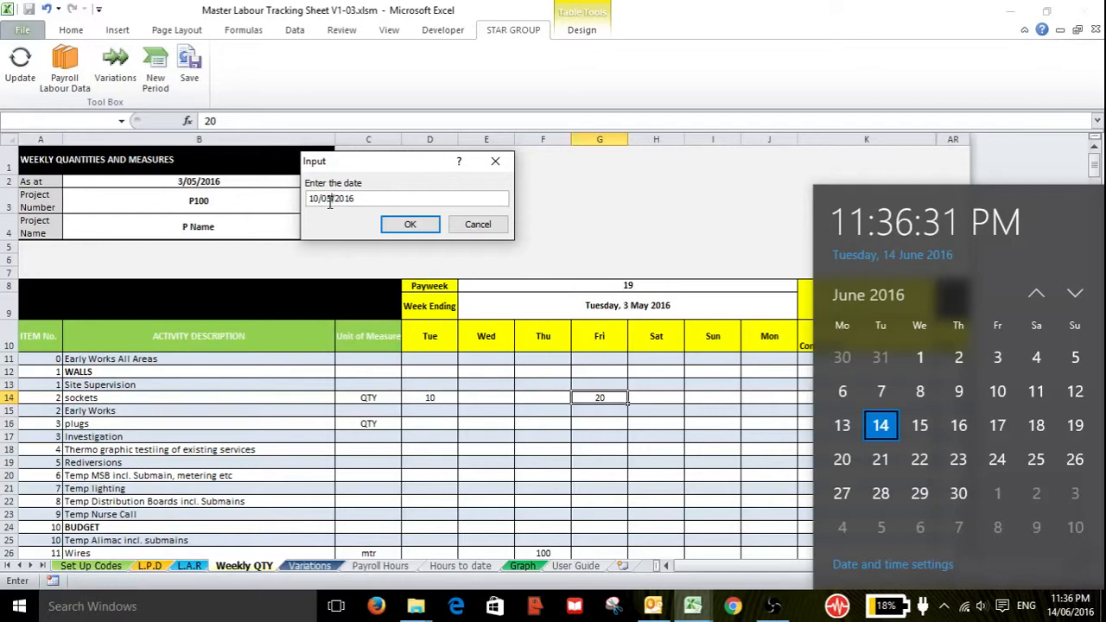
click(401, 225)
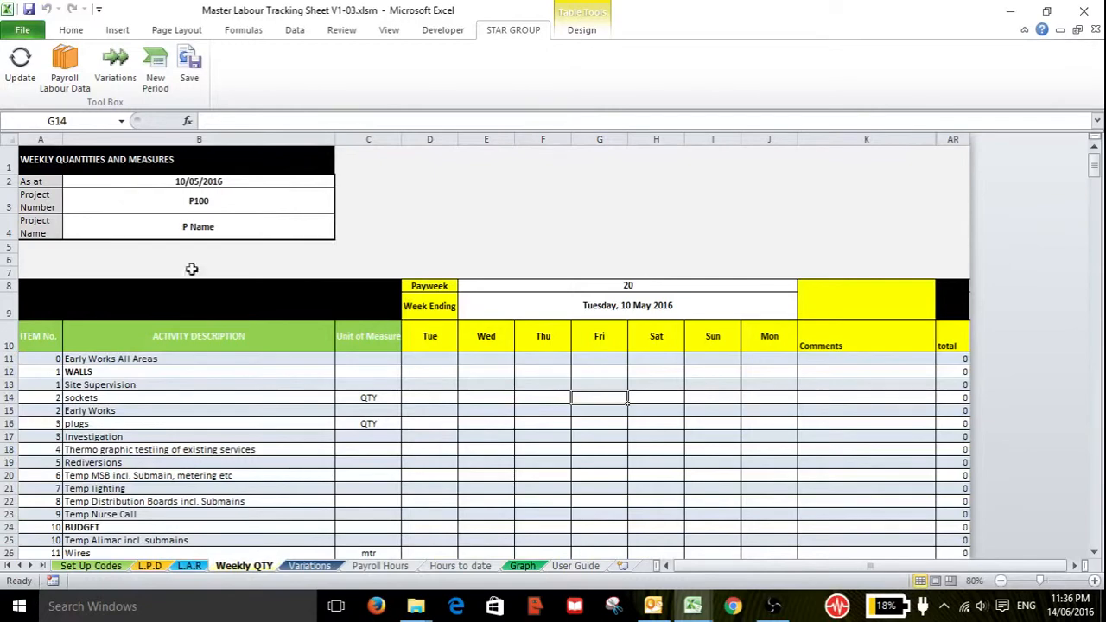
- Check the week number on the Set Up Codes sheet and the As at date on the L.P.D sheet
click(107, 566)
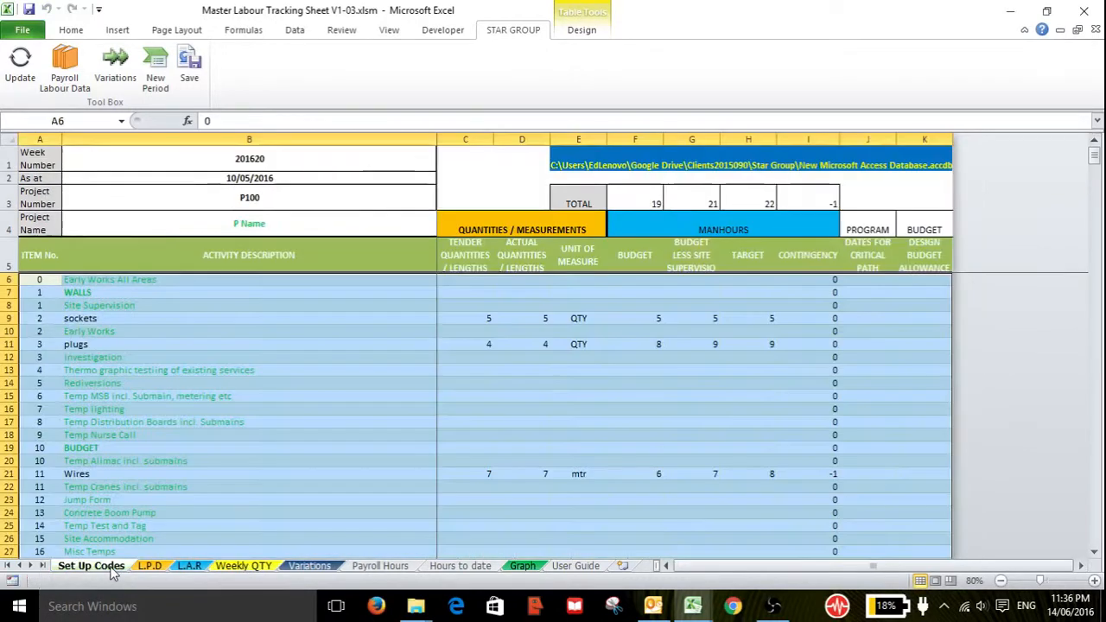
click(301, 160)
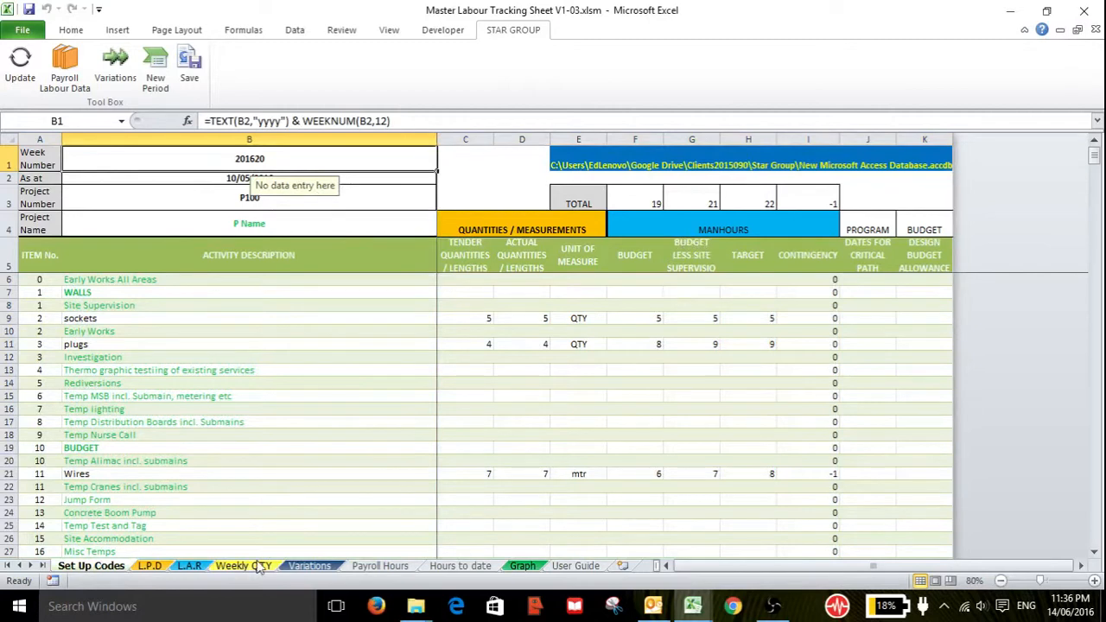
click(155, 566)
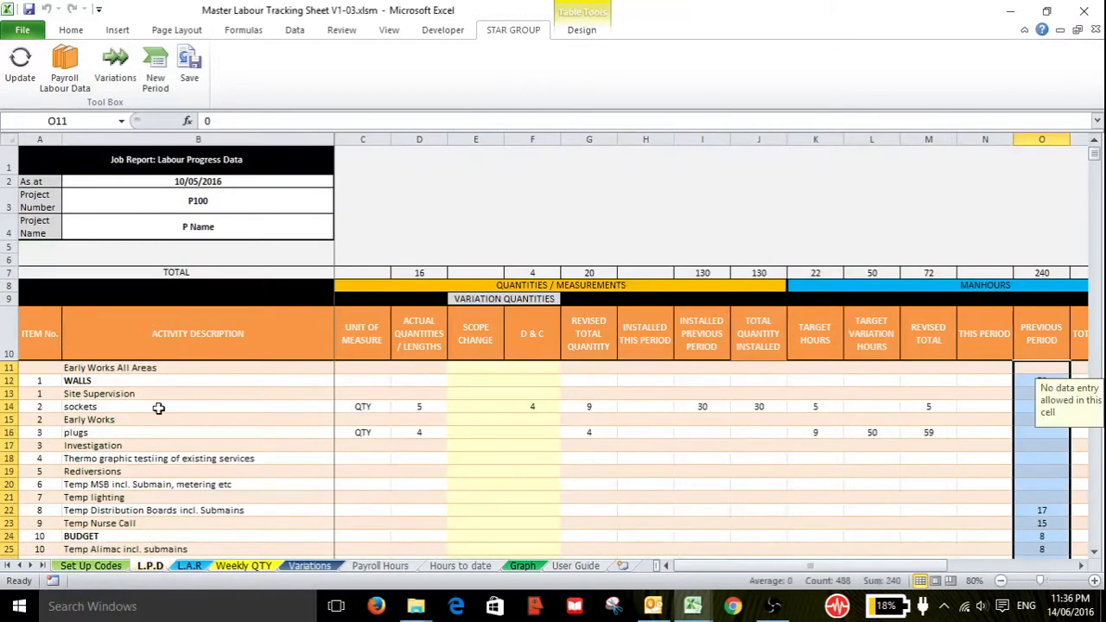
click(216, 184)
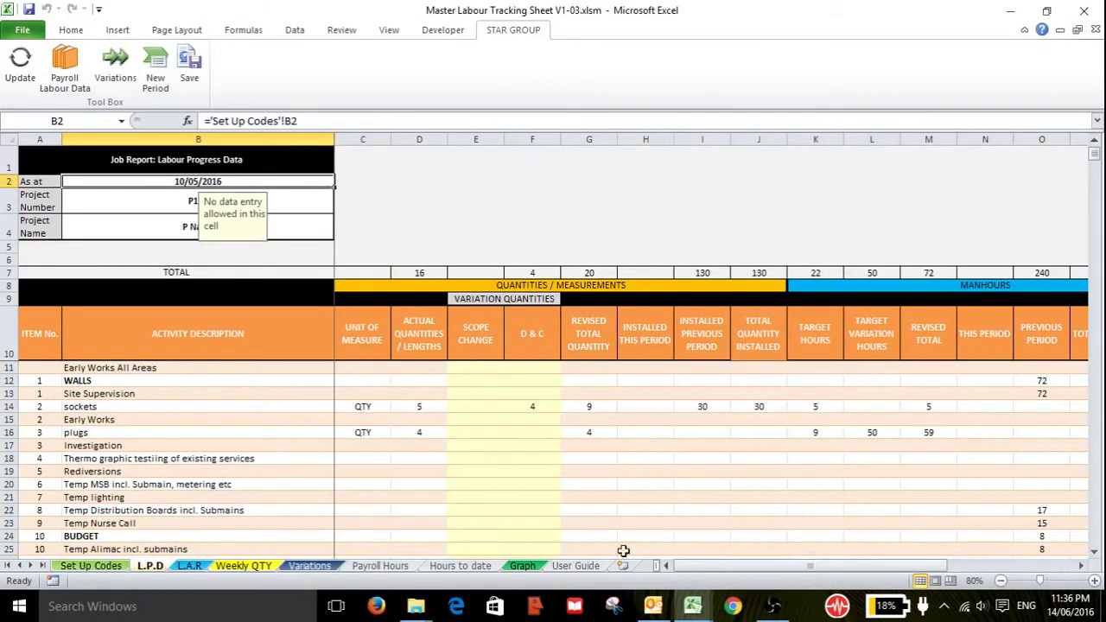
- Examine the This Period, Previous Period and Total Used manhours on the L.P.D sheet, down to the Site Supervision row
click(691, 567)
drag(692, 573, 757, 571)
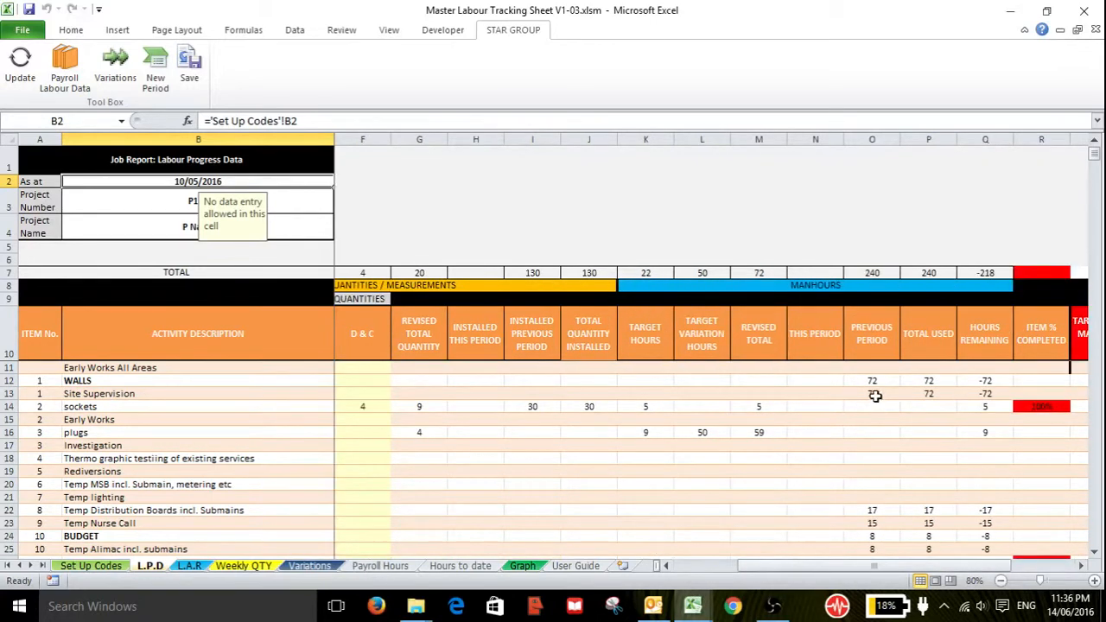
click(823, 369)
click(871, 392)
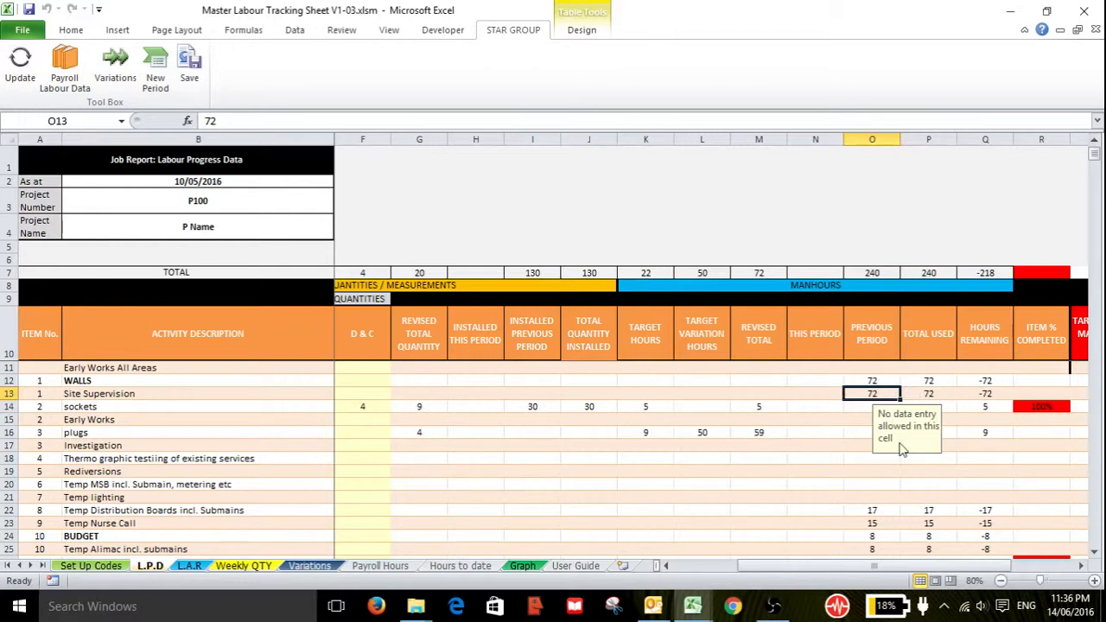
click(916, 393)
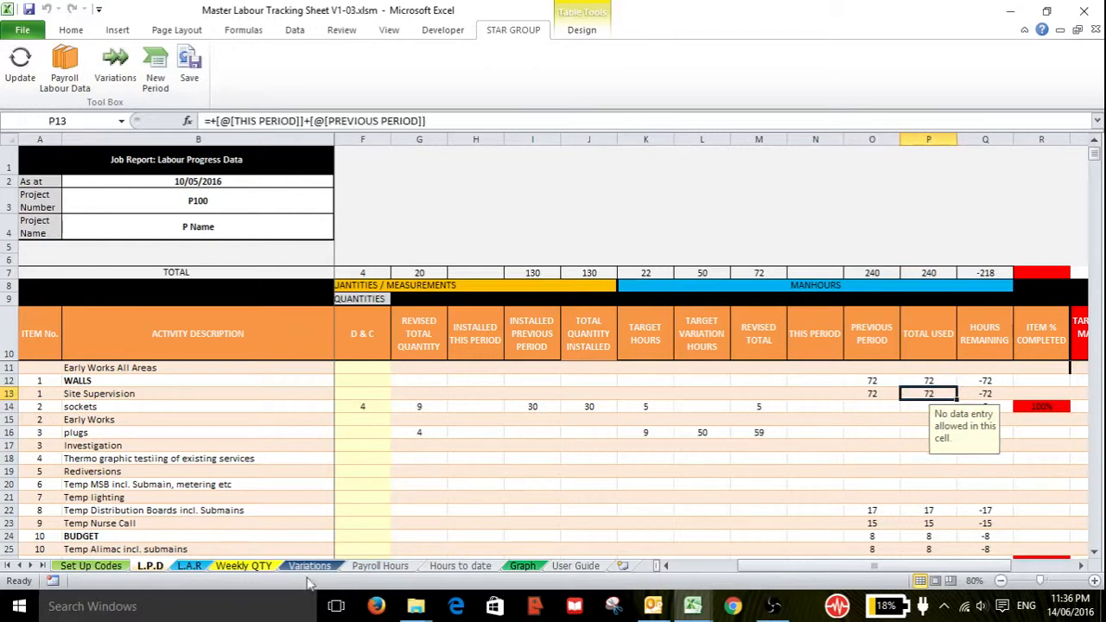
- Review the Weekly QTY, Variations, Payroll Hours and Hours to date sheets for the new period and return to L.P.D
click(247, 569)
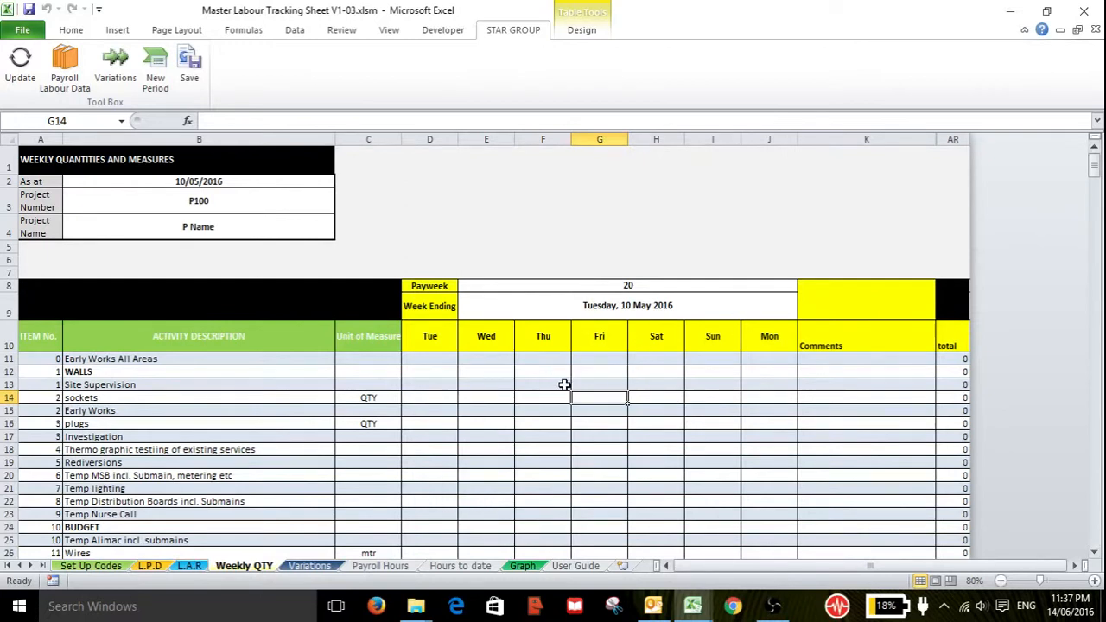
click(311, 567)
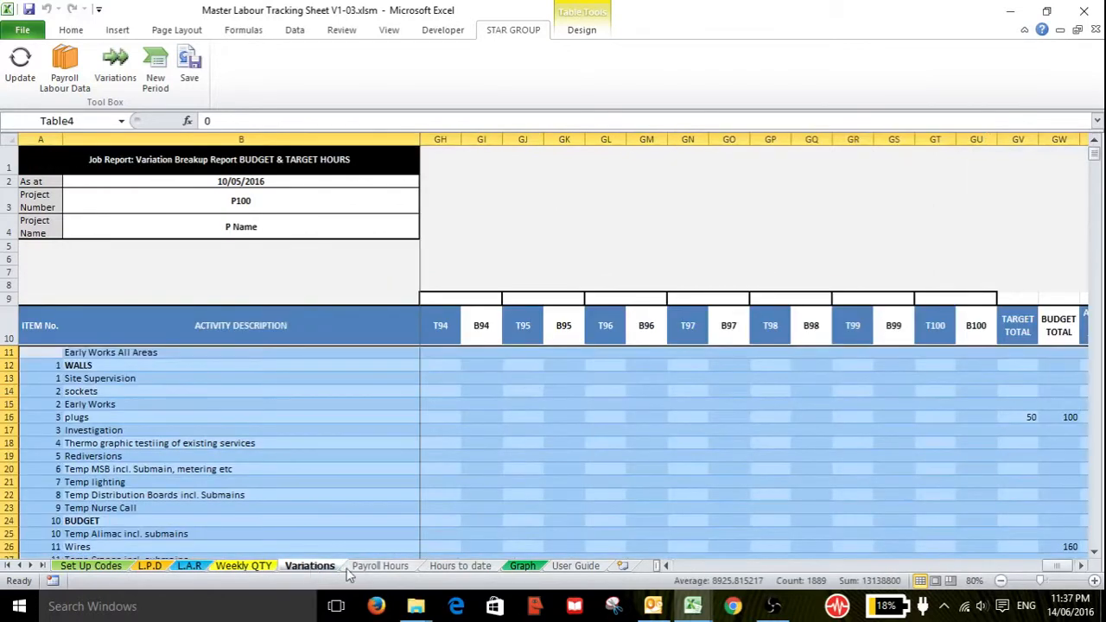
click(376, 566)
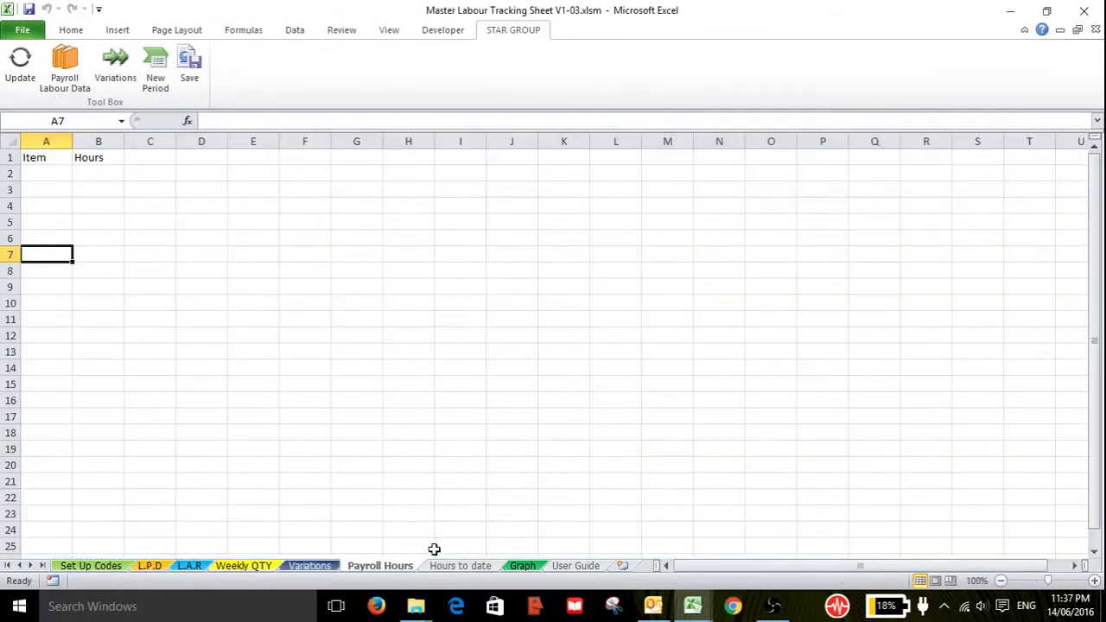
click(452, 569)
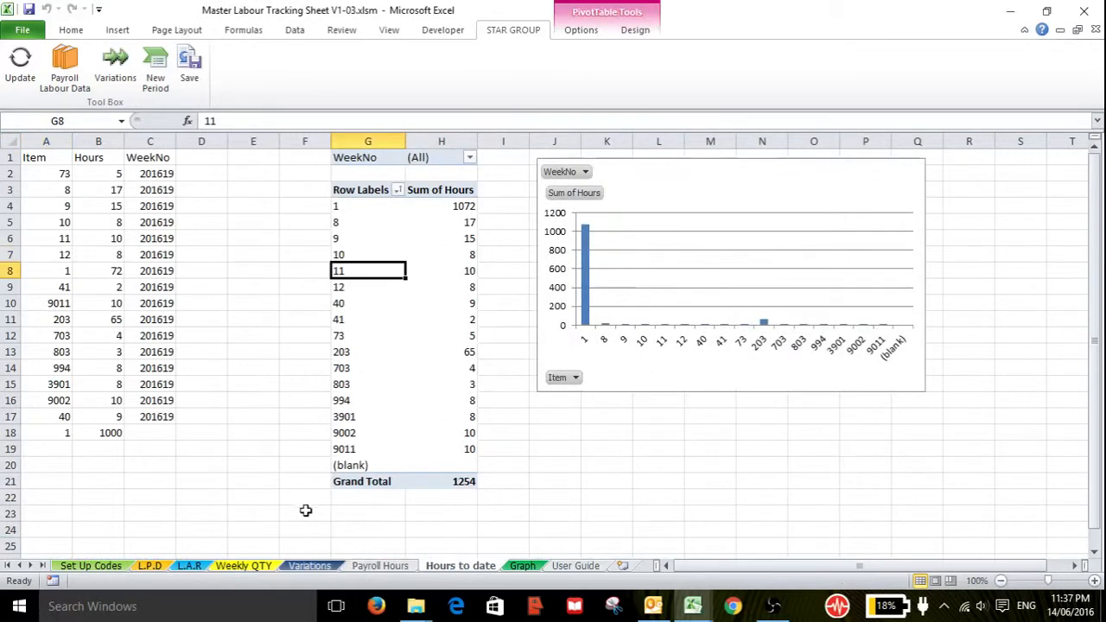
click(378, 567)
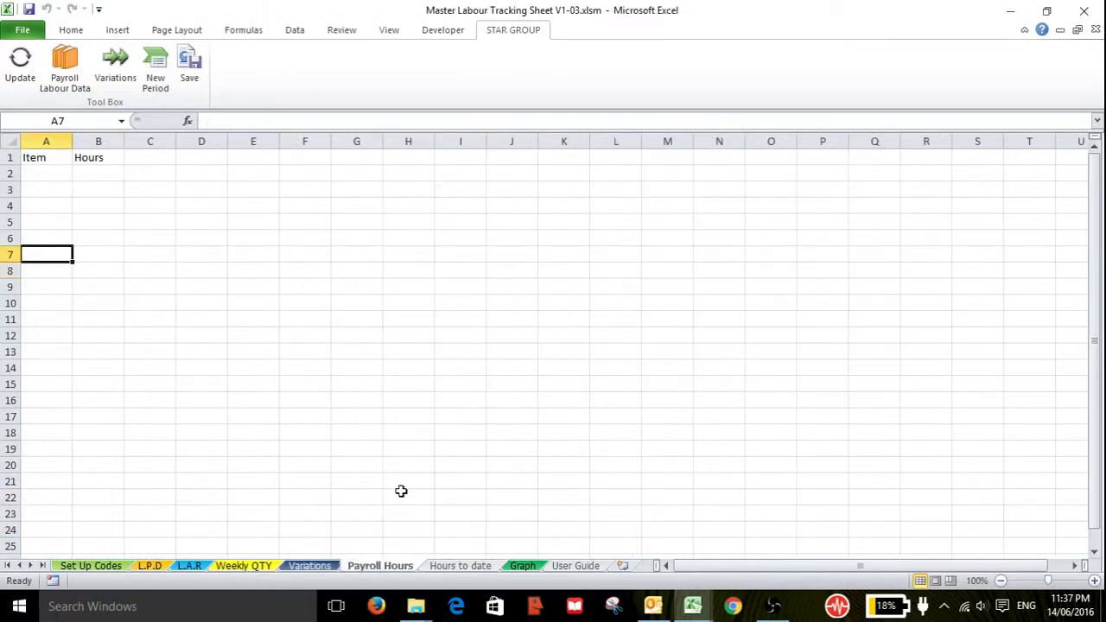
click(445, 566)
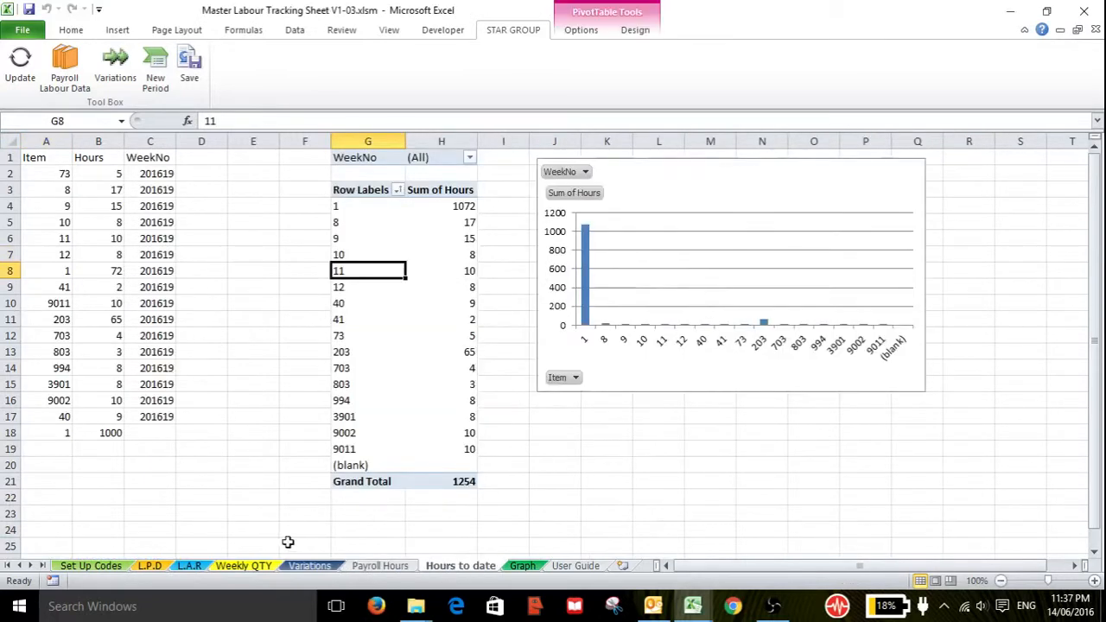
click(380, 565)
click(150, 566)
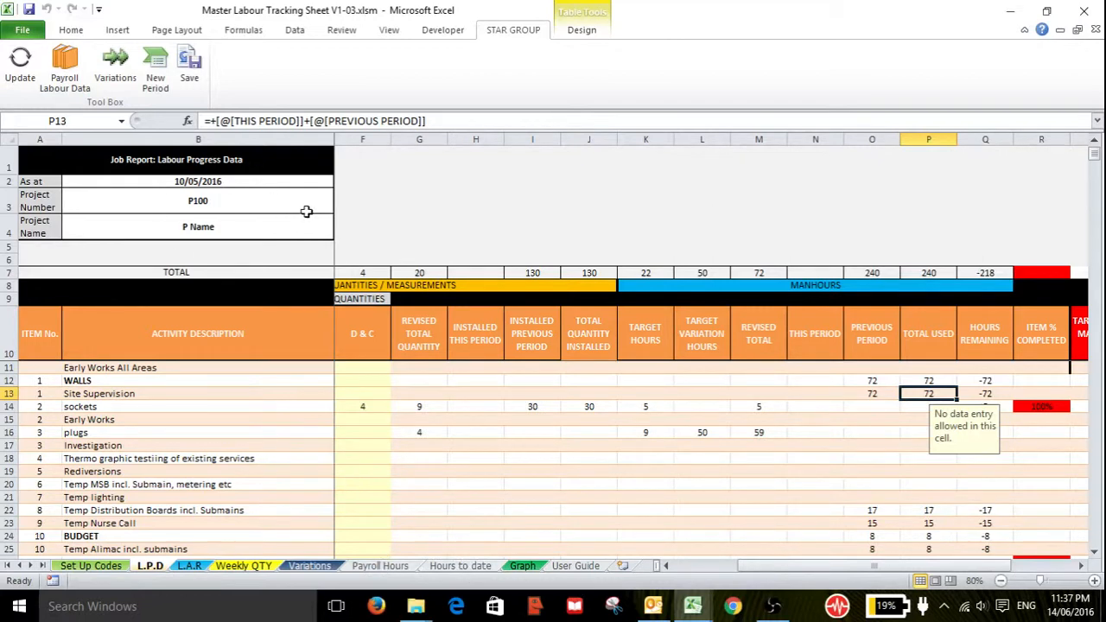
- Review the User Guide's Save entry and the period report's proposed file name and folder contents, without saving the report
click(583, 568)
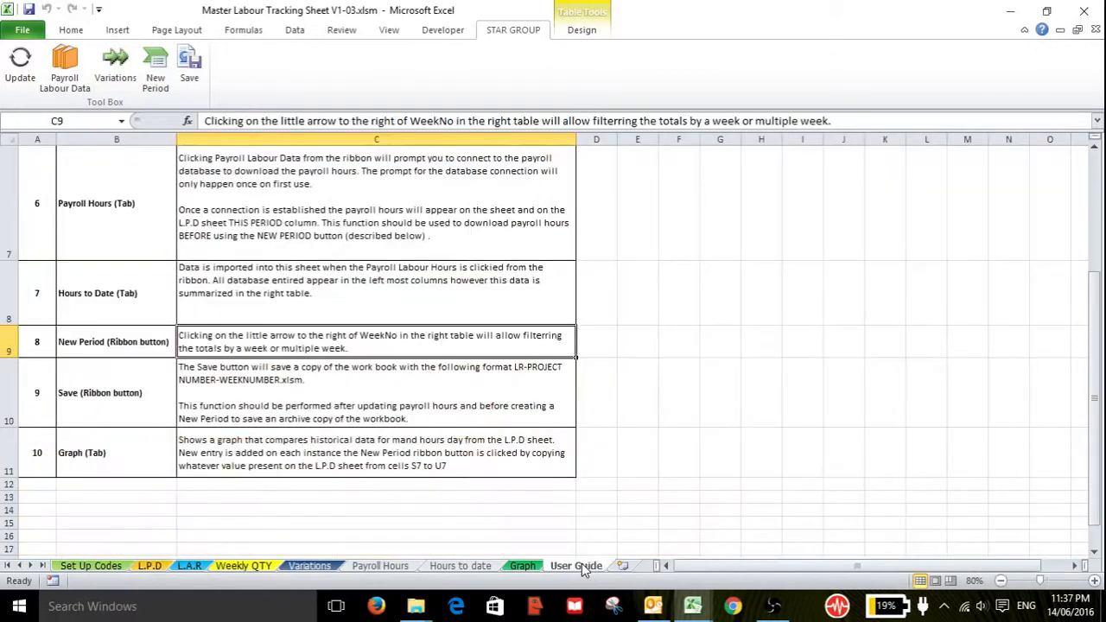
click(197, 412)
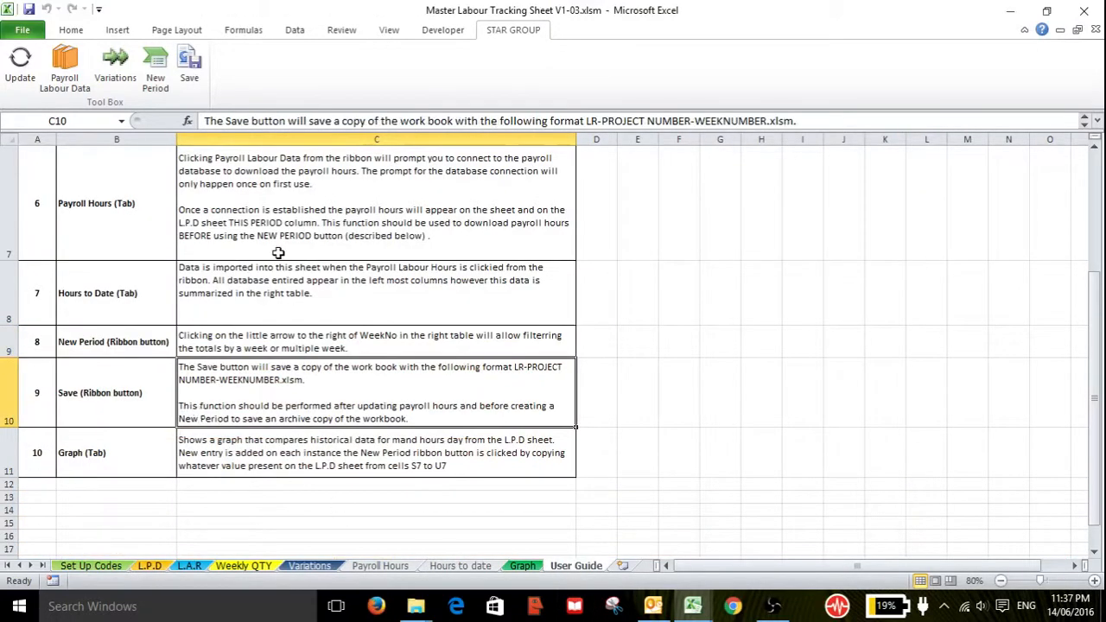
click(182, 83)
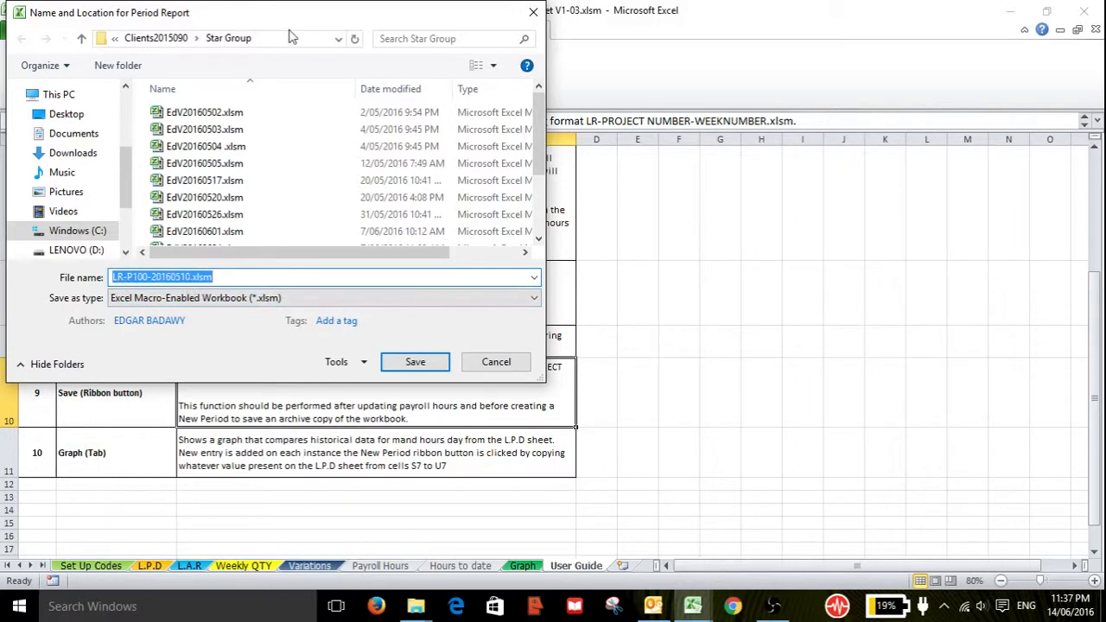
drag(291, 18, 633, 208)
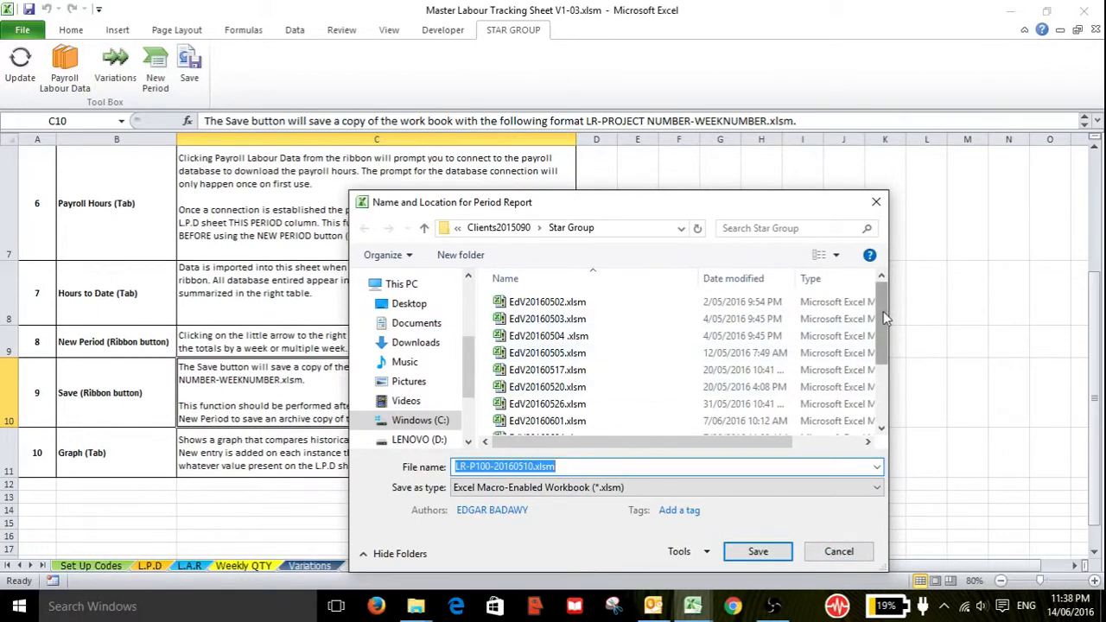
drag(883, 311, 880, 365)
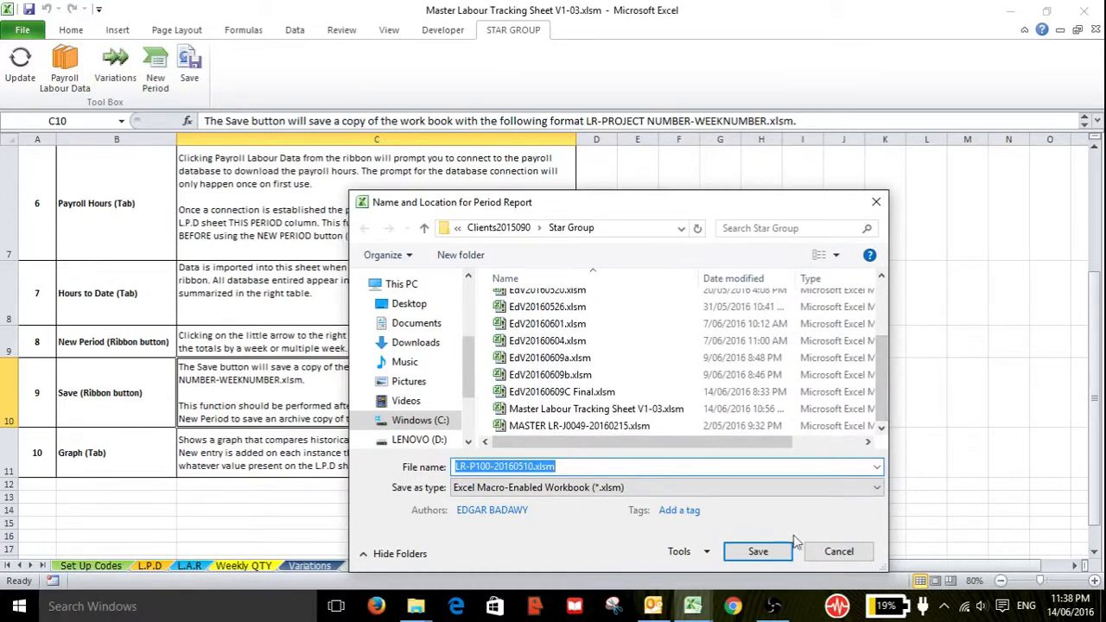
click(837, 552)
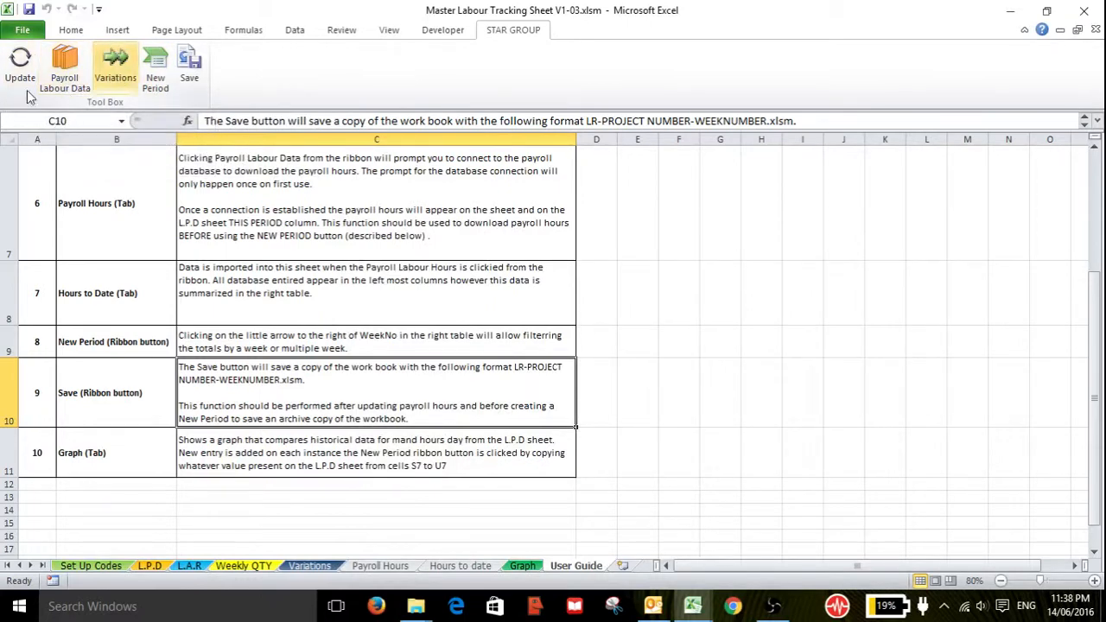
- Revisit the Weekly QTY sheet, find the User Guide's Graph entry and open the Graph sheet
click(244, 566)
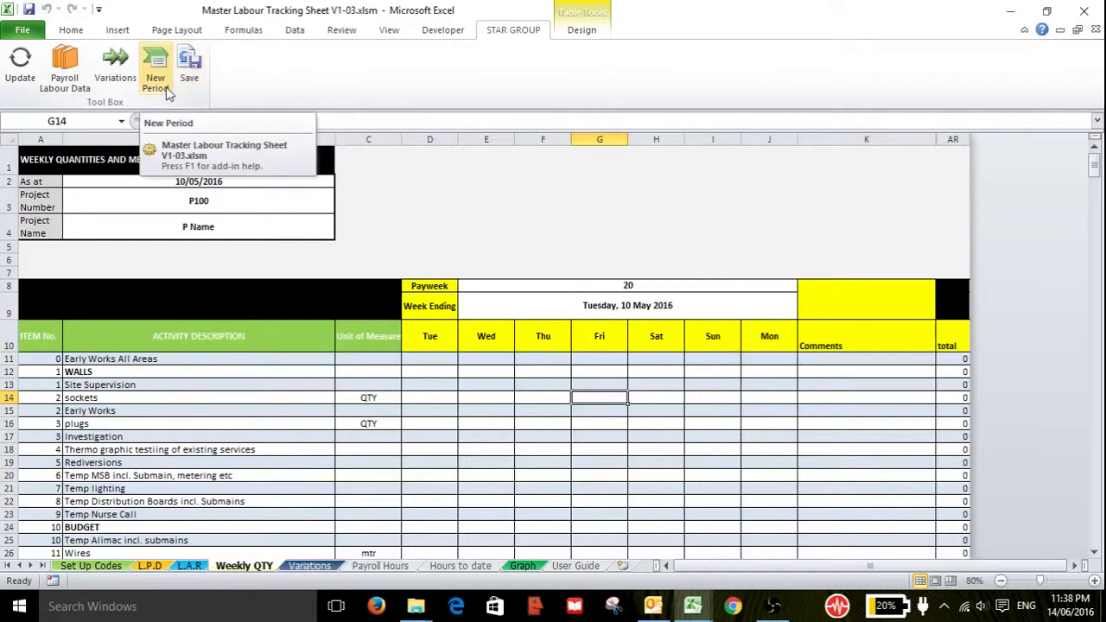
click(576, 565)
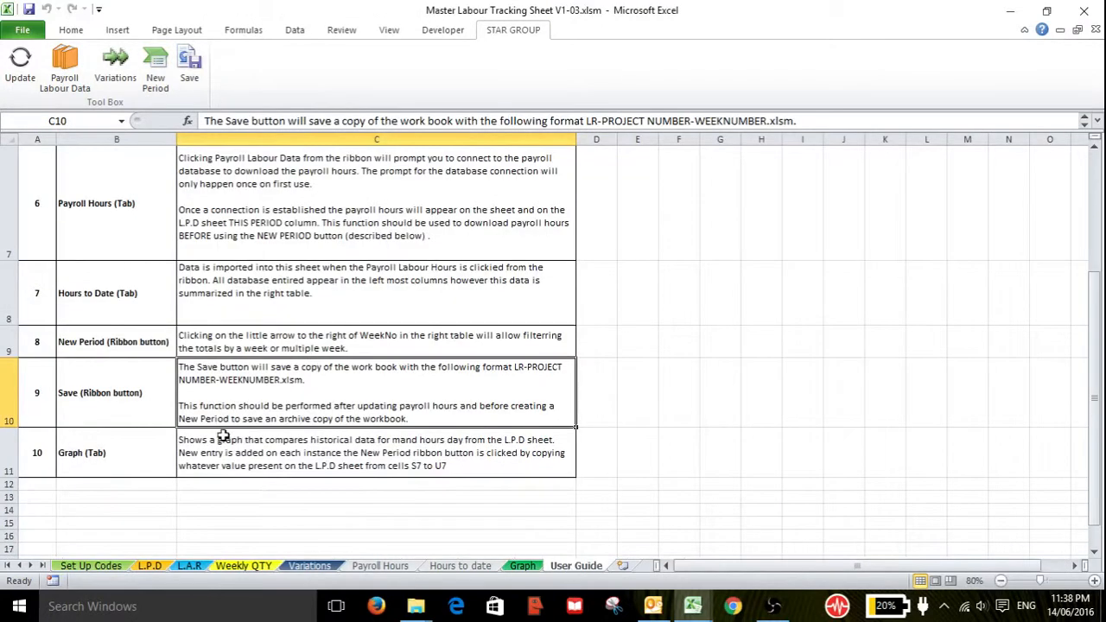
click(114, 464)
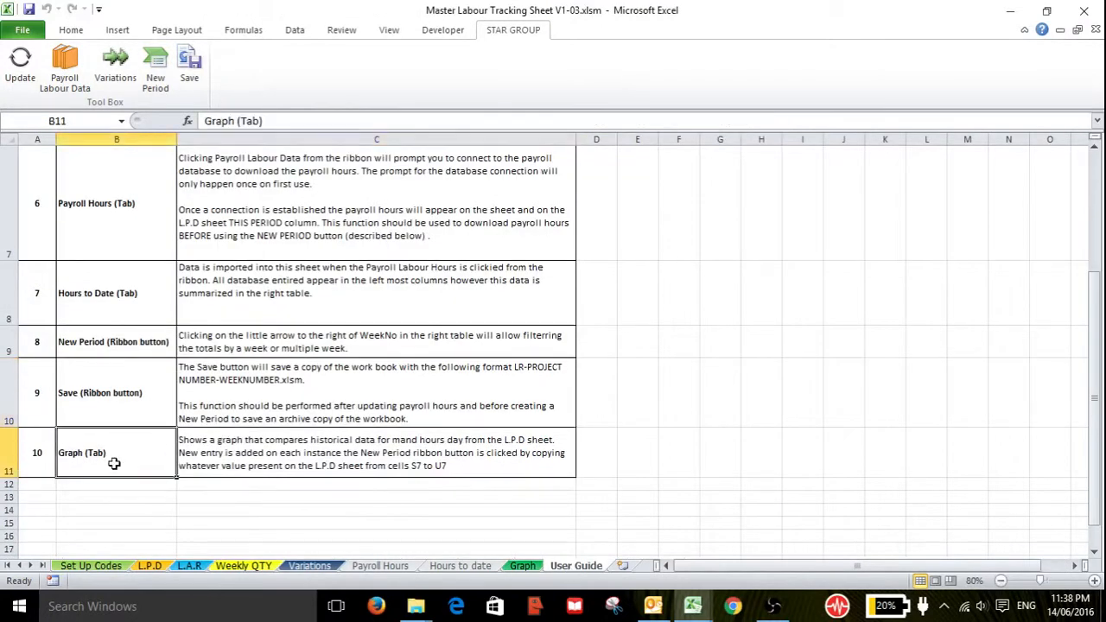
click(522, 566)
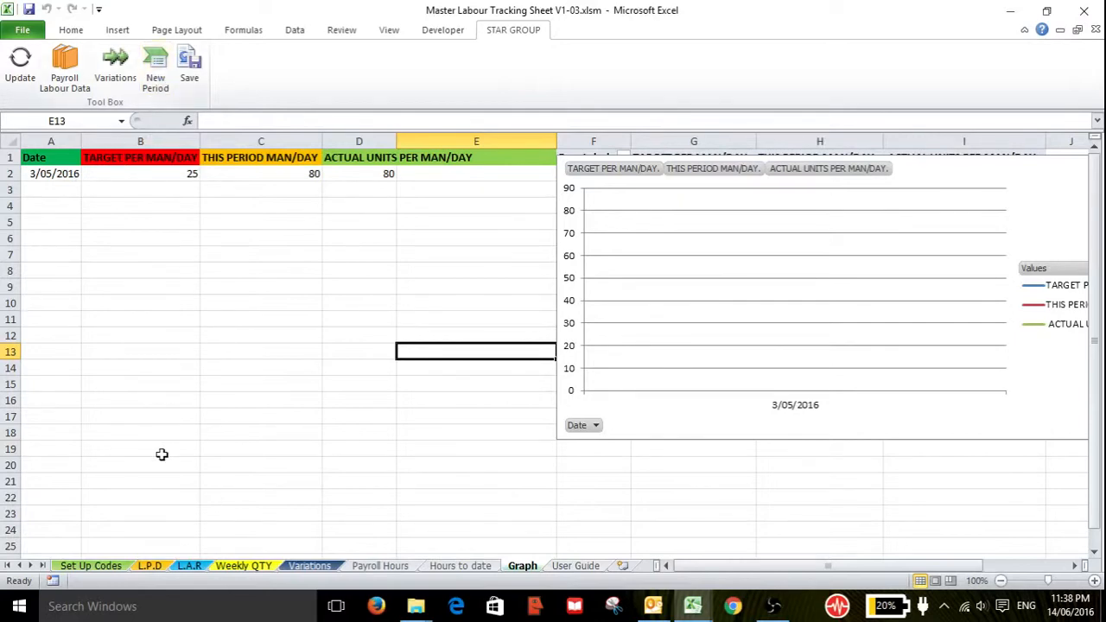
- Examine the man-day totals in cells S7 to U7 on the L.P.D sheet and revisit the User Guide's Graph entry
click(154, 567)
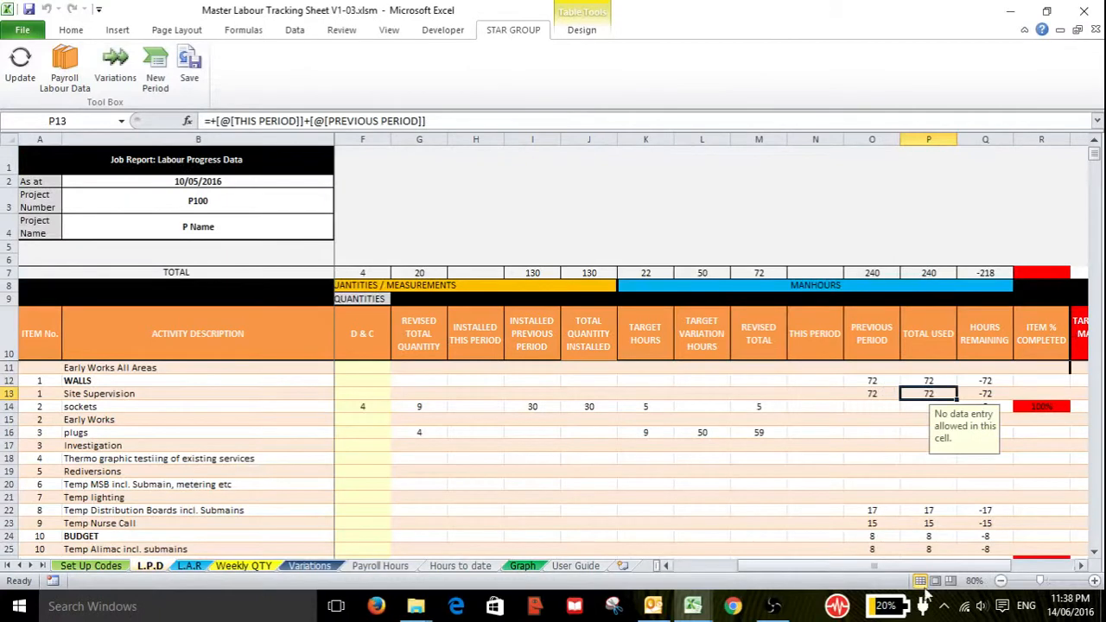
scroll(993, 558, right, 3)
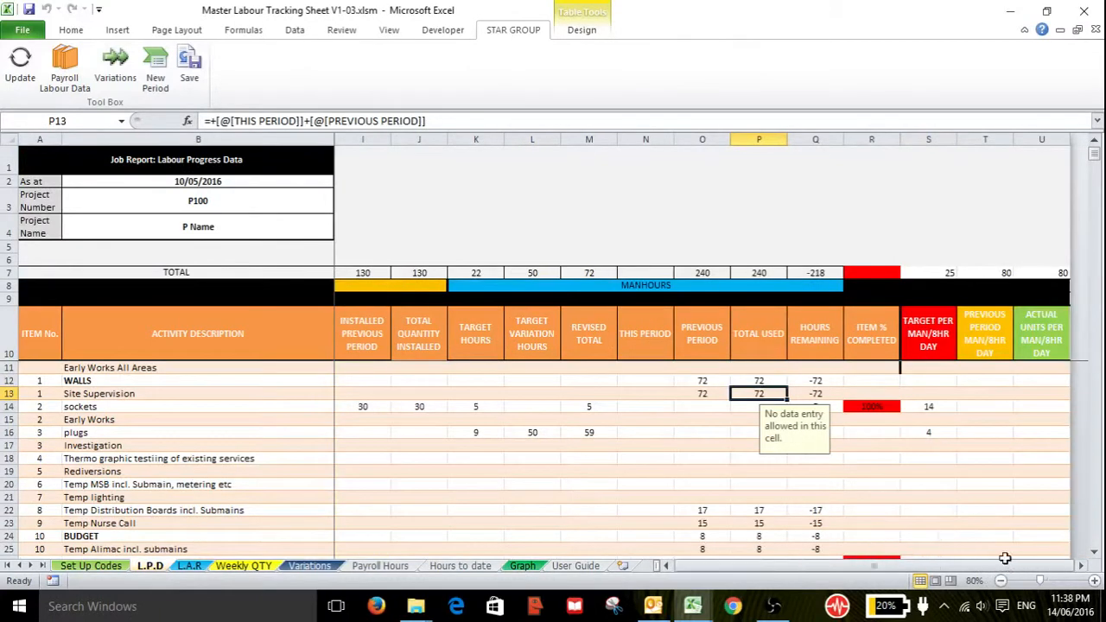
drag(943, 271, 995, 274)
click(1032, 274)
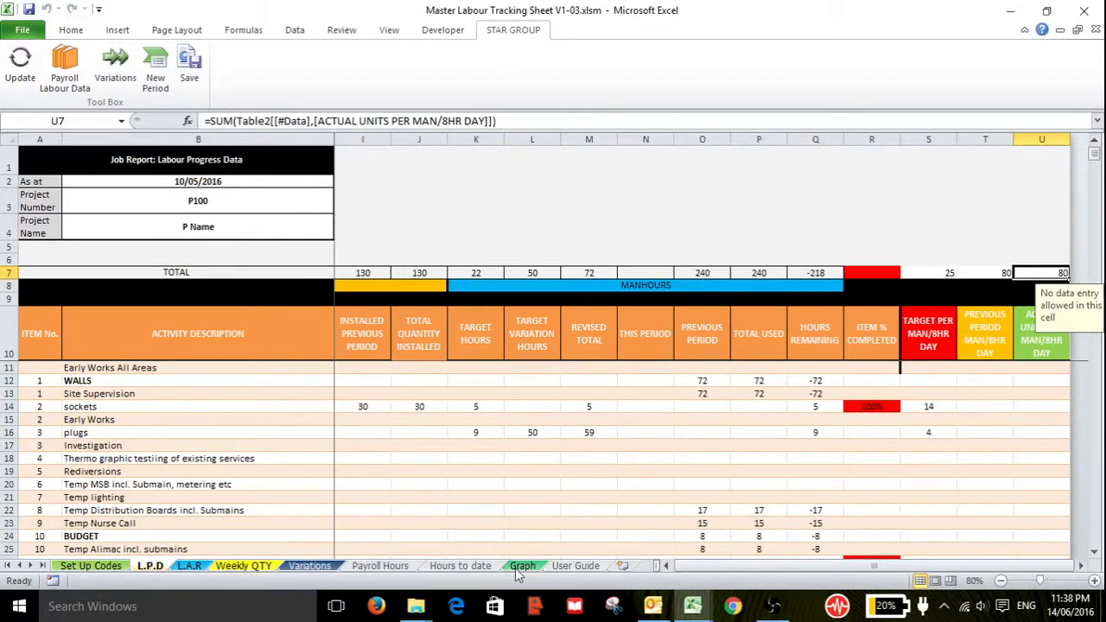
click(575, 568)
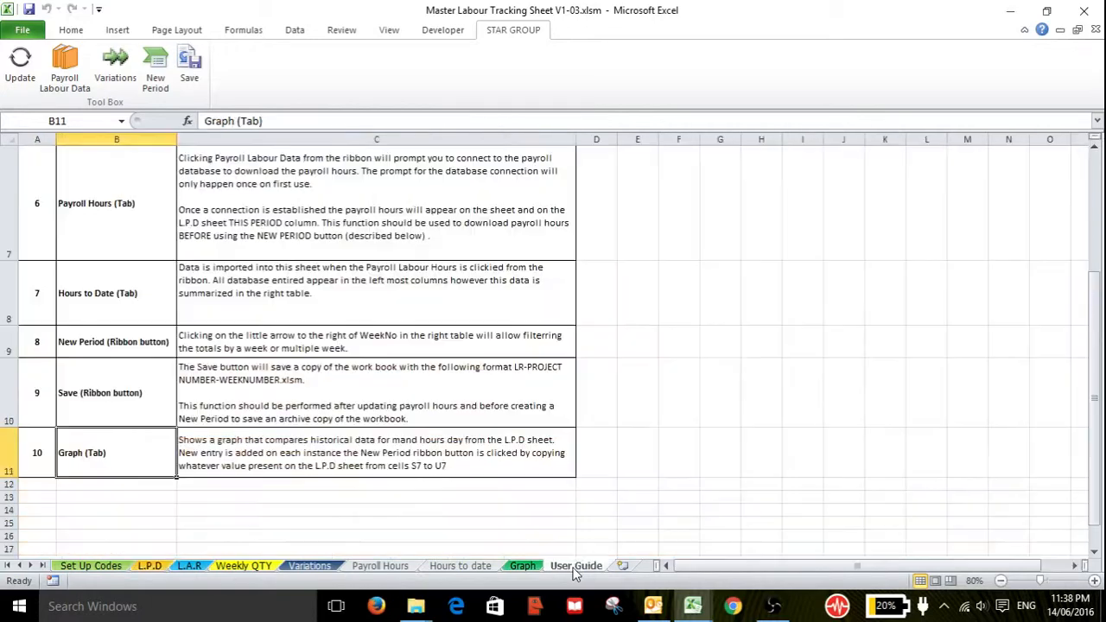
- Return to the Graph sheet's first dated entry and create a new period dated 20/06/2016
click(522, 566)
click(60, 173)
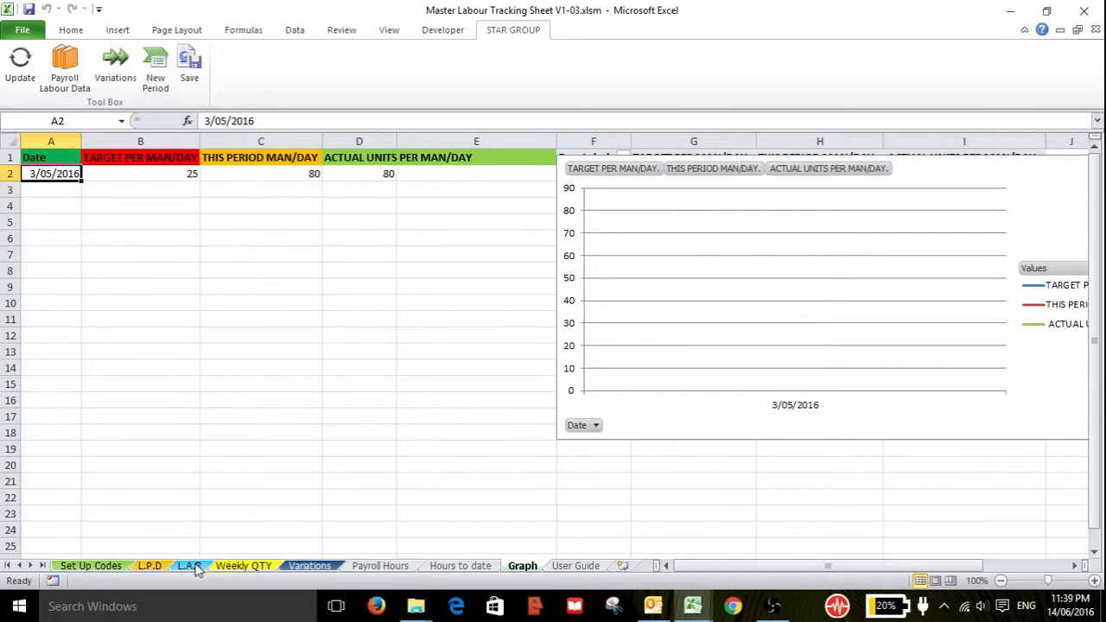
click(157, 86)
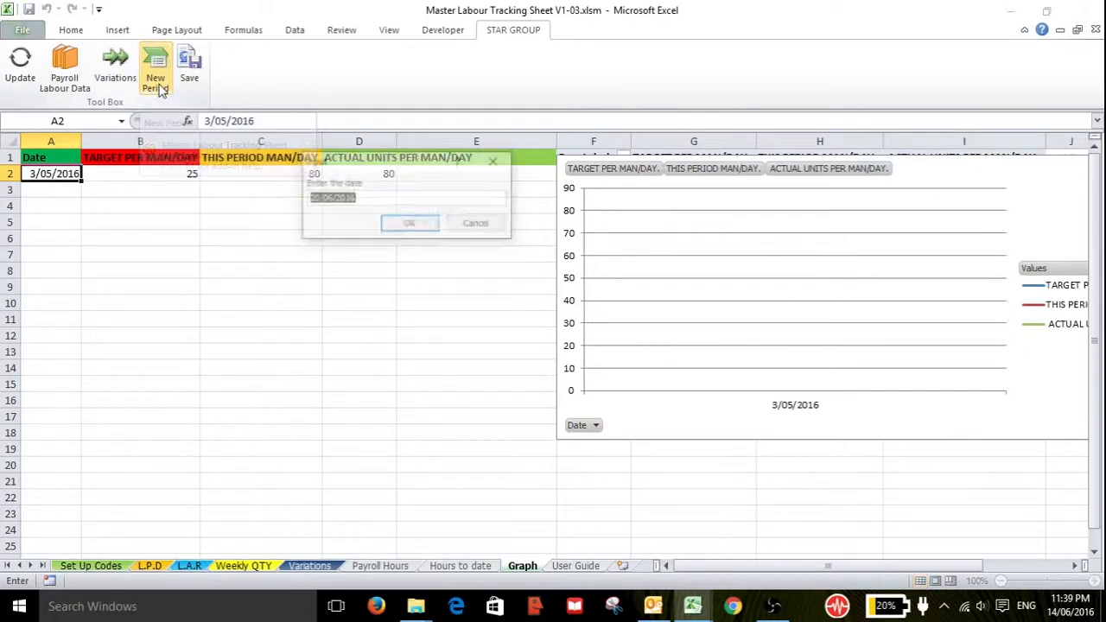
click(408, 226)
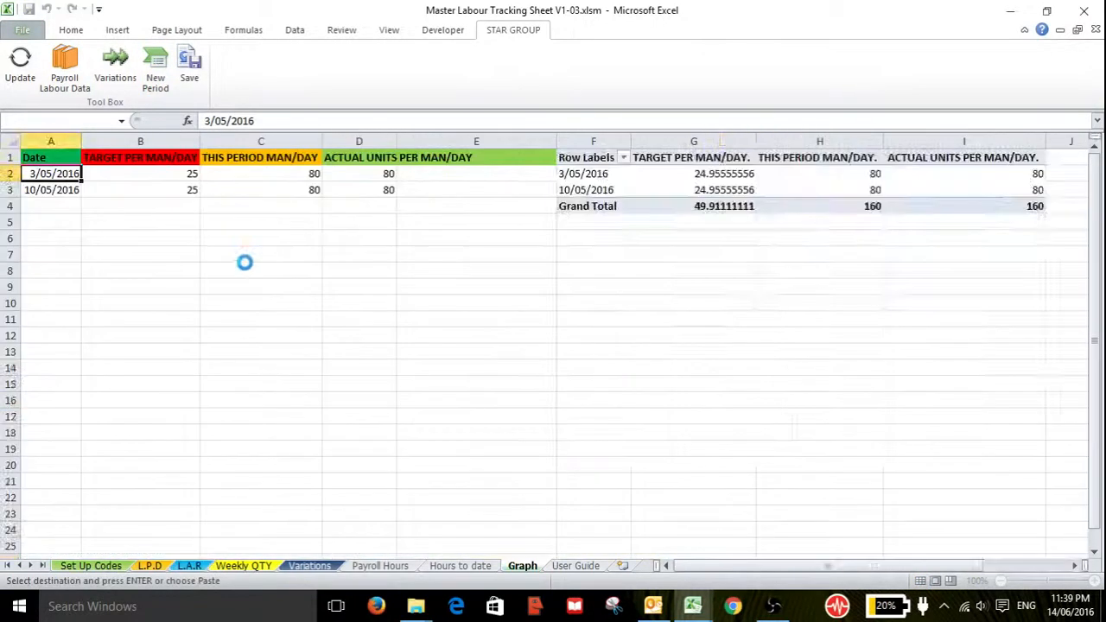
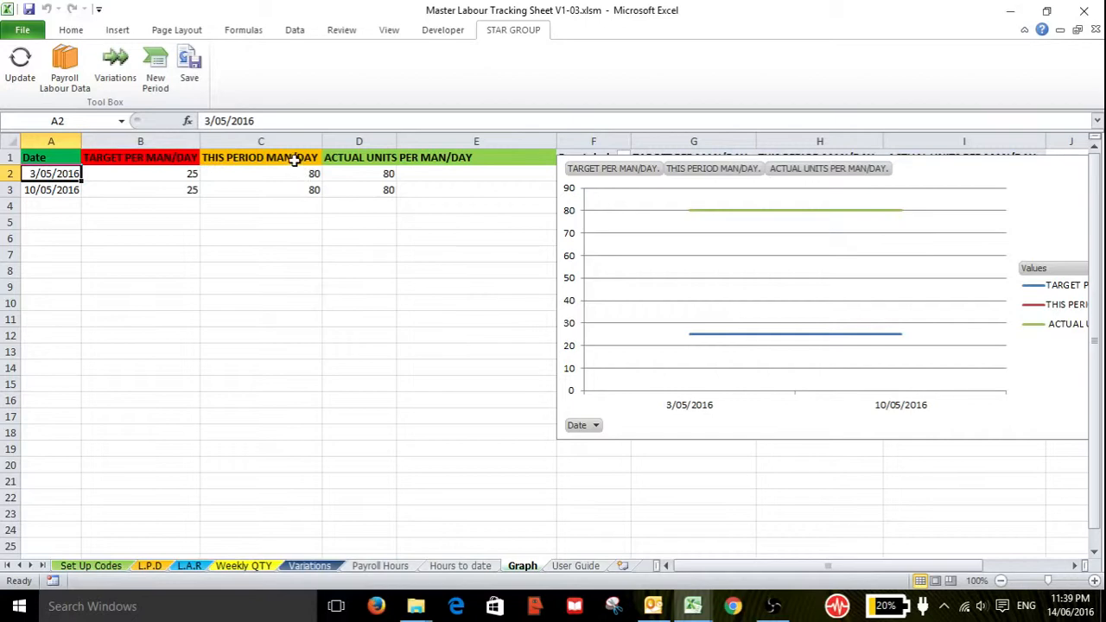
- Inspect the formula behind the sockets row's Target per Man/8hr Day value on the L.P.D sheet
click(149, 566)
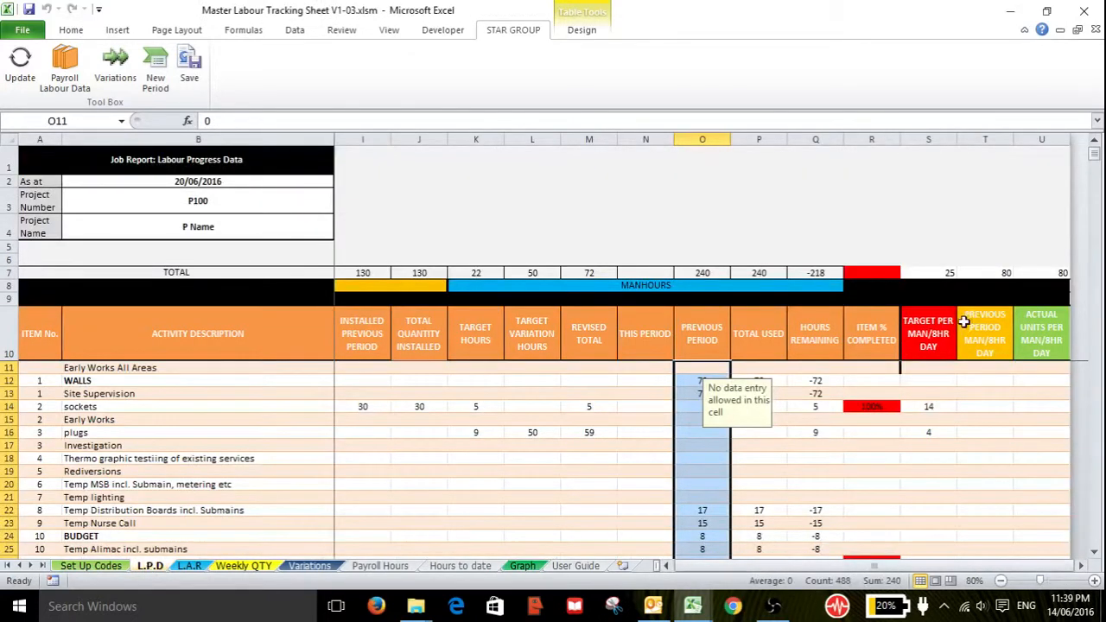
click(928, 408)
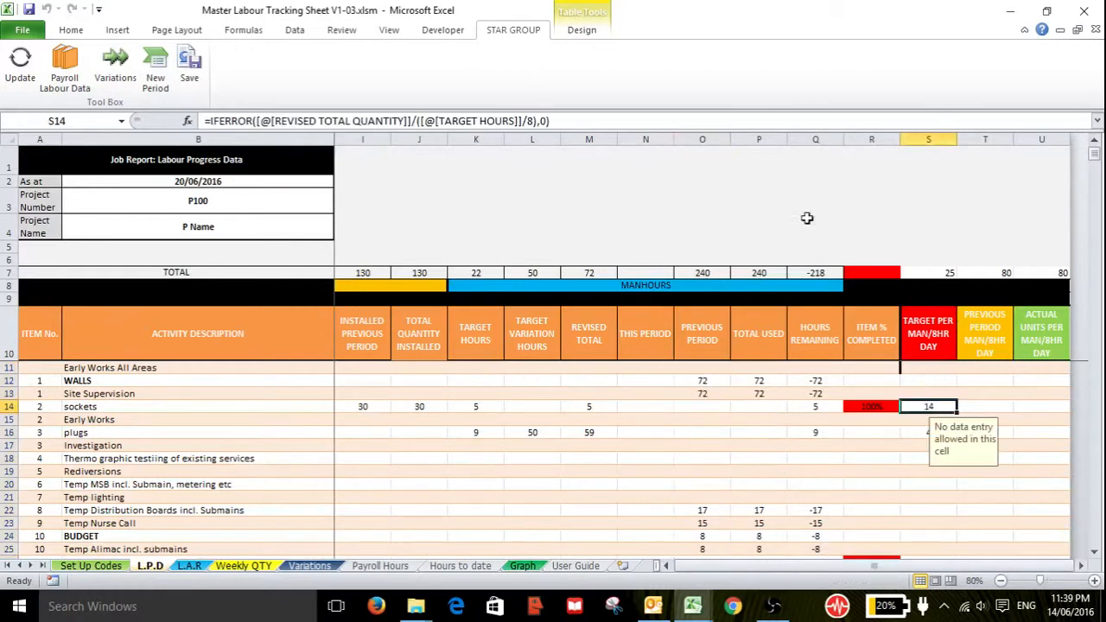
click(711, 122)
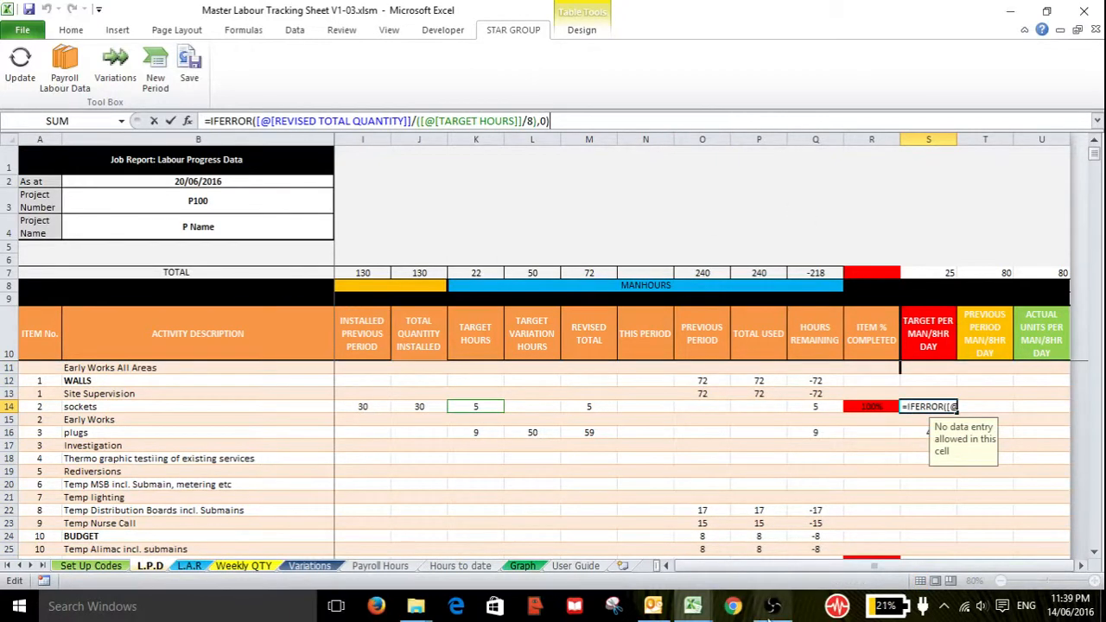
click(760, 536)
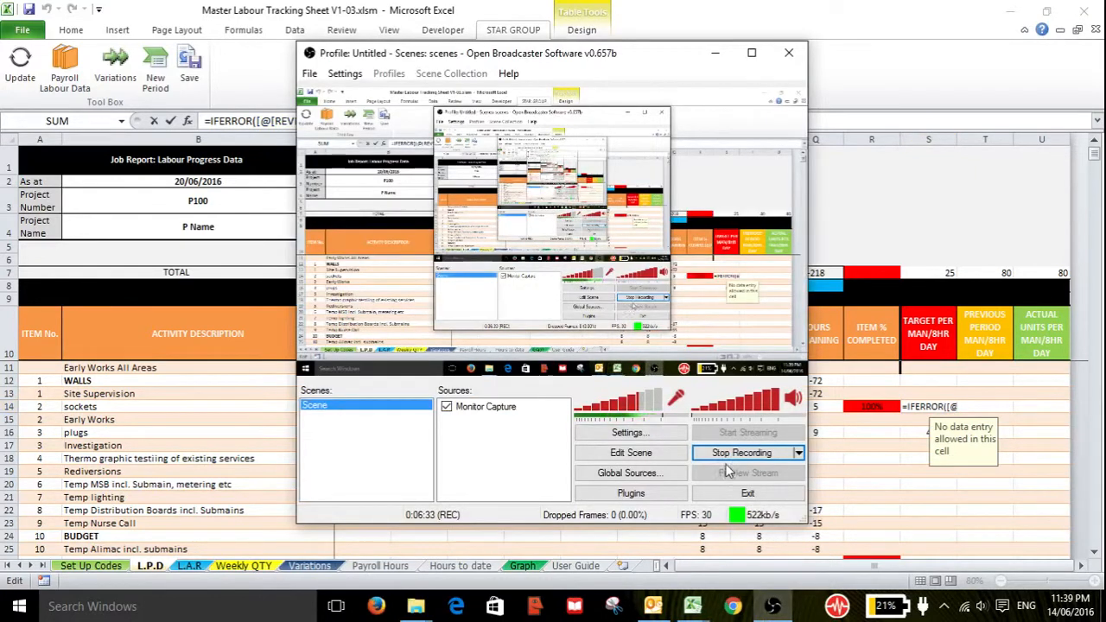